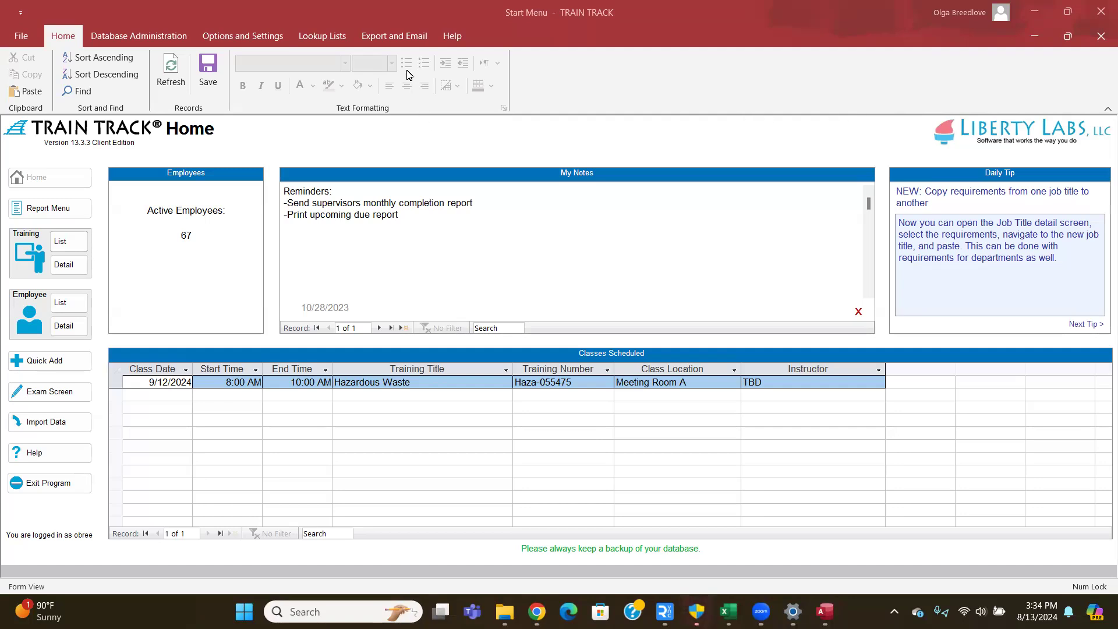
- Show TRAIN TRACK's help and support options from the Help ribbon tab
left_click(452, 36)
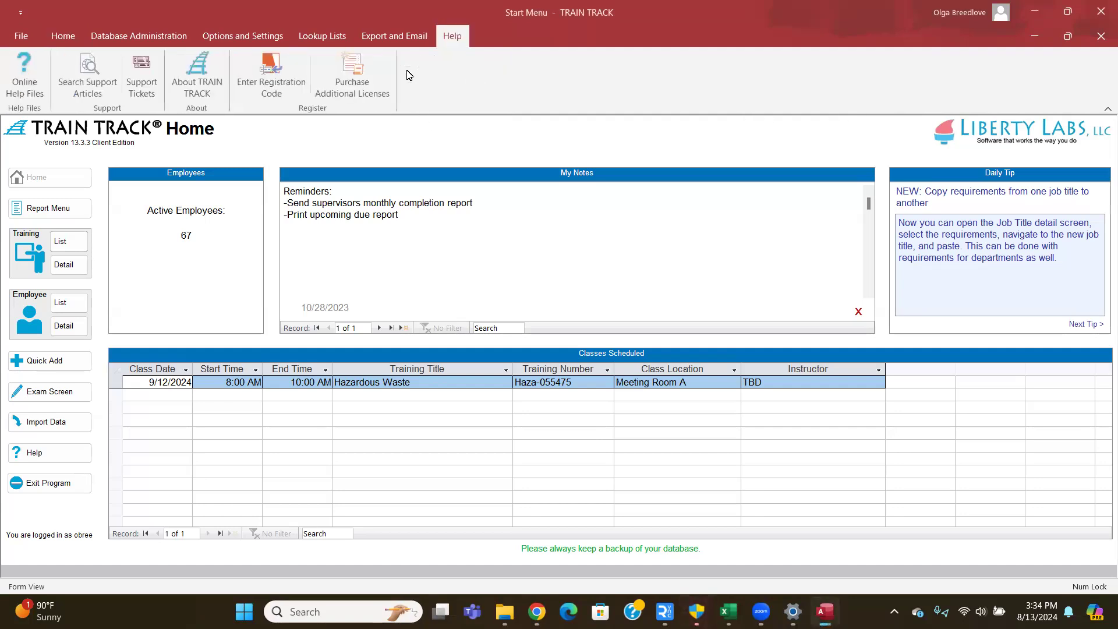
- Open the TRAIN TRACK User Manual help and browse its contents to the Required Training topics
left_click(26, 68)
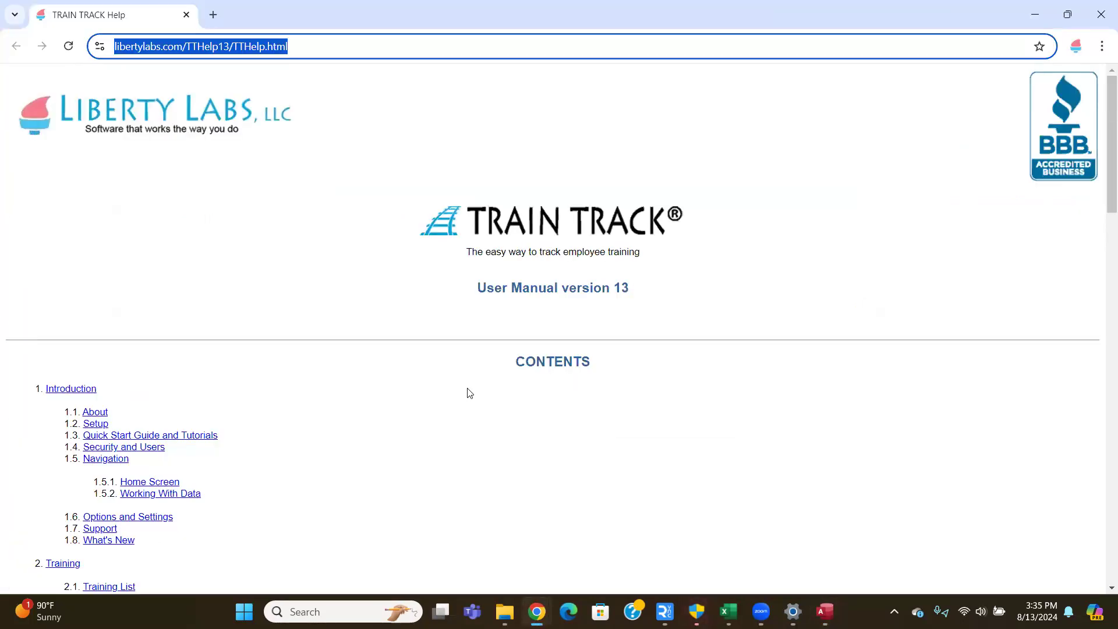
scroll(439, 381, "down", 4)
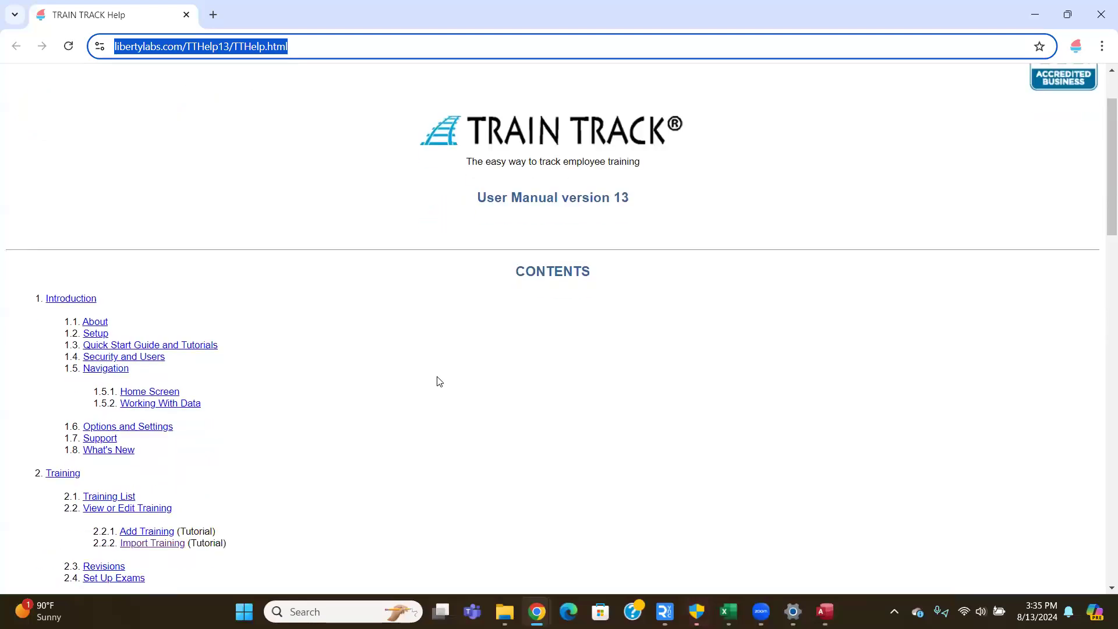
scroll(438, 381, "down", 1)
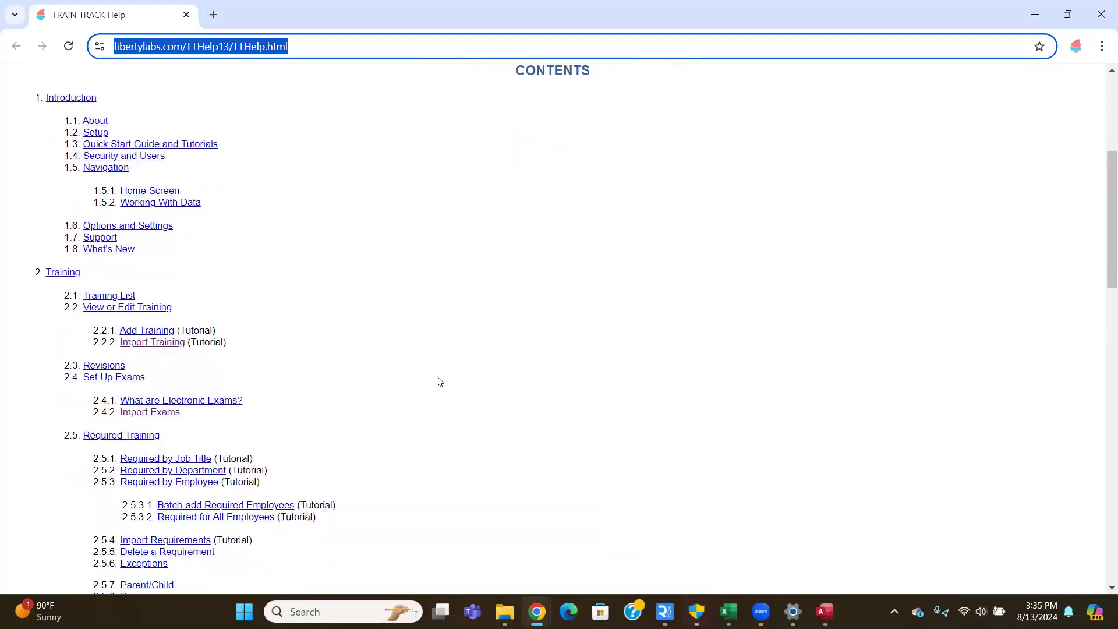
scroll(439, 381, "down", 1)
scroll(438, 381, "down", 1)
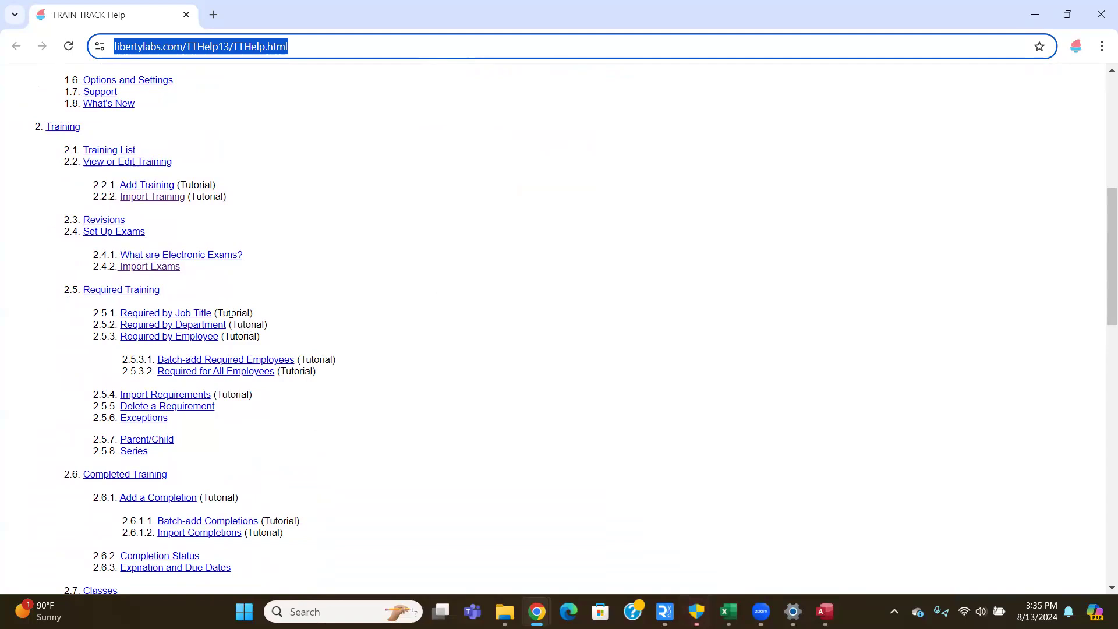
- Open the 'Required by Job Title' tutorial and read through its four steps
left_click(197, 319)
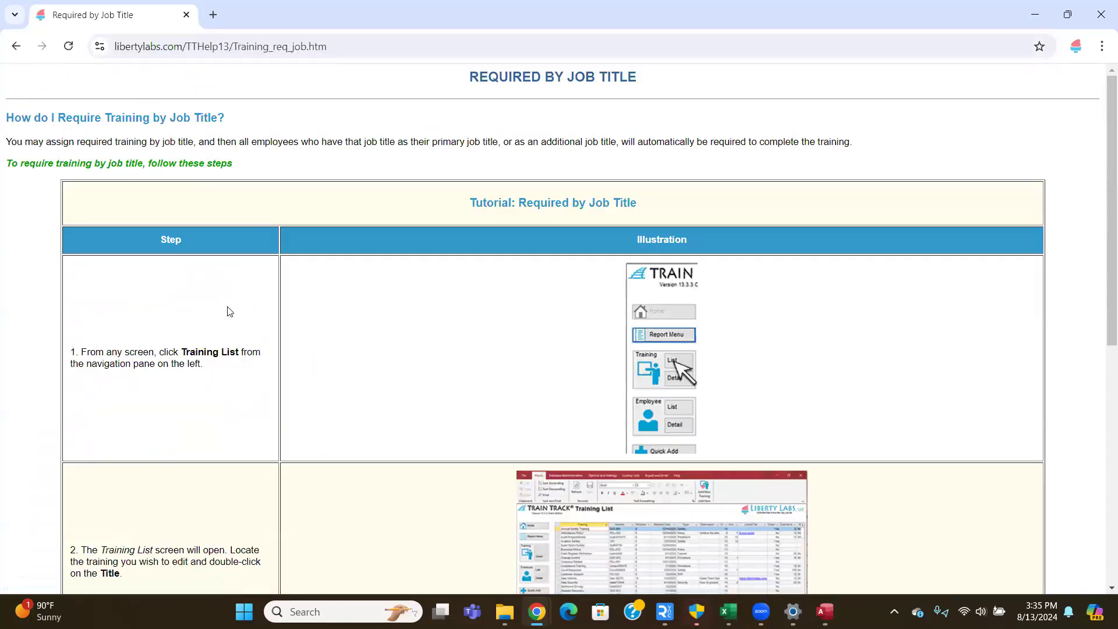
scroll(227, 311, "down", 1)
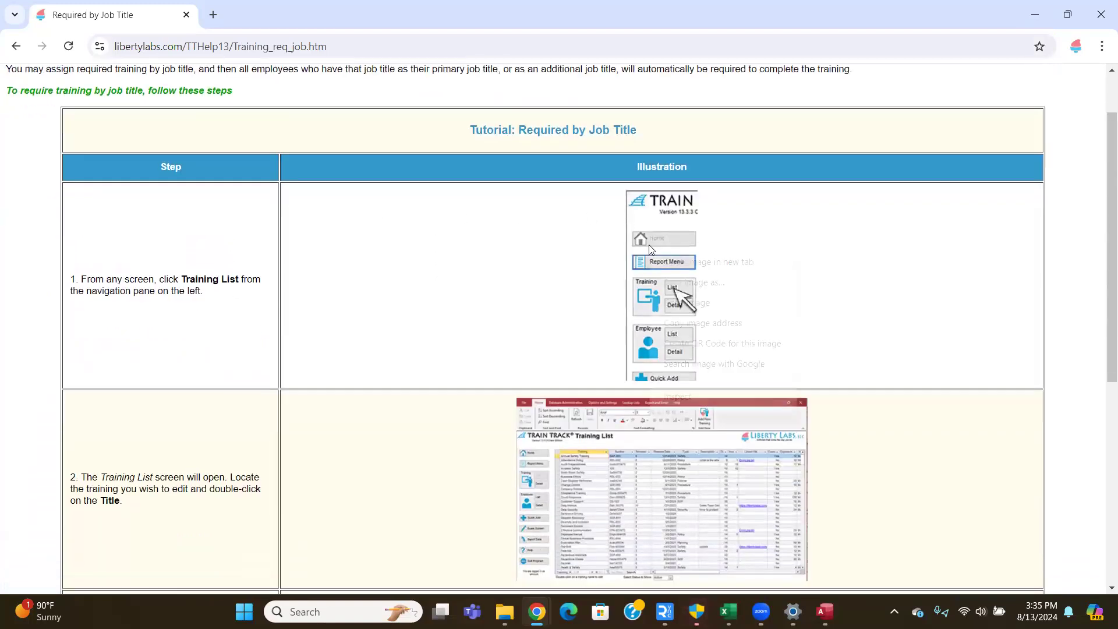
scroll(466, 256, "down", 2)
scroll(466, 256, "down", 4)
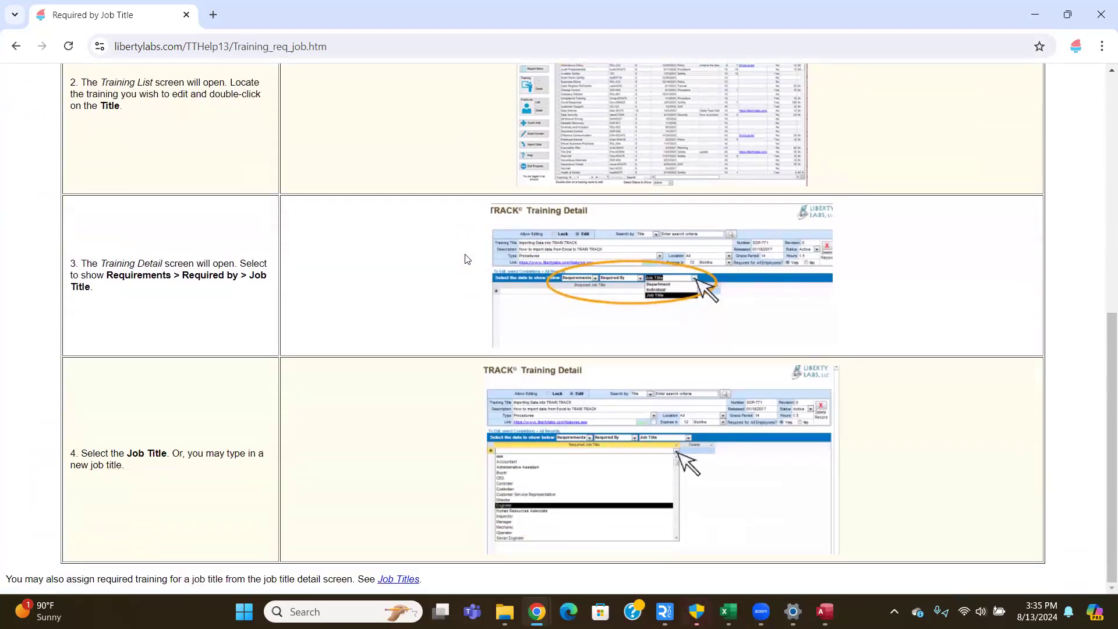
- Return to the manual contents, review the remaining sections, and open the help Index
left_click(16, 46)
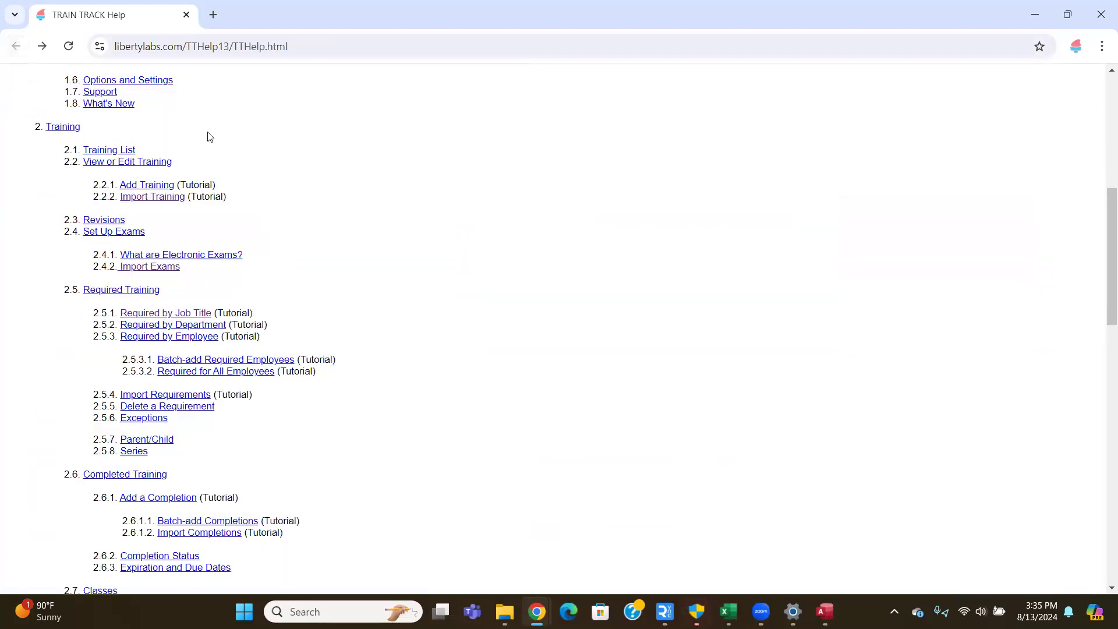
scroll(209, 137, "down", 5)
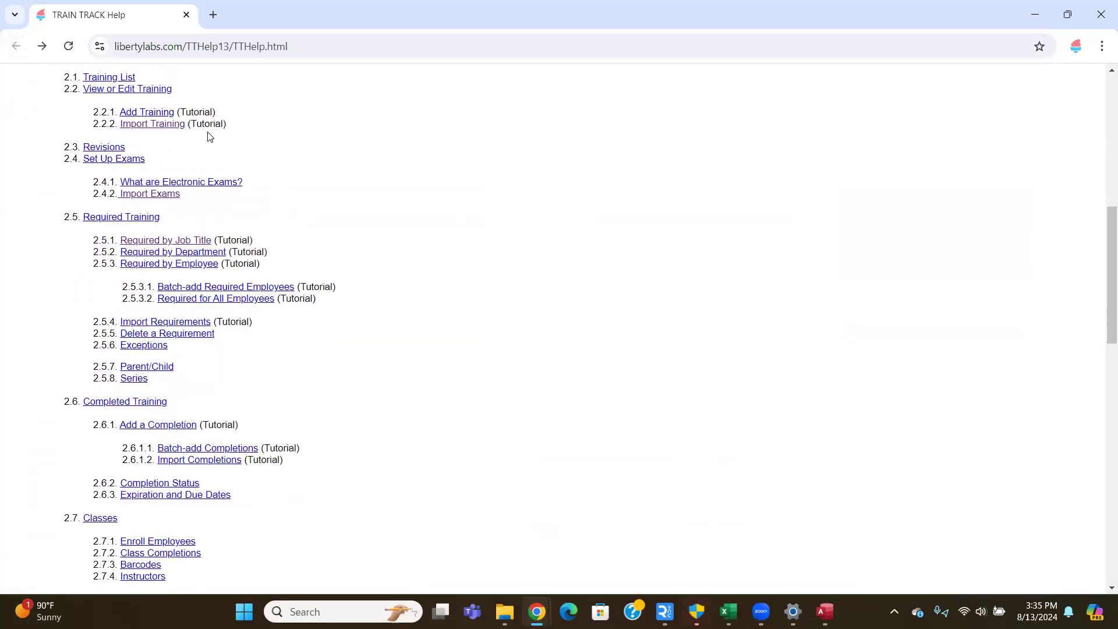
scroll(210, 140, "down", 4)
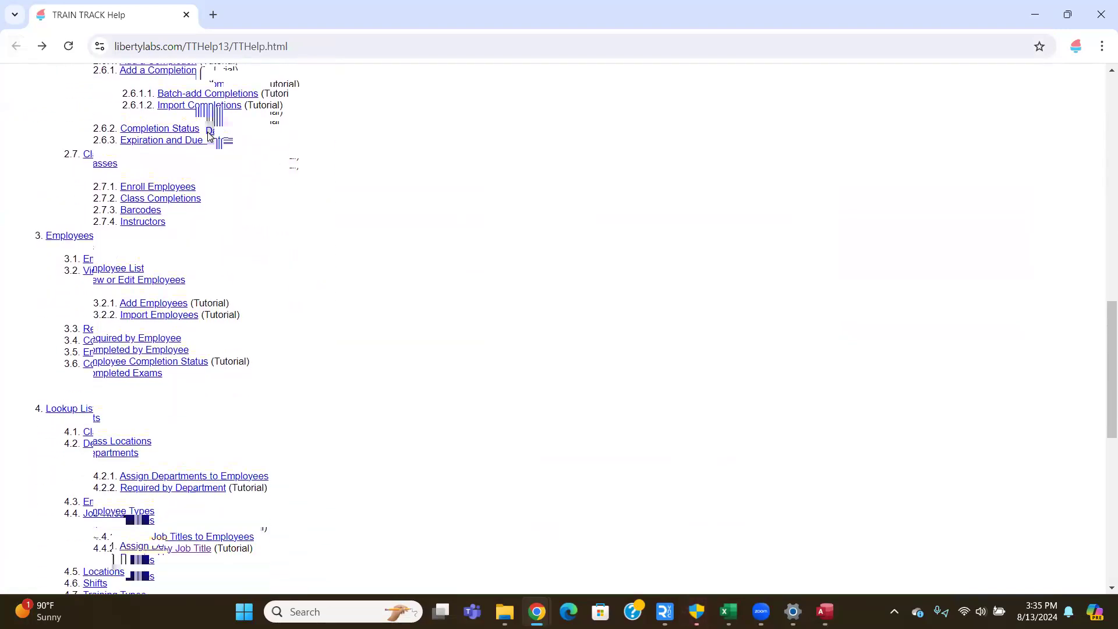
scroll(219, 163, "down", 3)
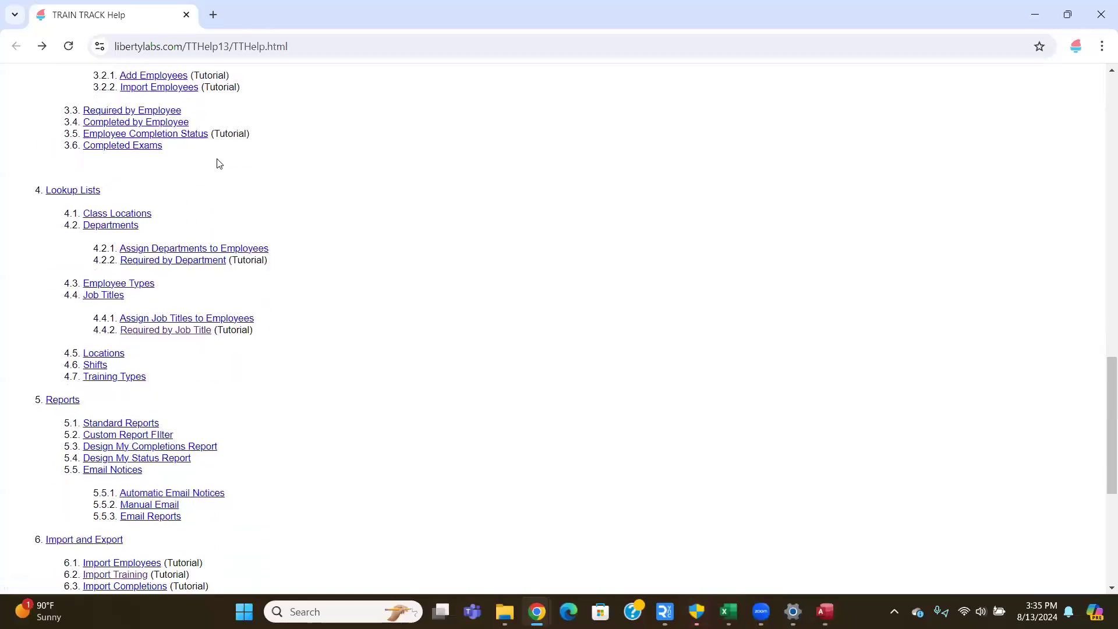
scroll(219, 163, "down", 5)
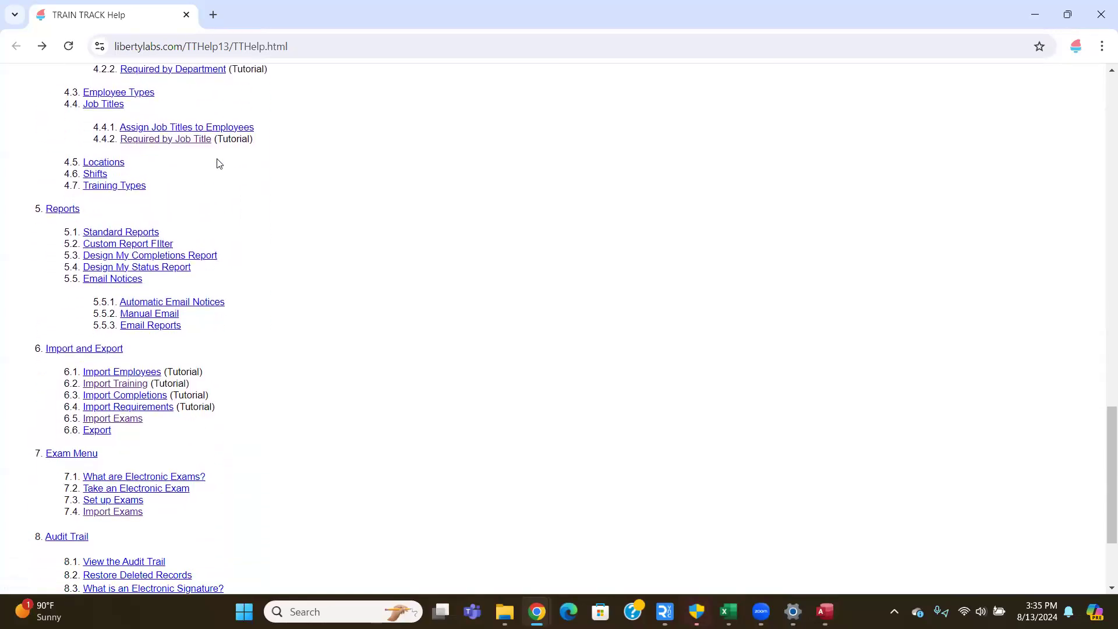
scroll(219, 163, "down", 1)
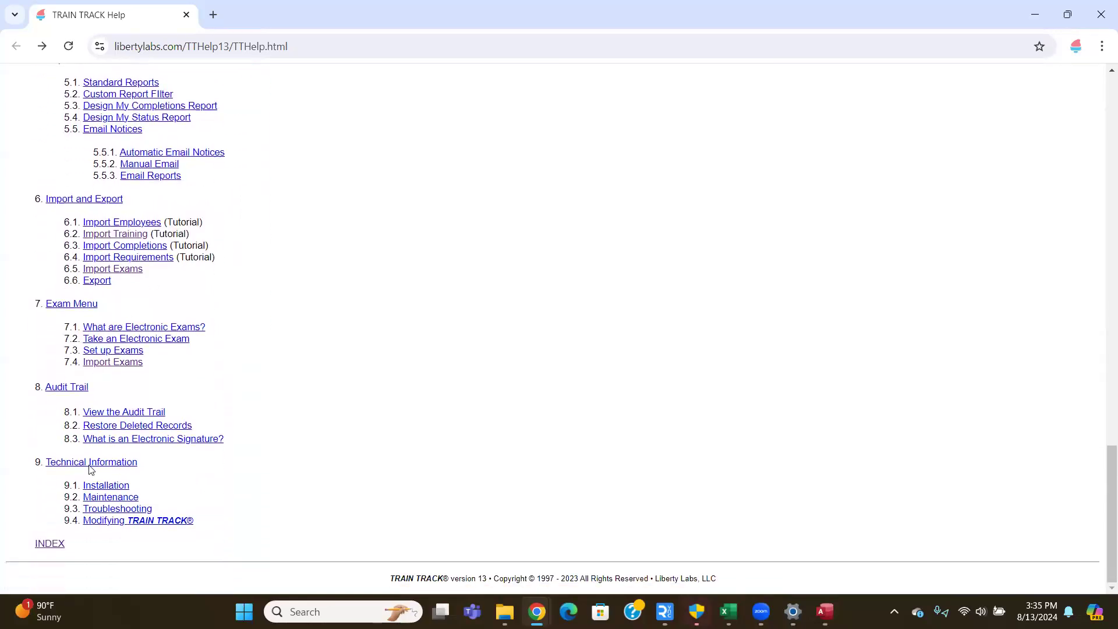
left_click(53, 546)
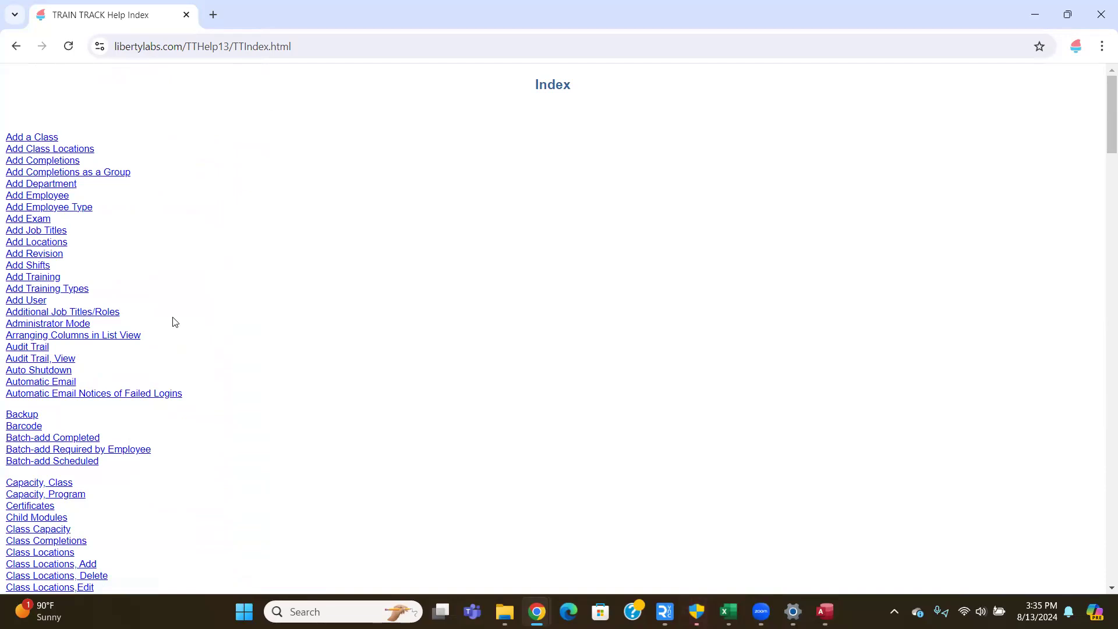
- Browse the alphabetical help index and open the 'Exams, Set Up' topic
scroll(174, 321, "down", 2)
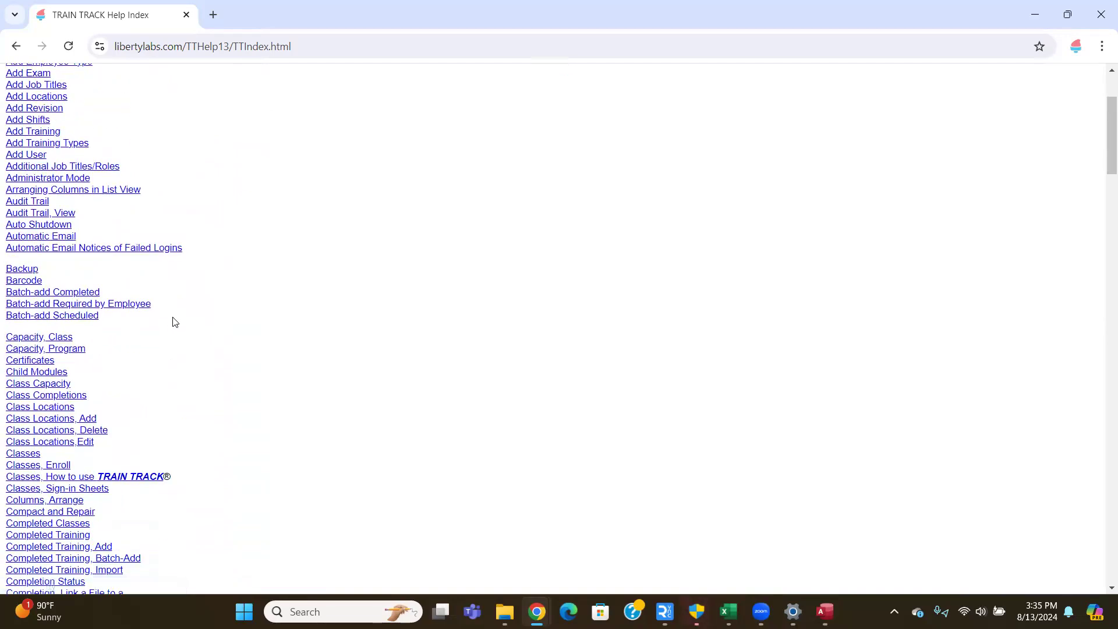
scroll(174, 322, "down", 4)
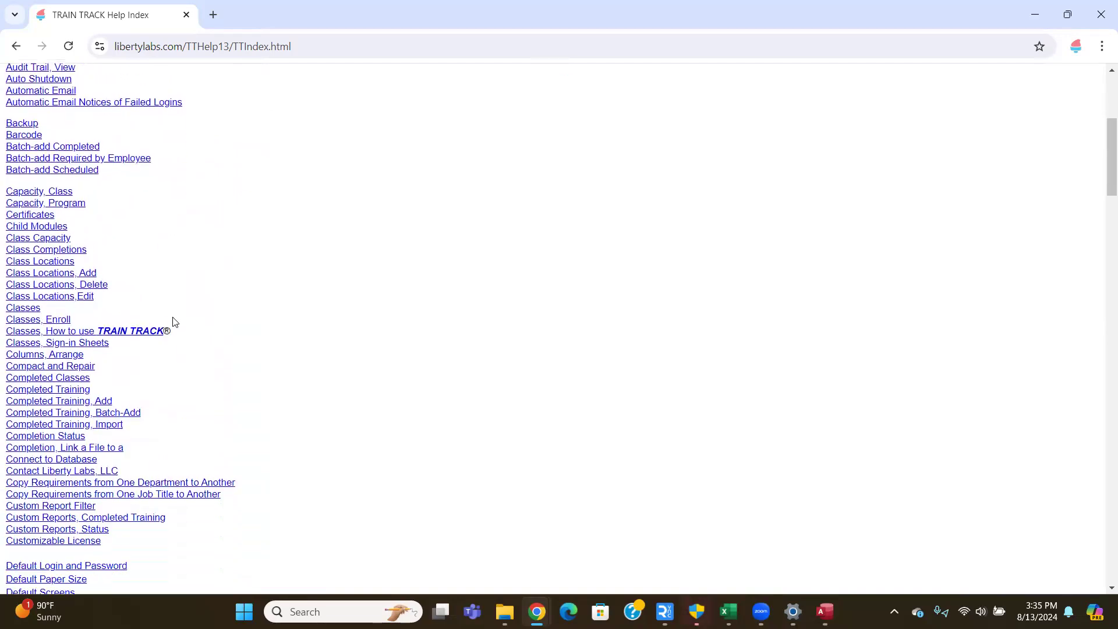
scroll(174, 322, "down", 3)
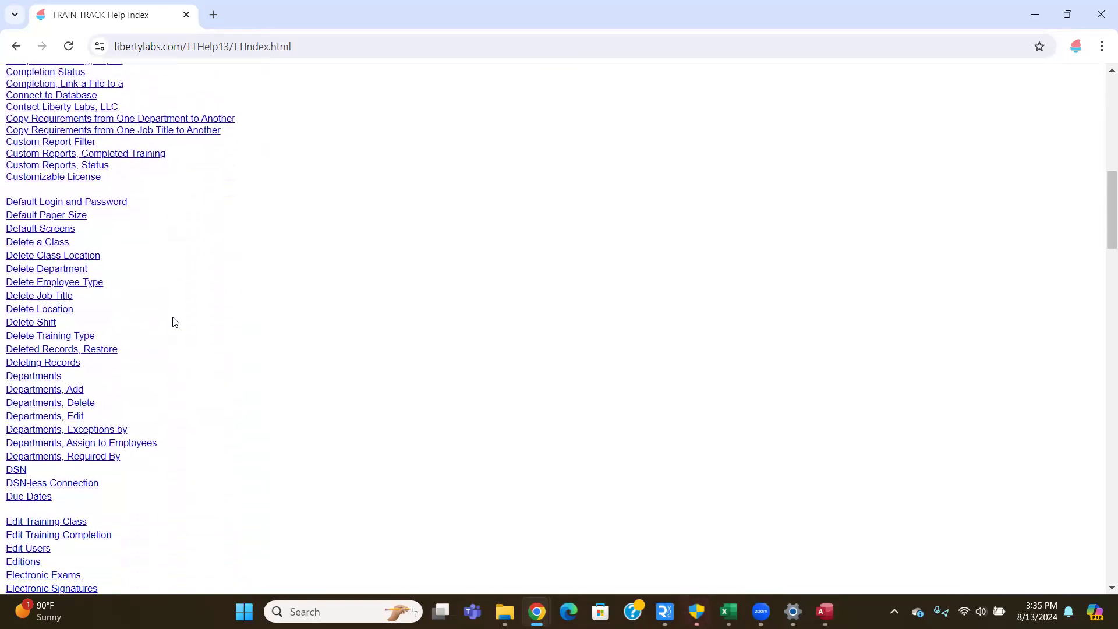
scroll(174, 321, "down", 6)
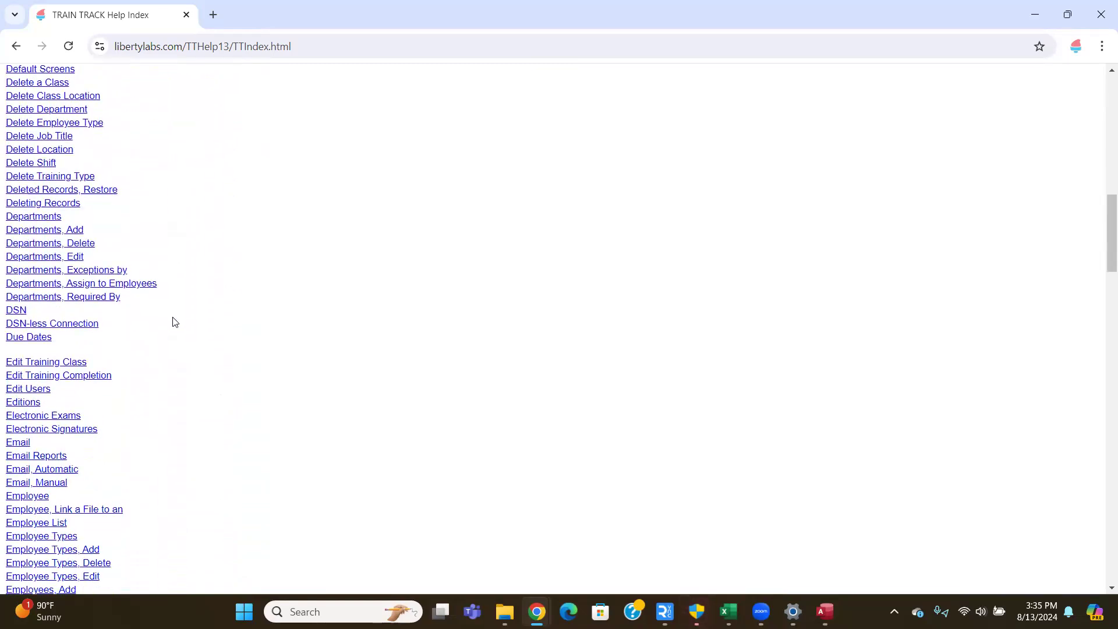
scroll(135, 315, "down", 2)
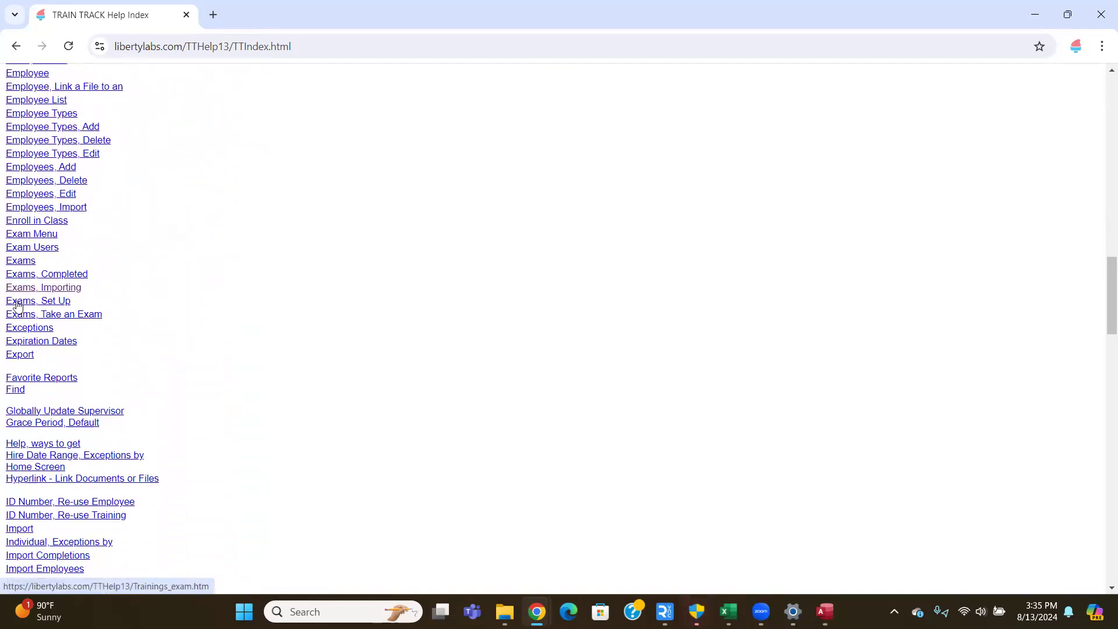
left_click(17, 303)
- Read the Set Up Exams page, then close the help browser back to TRAIN TRACK Home
scroll(345, 257, "down", 3)
scroll(345, 257, "down", 3)
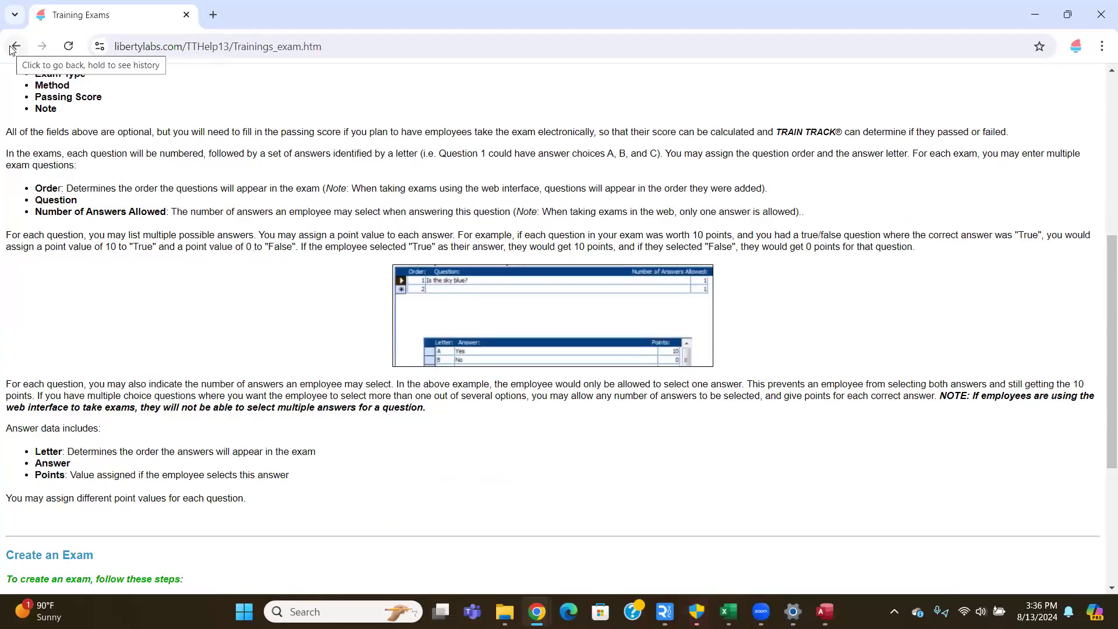
left_click(186, 15)
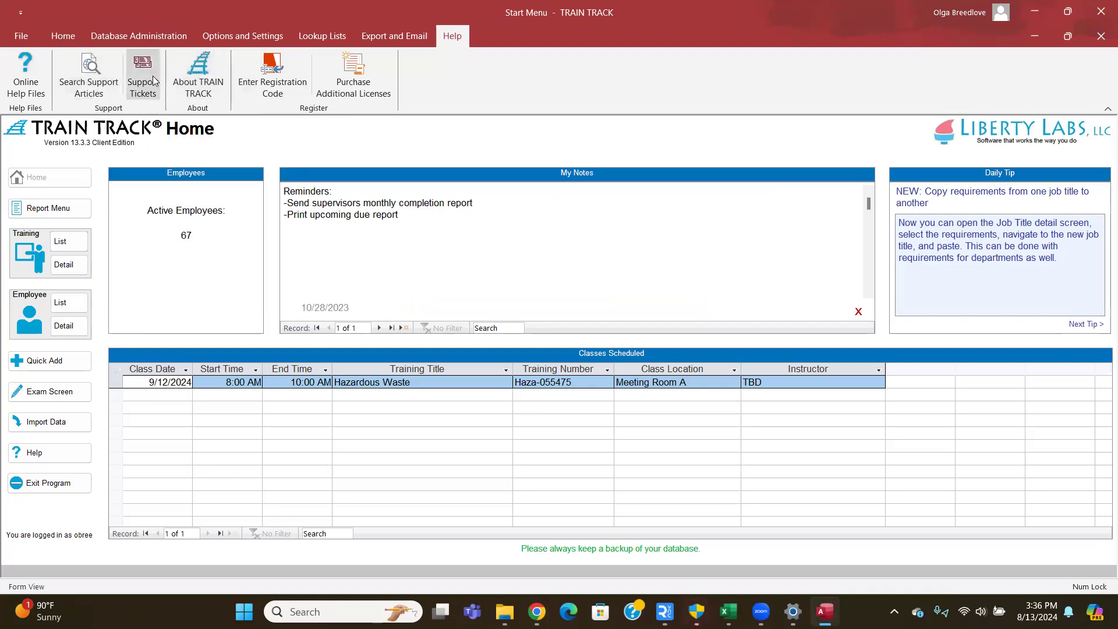
- Open the TRAIN TRACK Support knowledgebase via Search Support Articles
left_click(96, 67)
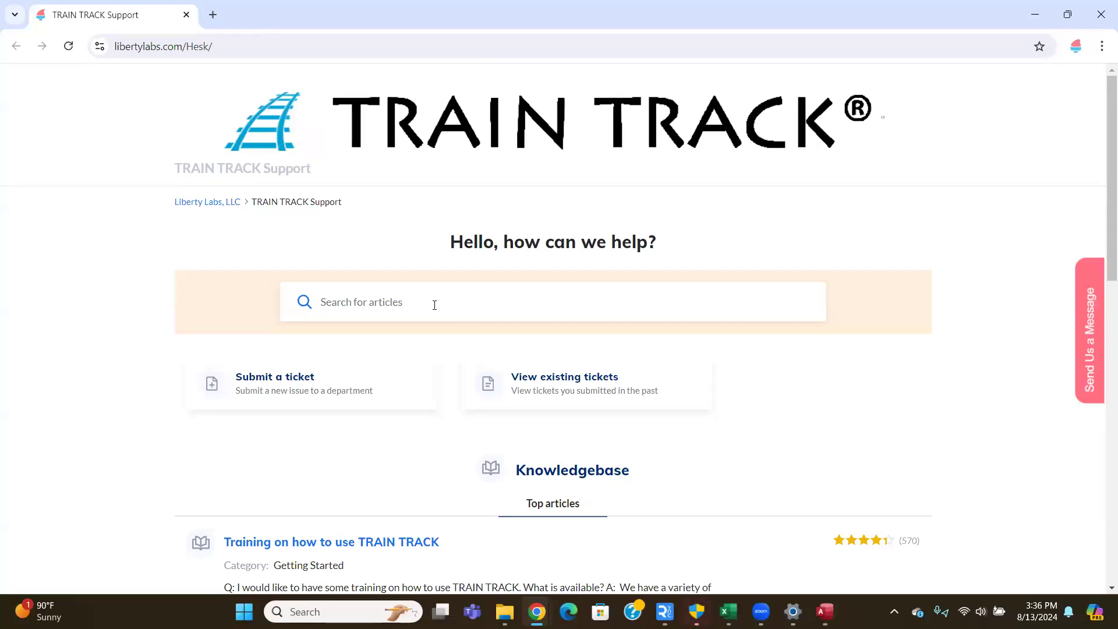
- Search the support articles for 'user permissions' and browse the suggested results
left_click(435, 304)
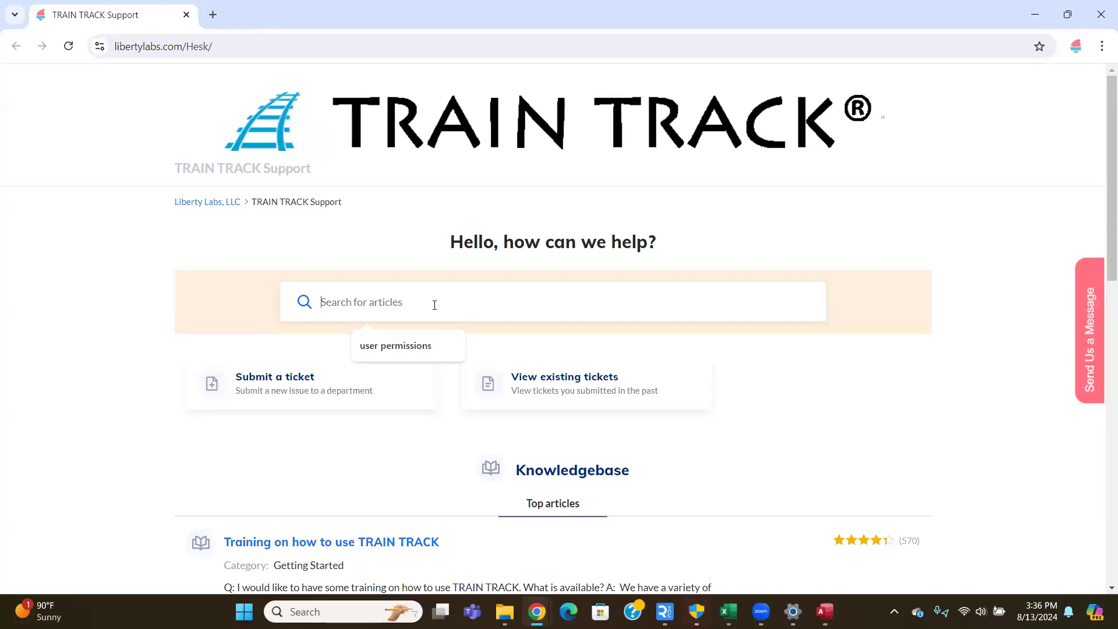
left_click(419, 347)
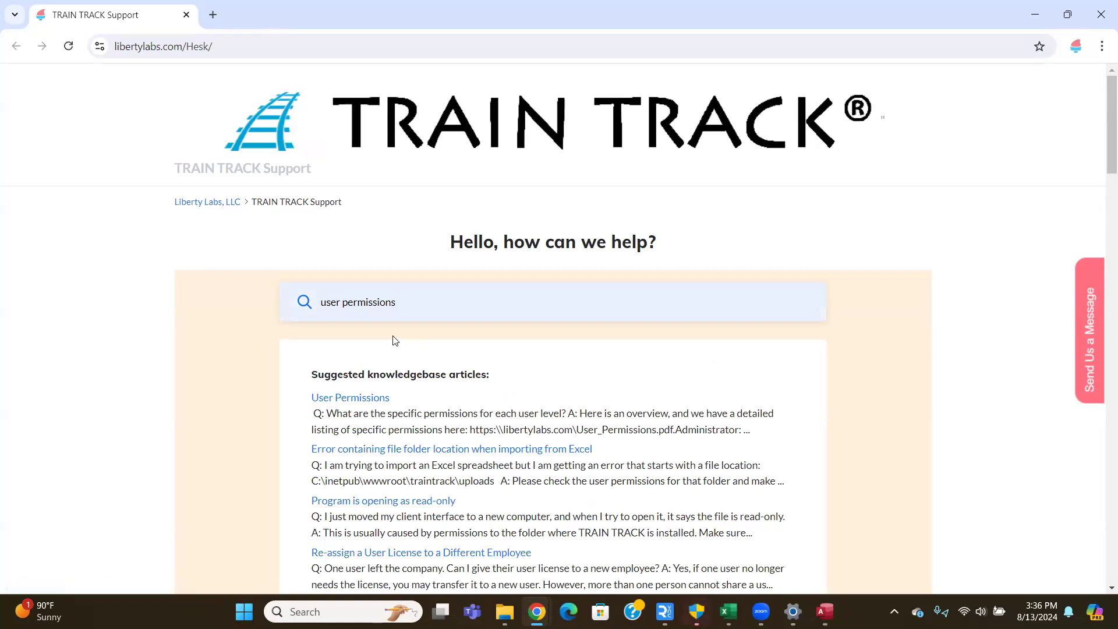
scroll(393, 340, "down", 1)
scroll(360, 317, "down", 1)
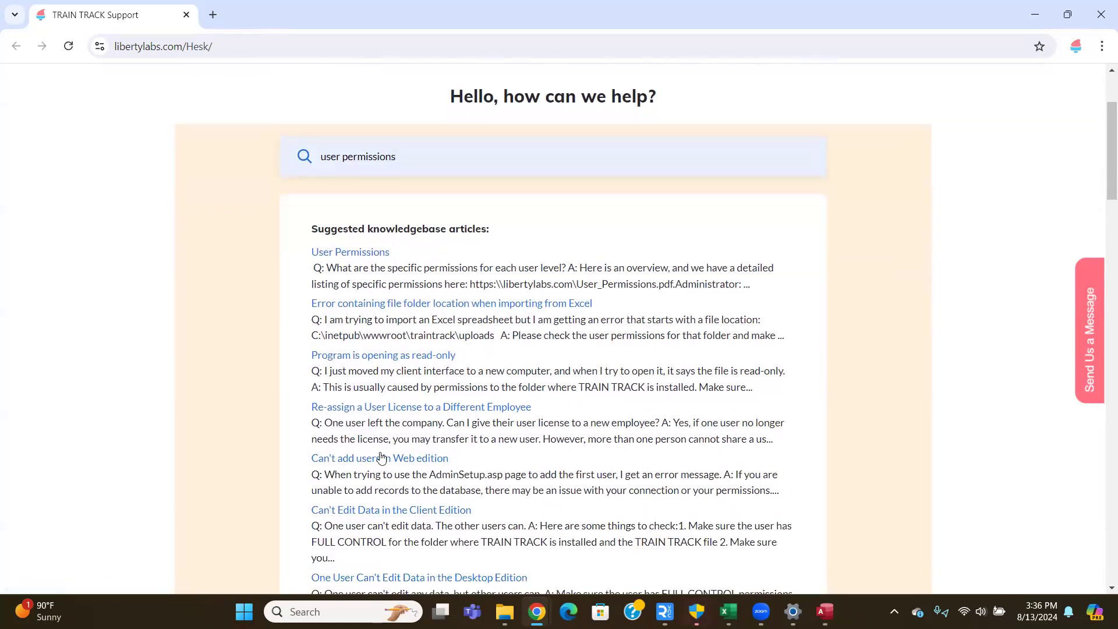
- Open the 'User Permissions' article and select its user-level permission list and PDF link
left_click(349, 253)
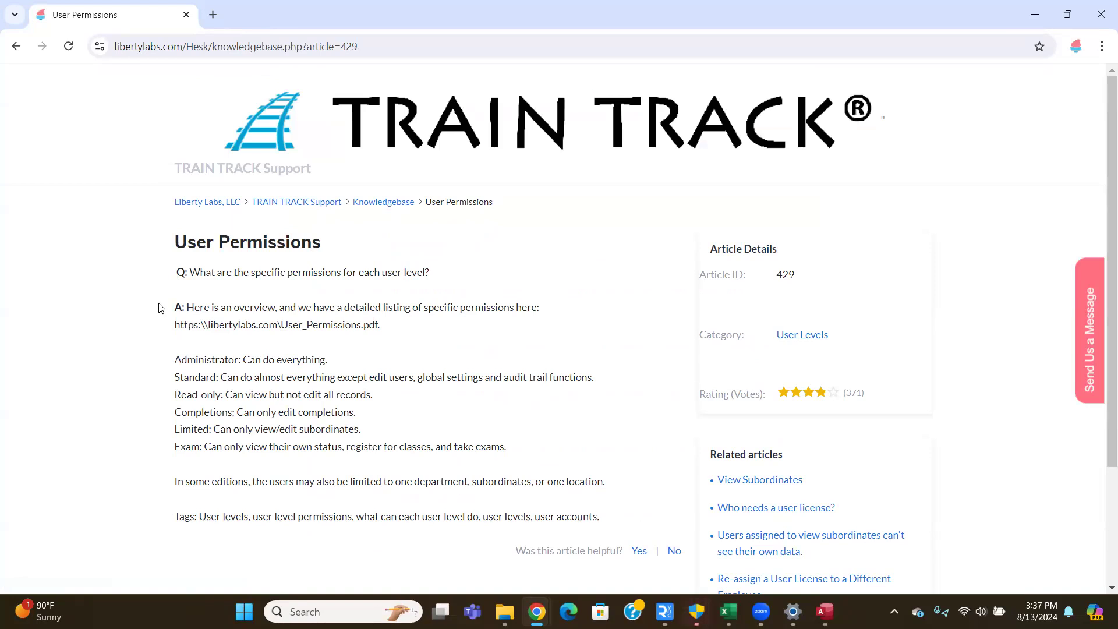
left_click_drag(163, 350, 520, 455)
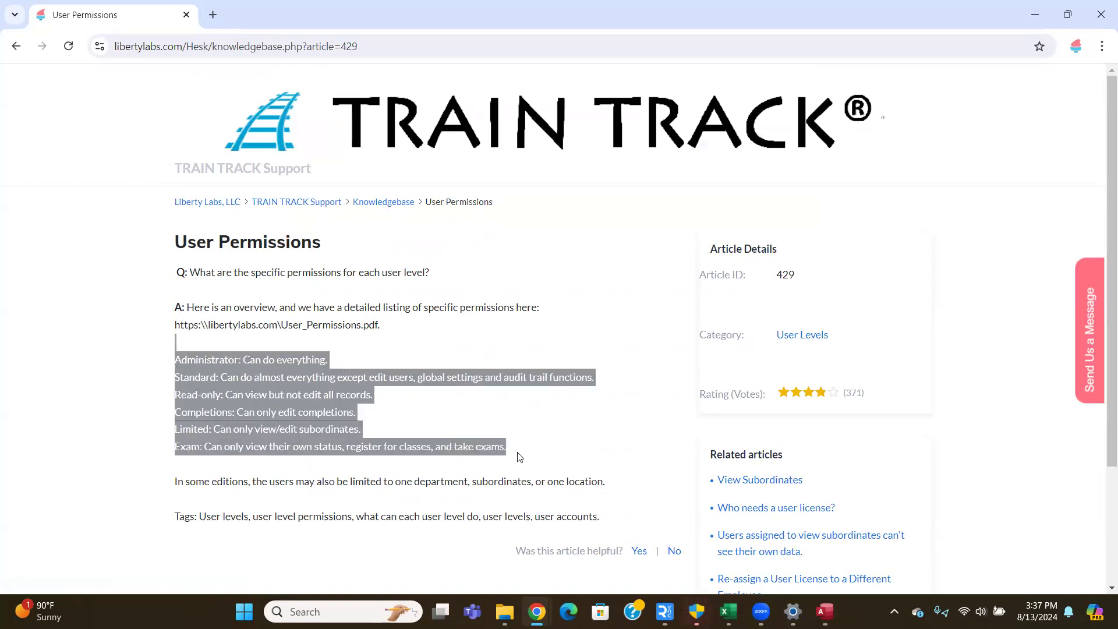
left_click(523, 423)
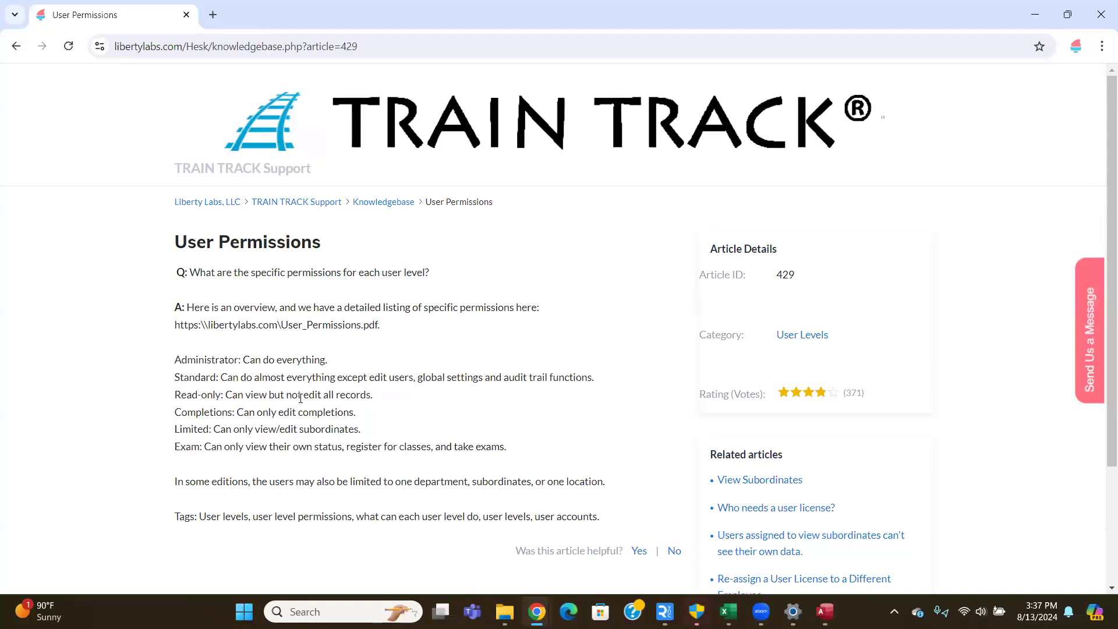
left_click_drag(175, 325, 379, 332)
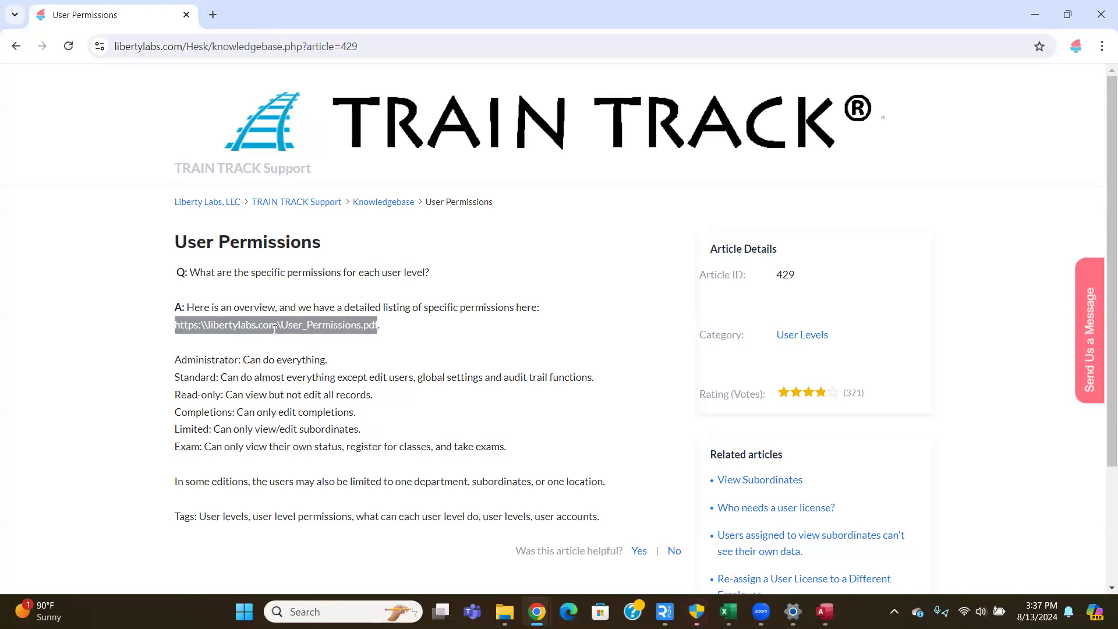
left_click(212, 14)
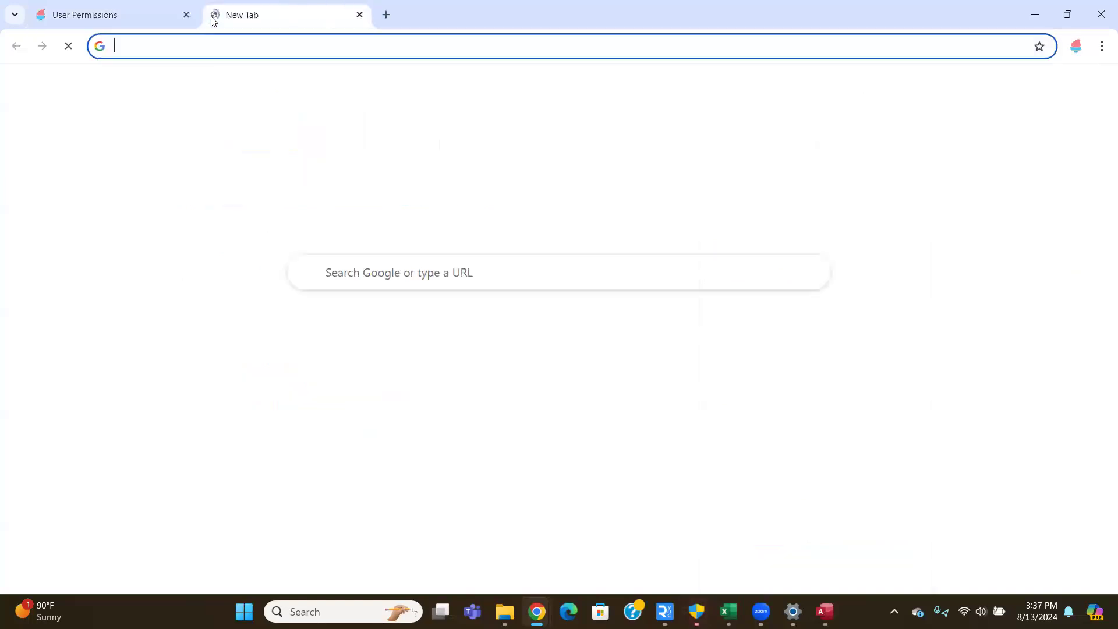
- Load User_Permissions.pdf in the new tab, review its permissions table, then minimize the browser
type("https://libertylabs.com/User_Permissions.pdf")
key("Return")
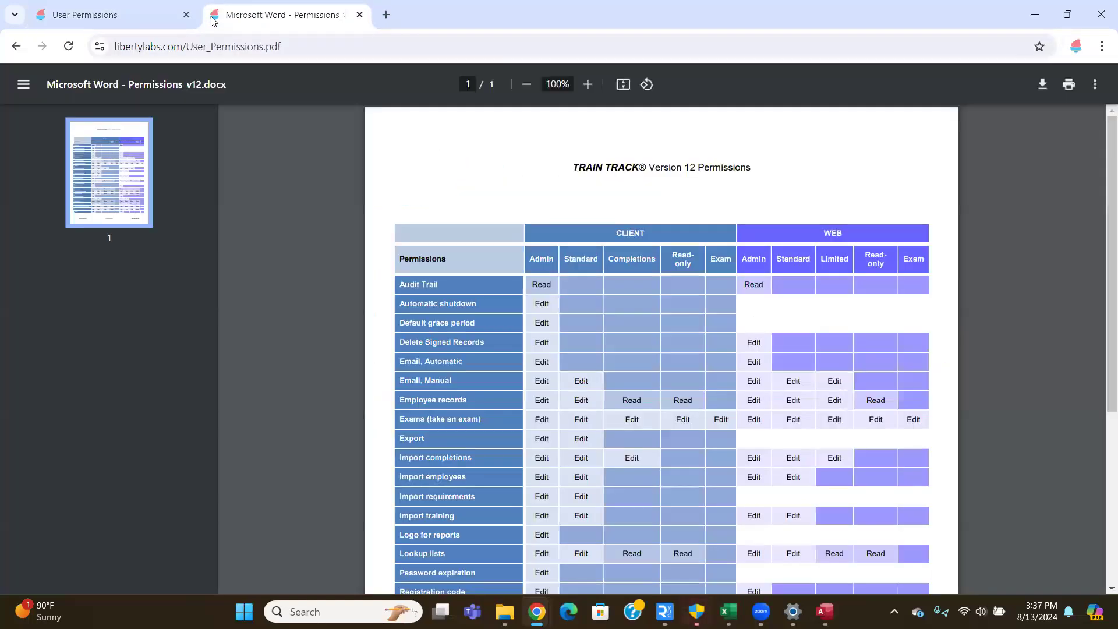
scroll(610, 169, "down", 2)
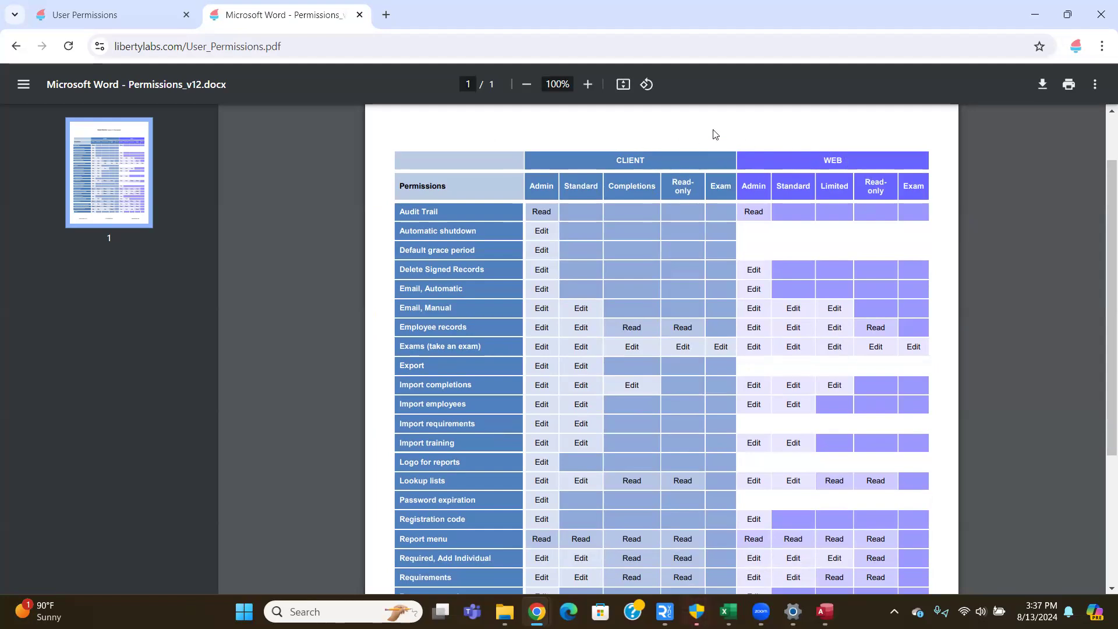
left_click(1034, 15)
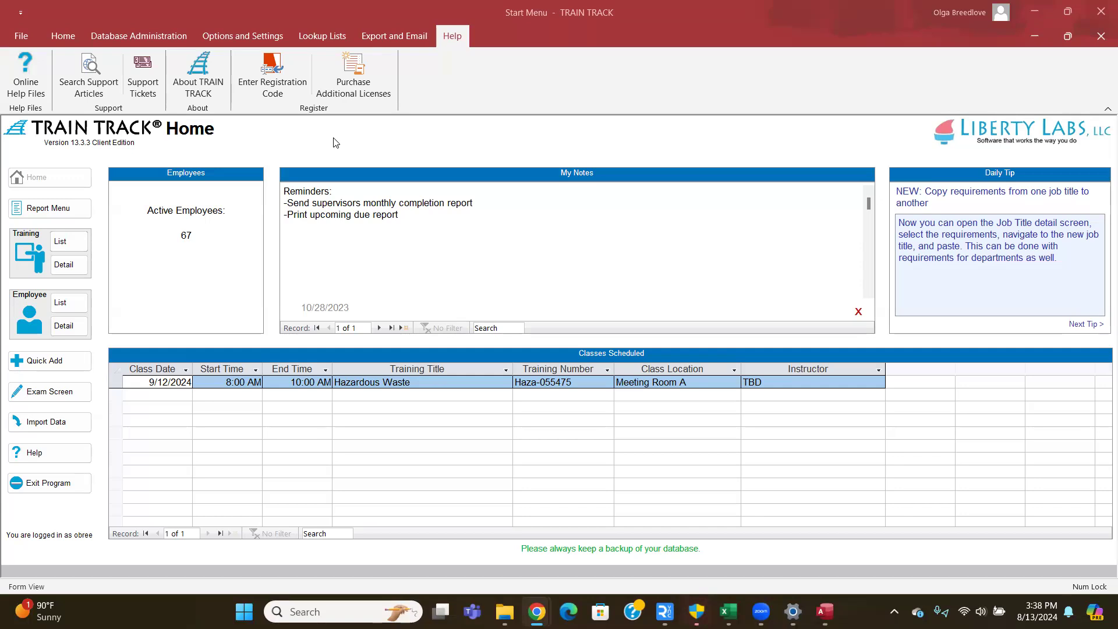
left_click(63, 37)
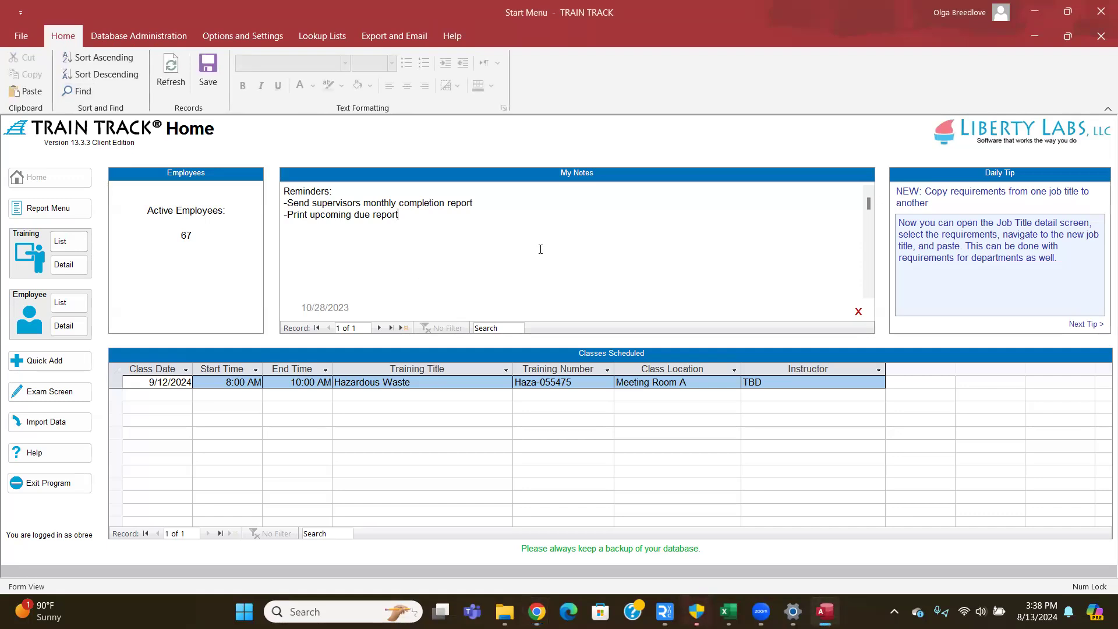
left_click_drag(384, 243, 243, 178)
left_click(455, 222)
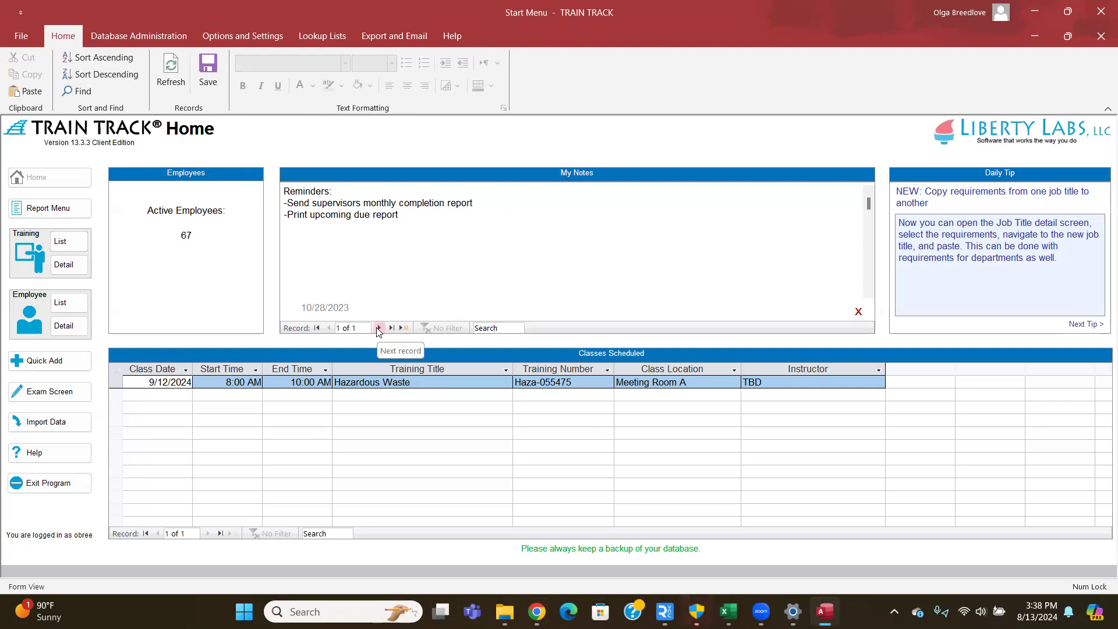
left_click(378, 328)
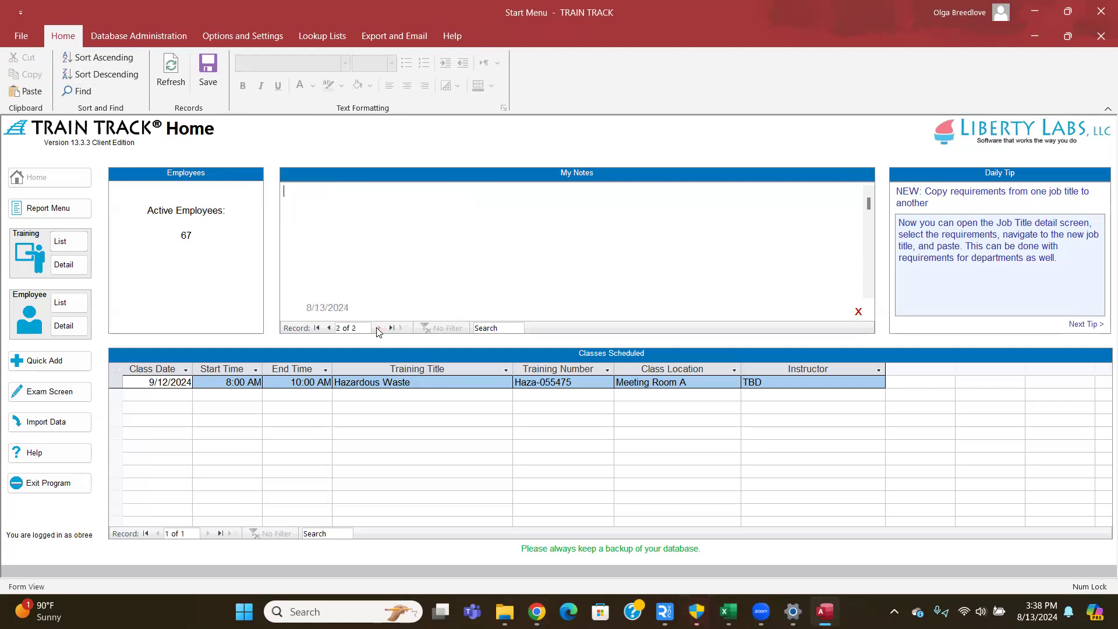
left_click(329, 328)
left_click(977, 285)
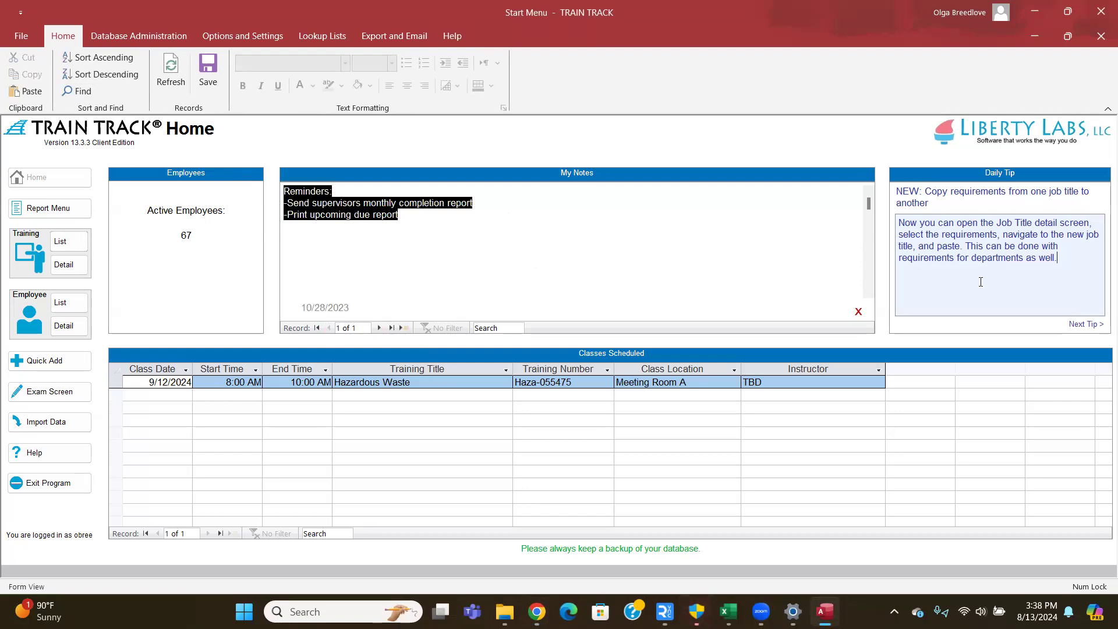
- Advance through four daily tips to reach 'NEW: Exceptions by Job Title'
left_click(1093, 325)
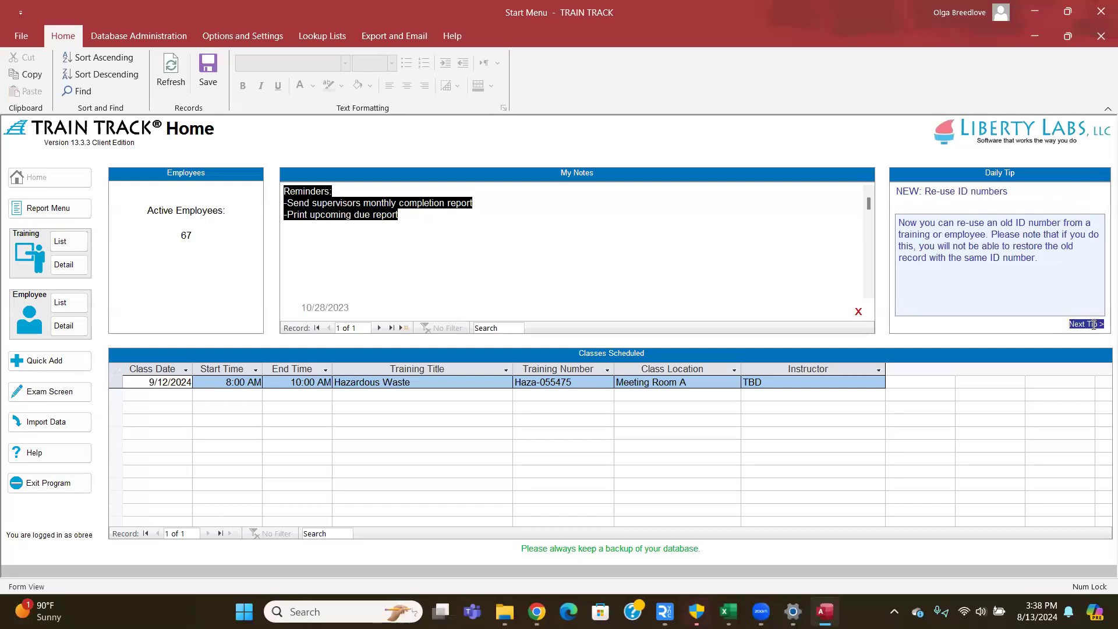
left_click(1093, 325)
left_click(1093, 324)
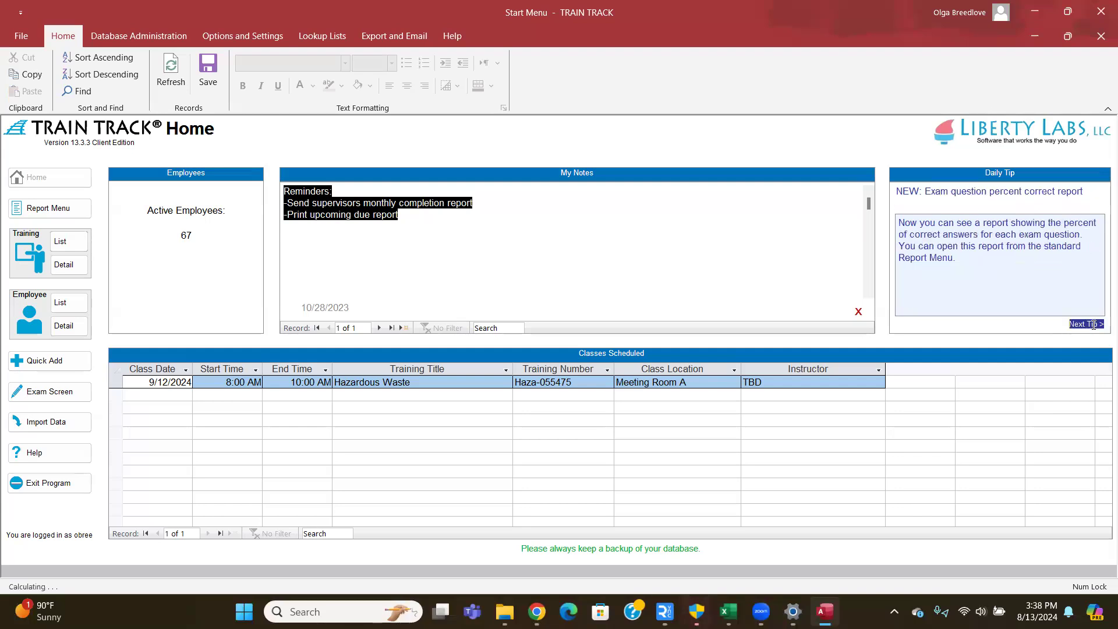
left_click(1094, 325)
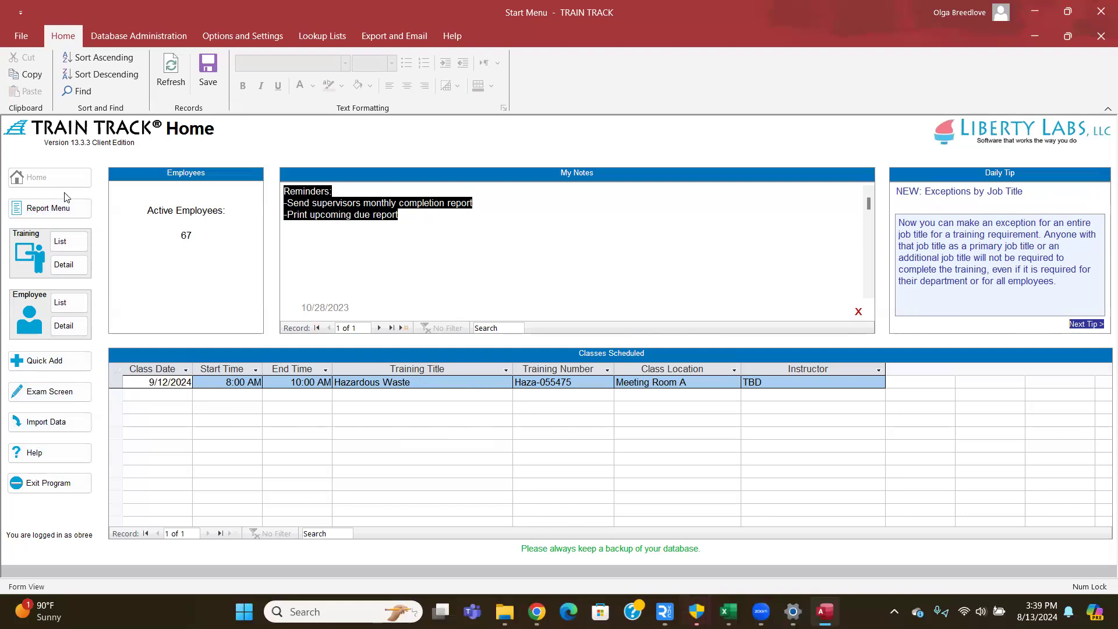
- Show the Training List of 91 trainings and keep the sort setting on Training Title
left_click(64, 244)
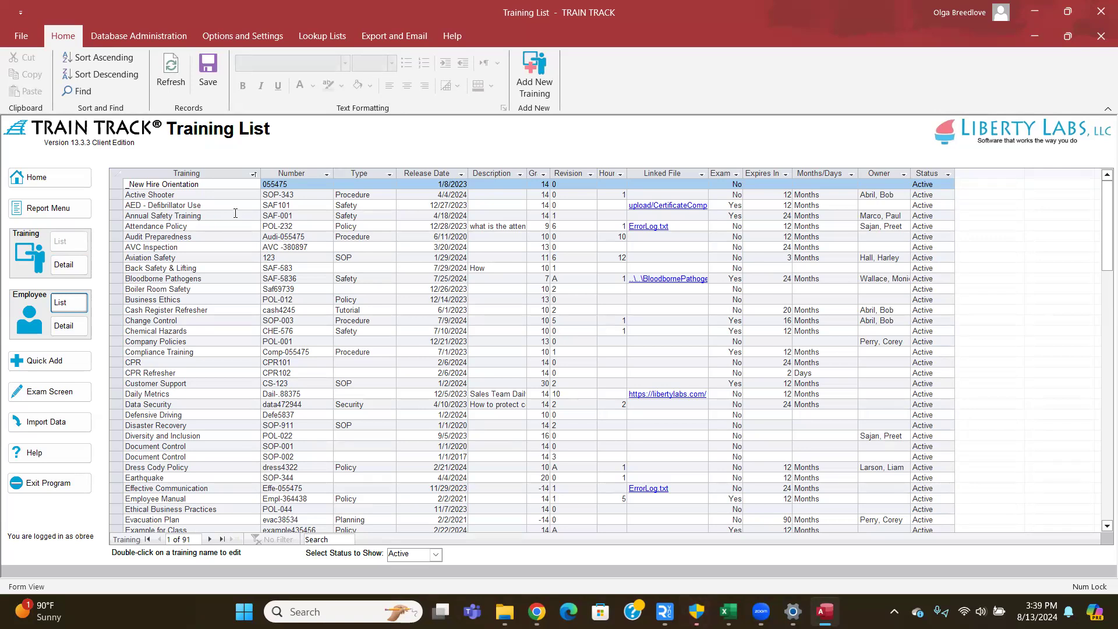
left_click(240, 35)
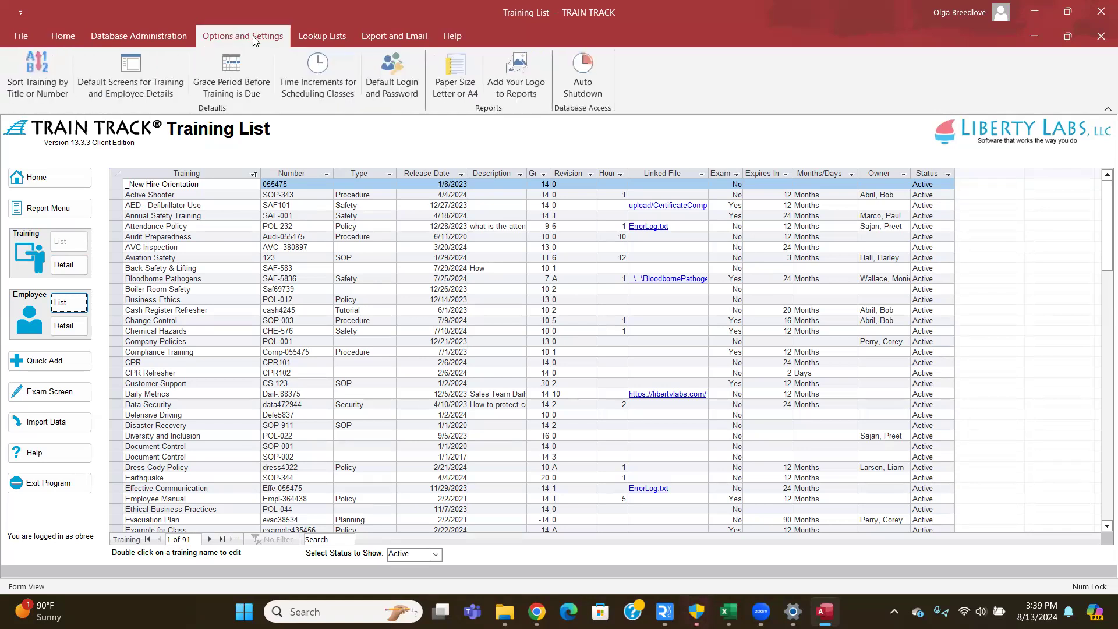
left_click(42, 70)
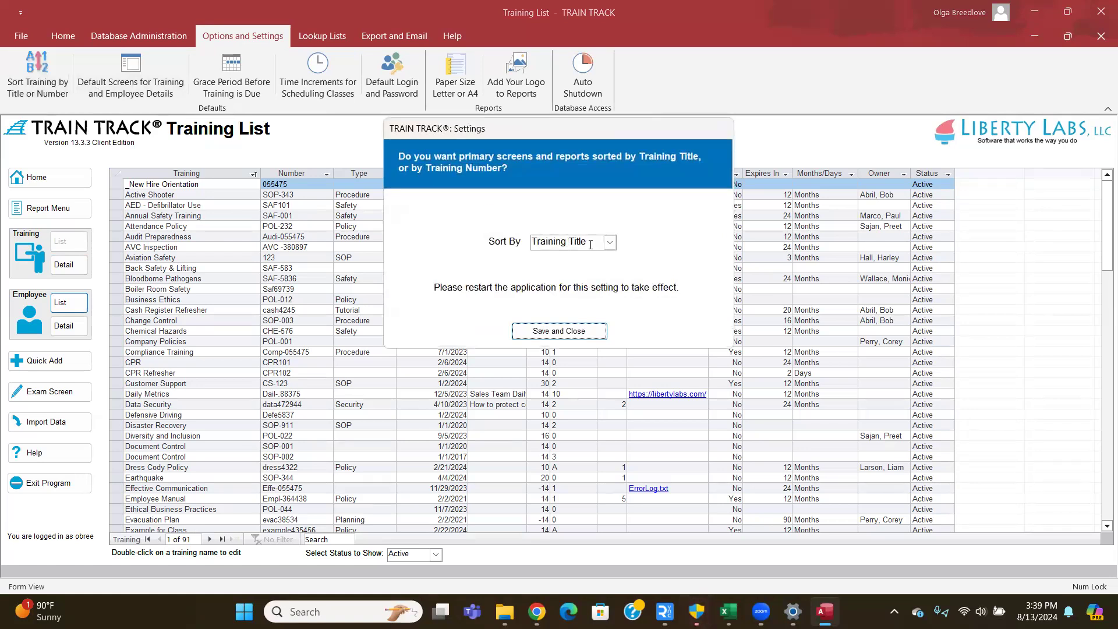
left_click(610, 243)
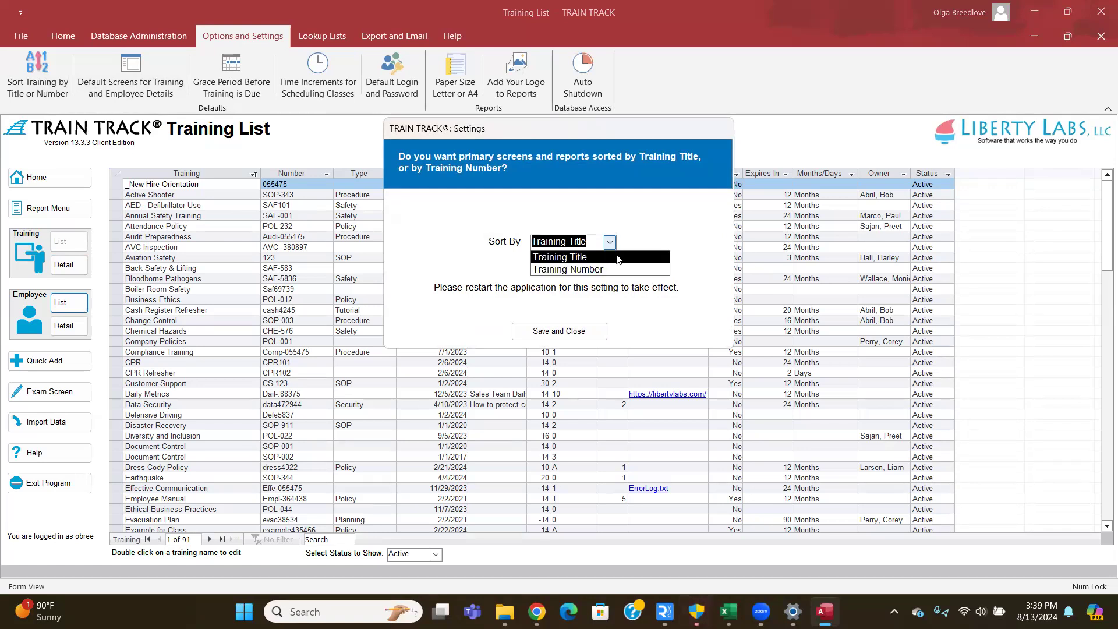
left_click(662, 240)
left_click(573, 332)
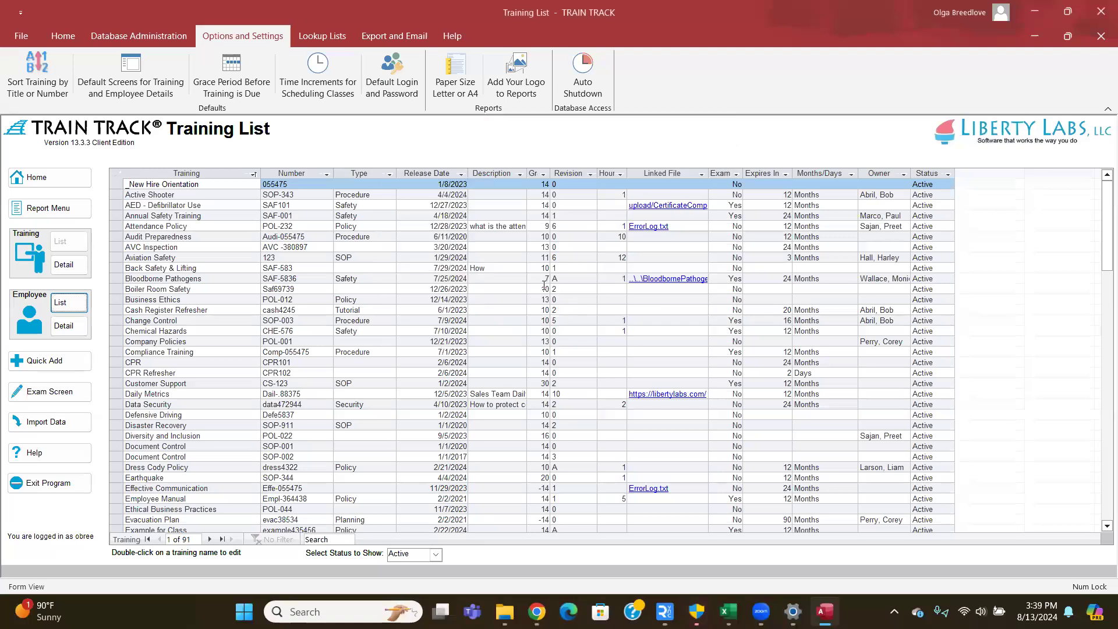
- Move the Release Date column after Revision and the Linked File column after Type
left_click(63, 36)
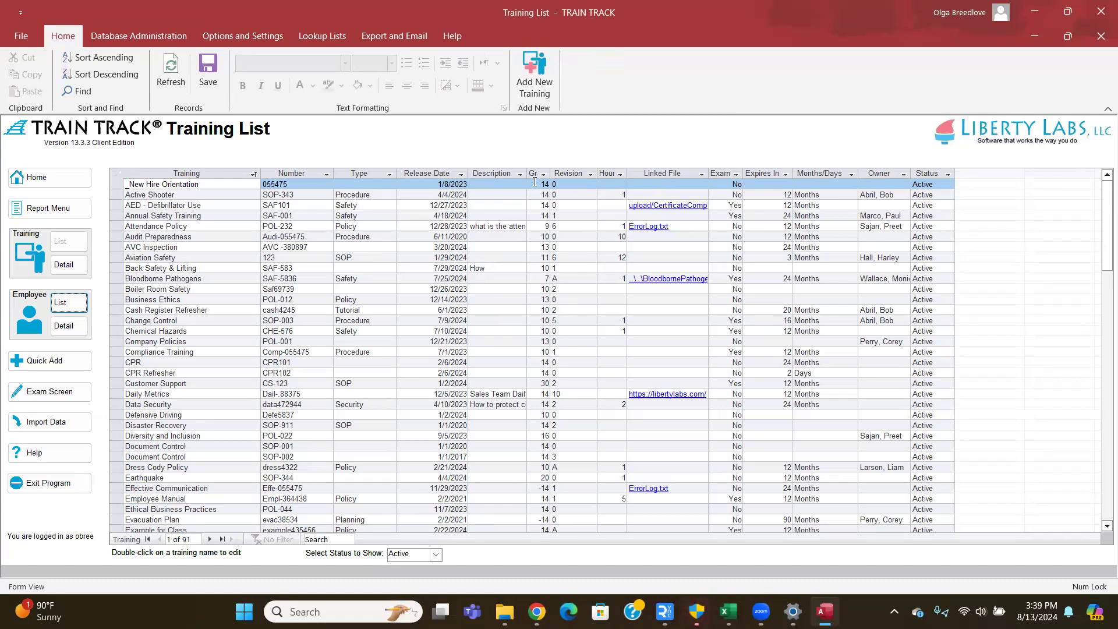
left_click(458, 174)
left_click(462, 176)
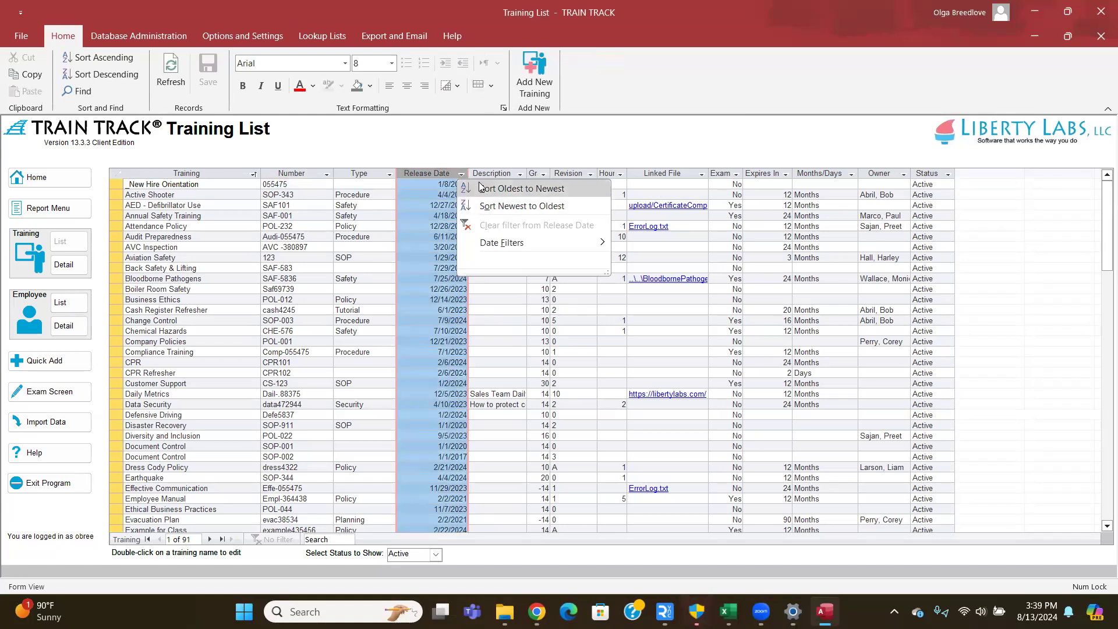
left_click(474, 156)
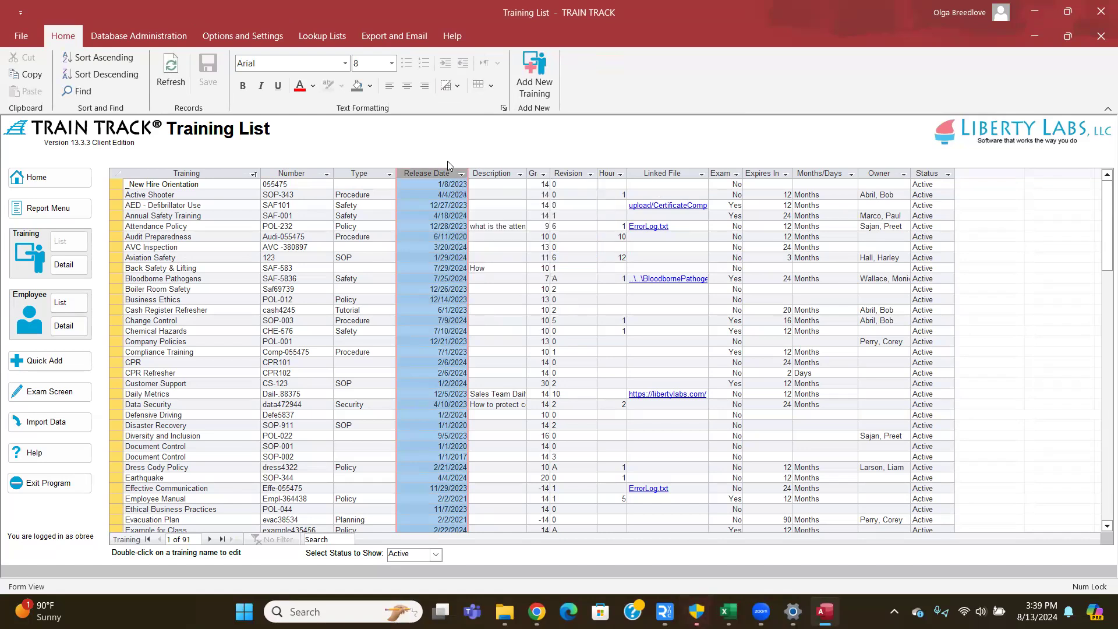
left_click_drag(428, 172, 603, 177)
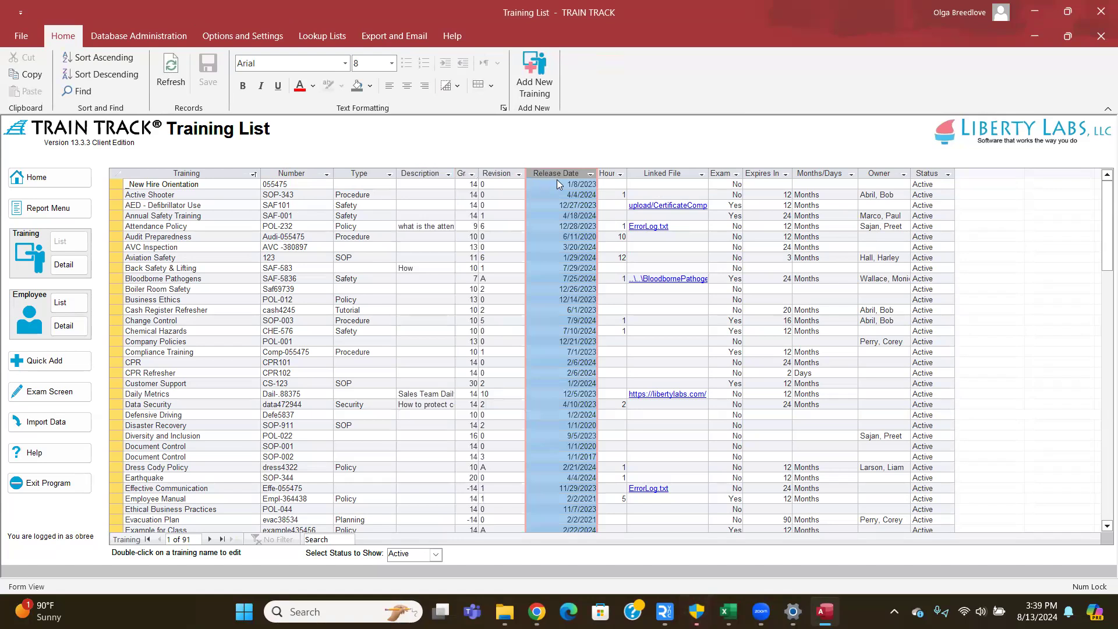
left_click(676, 172)
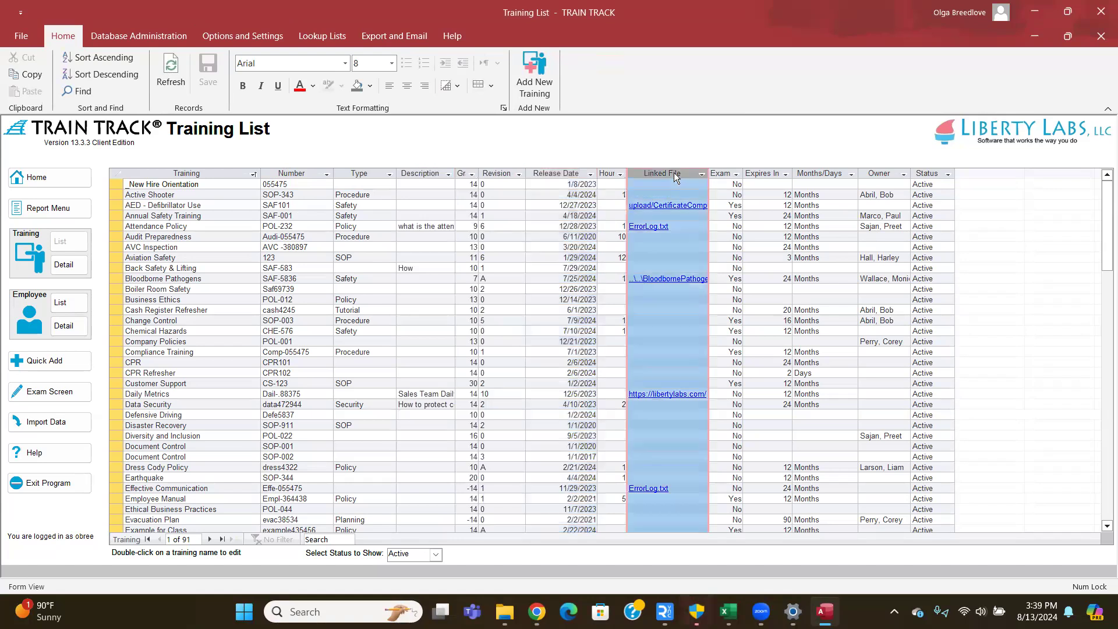
left_click_drag(669, 174, 425, 170)
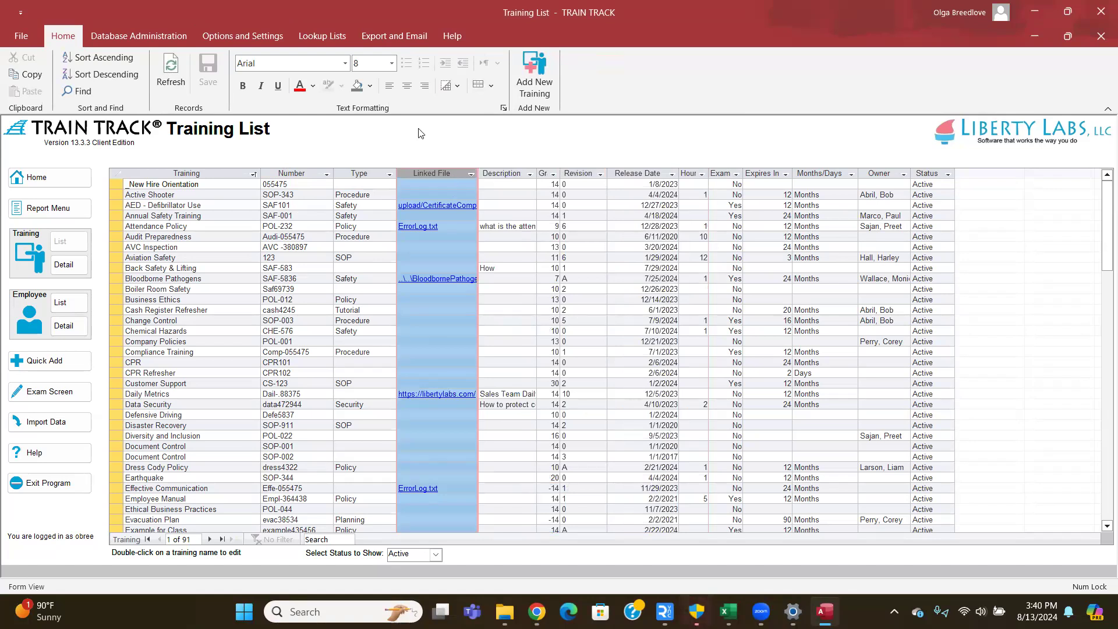
left_click(319, 447)
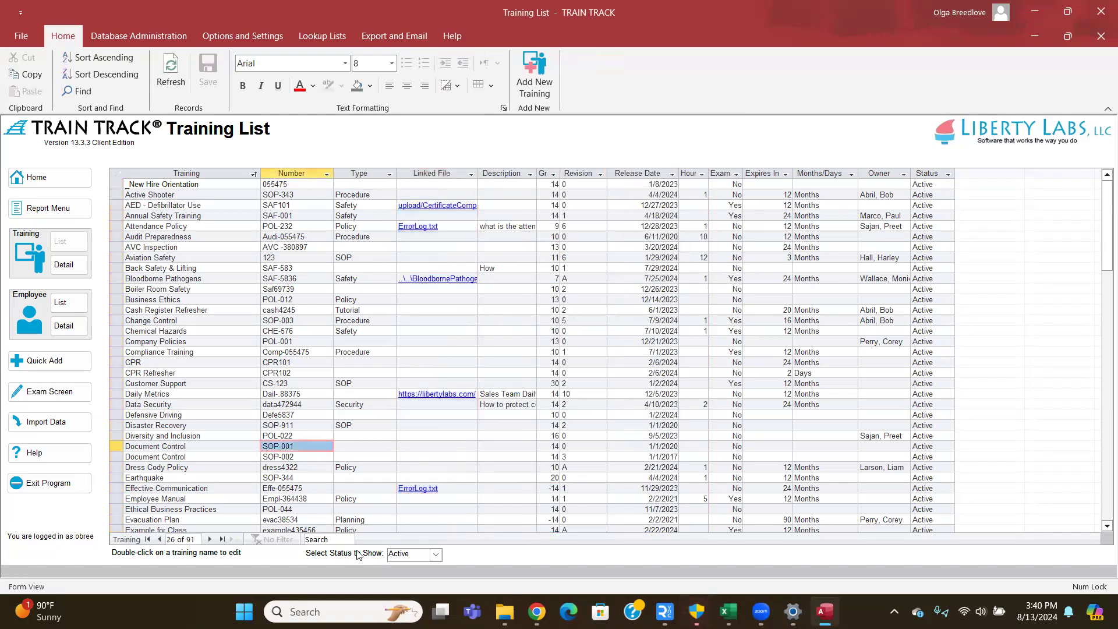
left_click(434, 556)
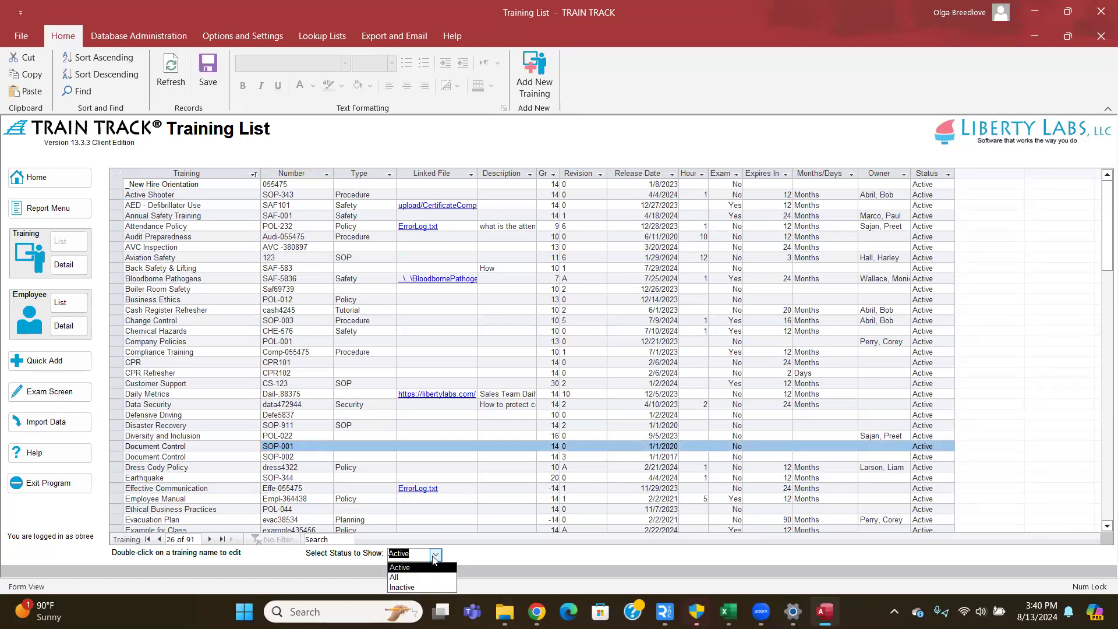
- Leave the status filter on Active and add a new blank training record
left_click(433, 556)
left_click(433, 556)
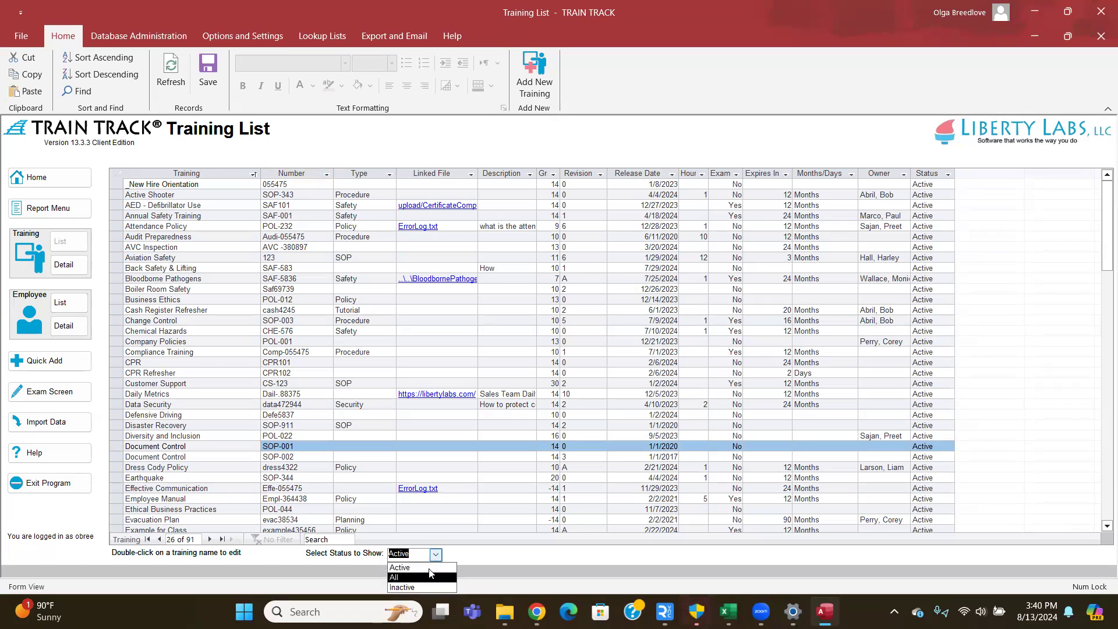
left_click(459, 558)
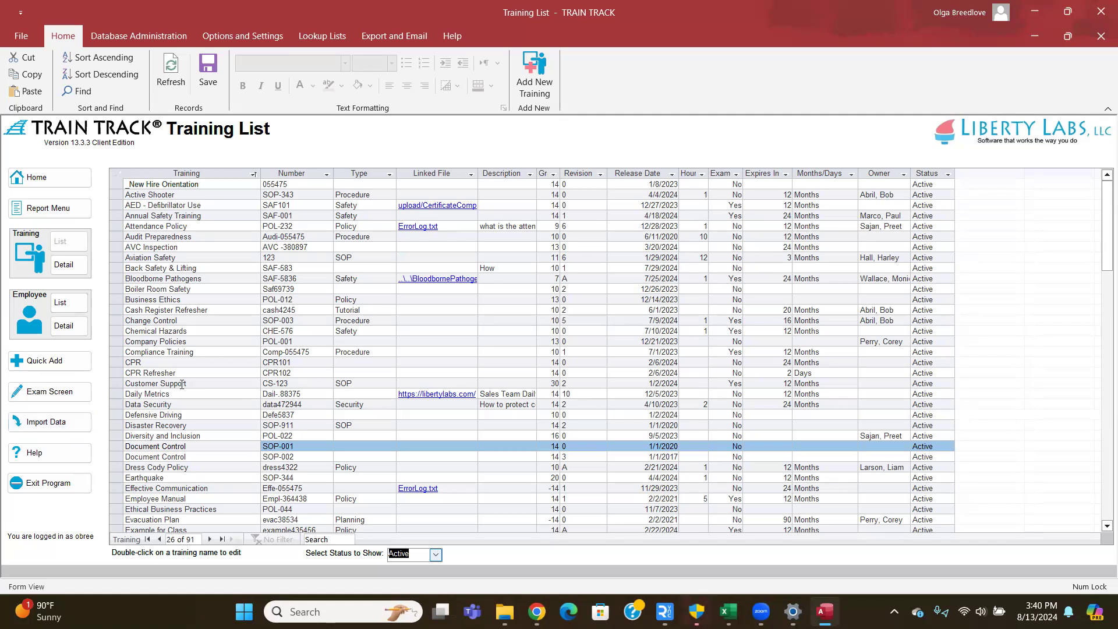
left_click(530, 90)
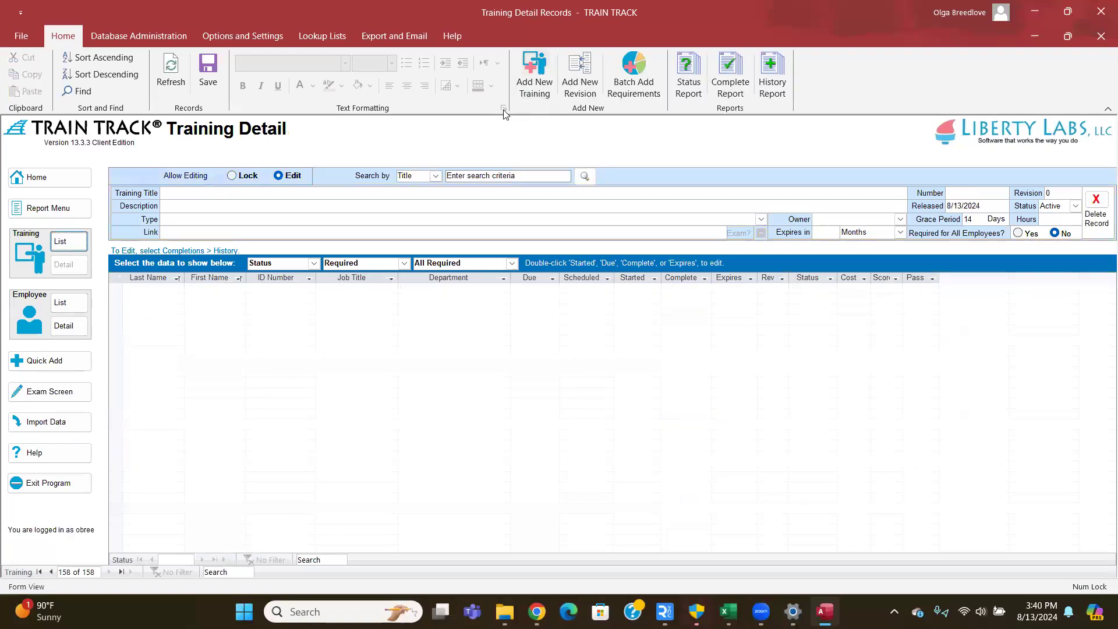
- Enter the training title Cybersecurity, its training number, and revision A
left_click(207, 196)
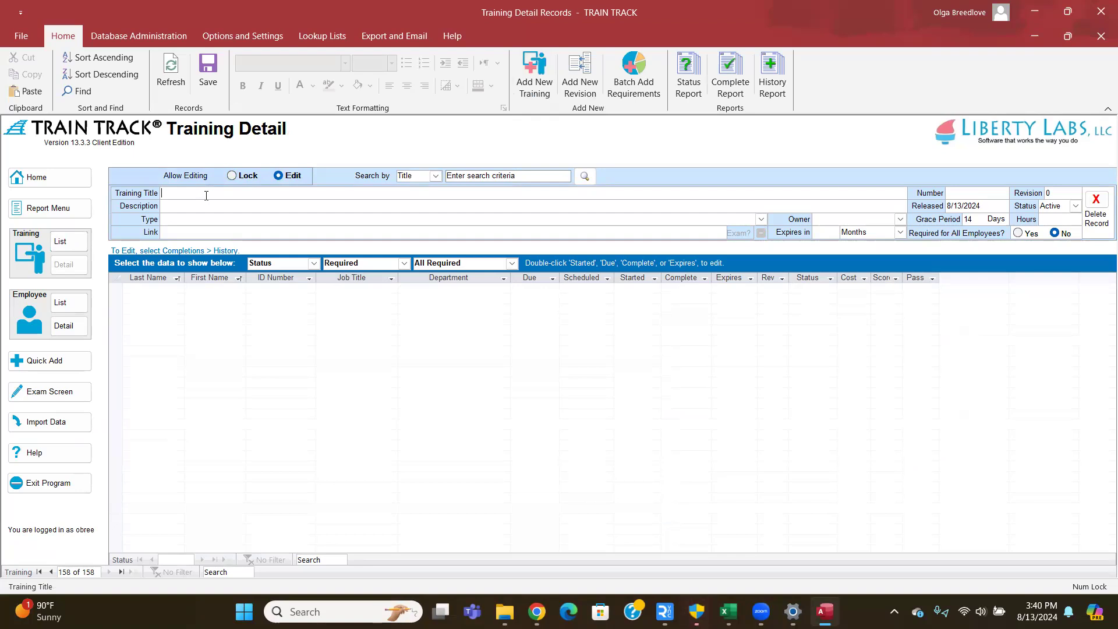
type("Cybersecurity")
key("Tab")
type("SE")
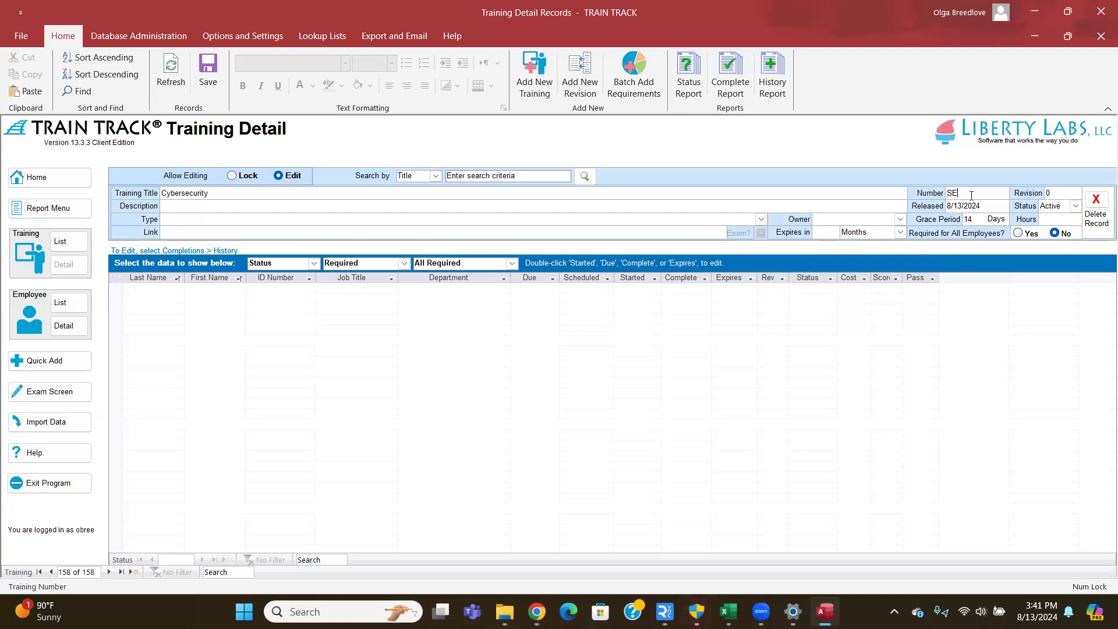
type("C-")
type("015")
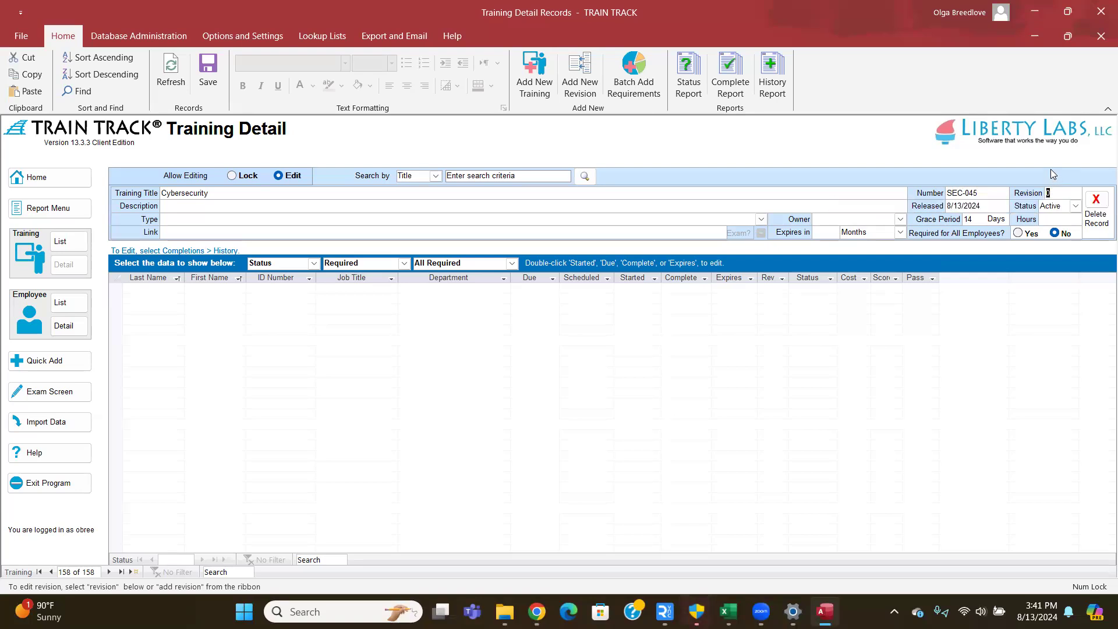
type("A")
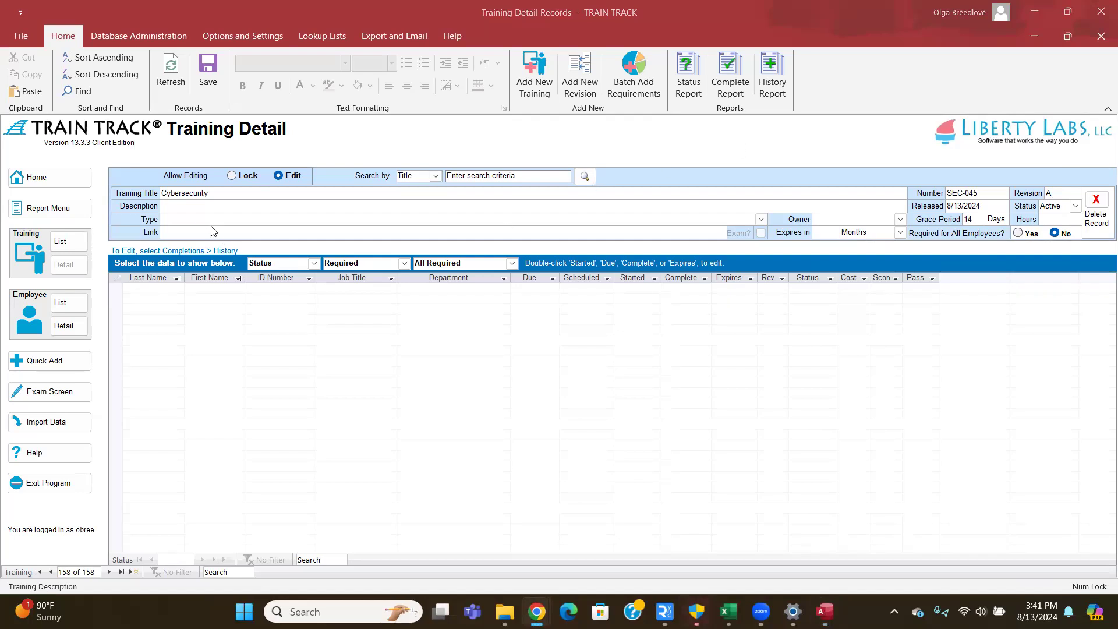
- Paste the description and capitalize it to start with 'Protecting systems, networks, and programs'
type("protecting systems, networks, and programs from digital attacks")
key("Home")
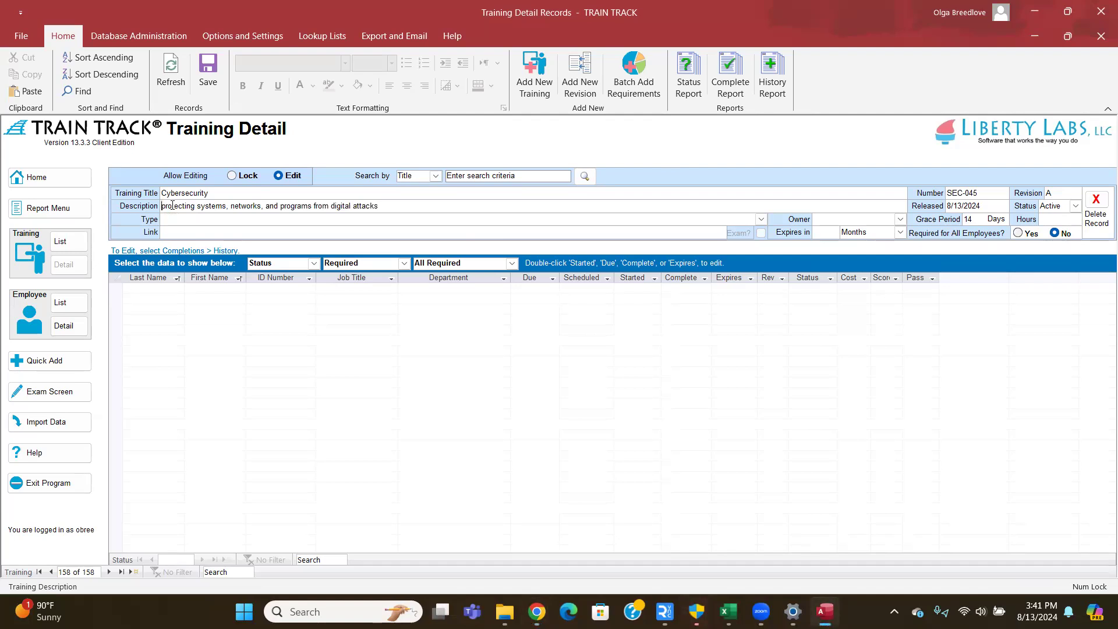
key("Delete")
type("P")
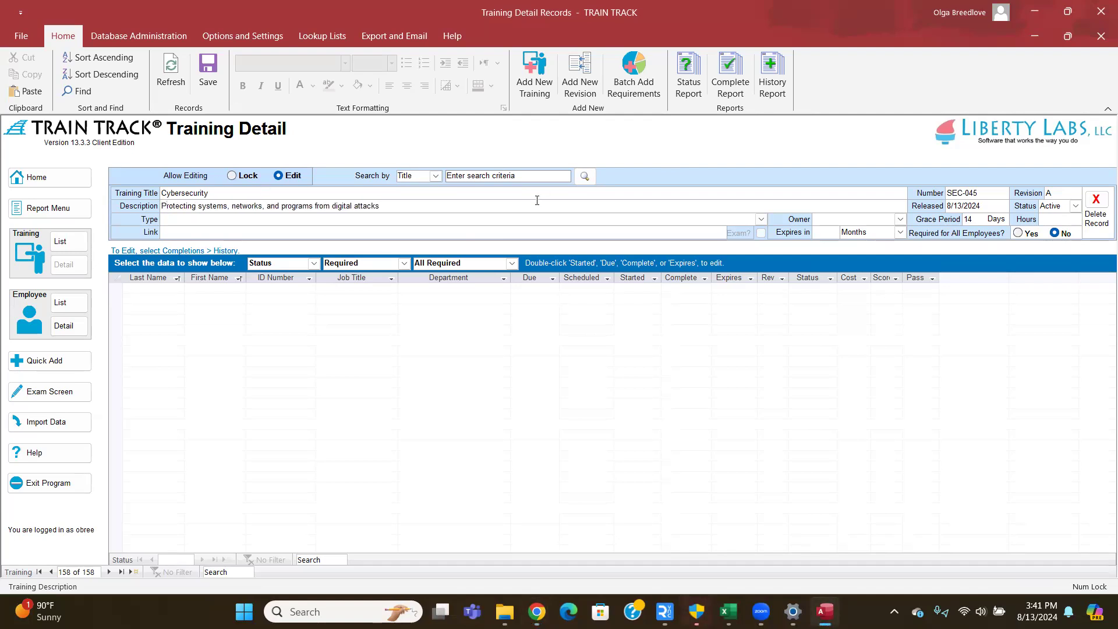
left_click(972, 206)
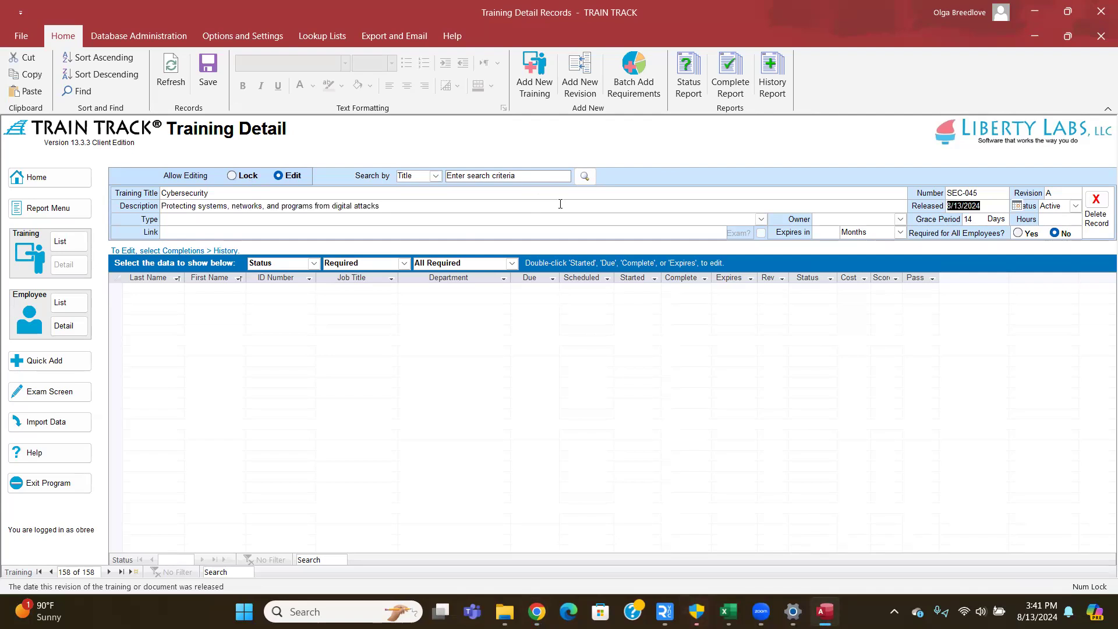
left_click(986, 206)
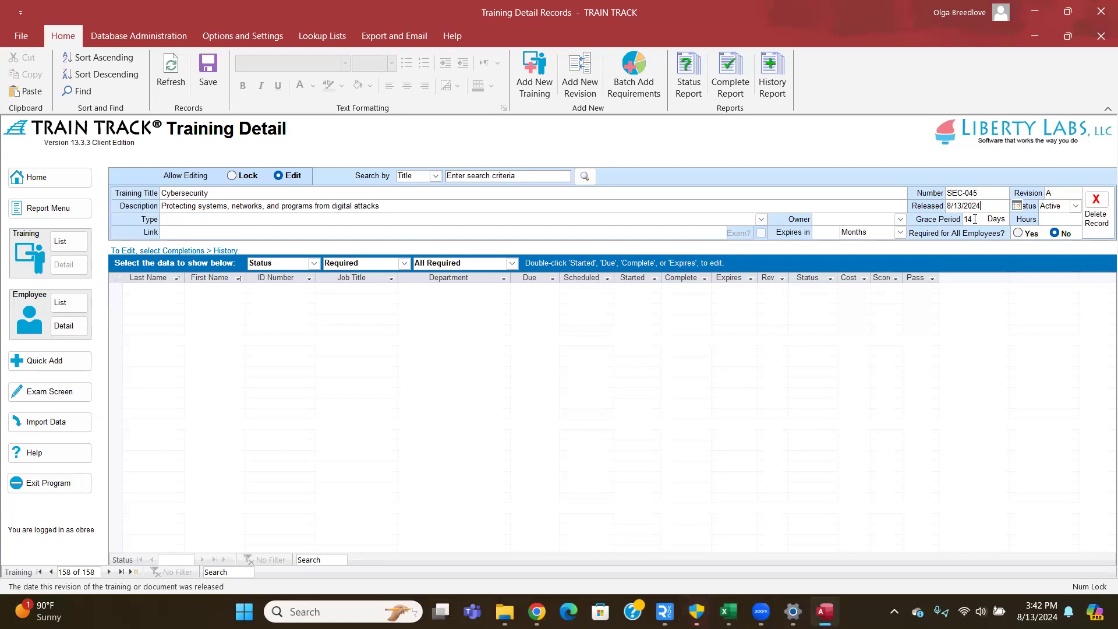
double_click(975, 219)
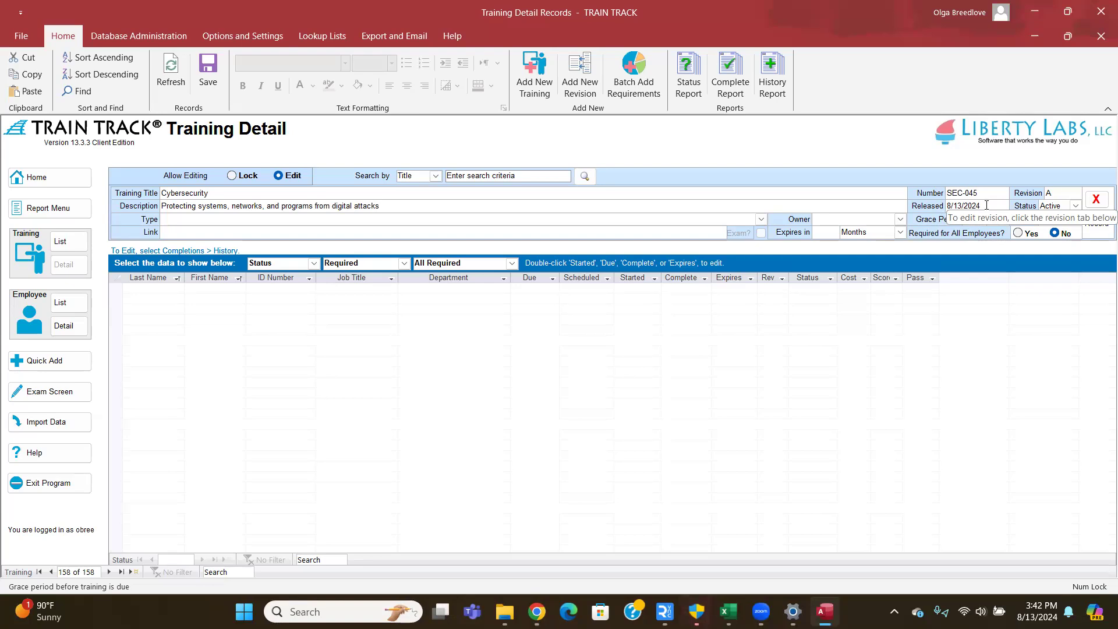
left_click(987, 205)
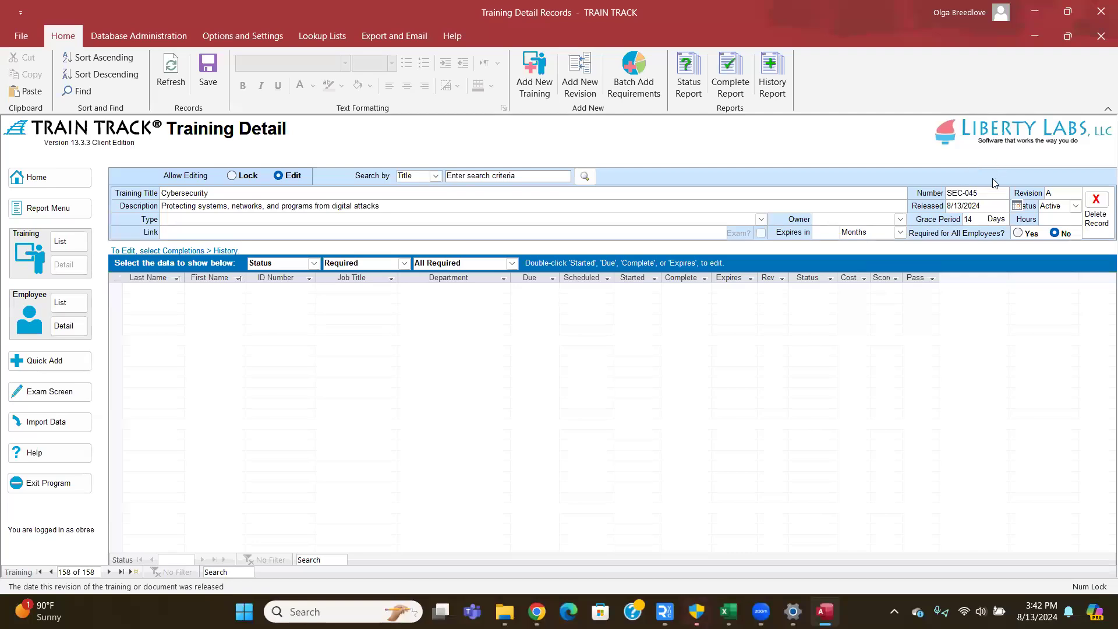
left_click(990, 207)
left_click(1076, 207)
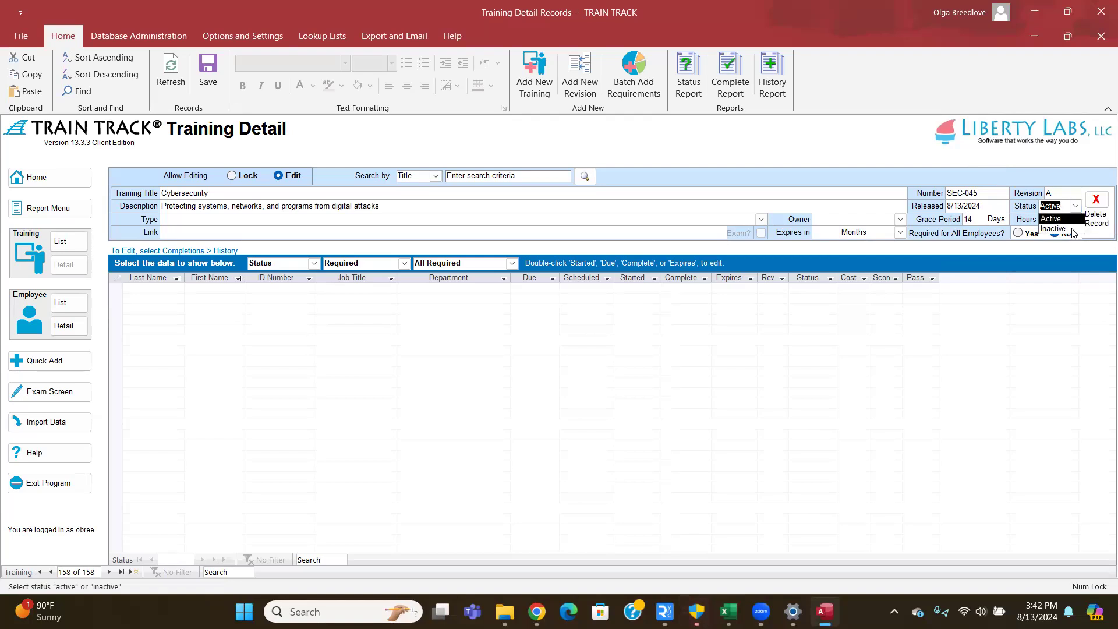
left_click(1075, 207)
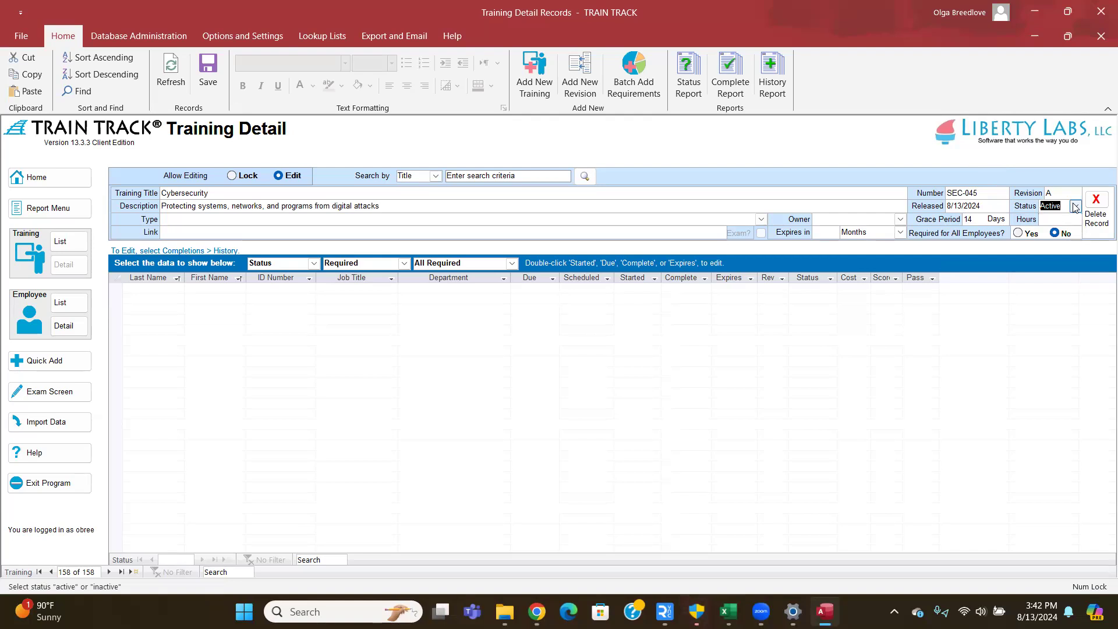
key("Tab")
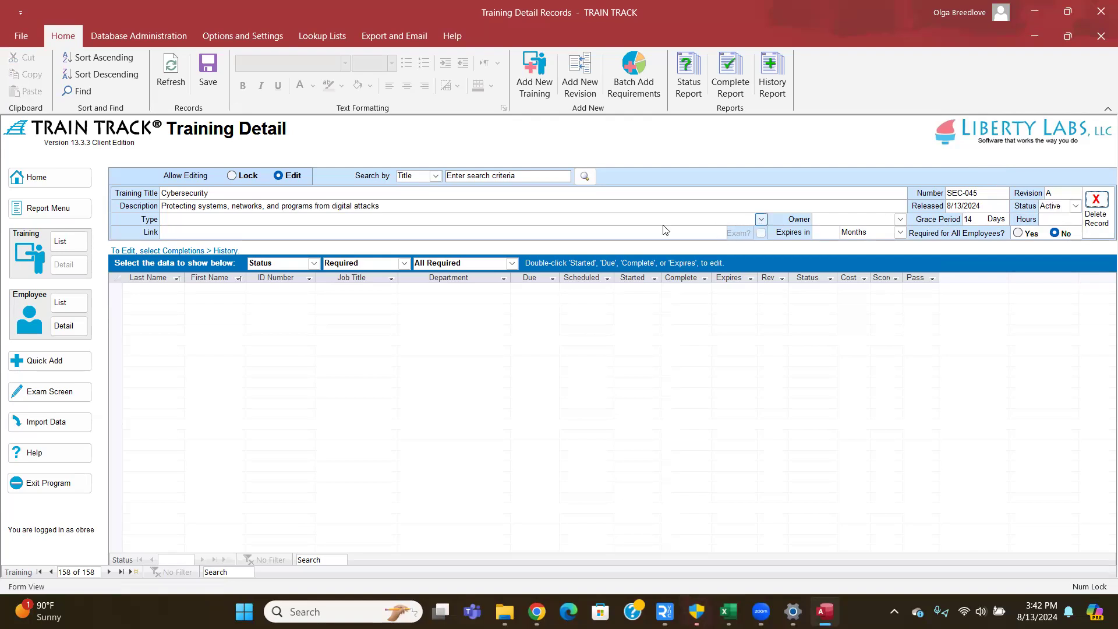
left_click(214, 219)
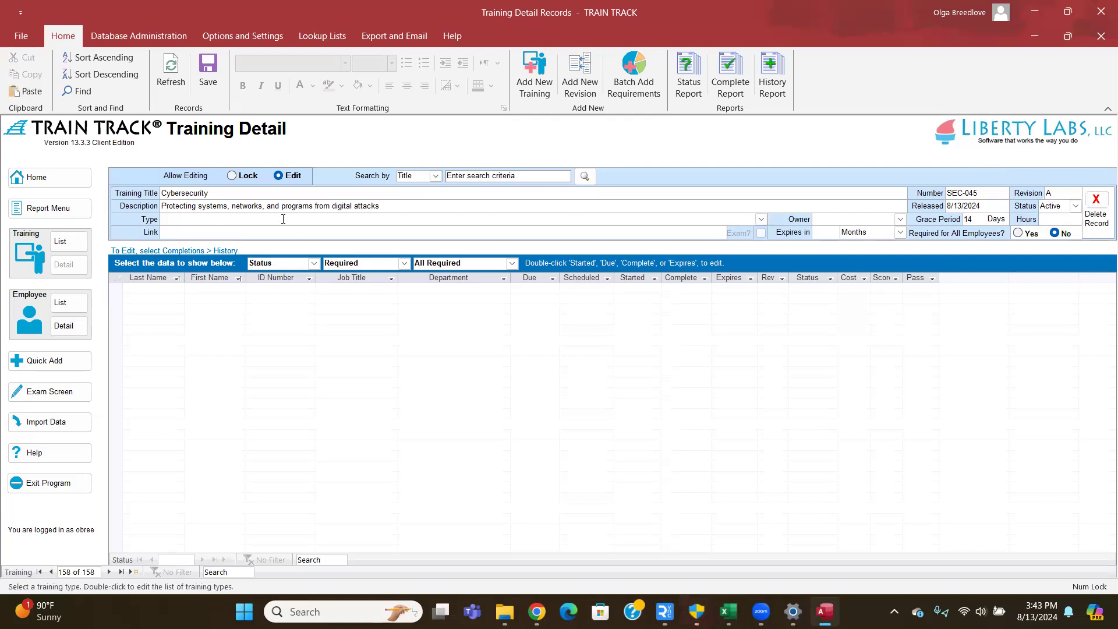
- Set the training type to Safety and review the Training Type List
left_click(761, 219)
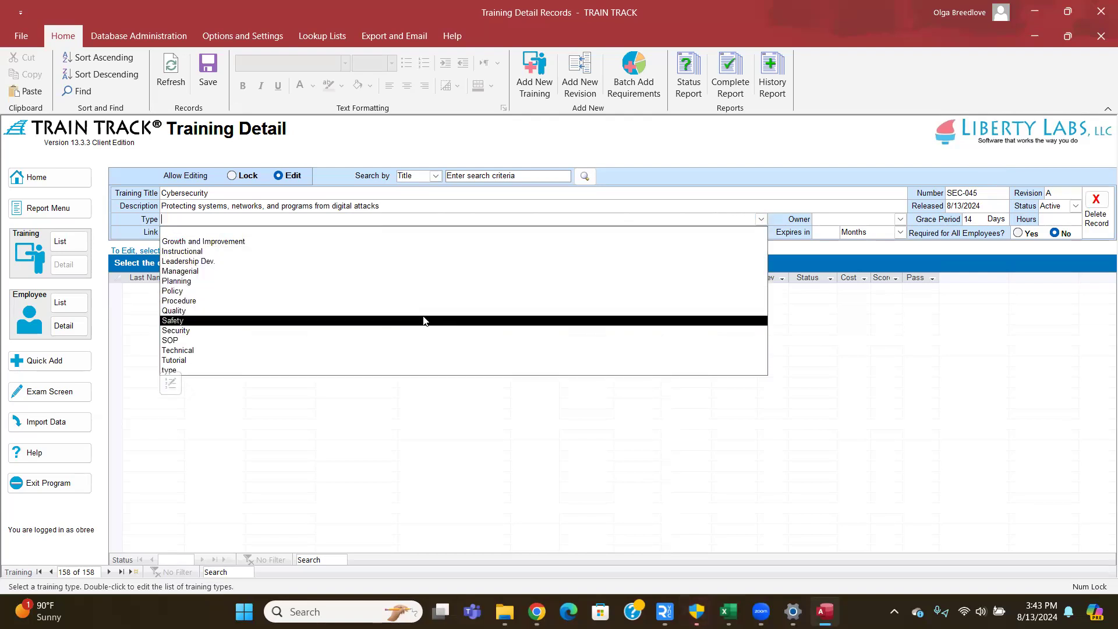
left_click(422, 321)
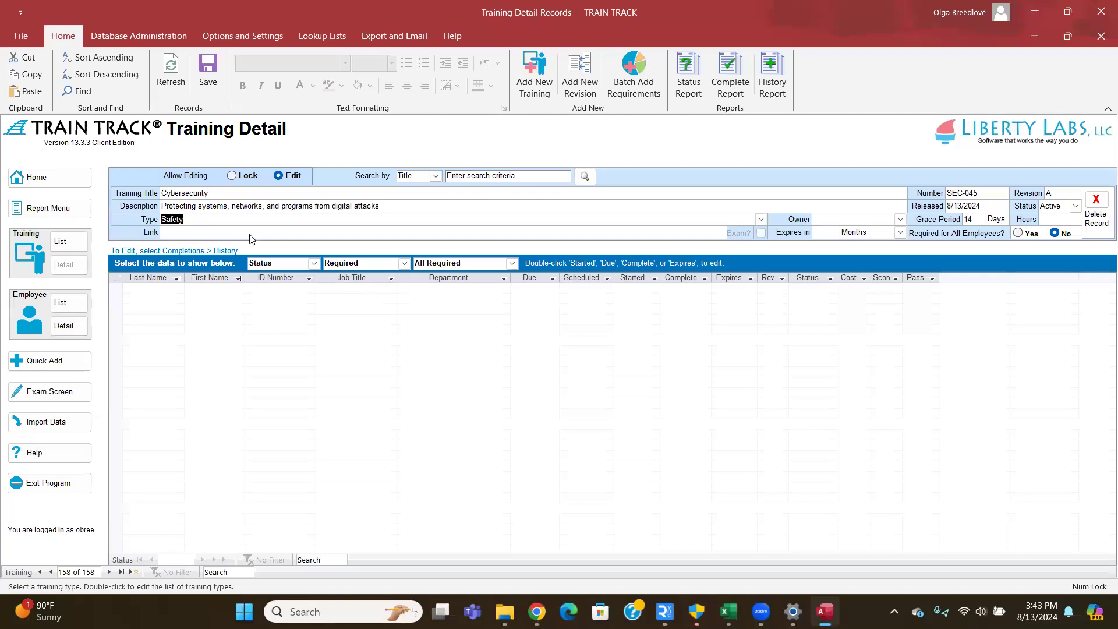
double_click(225, 219)
left_click(565, 446)
- Leave the Owner field blank after checking the list of possible owners
key("Tab")
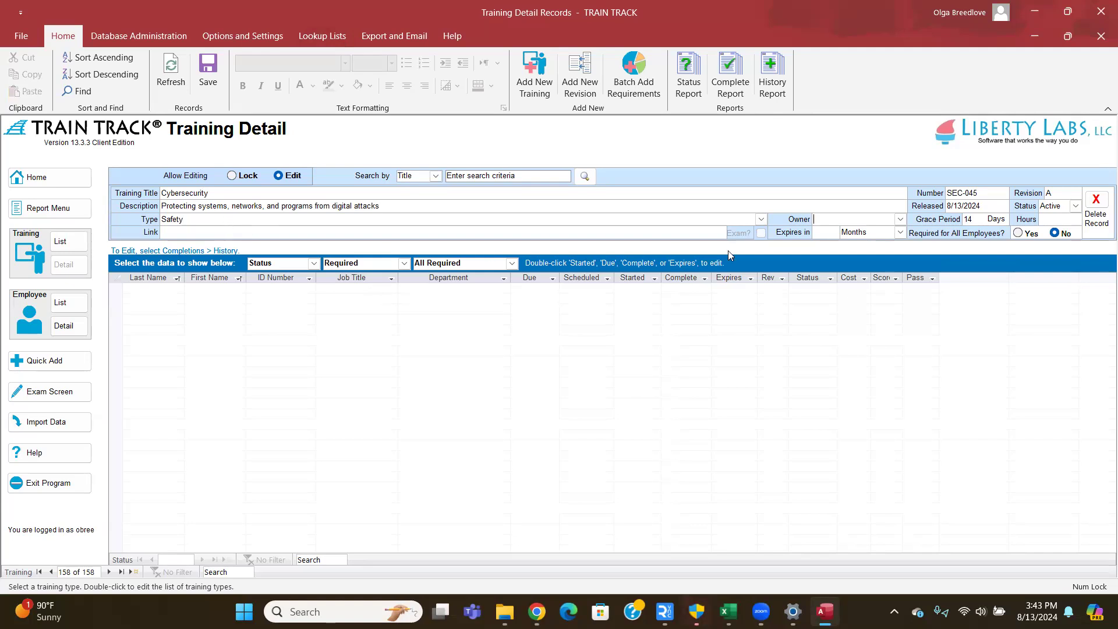
left_click(900, 220)
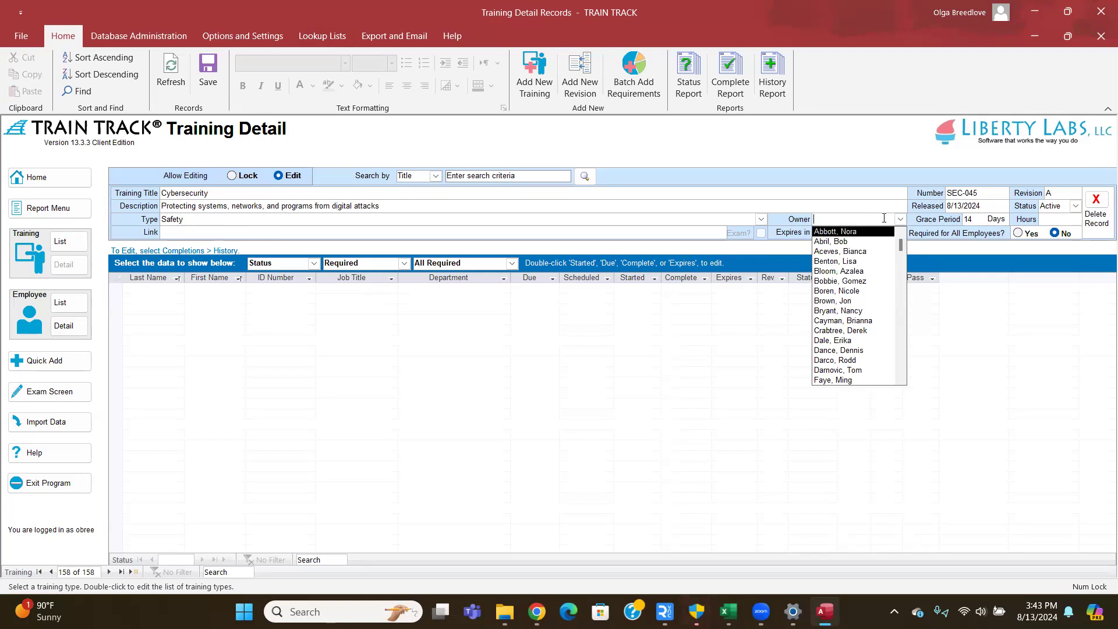
right_click(902, 222)
left_click(901, 222)
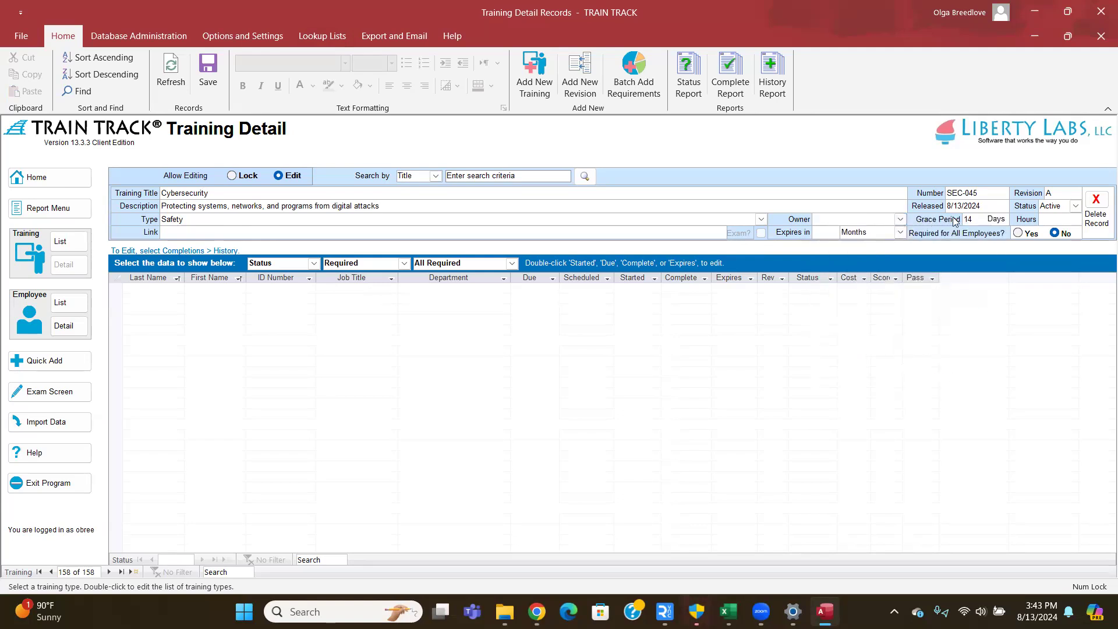
left_click(981, 221)
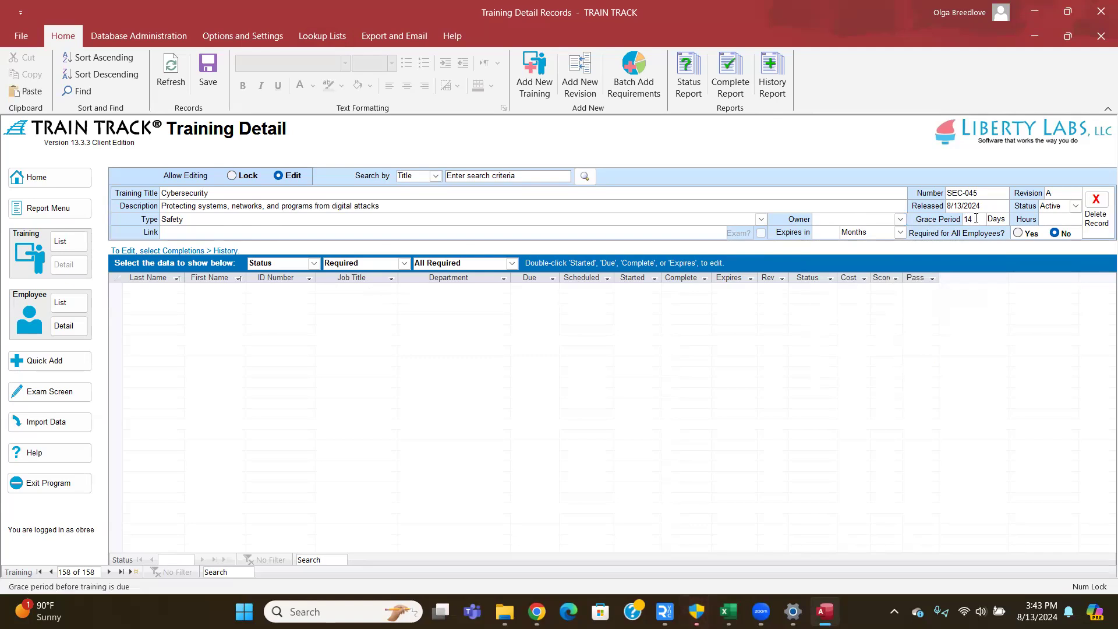
- Change the grace period from 14 to 10 days and set training hours to 1
left_click(247, 35)
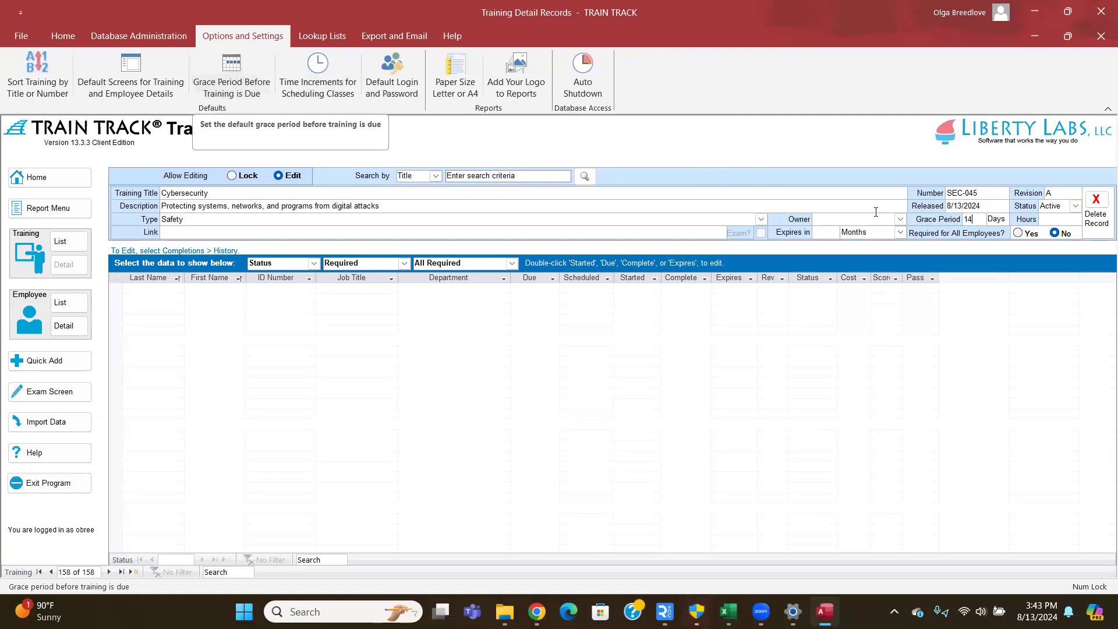
left_click(948, 221)
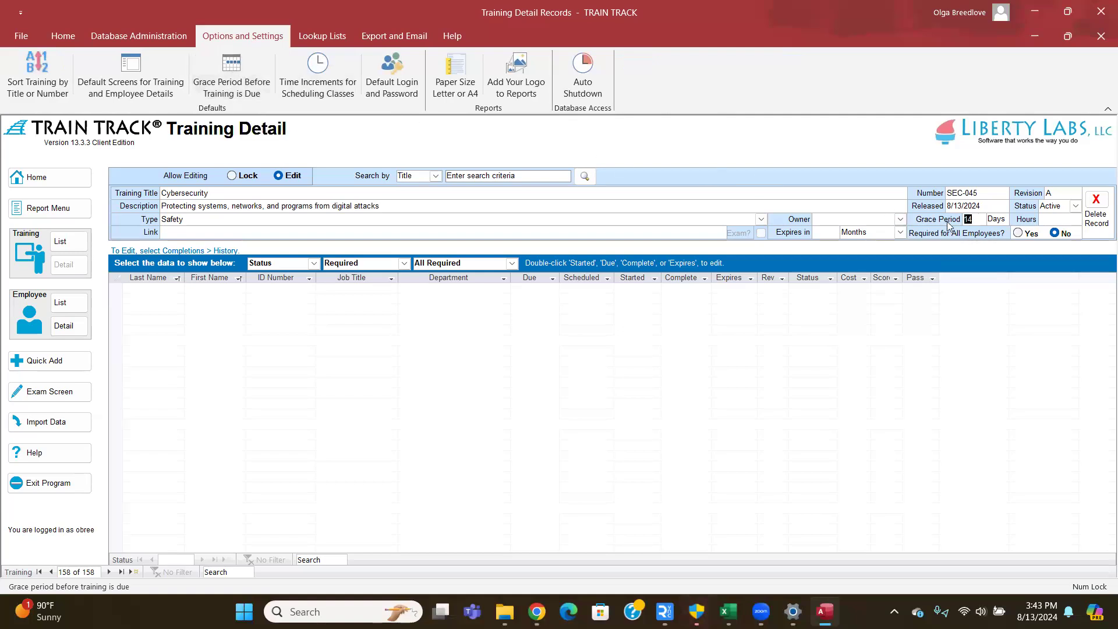
type("10")
left_click(1045, 219)
type("1")
key("Tab")
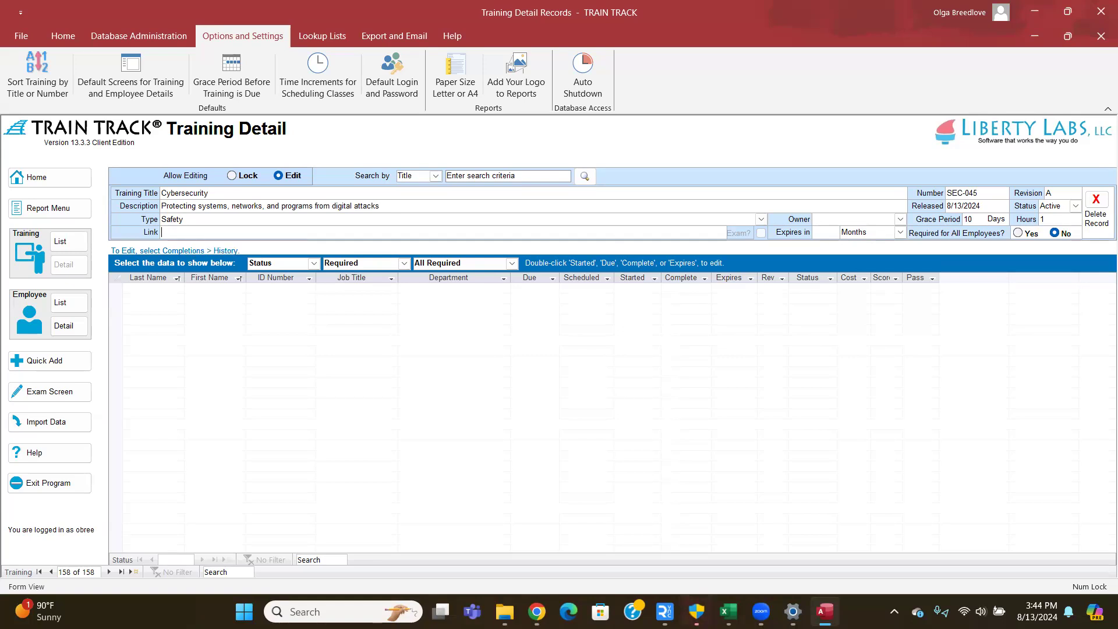
key("alt+Tab")
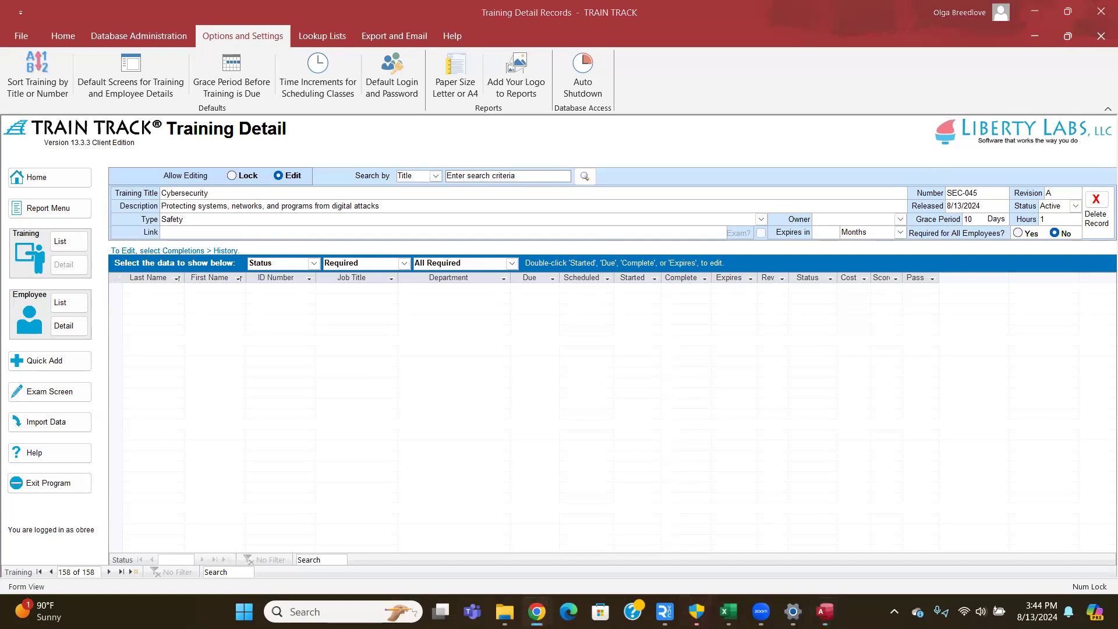
- Paste a web address into the Link field, then clear it again
left_click(172, 231)
type("1&gclid=Cj0KCQjwiOy1BhDCARIsADGvQnAbu2QQ5MOsR5Ef4ULfKQI-Nj9g8s6vKOkbMcx-DputOr7oS6HdieoaAixjEALw_wcB")
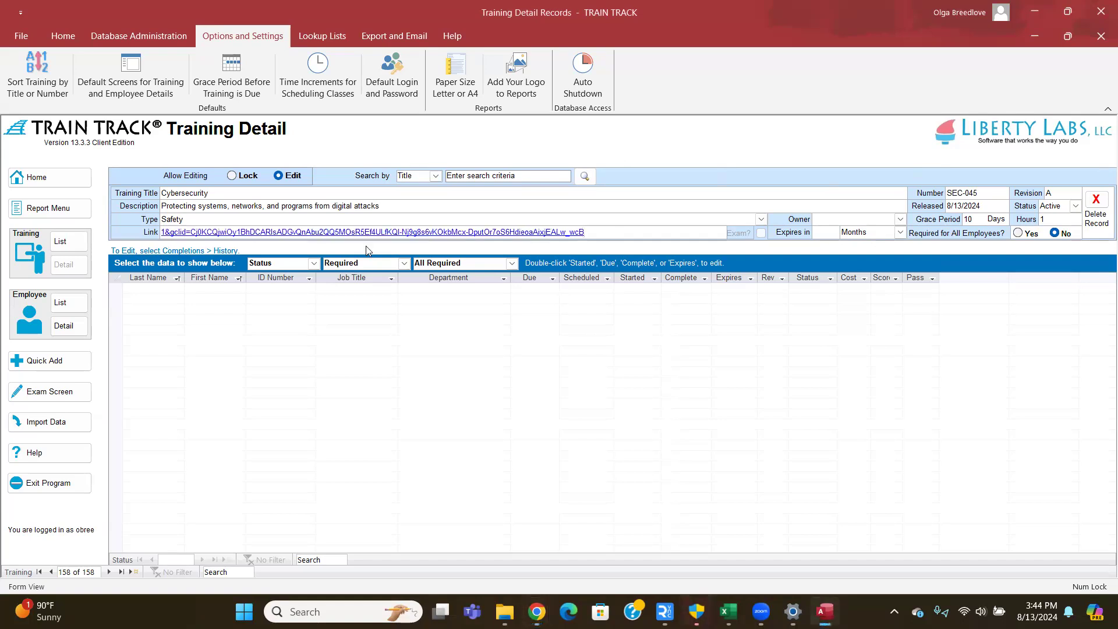
key("Tab")
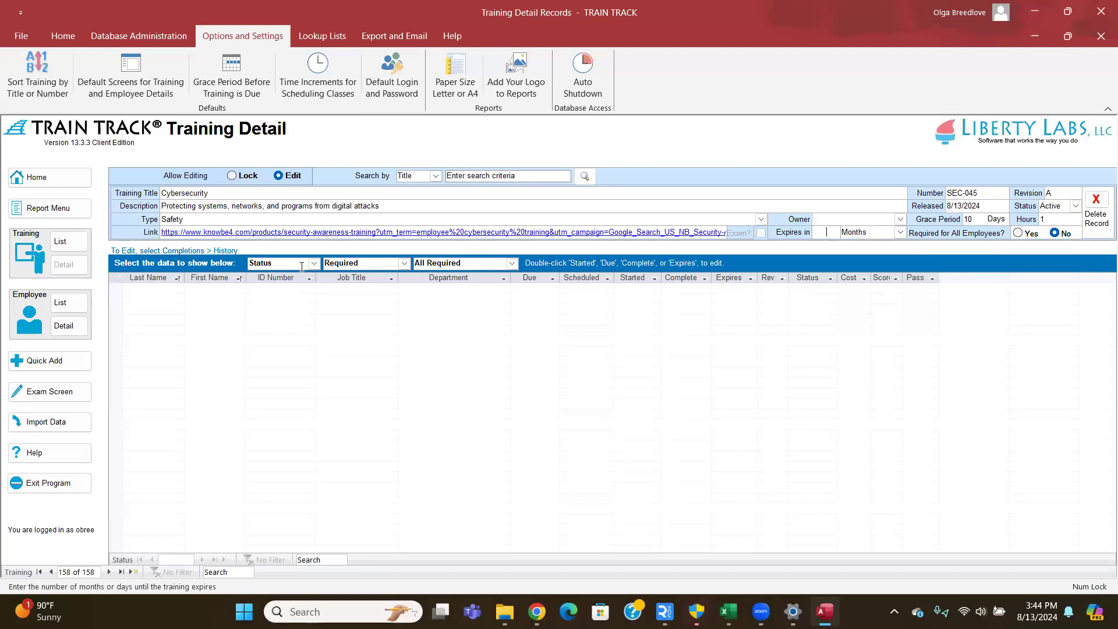
key("shift+Tab")
key("Delete")
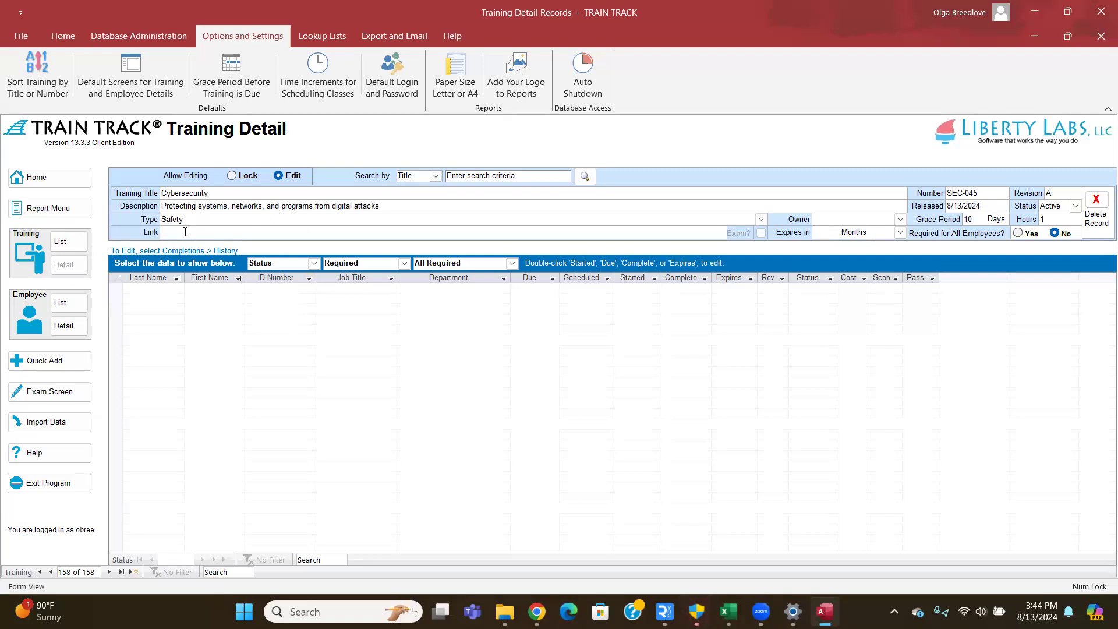
- Insert a hyperlink to Workplace Safety.jpg on the Desktop, showing all file types
right_click(185, 231)
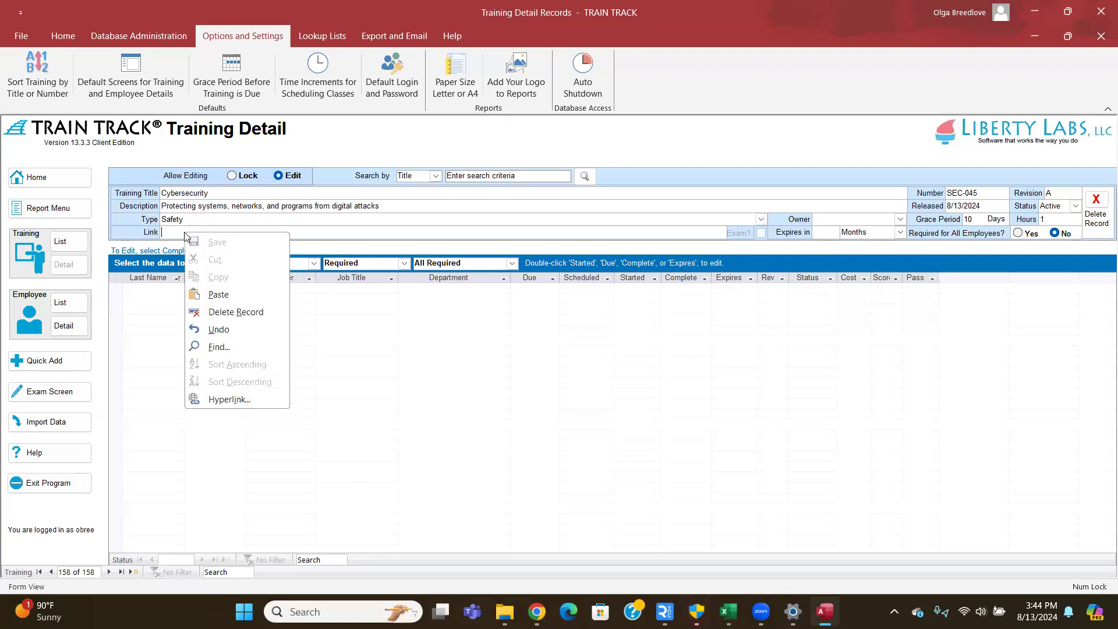
left_click(229, 400)
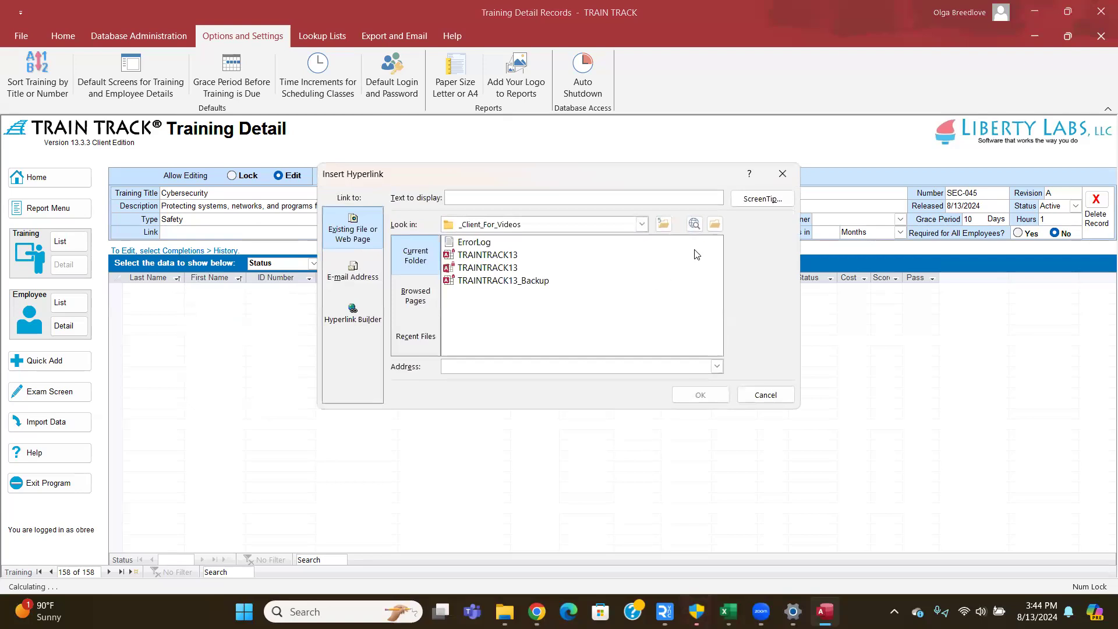
left_click(716, 225)
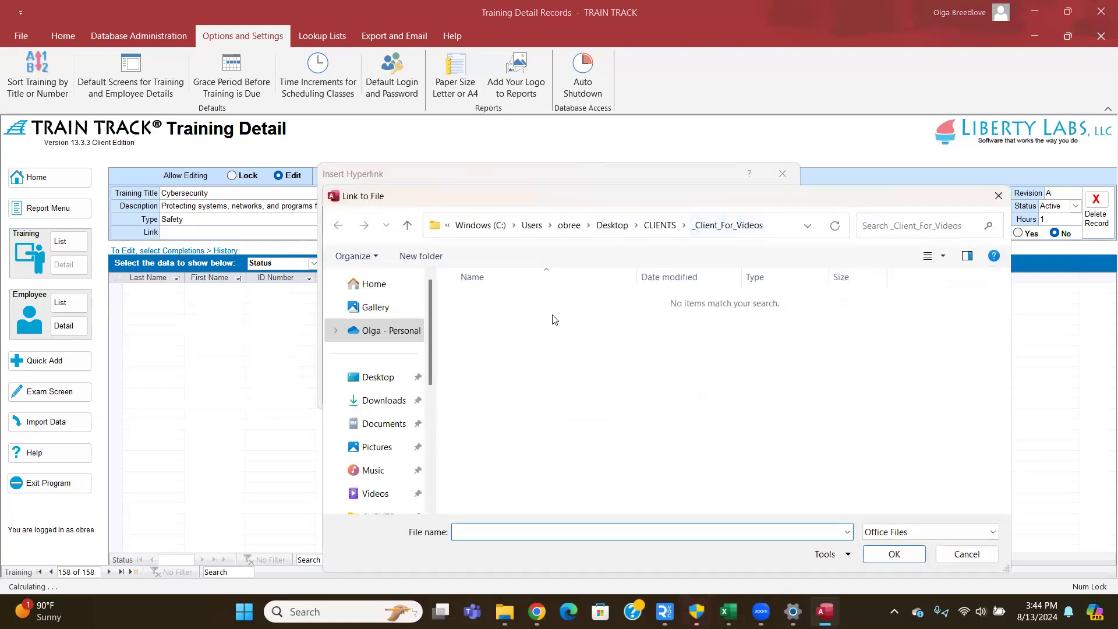
scroll(393, 436, "down", 1)
left_click(374, 303)
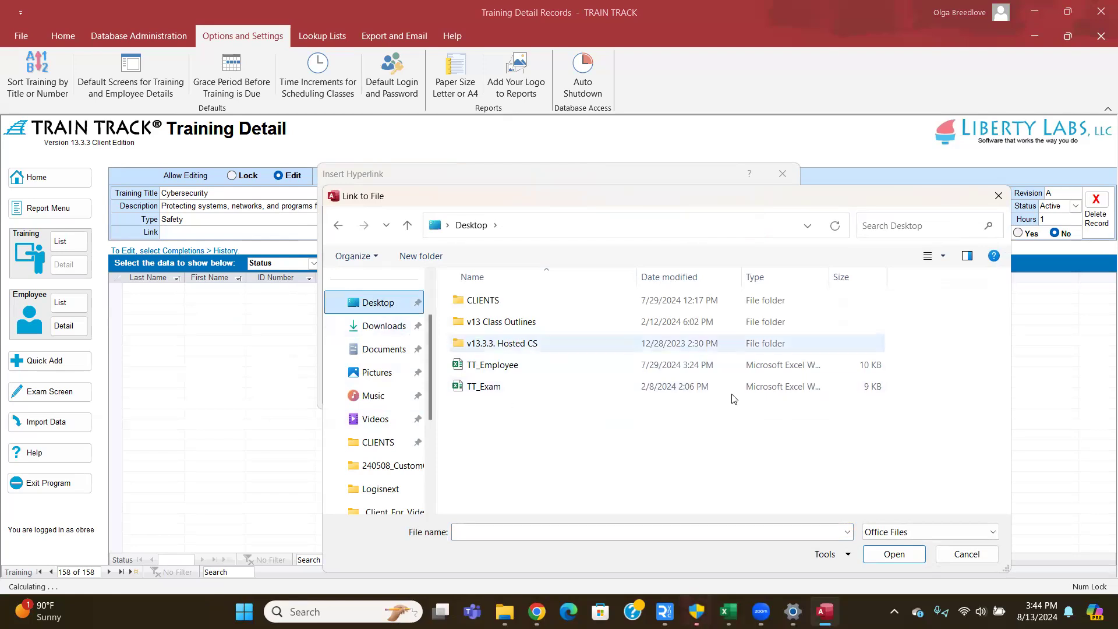
left_click(929, 533)
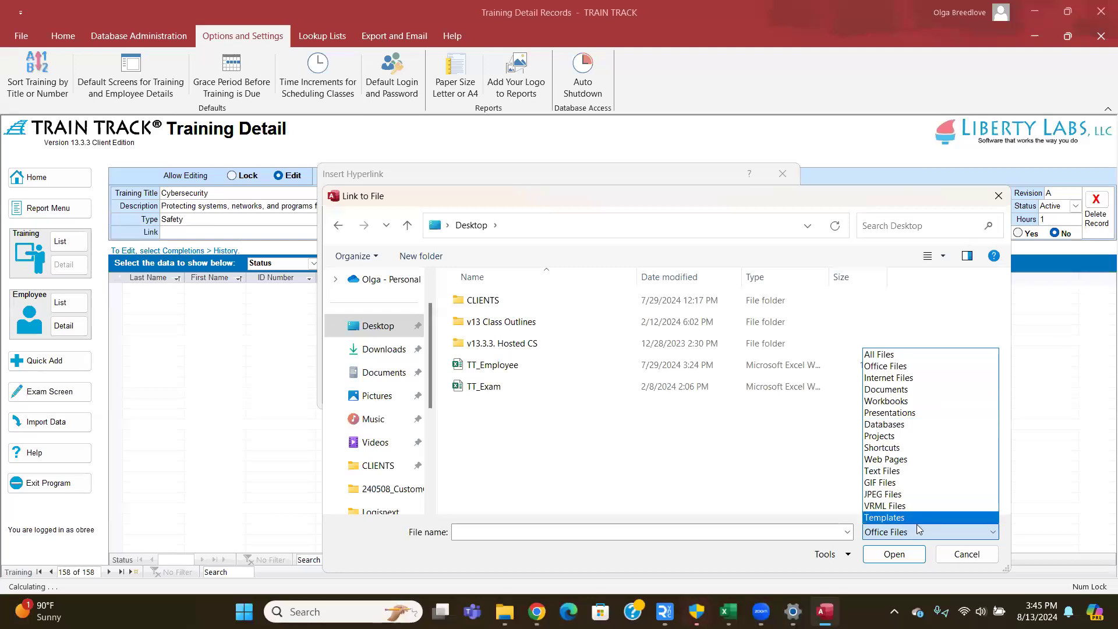
left_click(907, 355)
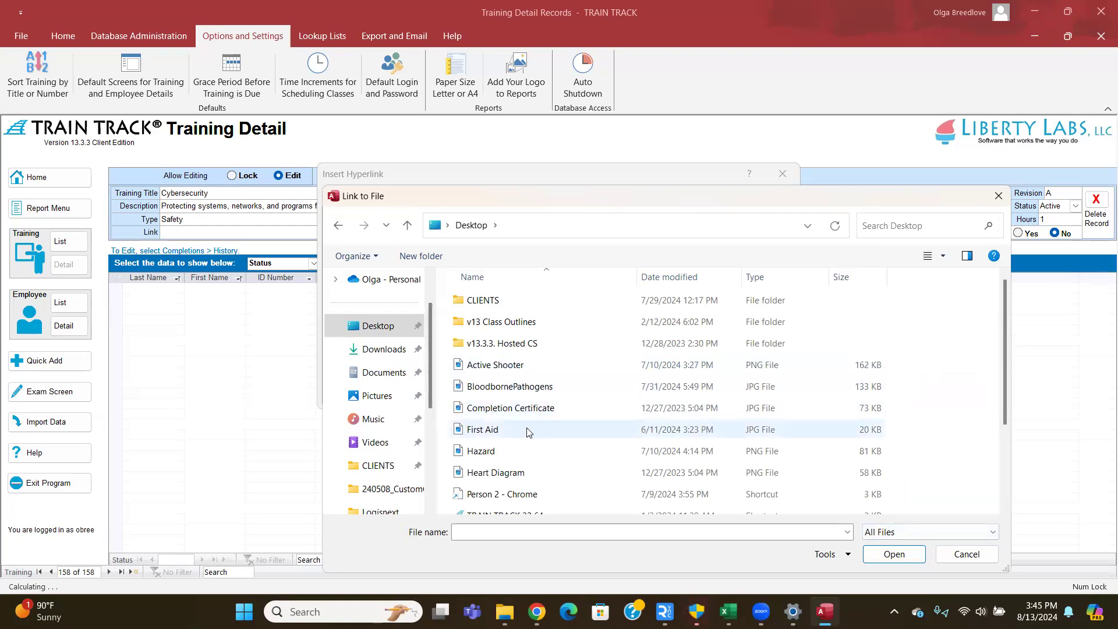
scroll(517, 431, "down", 3)
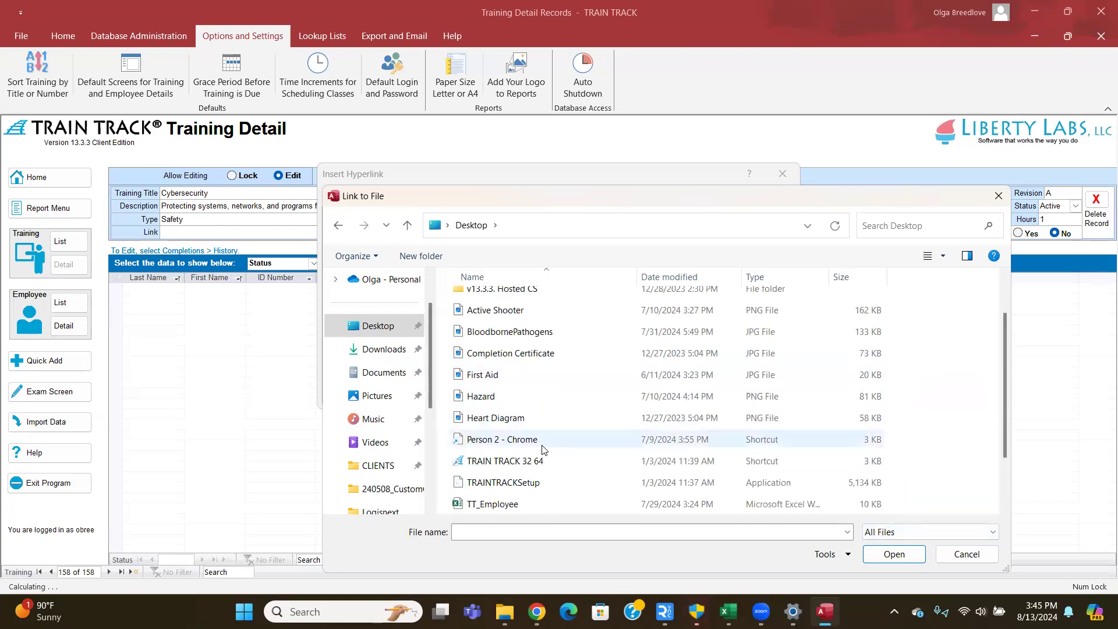
scroll(527, 338, "up", 2)
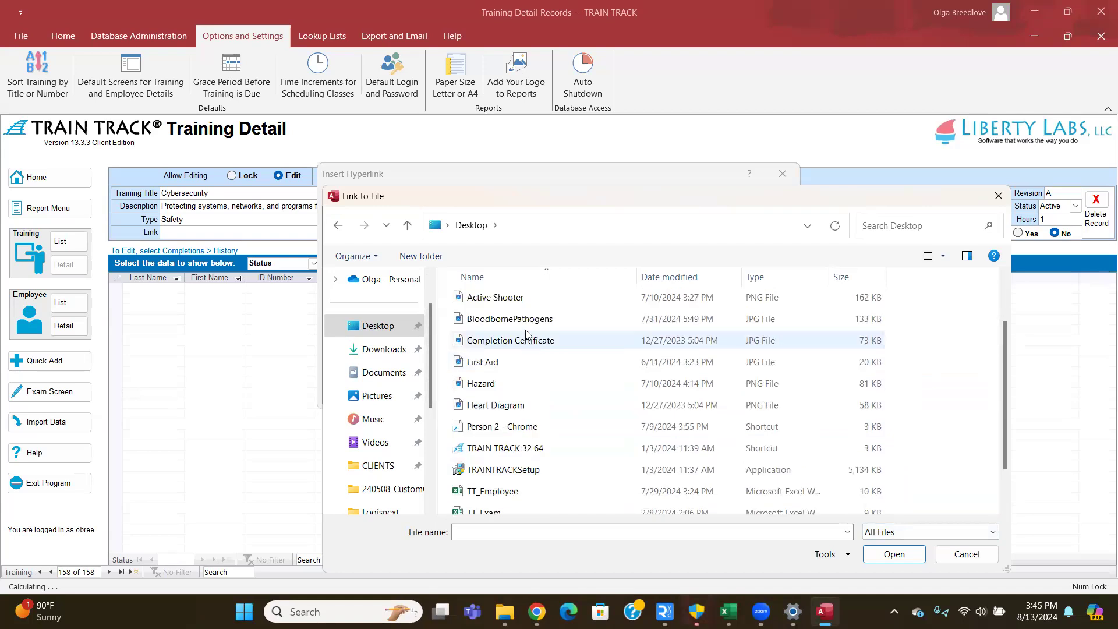
scroll(527, 337, "up", 3)
scroll(526, 336, "down", 3)
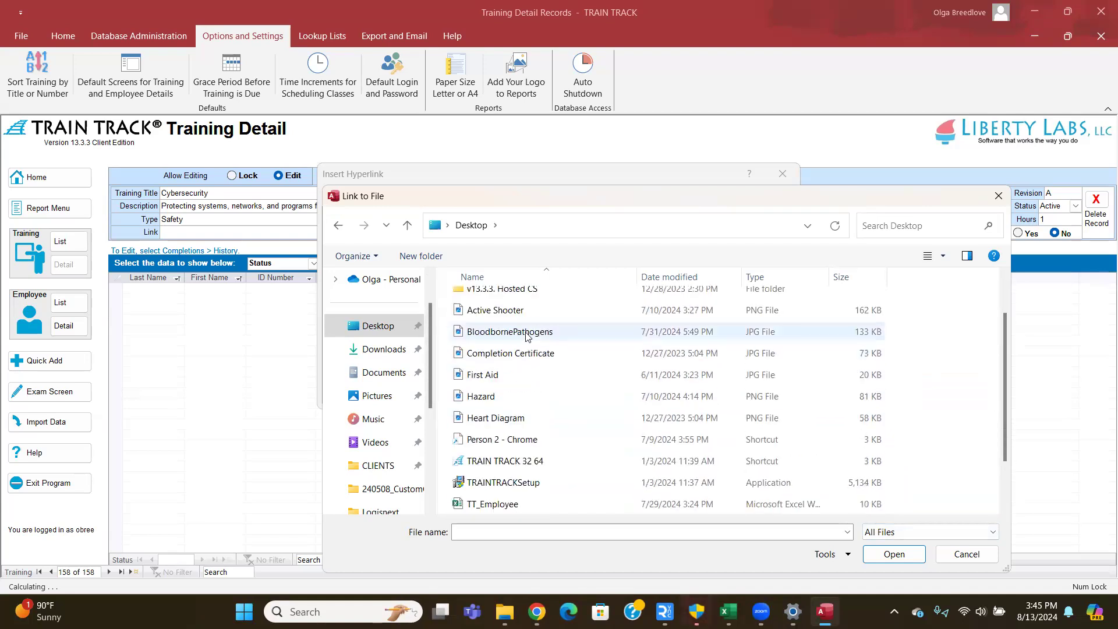
left_click(499, 491)
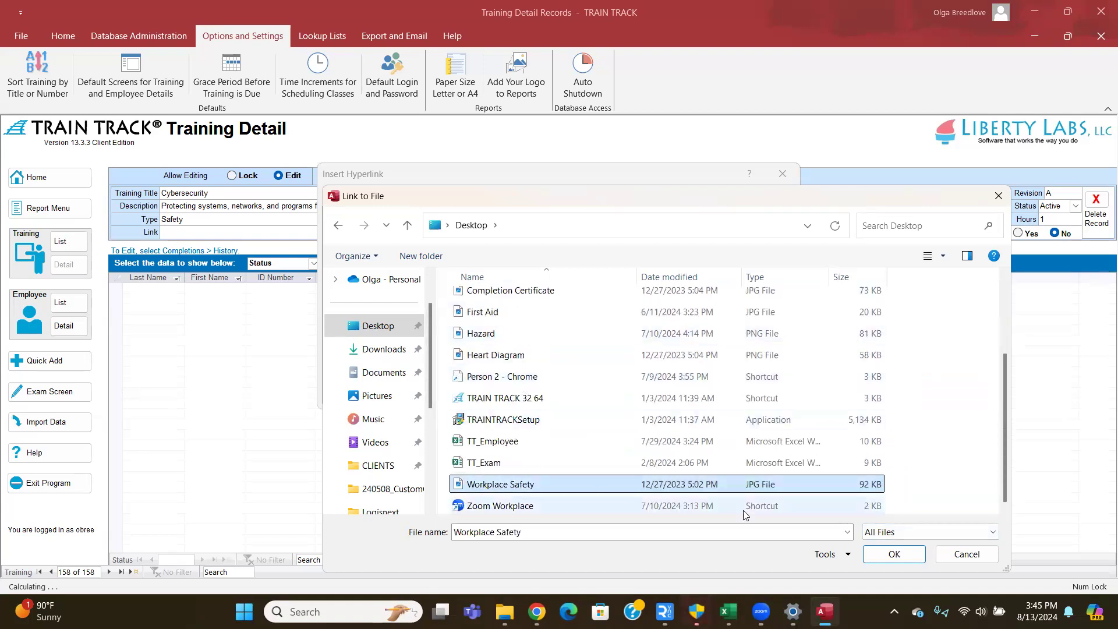
left_click(894, 554)
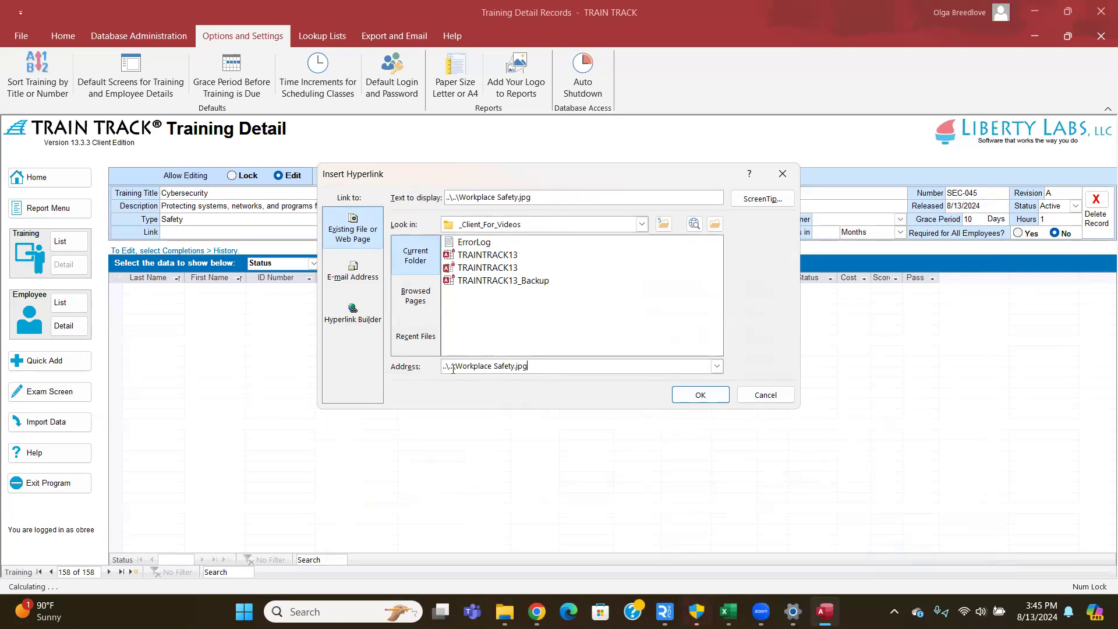
left_click(694, 396)
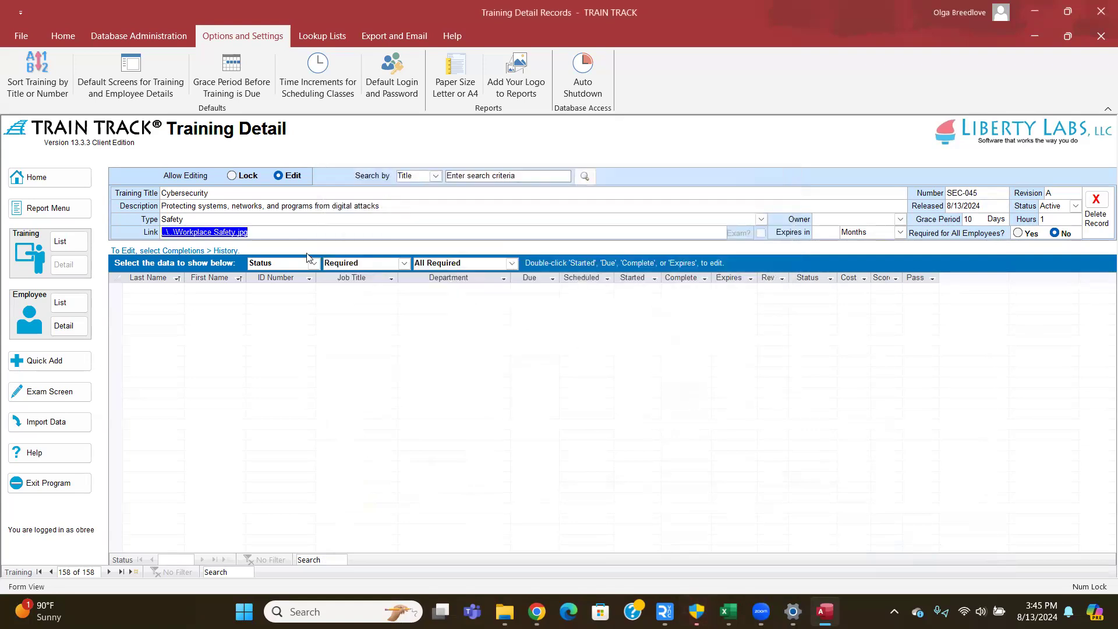
left_click(283, 236)
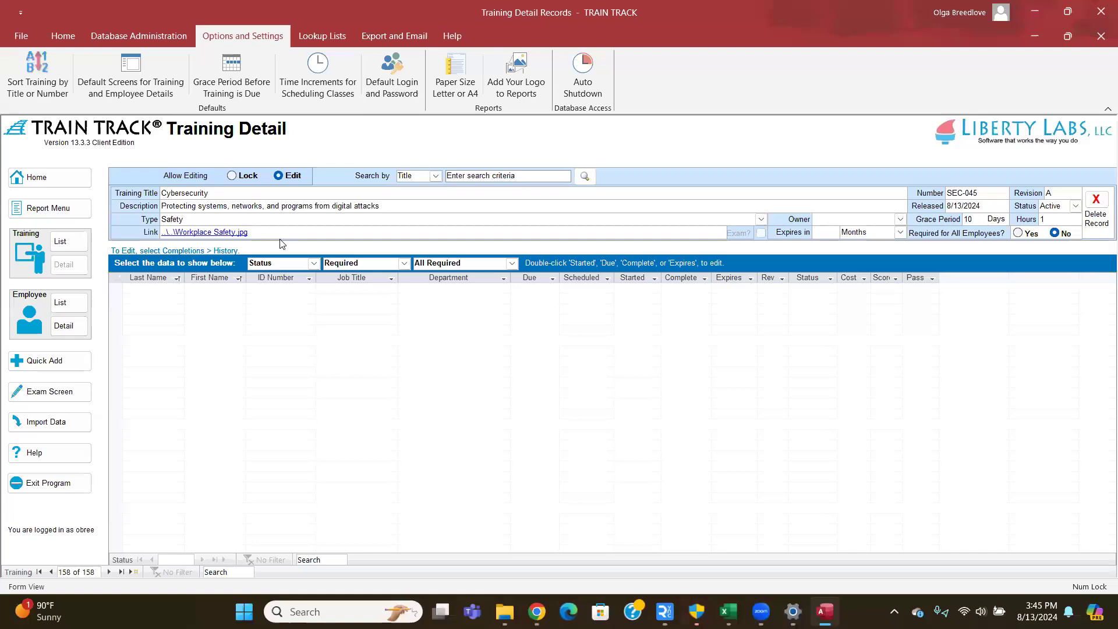
left_click(216, 235)
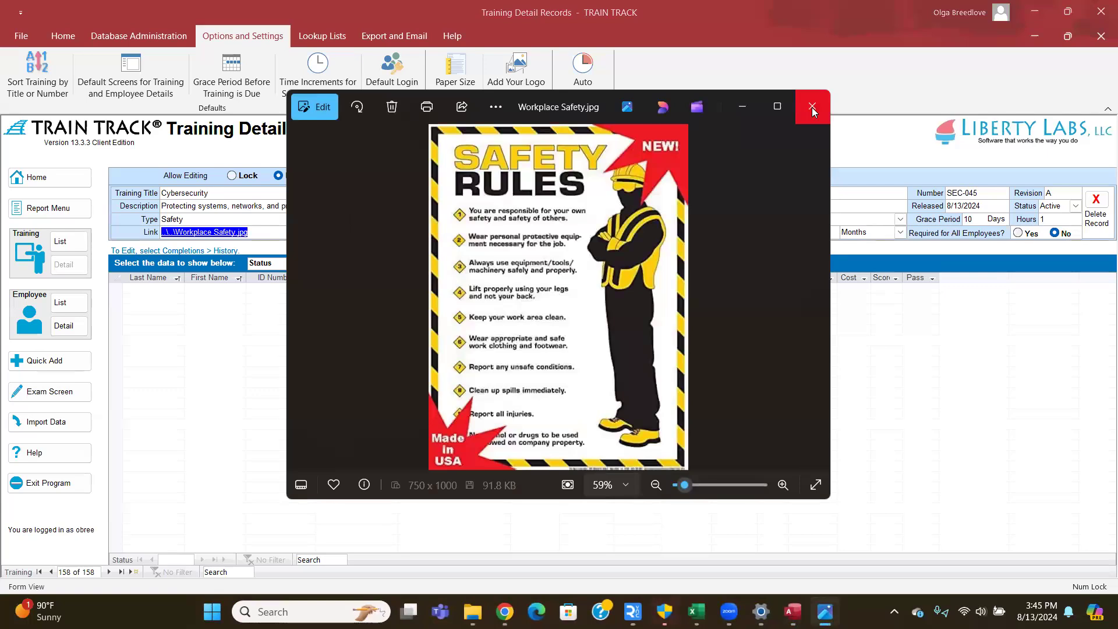
left_click(813, 110)
key("Tab")
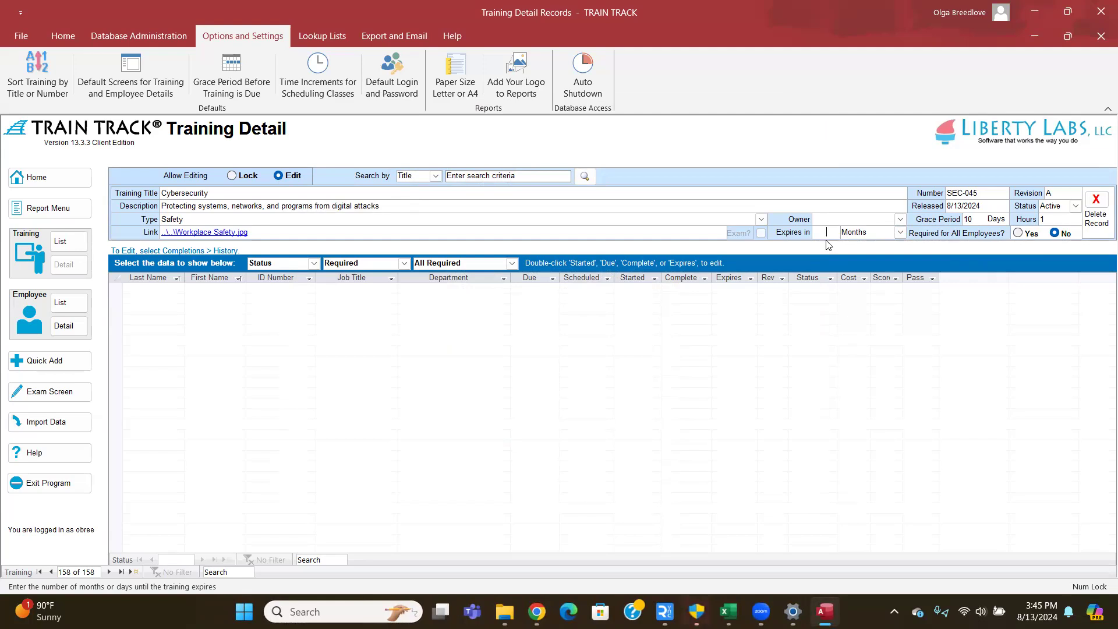
- Set expiry to 12 Months and leave Required for All Employees at No
type("12")
left_click(901, 232)
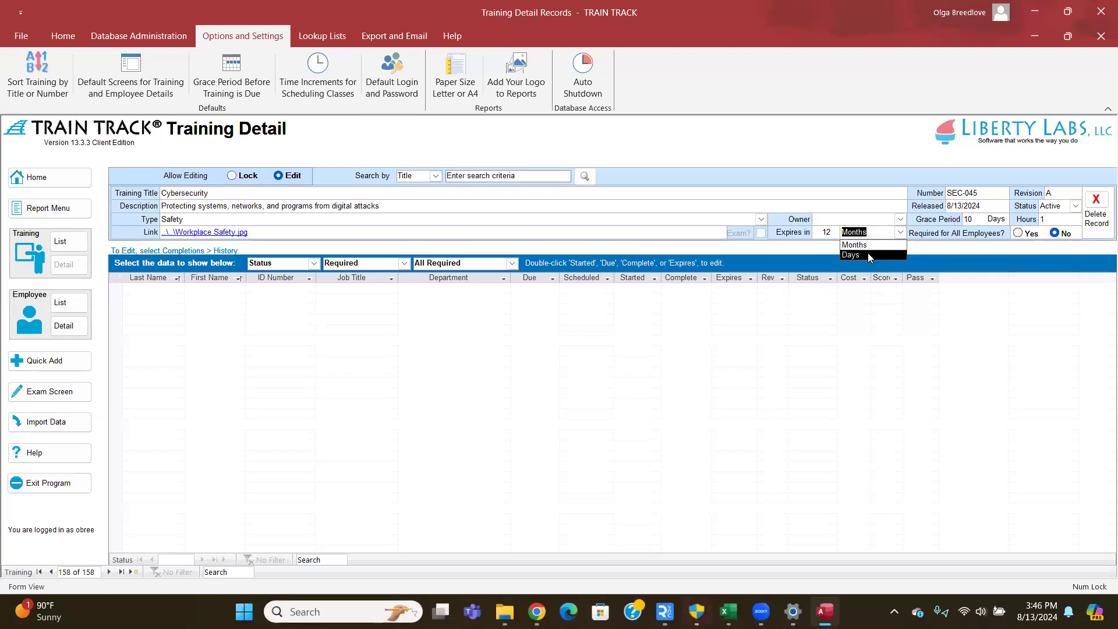
left_click(819, 236)
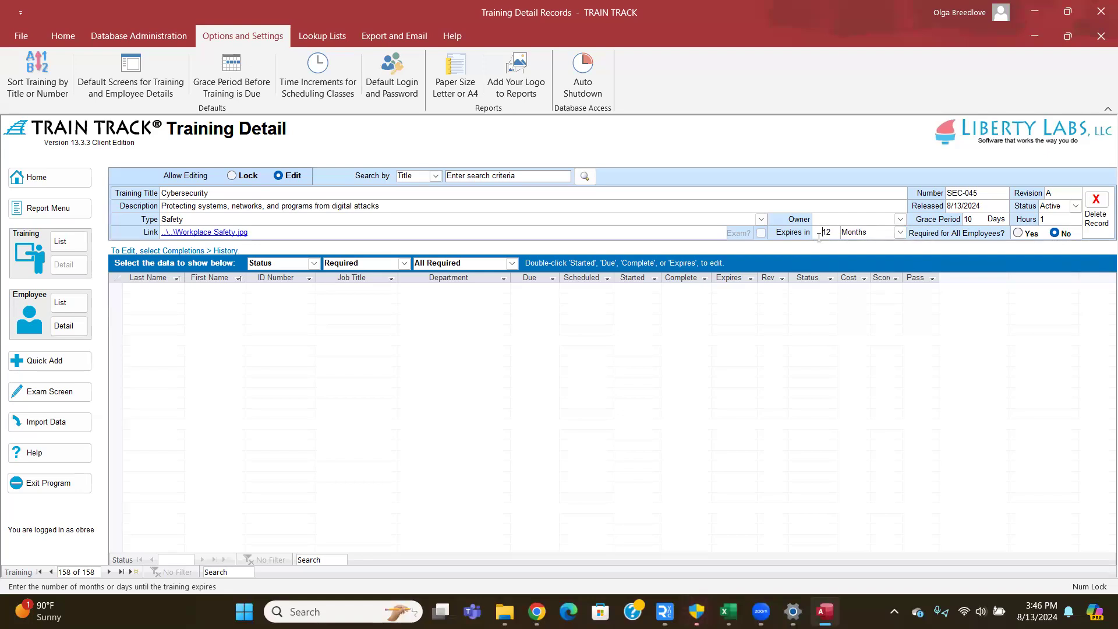
double_click(823, 237)
key("BackSpace")
type("12")
key("Tab")
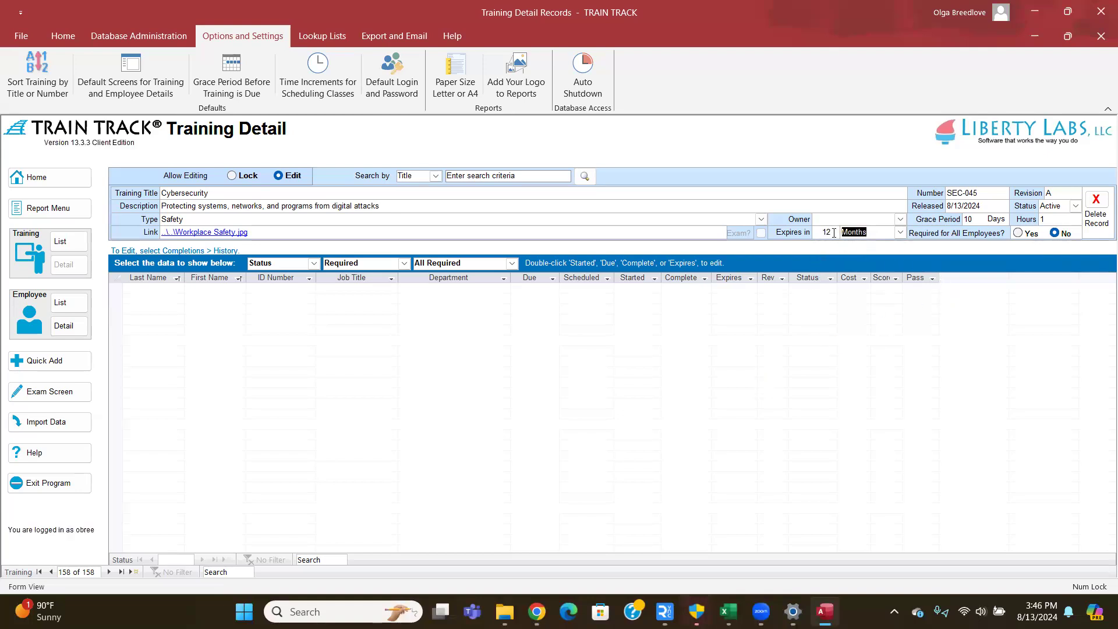
key("shift+Tab")
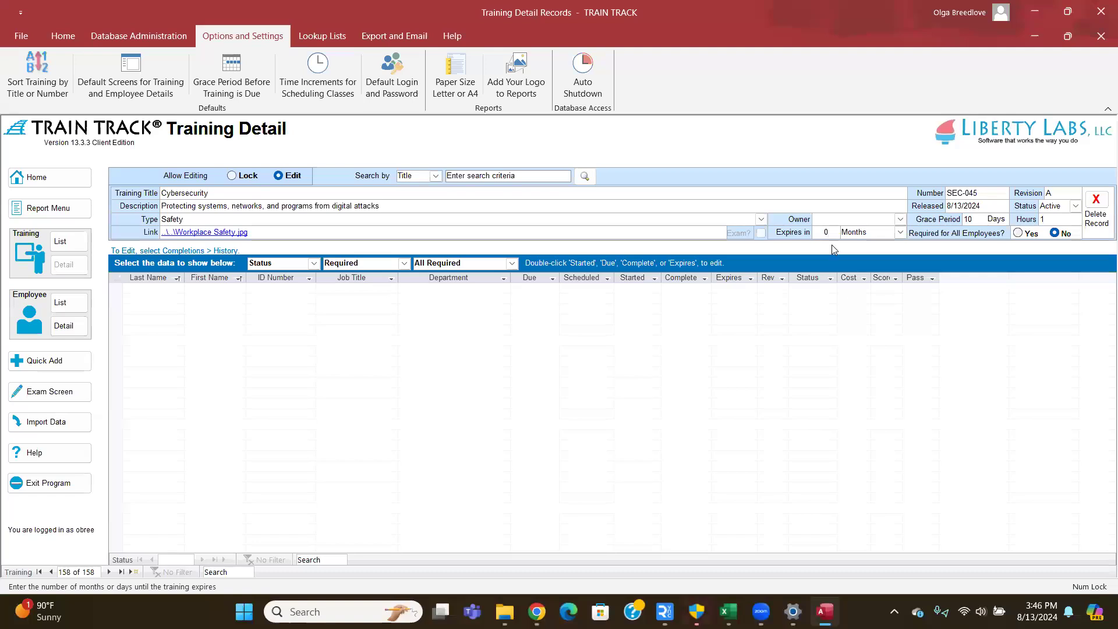
key("BackSpace")
left_click(612, 352)
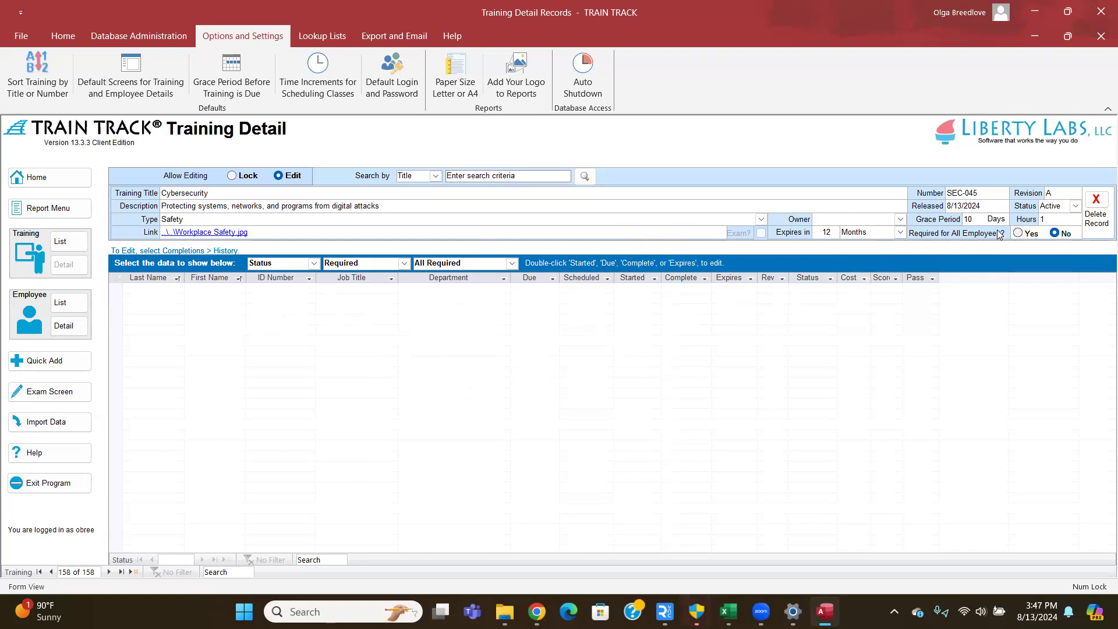
left_click(1019, 235)
left_click(1055, 234)
- Show Requirements > Required By > Department and add Facilities and Sales
left_click(314, 263)
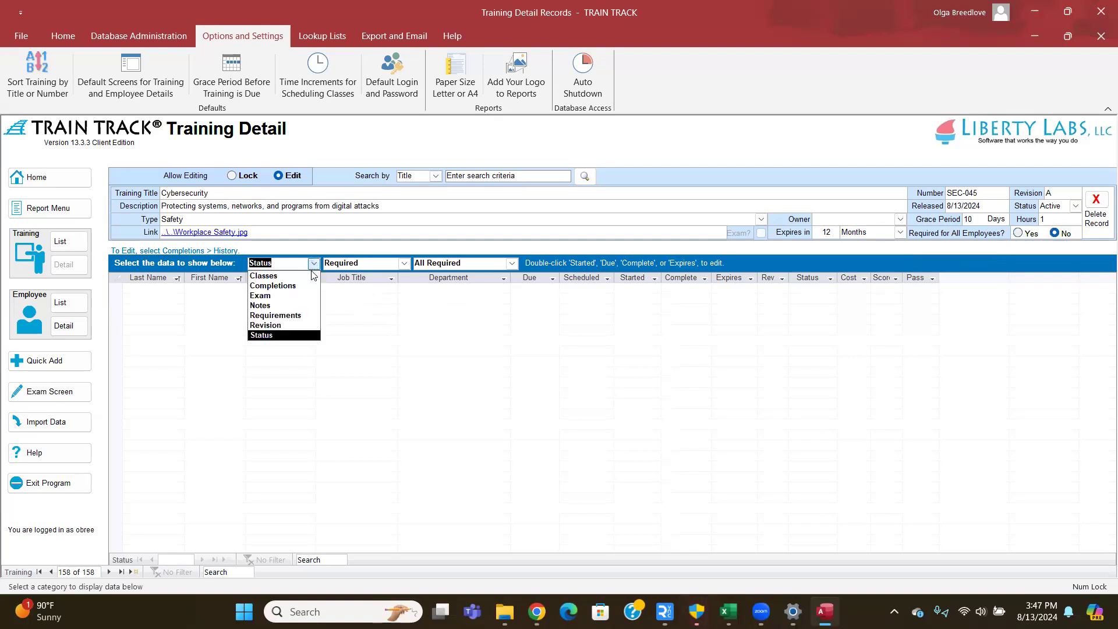
left_click(294, 315)
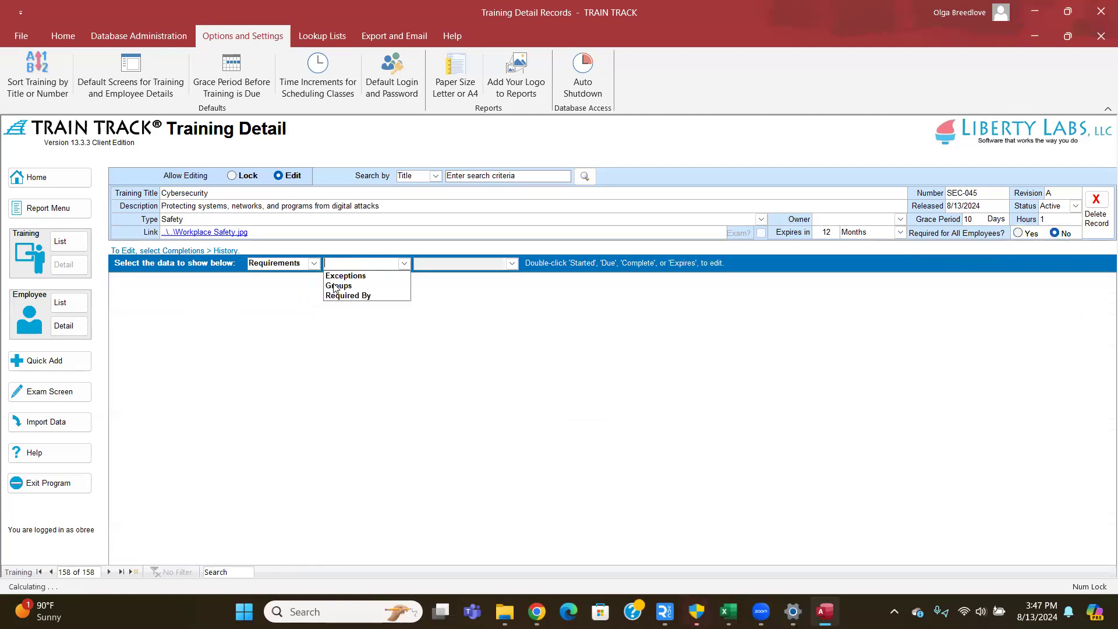
left_click(362, 295)
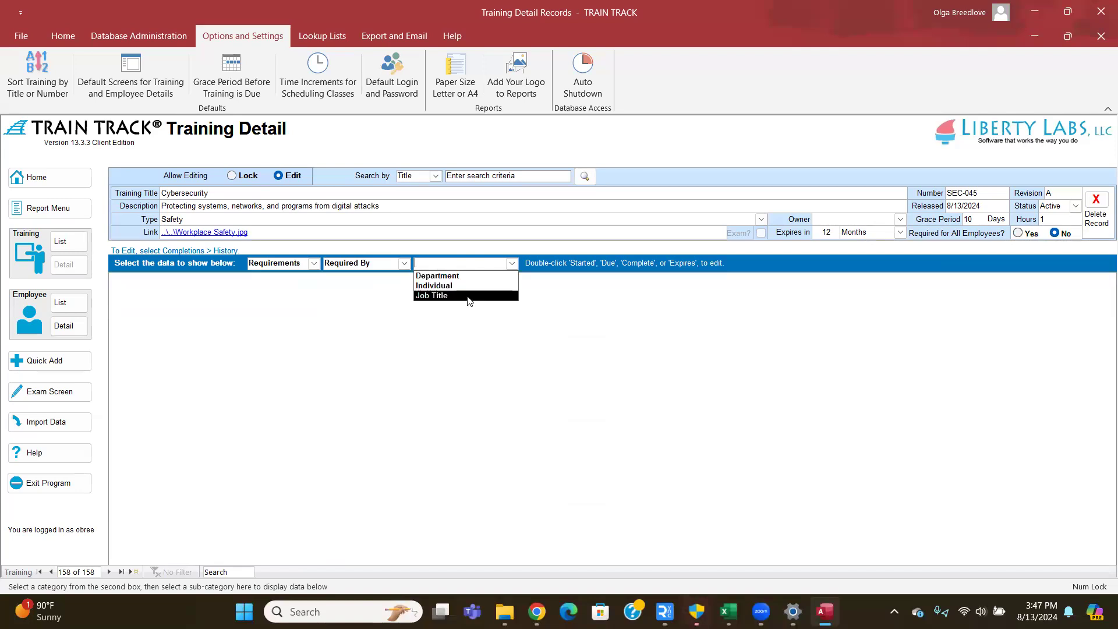
left_click(470, 276)
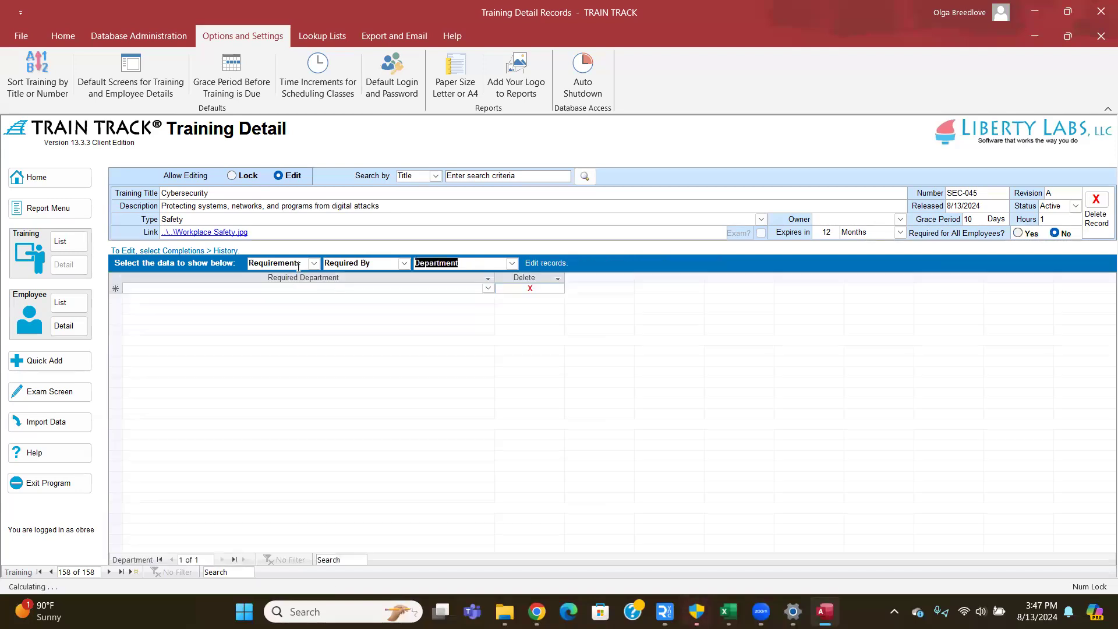
left_click(488, 288)
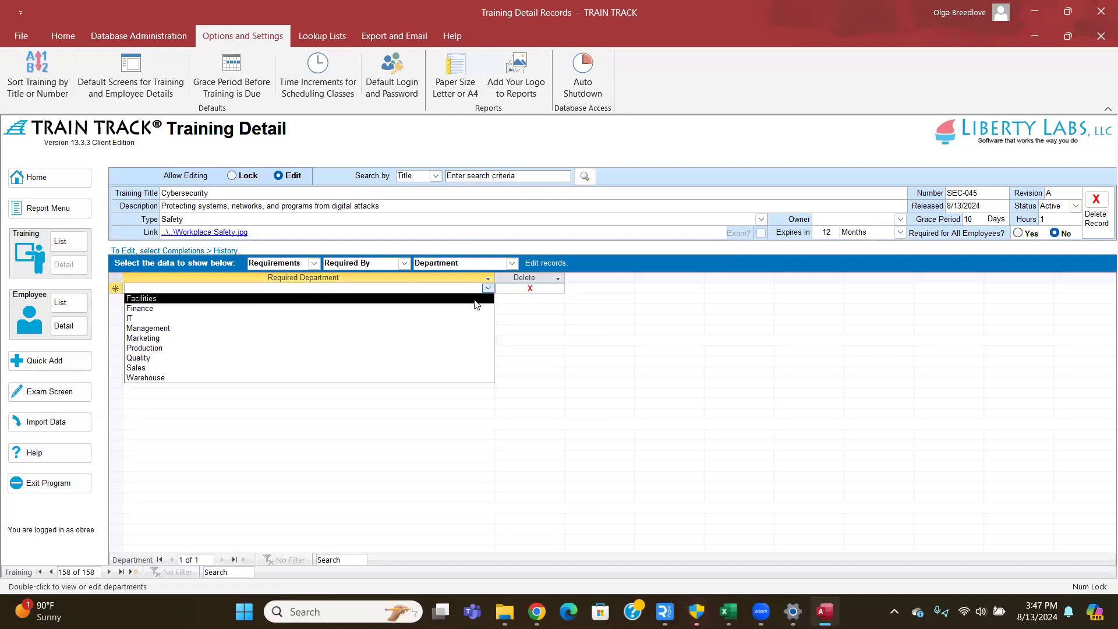
left_click(475, 299)
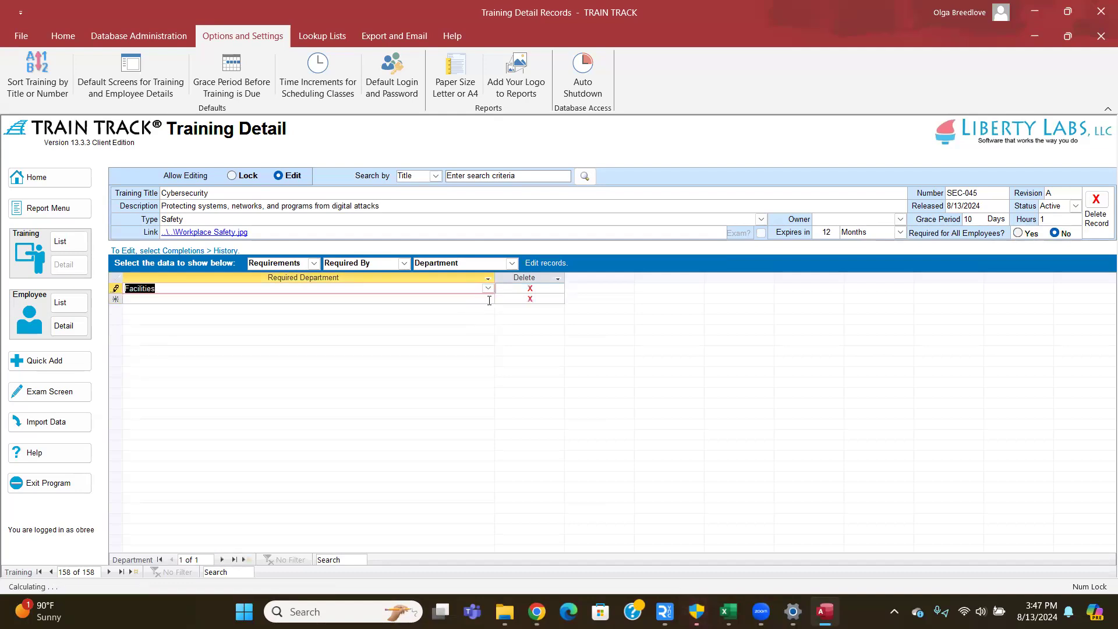
left_click(488, 299)
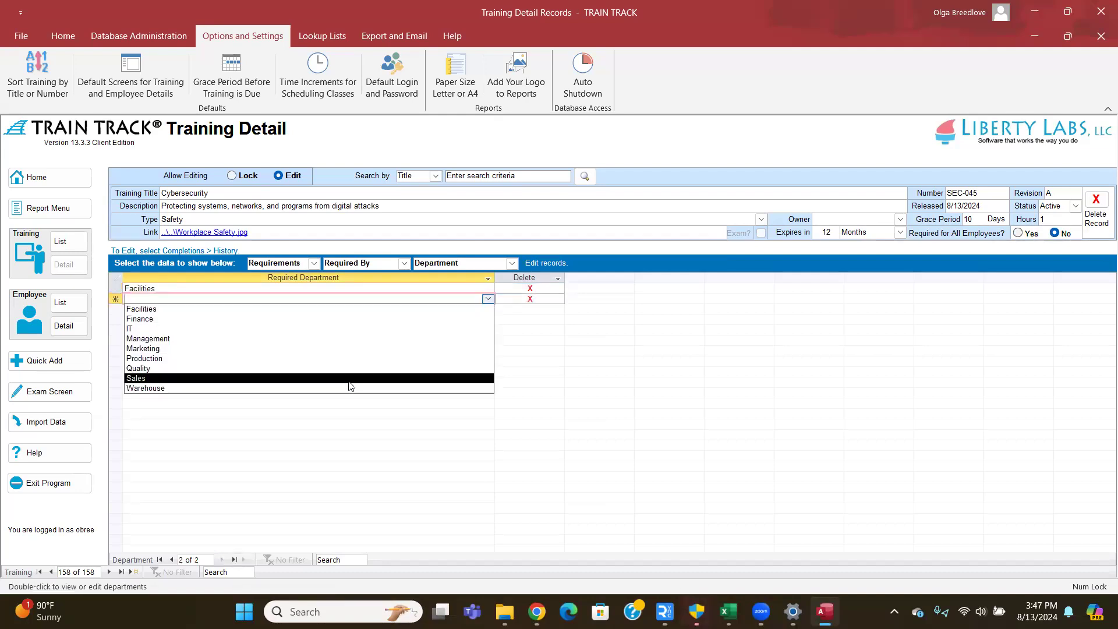
left_click(362, 379)
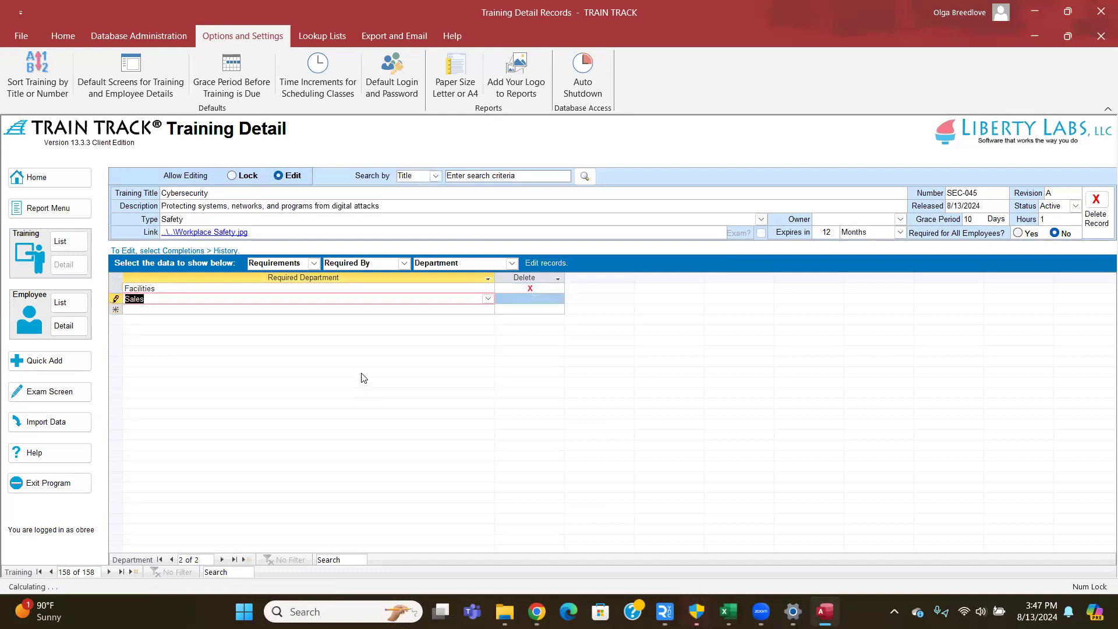
left_click(488, 289)
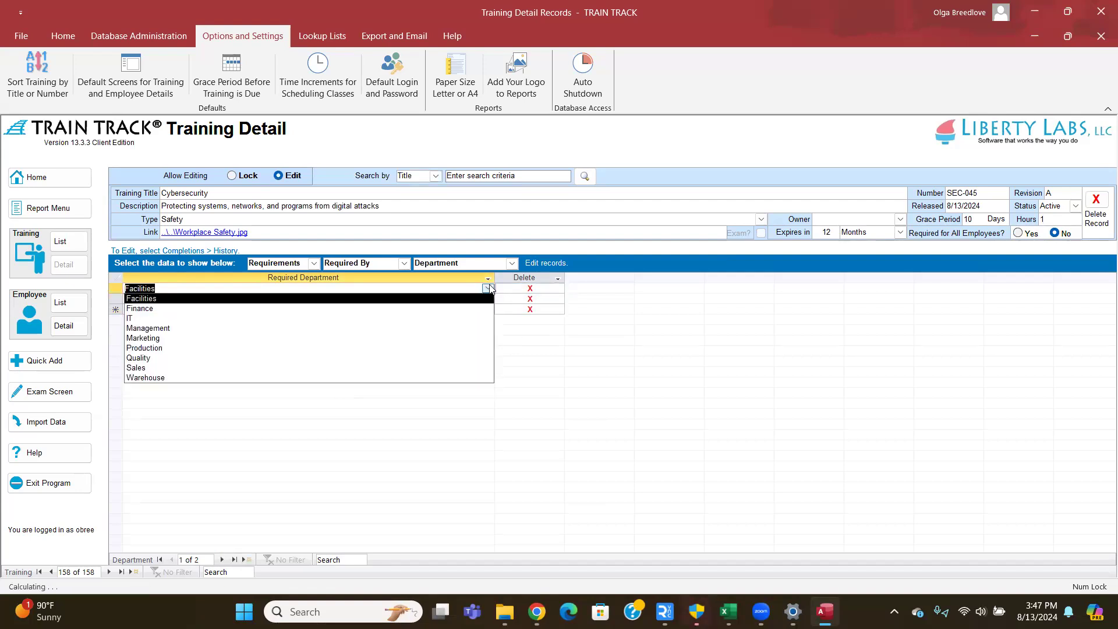
left_click(488, 289)
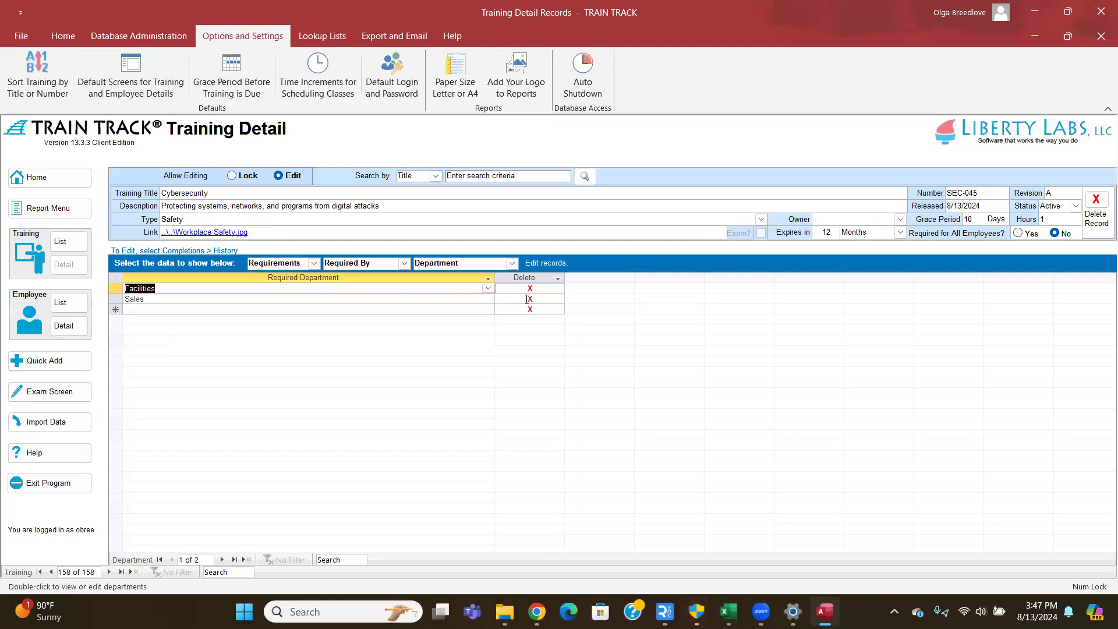
left_click(508, 265)
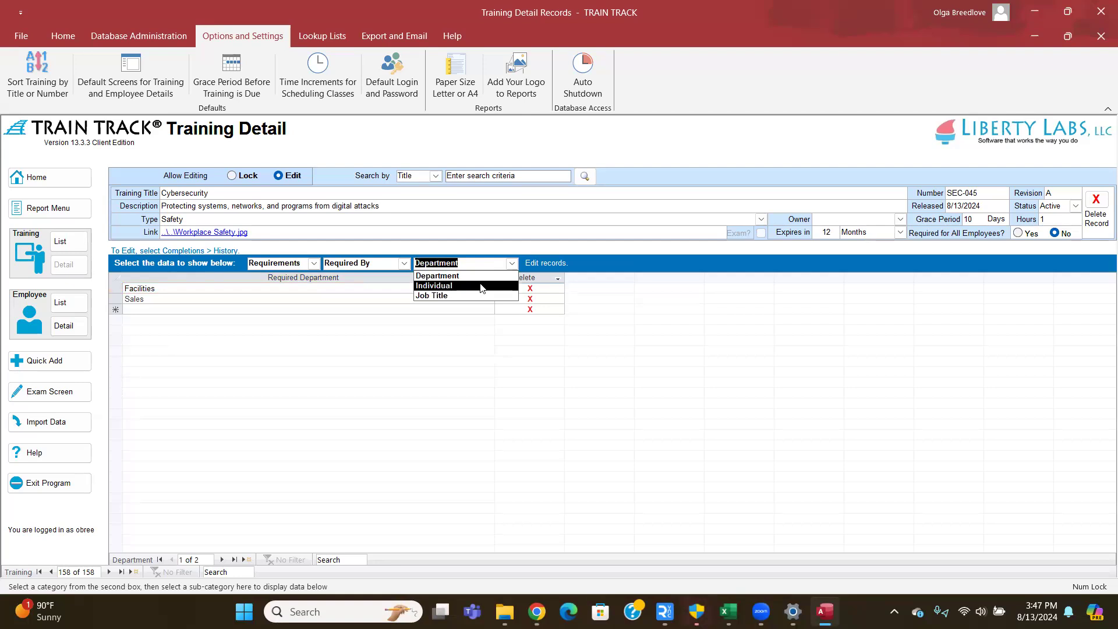
- Make two individual employees required for the Cybersecurity training
left_click(481, 286)
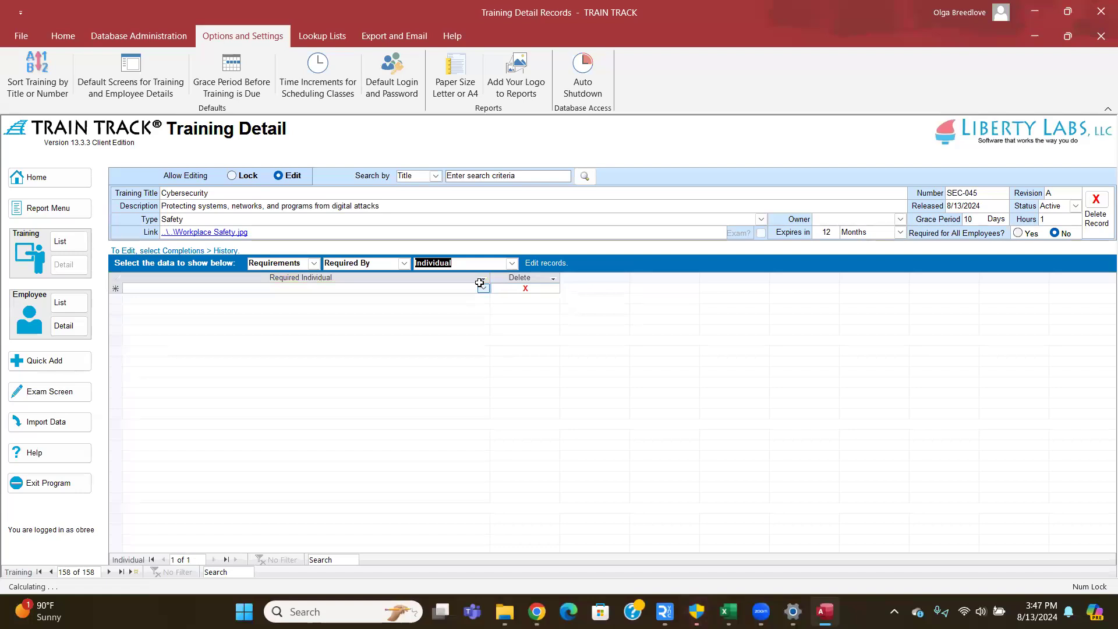
left_click(482, 289)
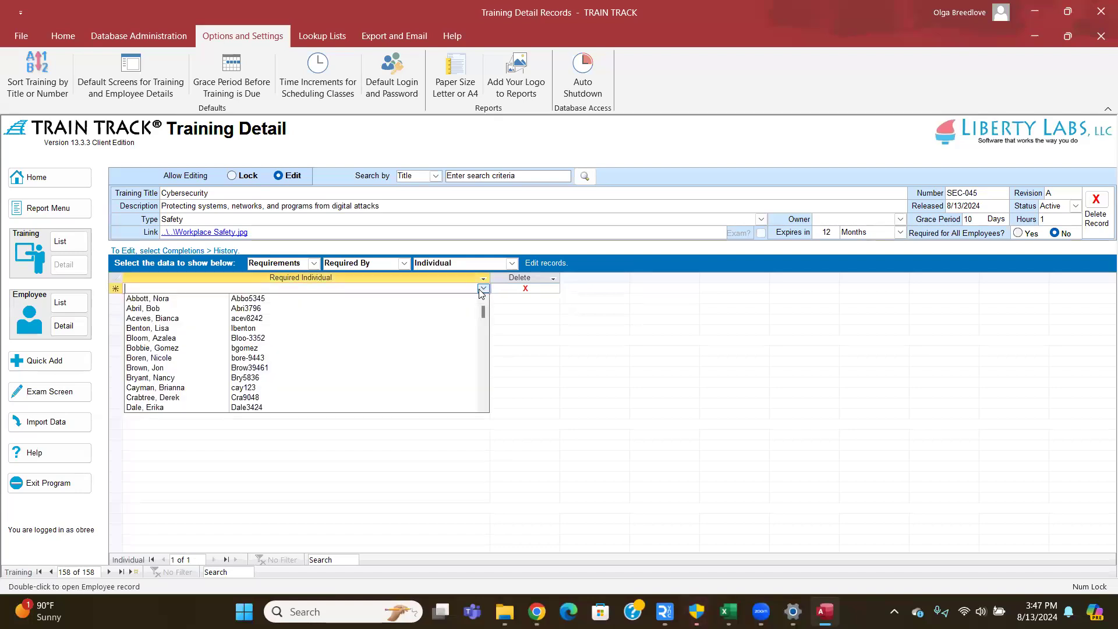
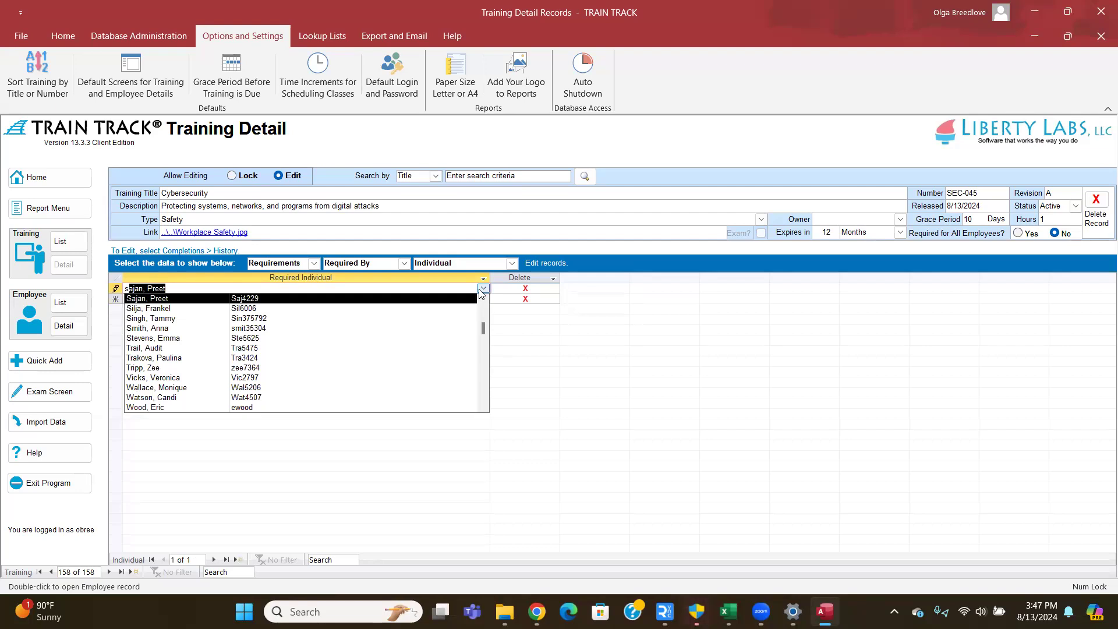
key("Return")
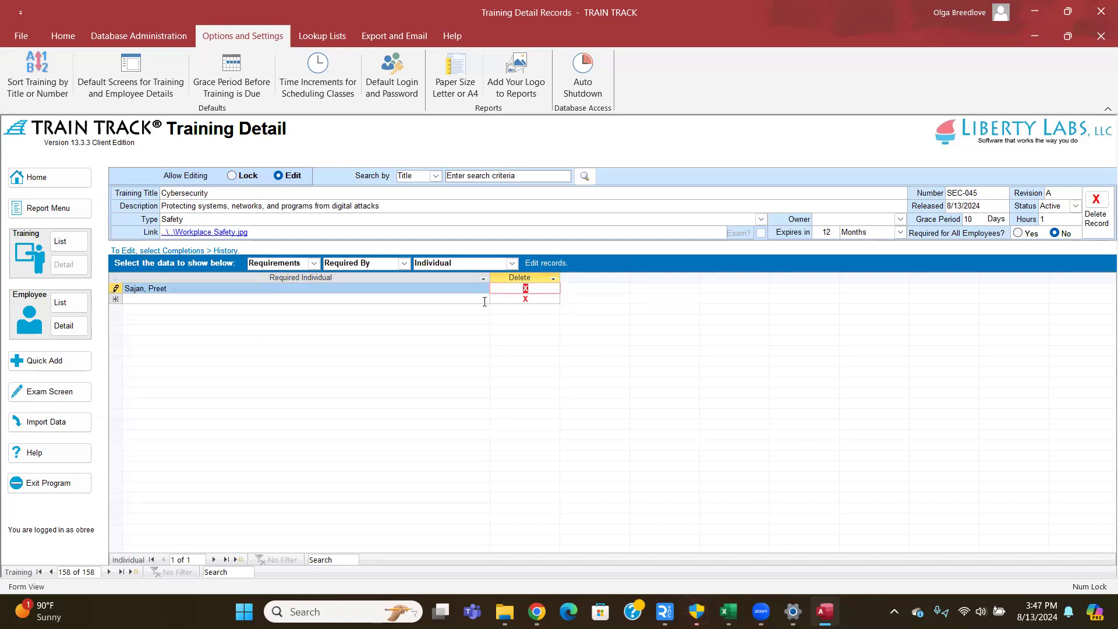
left_click(484, 301)
left_click(484, 299)
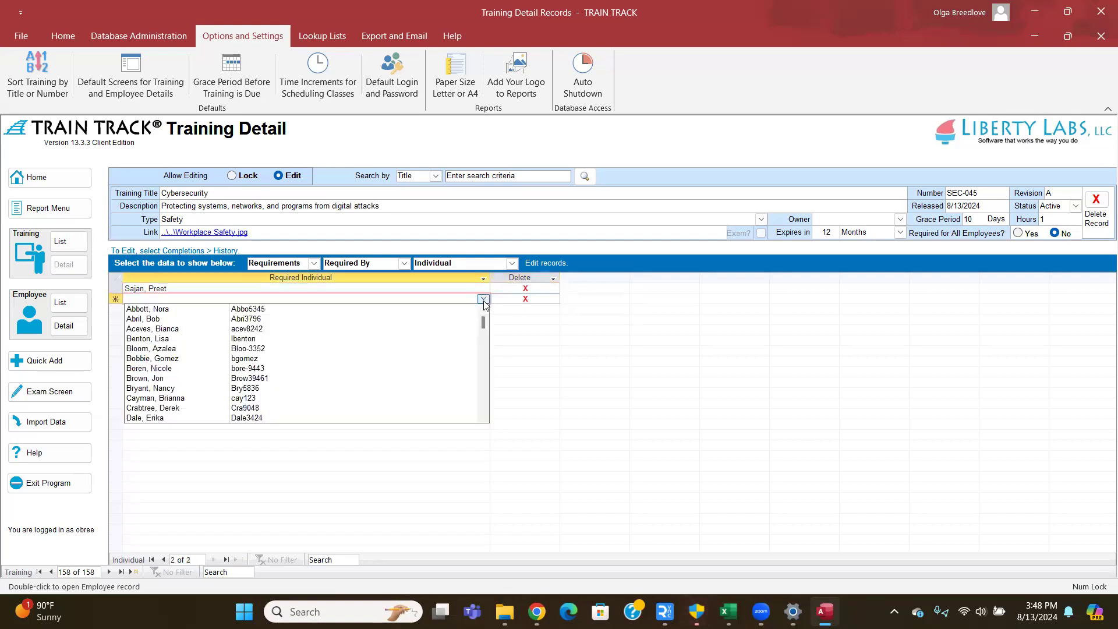
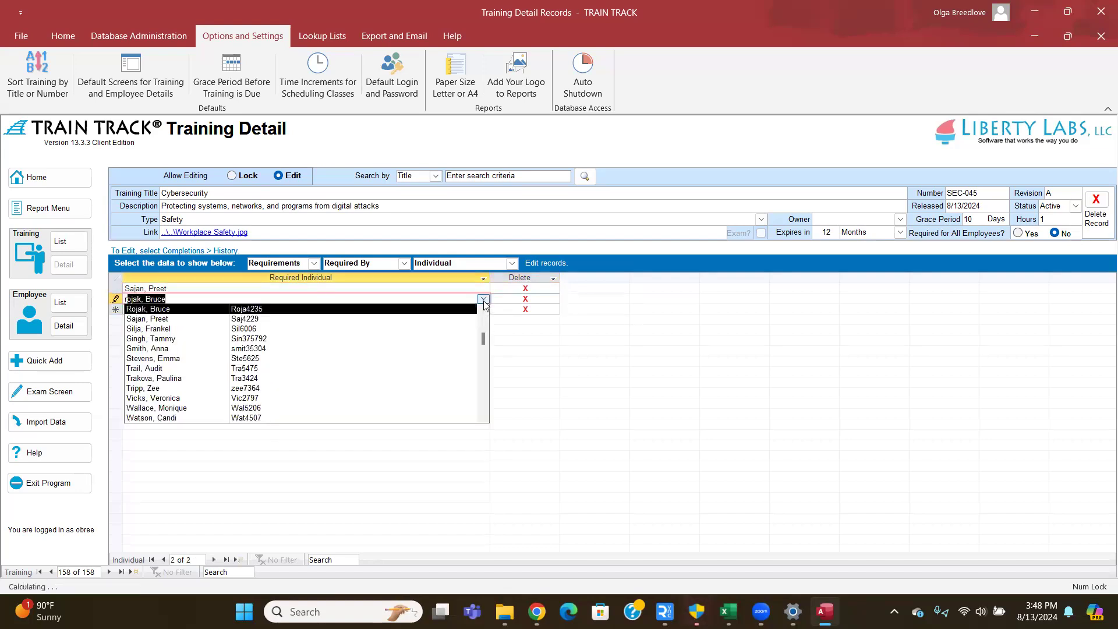
key("Return")
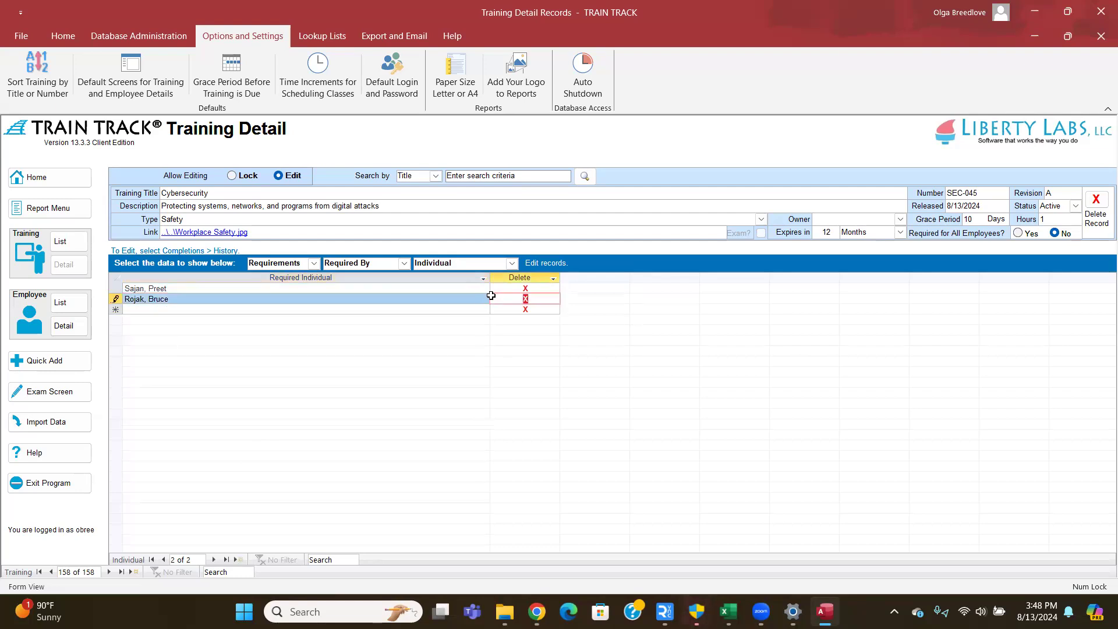
- Switch the requirements view to Required By Job Title, showing the empty grid
left_click(486, 290)
left_click(485, 290)
left_click(485, 290)
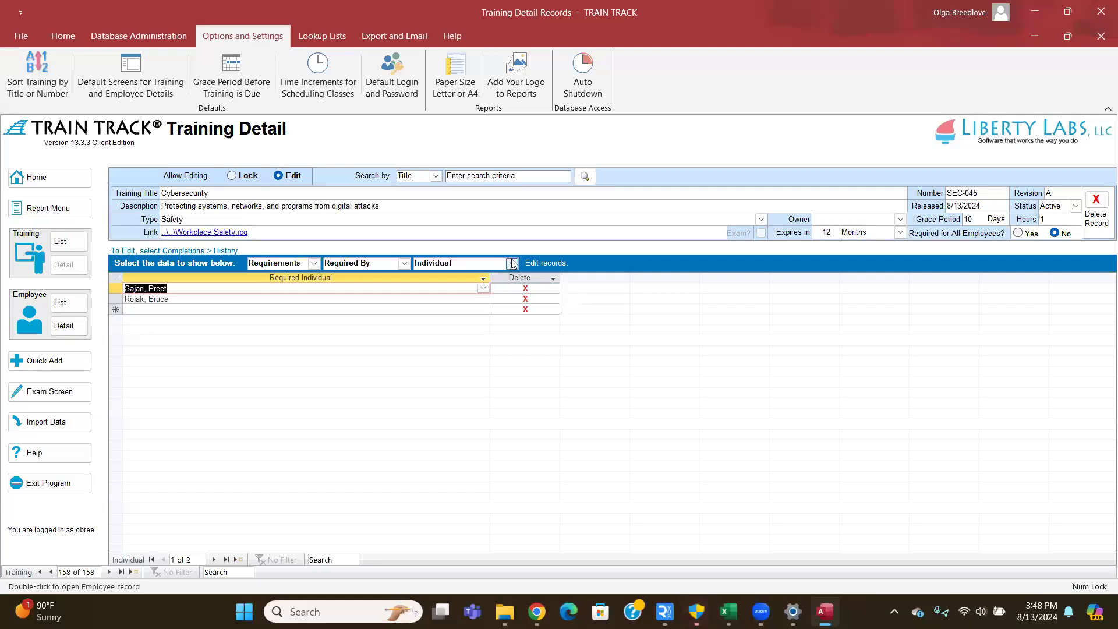
left_click(511, 263)
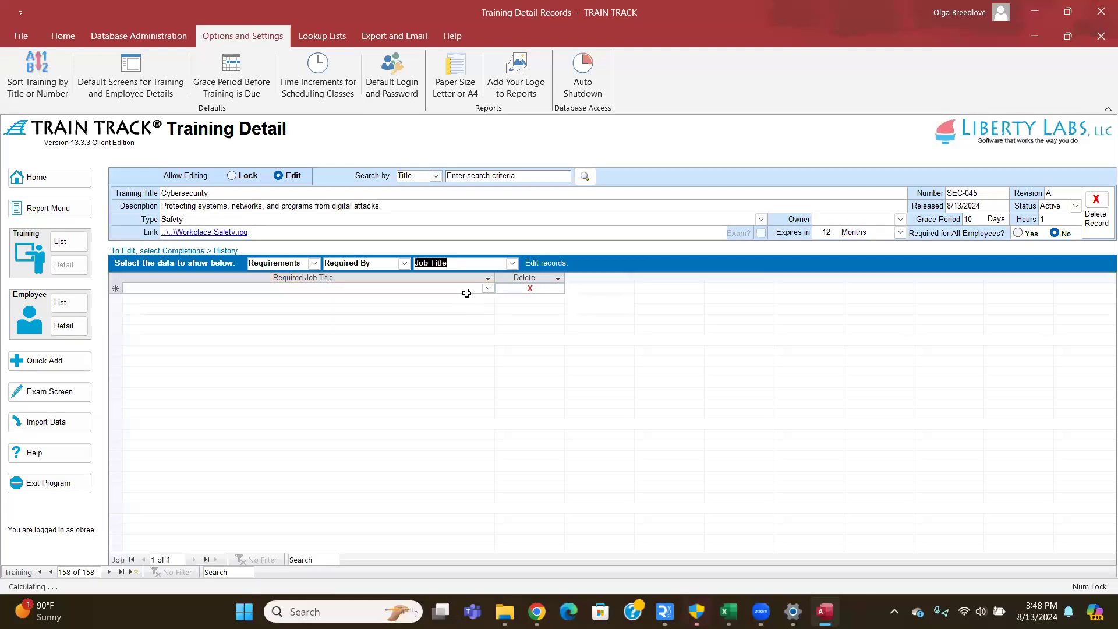
left_click(488, 289)
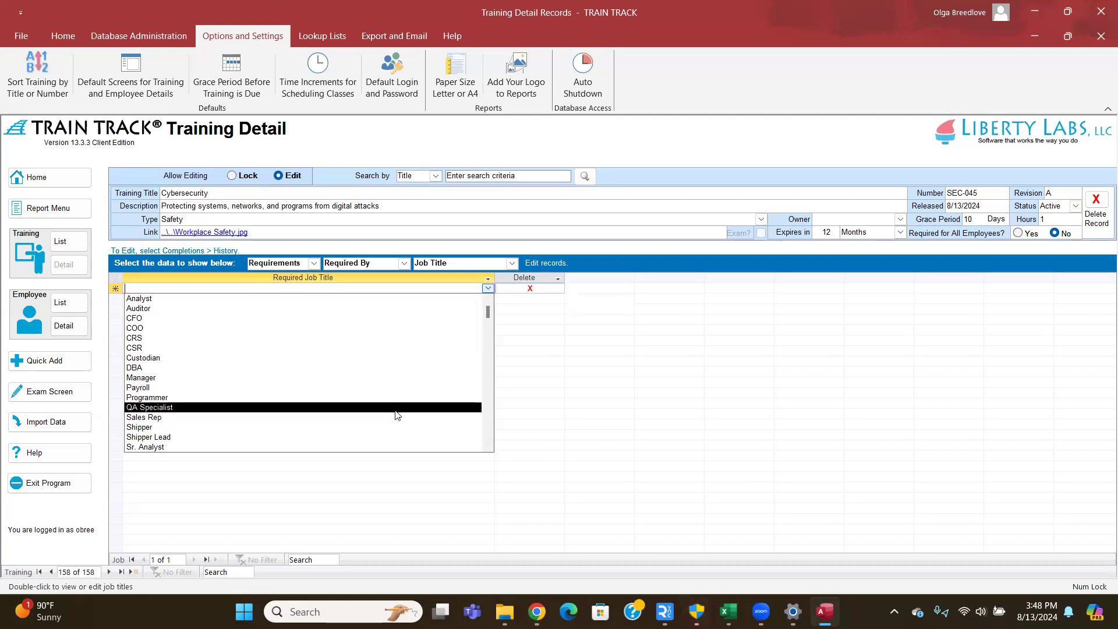
- Add QA Specialist and CSR as required job titles for Cybersecurity
left_click(396, 409)
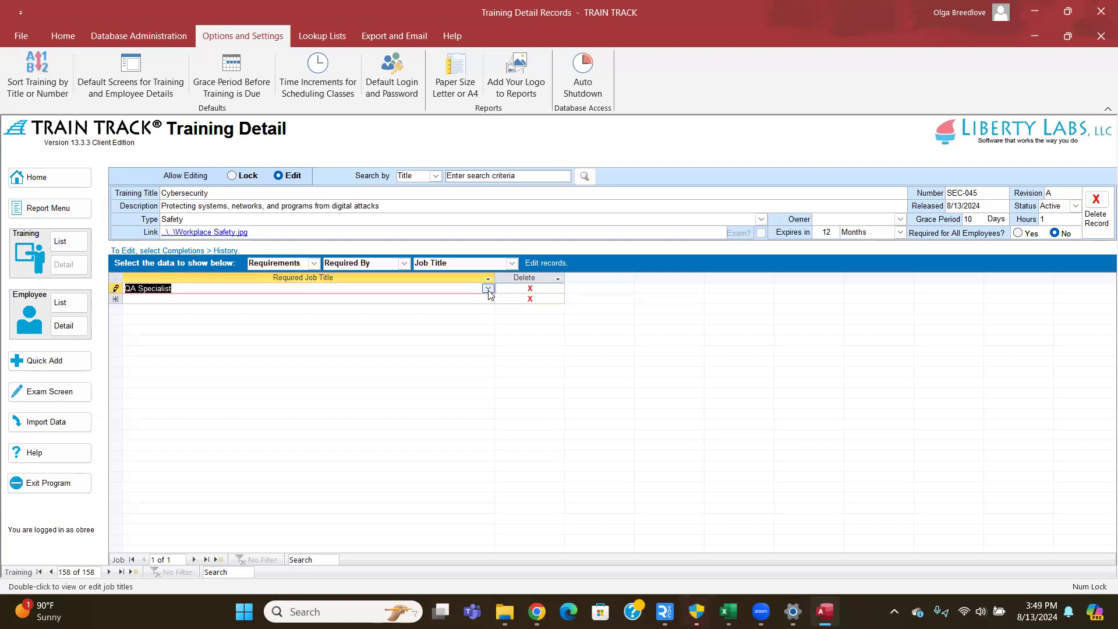
left_click(490, 299)
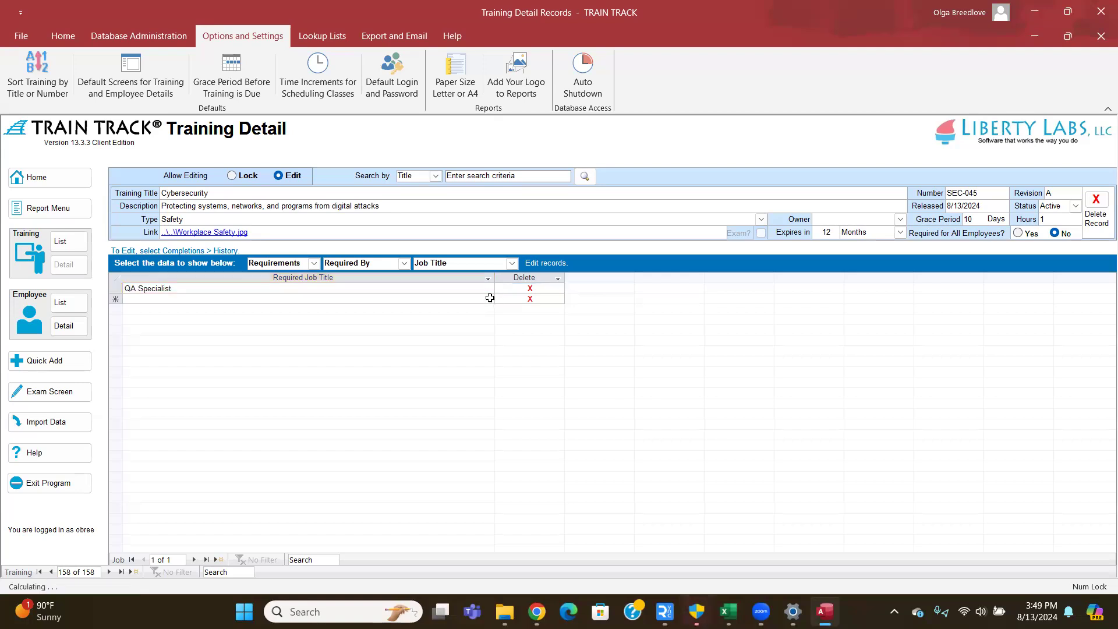
left_click(338, 358)
left_click(489, 289)
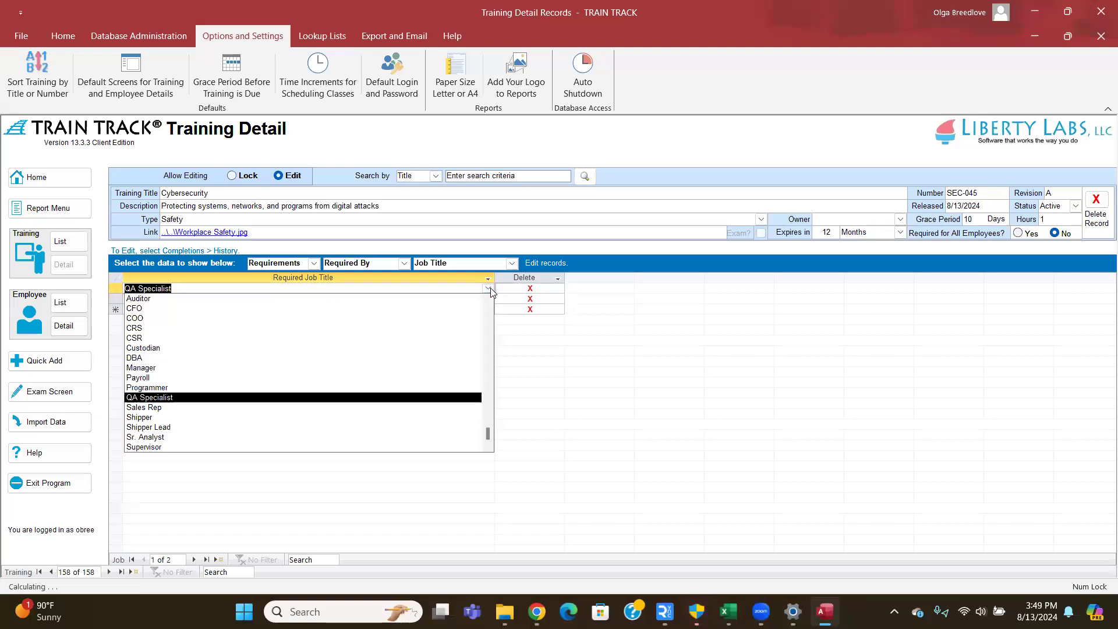
left_click(491, 287)
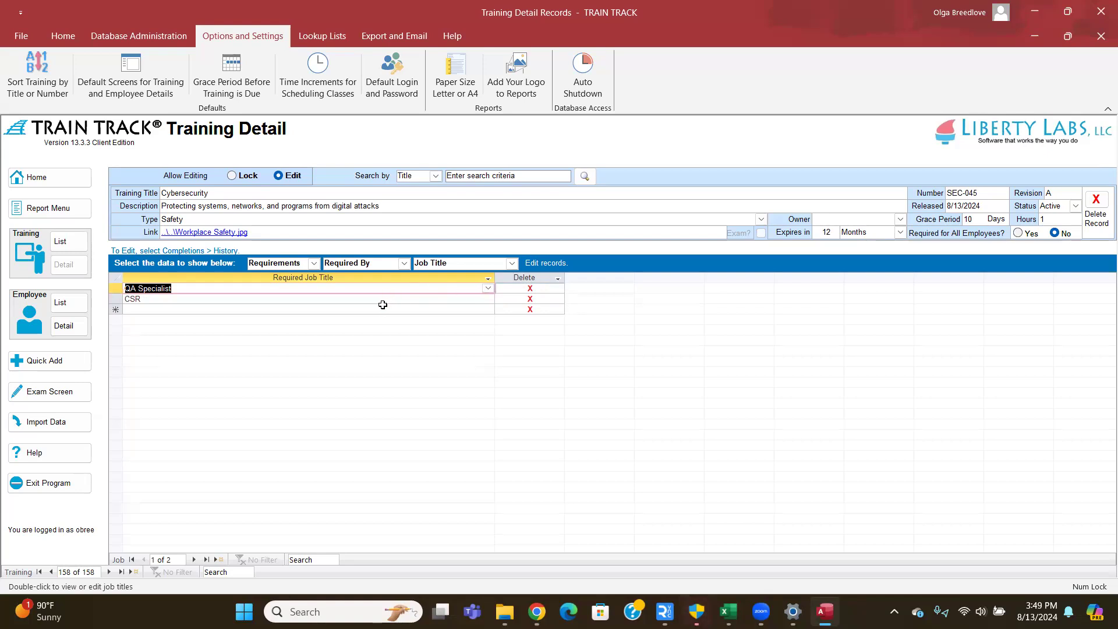
left_click(180, 288)
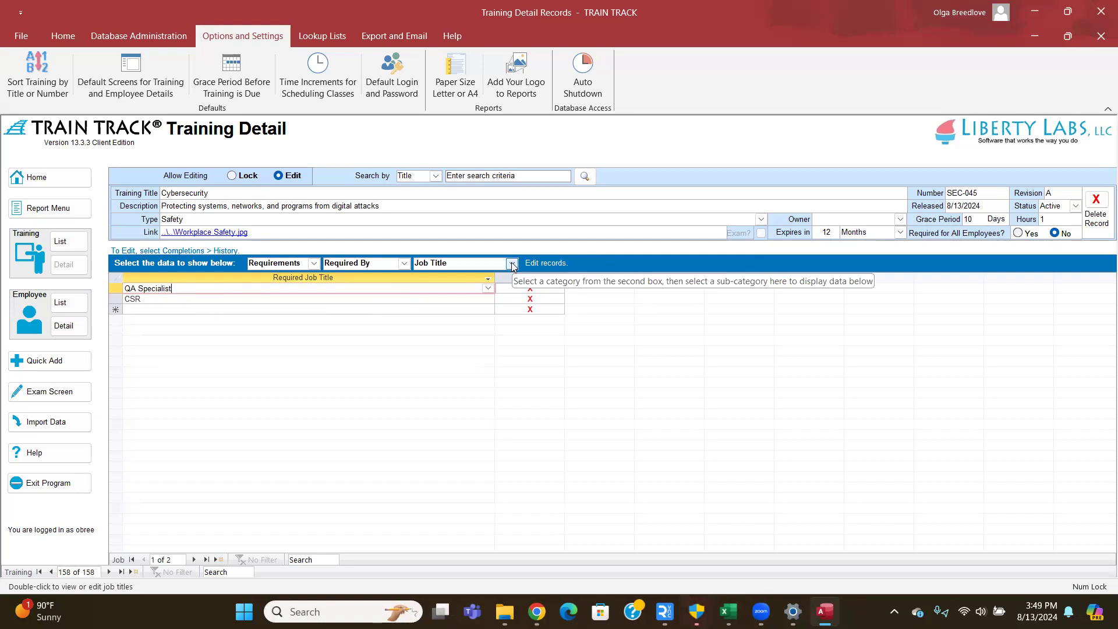
left_click(407, 263)
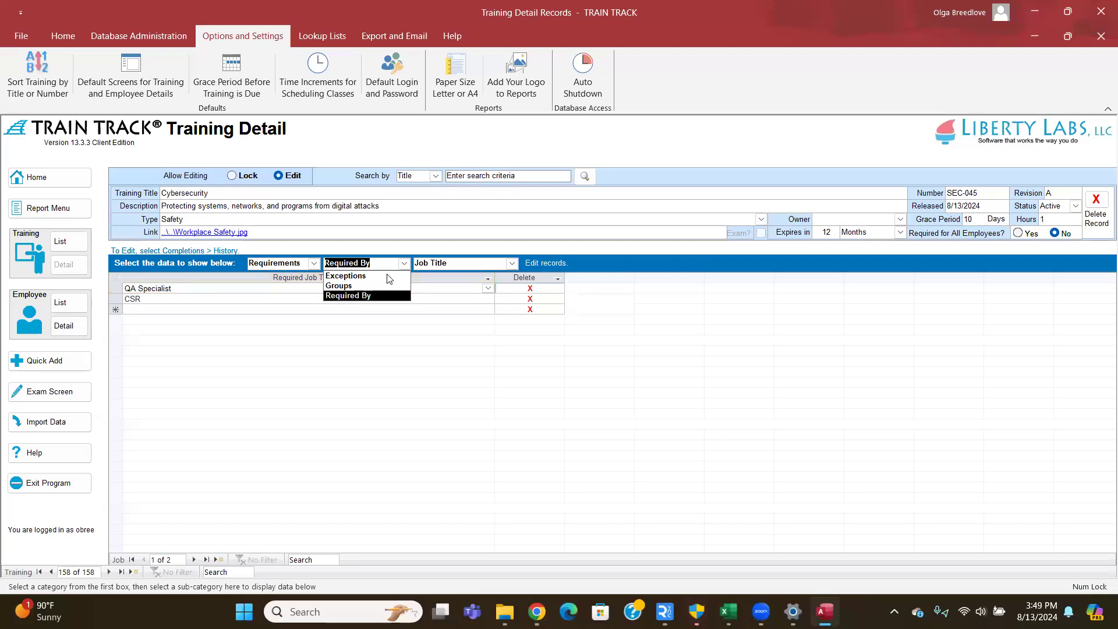
- Exempt the IT department from Cybersecurity, then show the Hire Date Range exception form
left_click(382, 275)
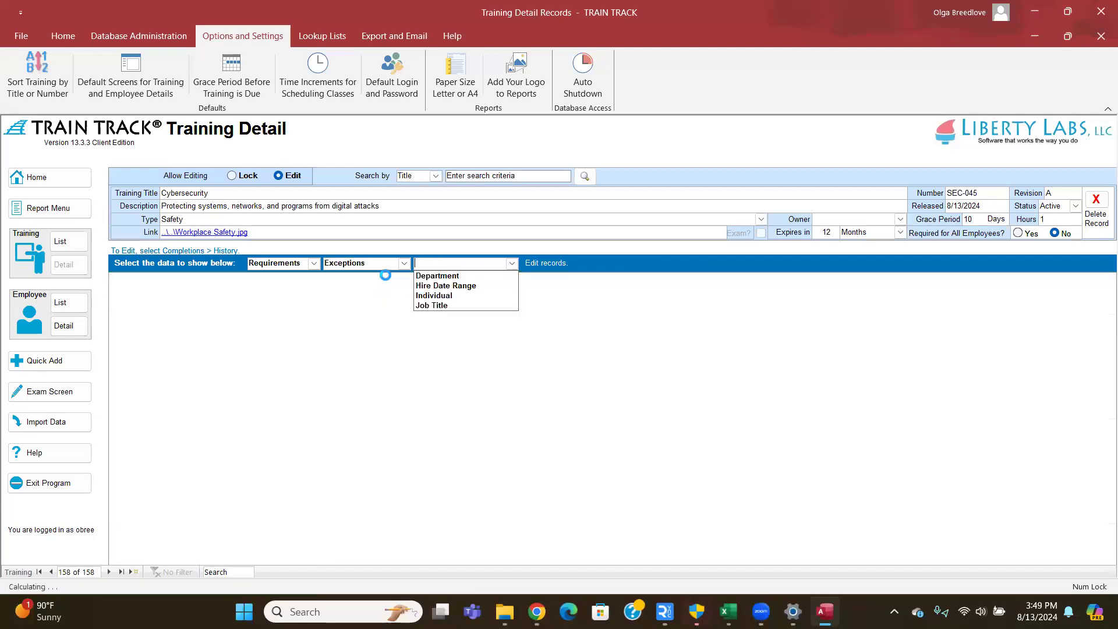
left_click(435, 276)
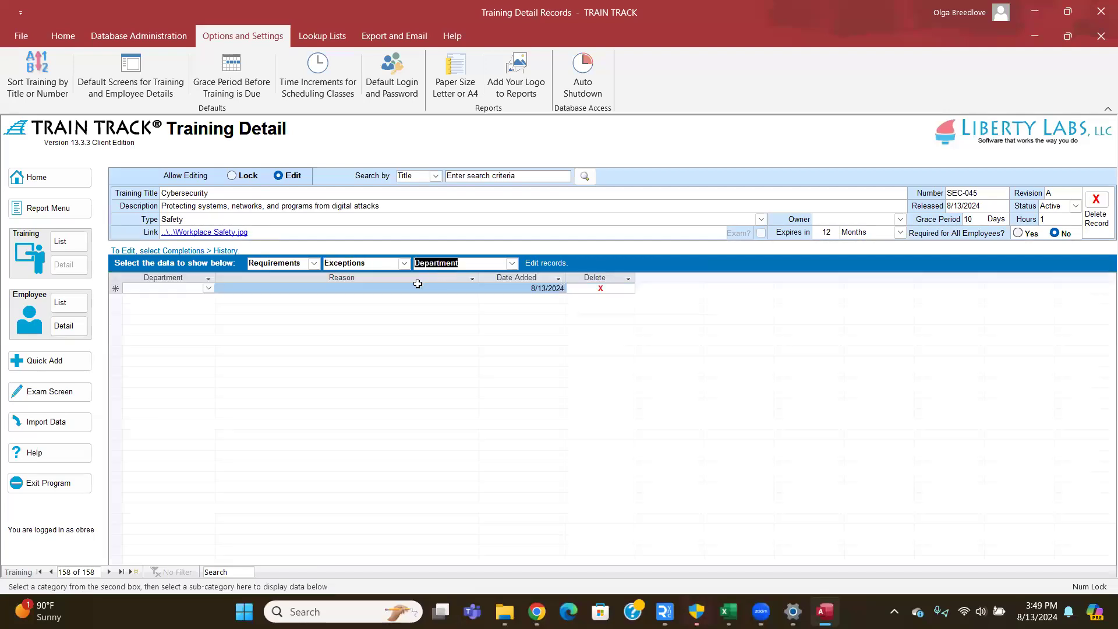
left_click(209, 288)
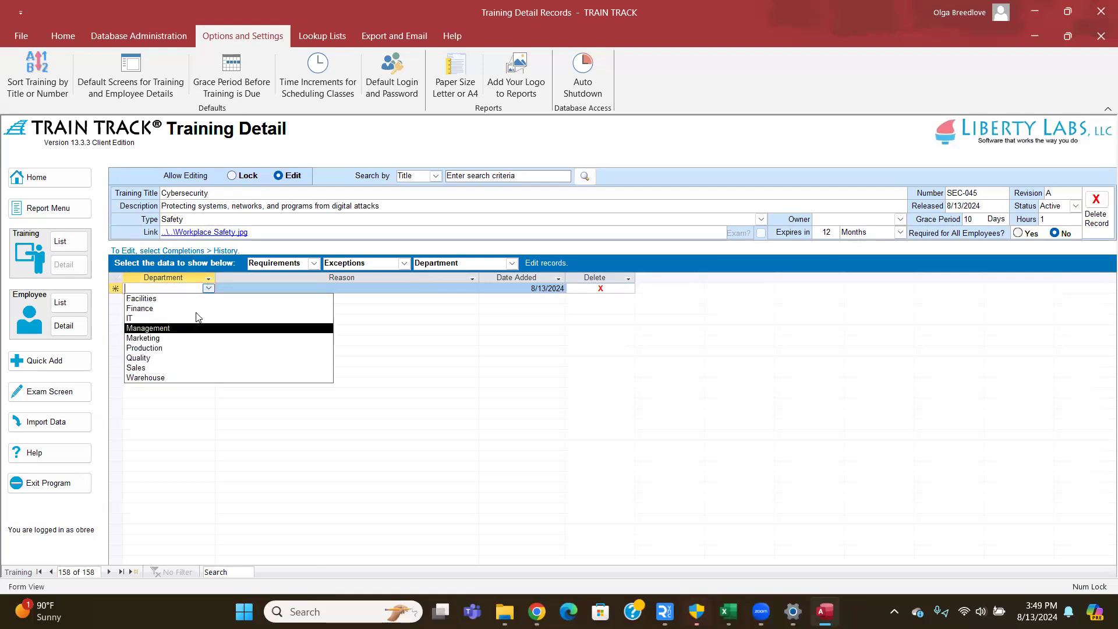
left_click(201, 320)
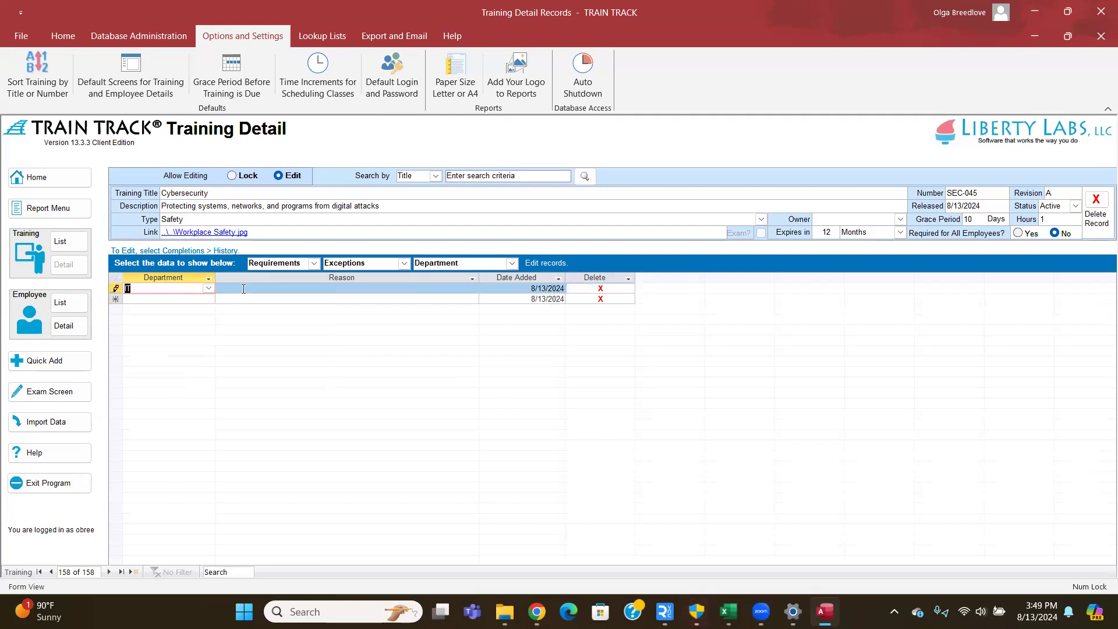
left_click(244, 288)
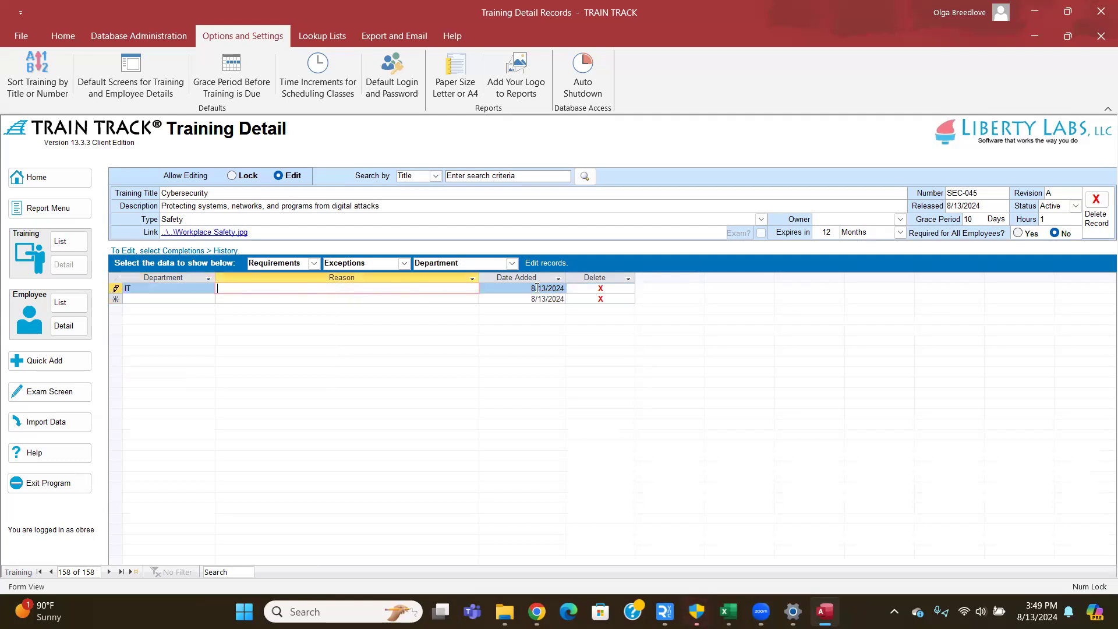
left_click(207, 290)
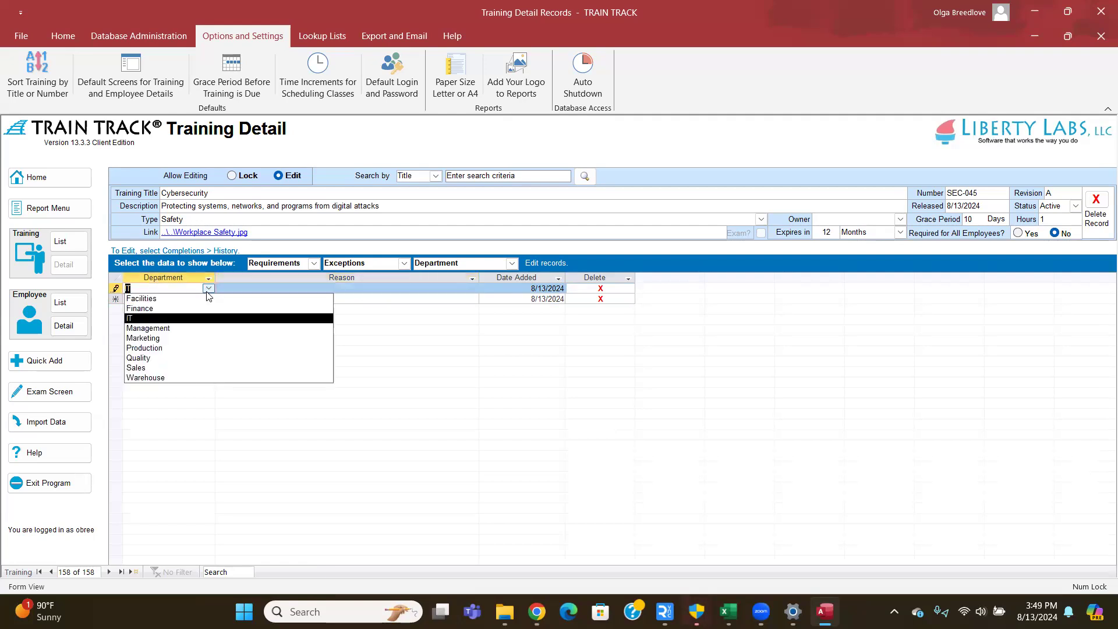
left_click(214, 284)
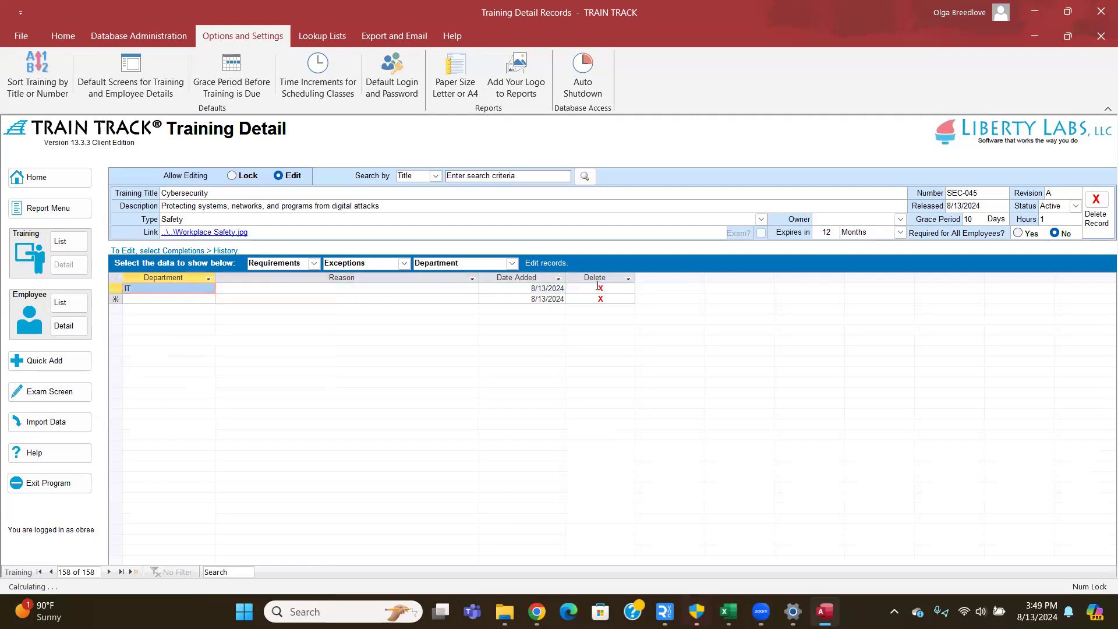
left_click(512, 266)
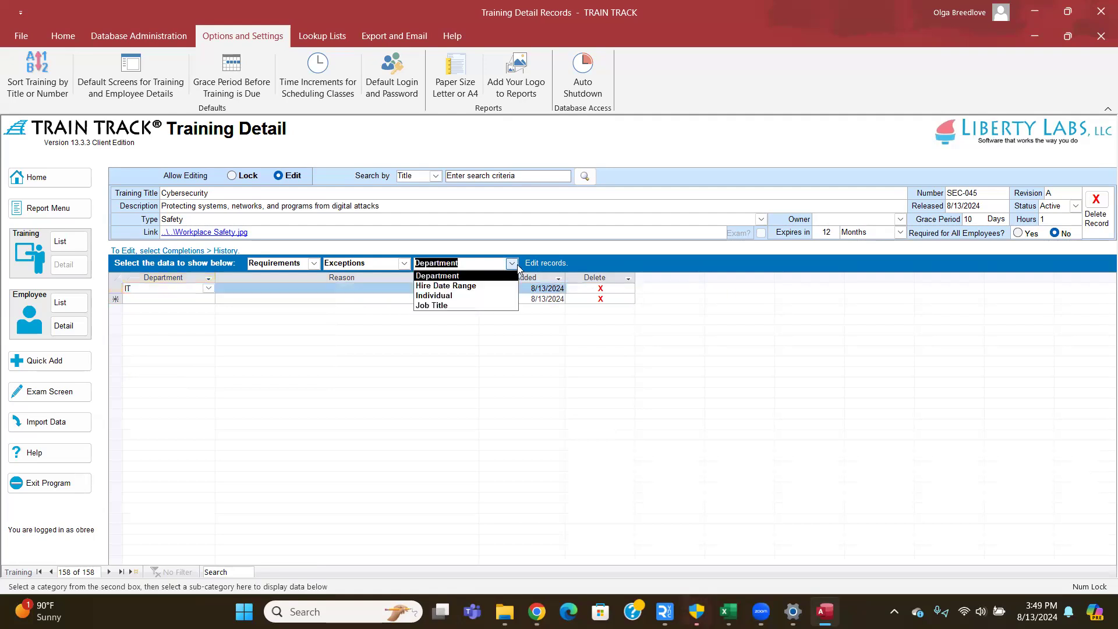
left_click(478, 286)
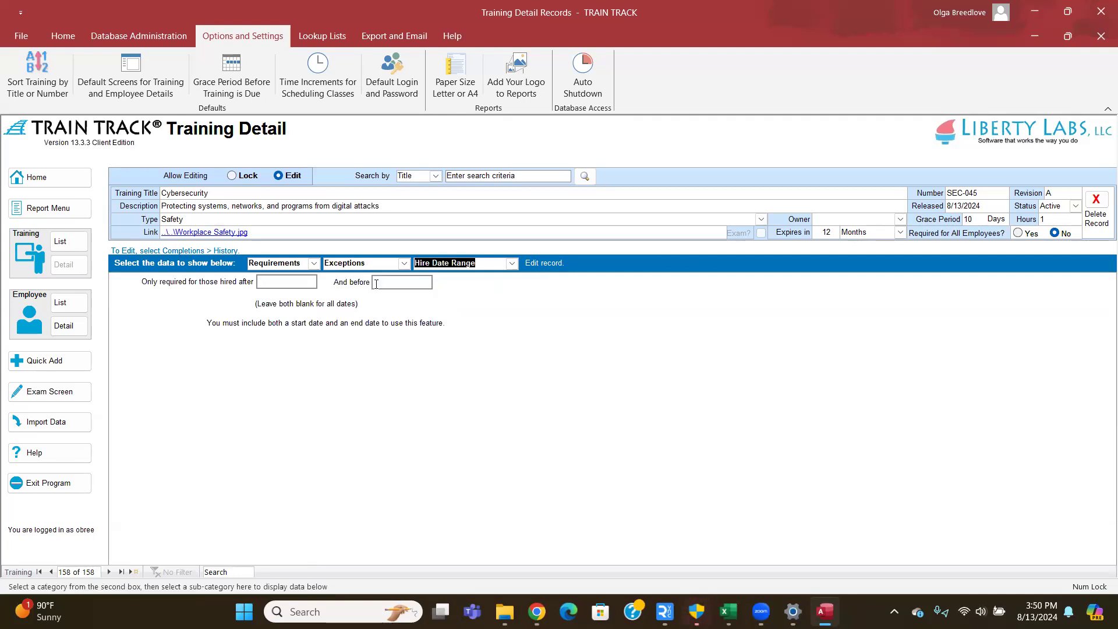
- Leave both hire-date fields blank and switch to Individual employee exceptions
left_click(269, 282)
left_click(407, 281)
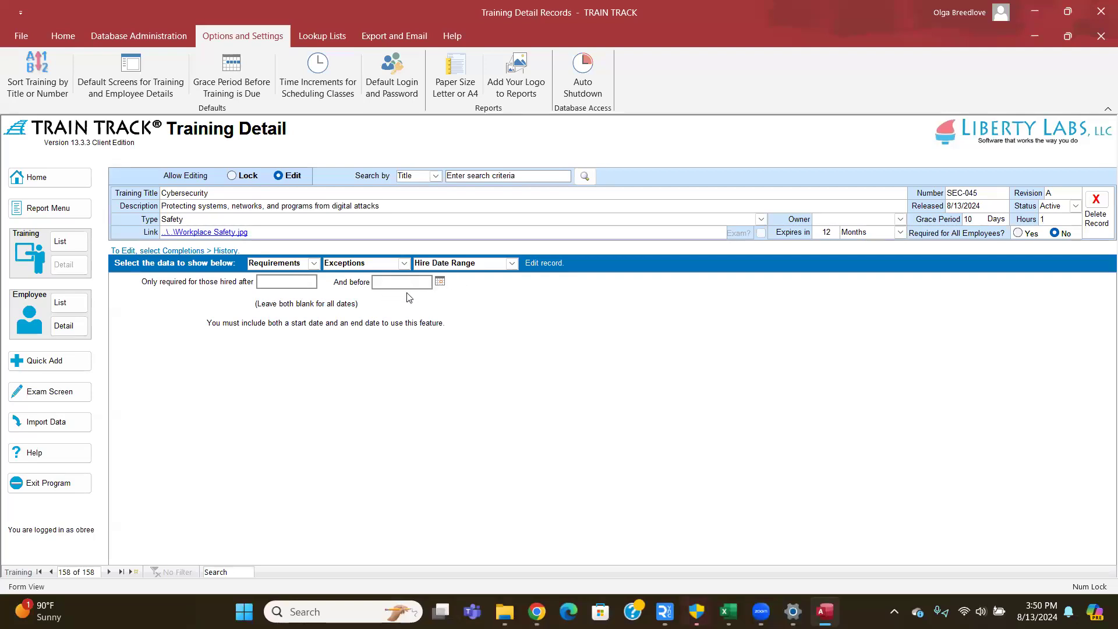
left_click(512, 264)
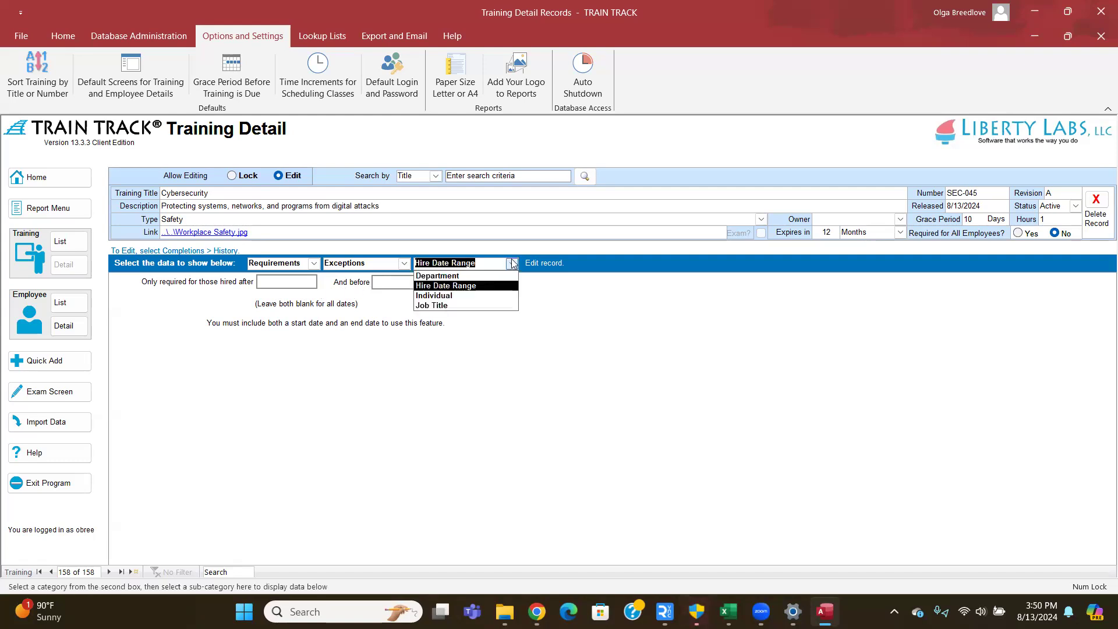
left_click(506, 295)
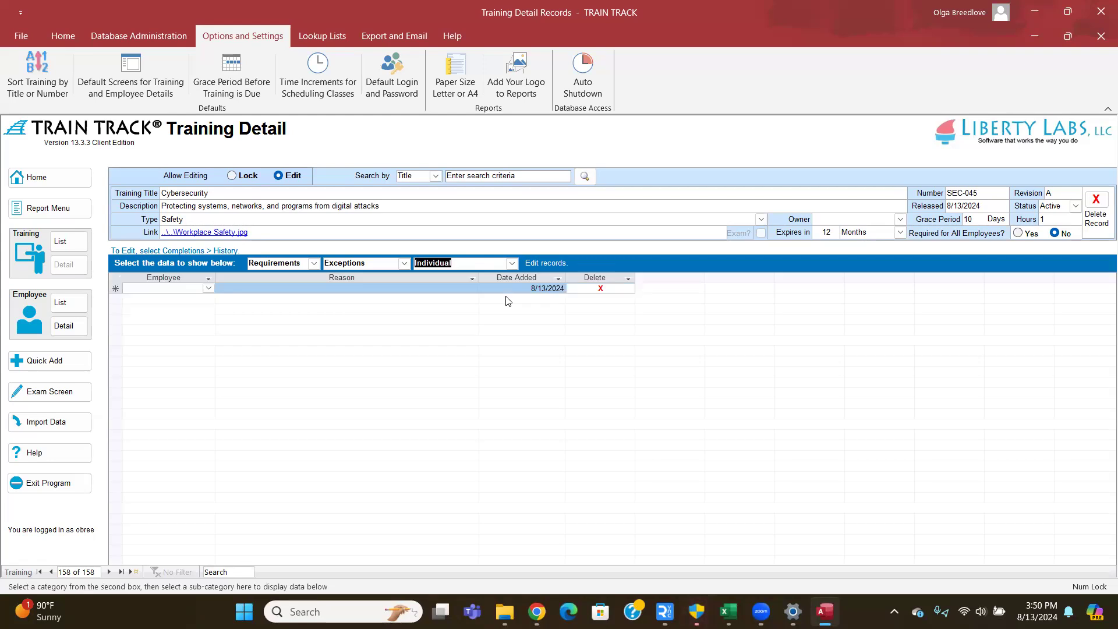
- Exempt one employee from Cybersecurity with the reason 'Training Creator'
left_click(208, 287)
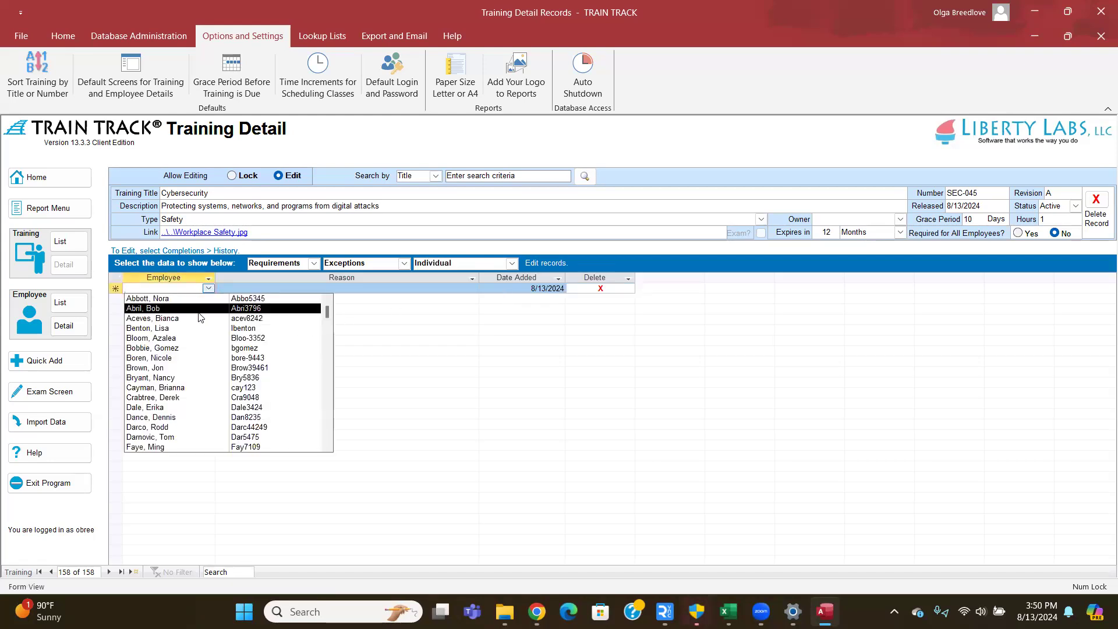
left_click(198, 318)
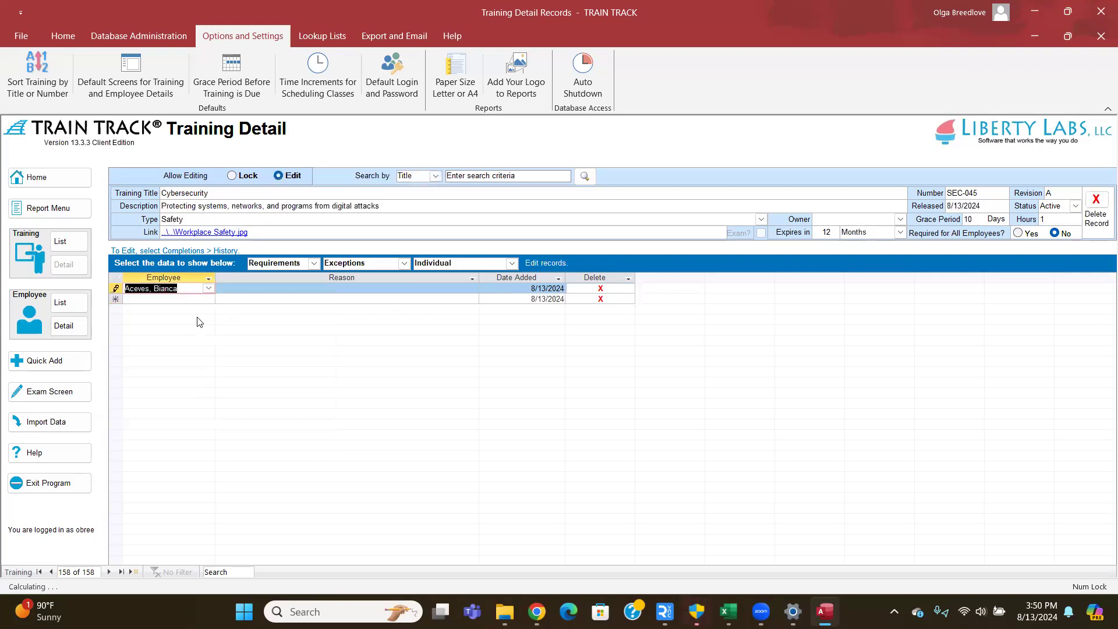
key("Tab")
type("Training Creator")
key("Tab")
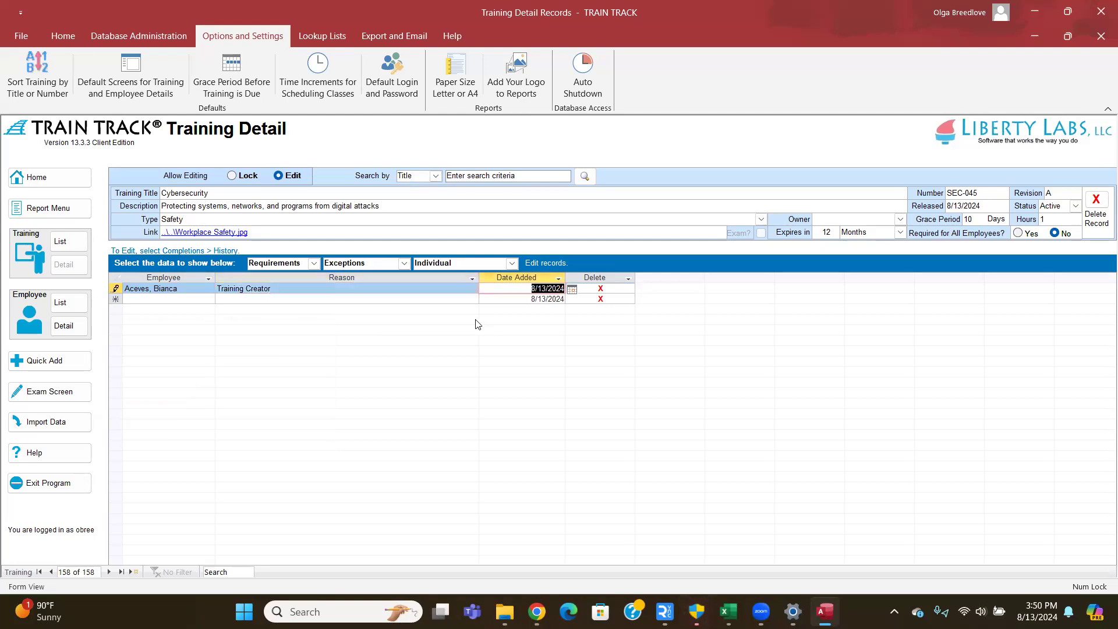
left_click(208, 289)
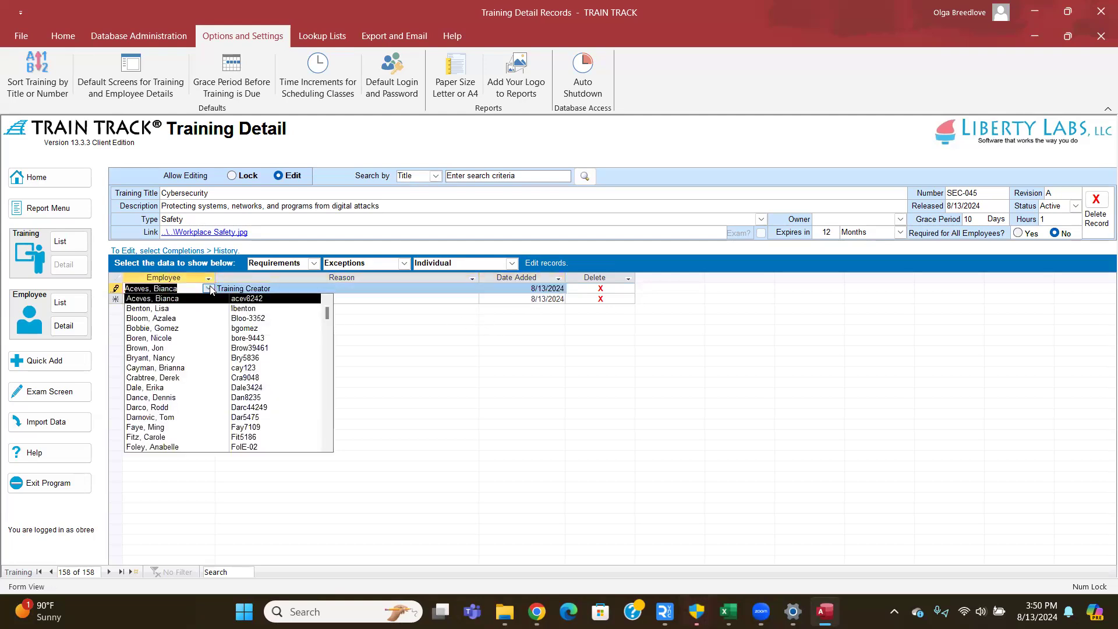
left_click(513, 259)
left_click(512, 260)
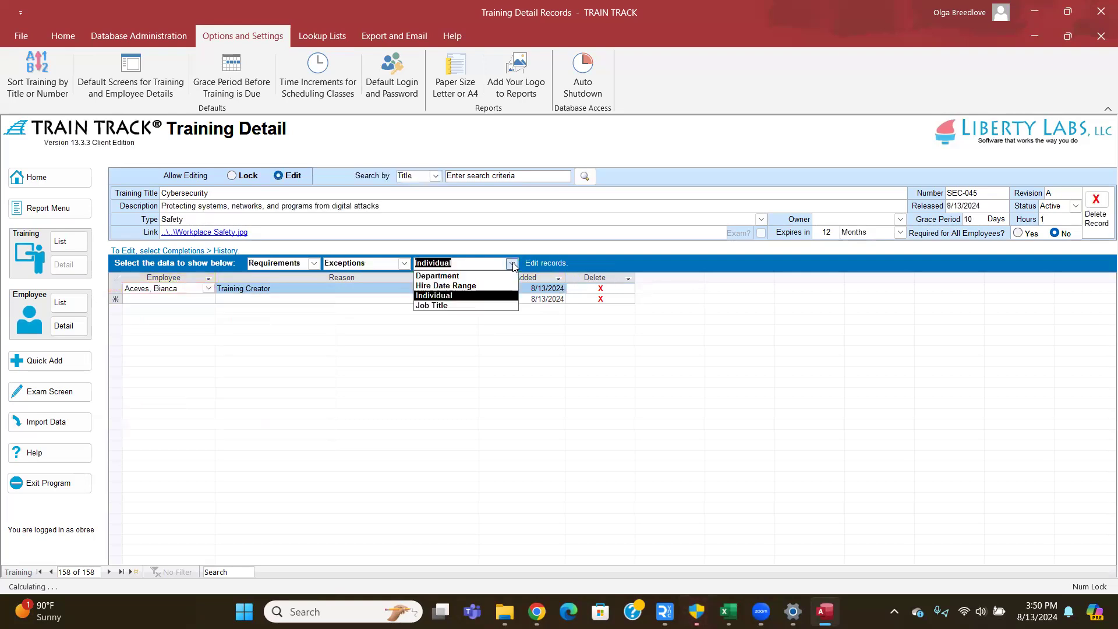
- Exempt the Auditor job title from Cybersecurity, then bring up the Export and Email options
left_click(440, 306)
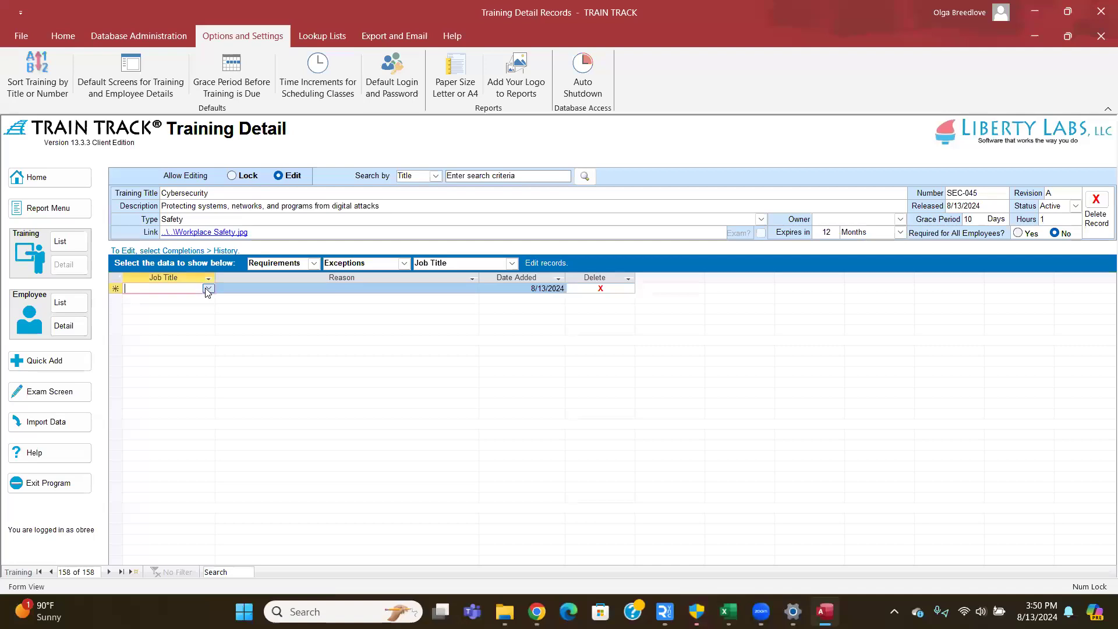
left_click(208, 289)
left_click(189, 320)
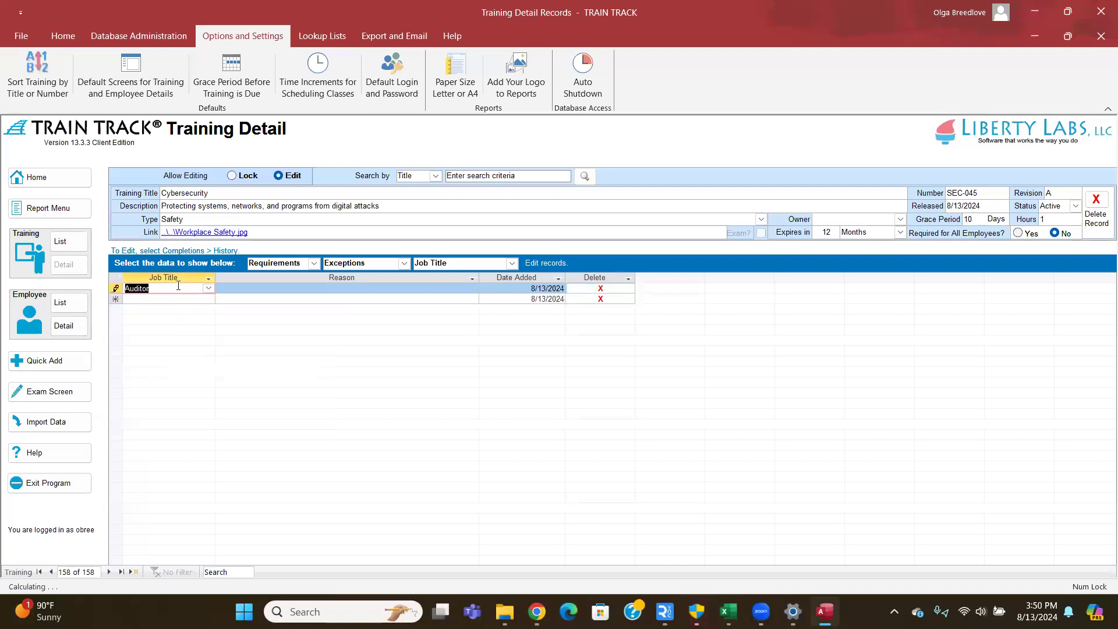
left_click(208, 289)
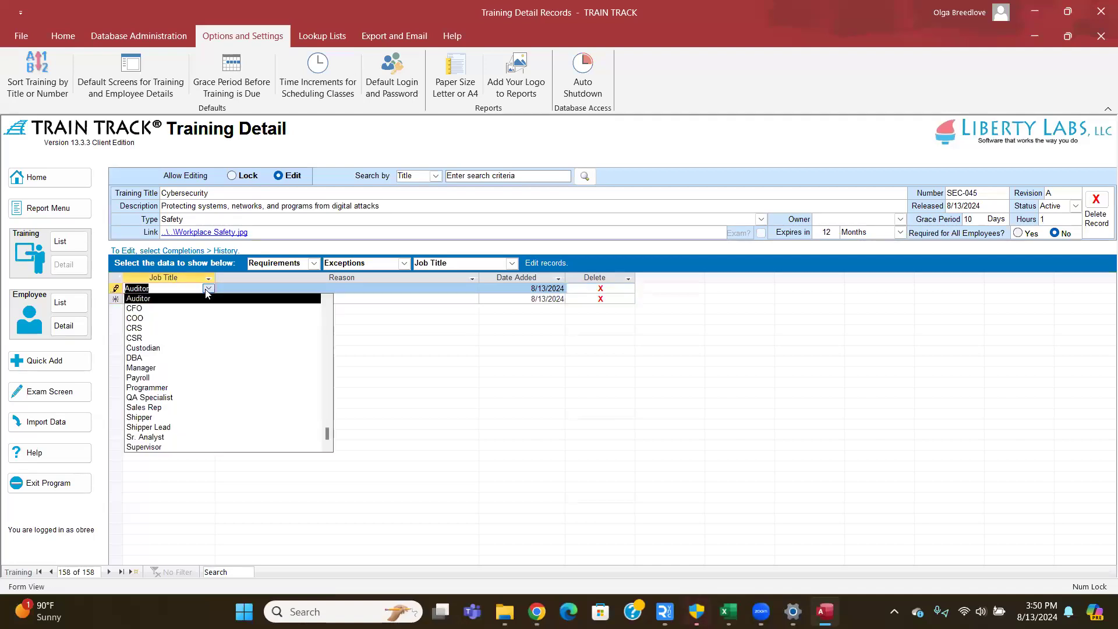
left_click(208, 289)
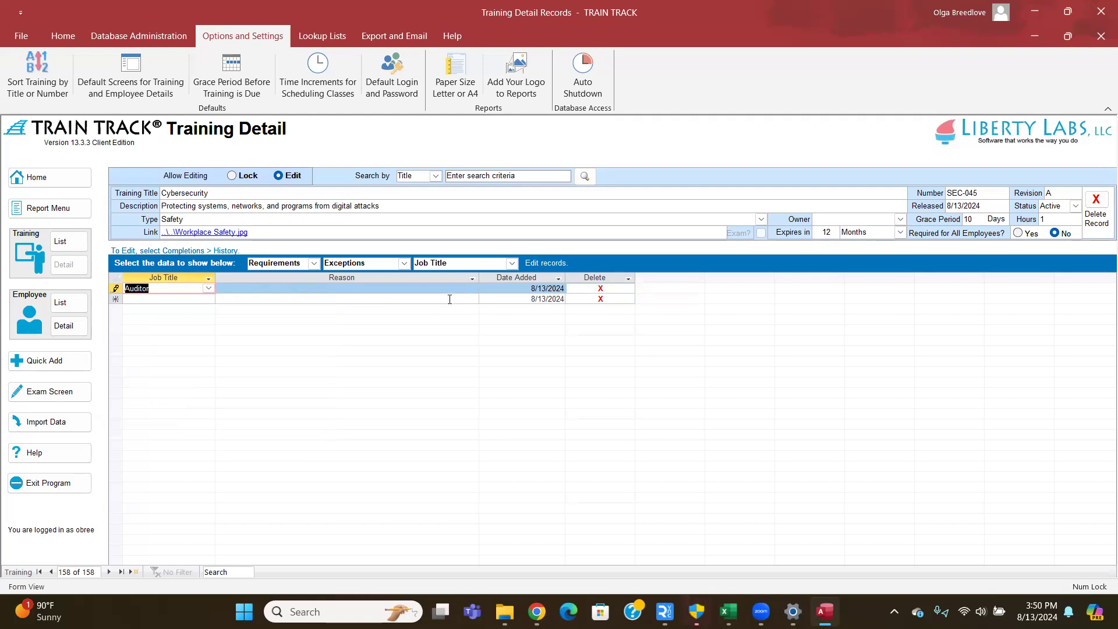
left_click(212, 290)
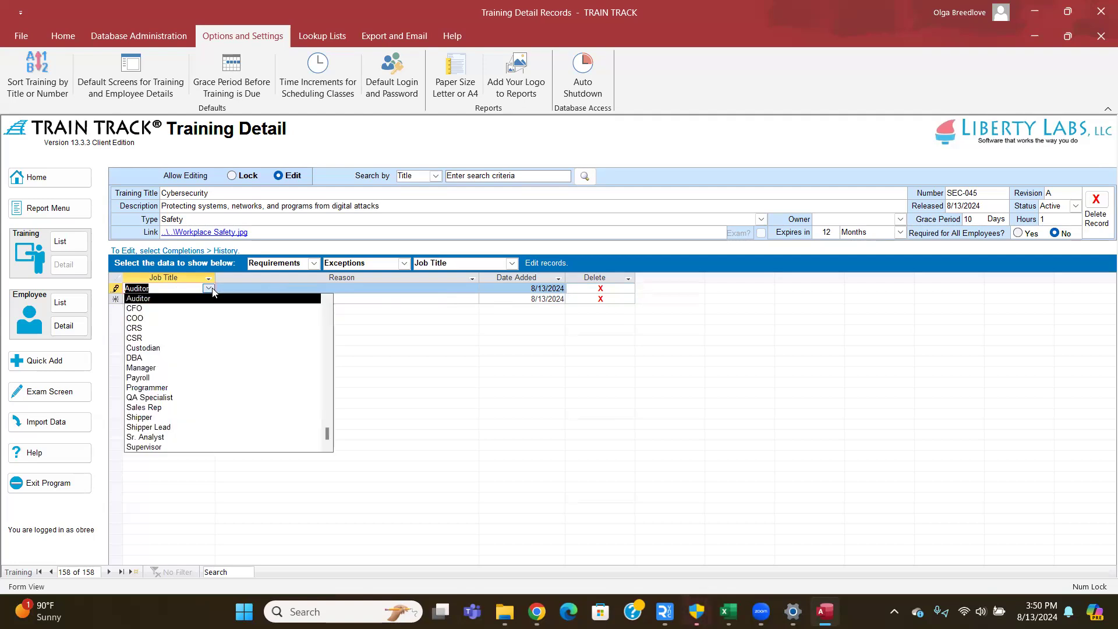
left_click(234, 298)
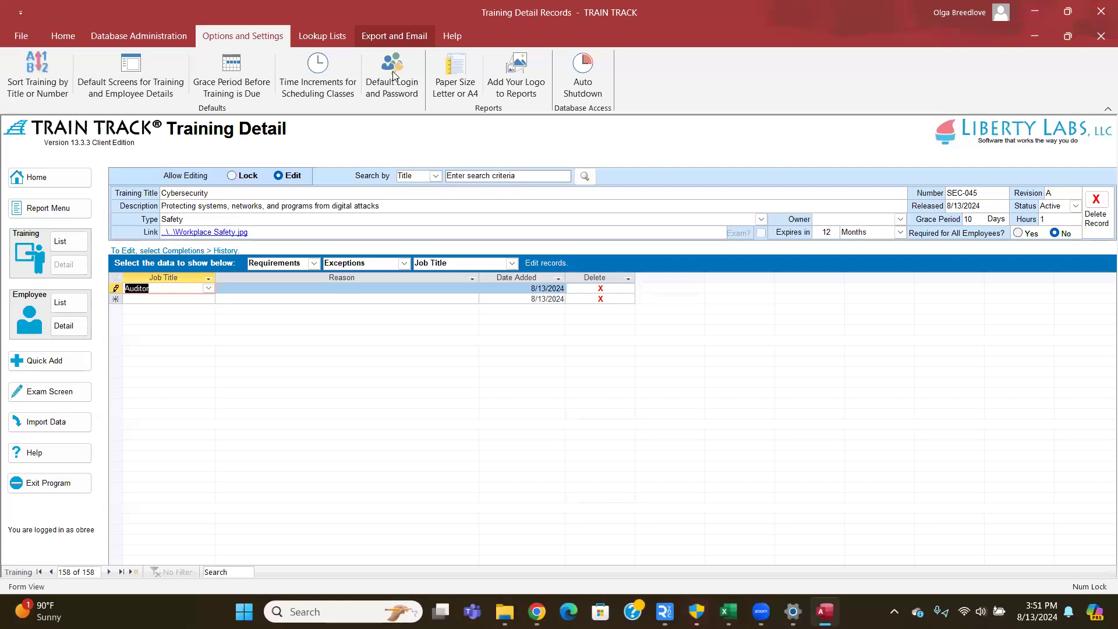
left_click(395, 35)
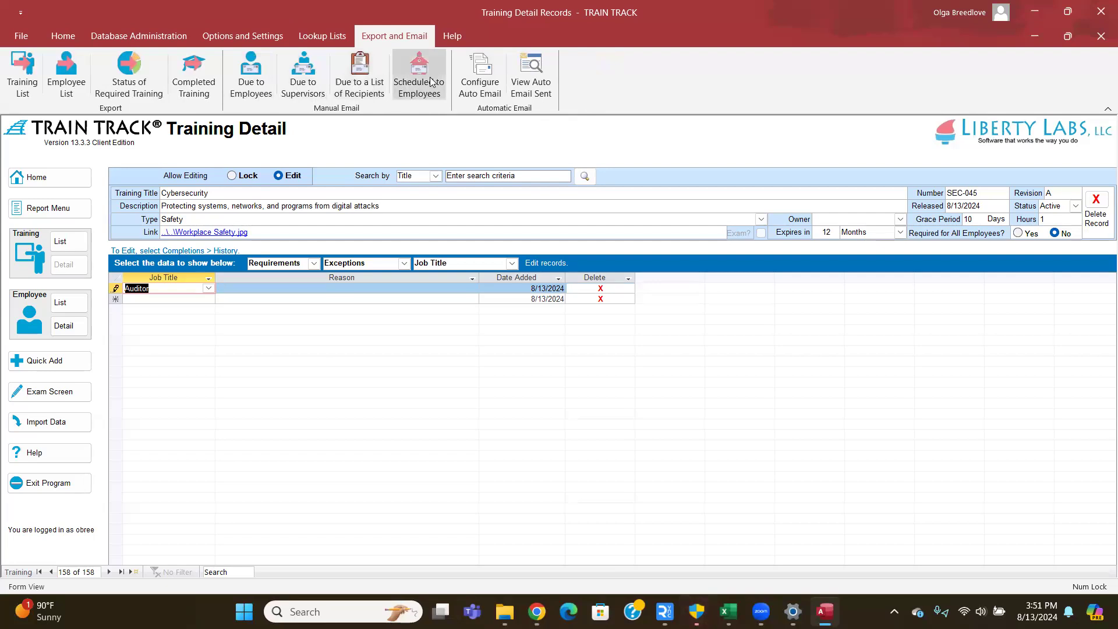
- Open Configure Auto Email to show the SMTP mail server settings on port 587
left_click(486, 85)
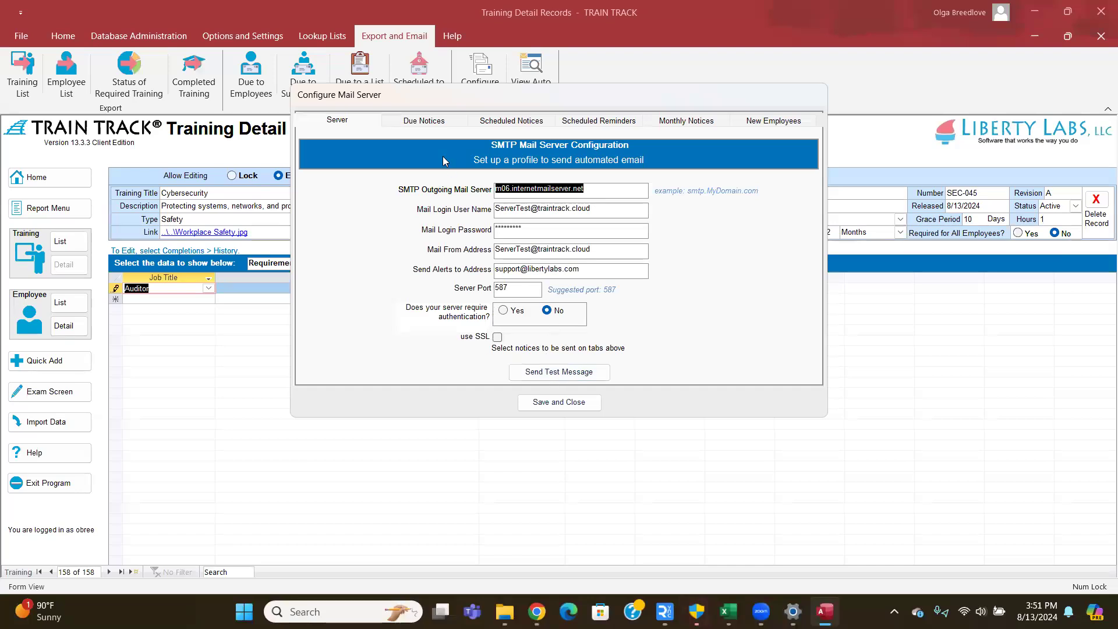
- Show the Due Notices settings with employee, supervisor and recipient-list sending all left off
left_click(428, 127)
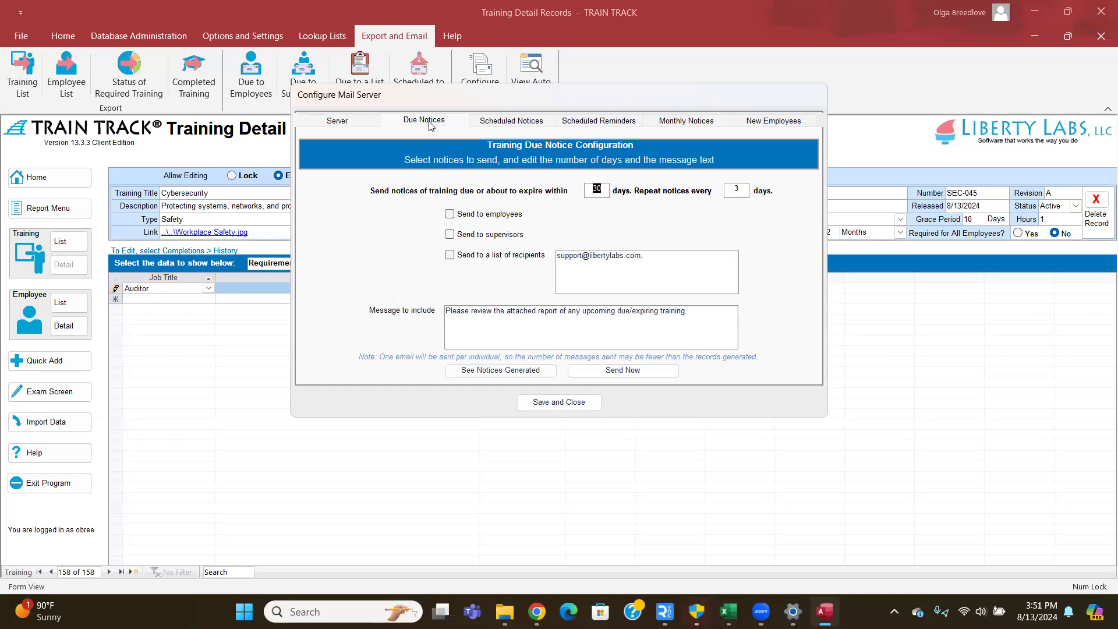
left_click(450, 215)
left_click(449, 235)
left_click(449, 257)
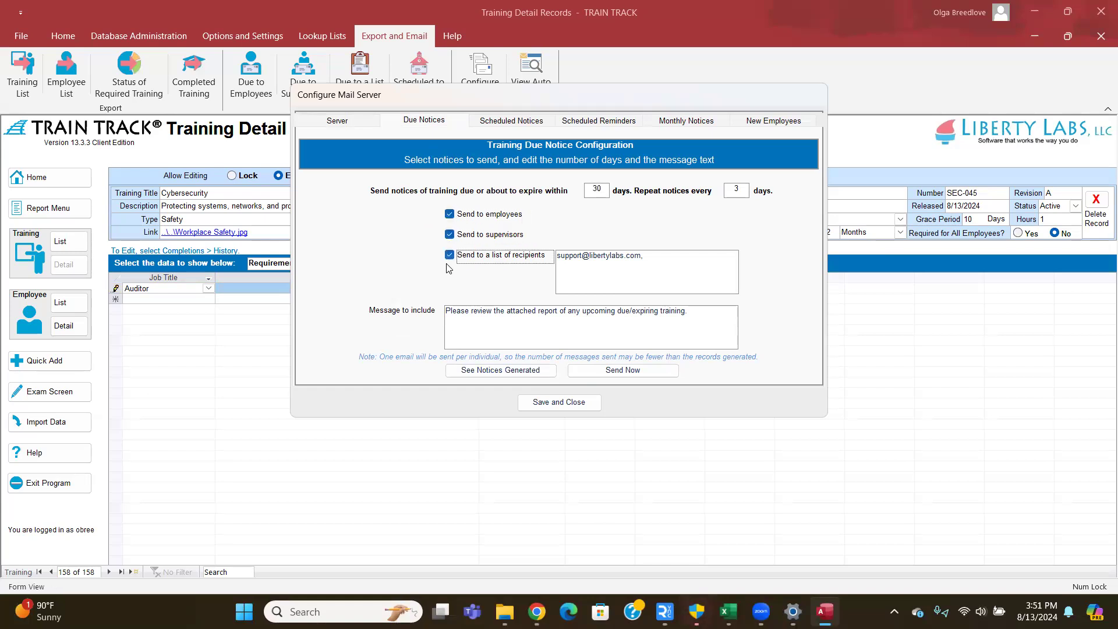
right_click(451, 214)
left_click(451, 213)
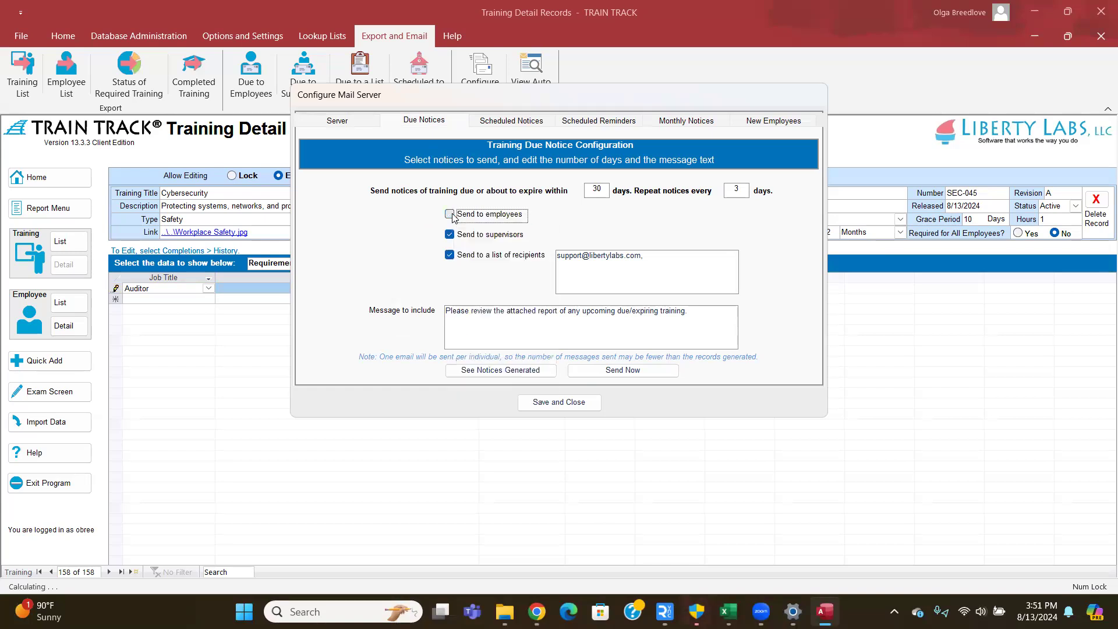
left_click(450, 234)
left_click(449, 255)
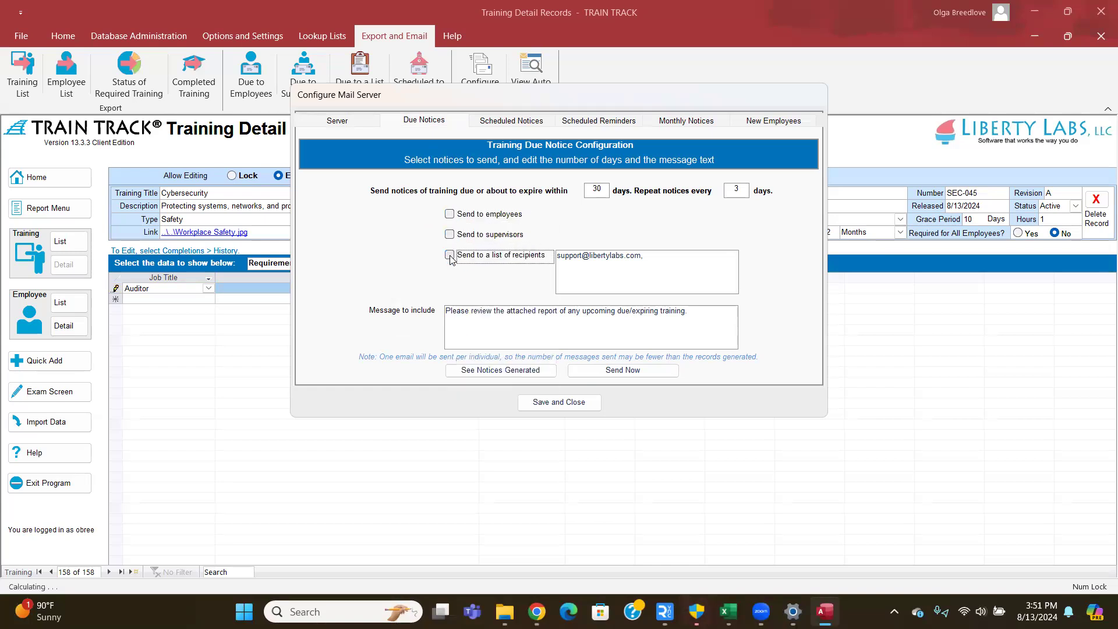
left_click(449, 216)
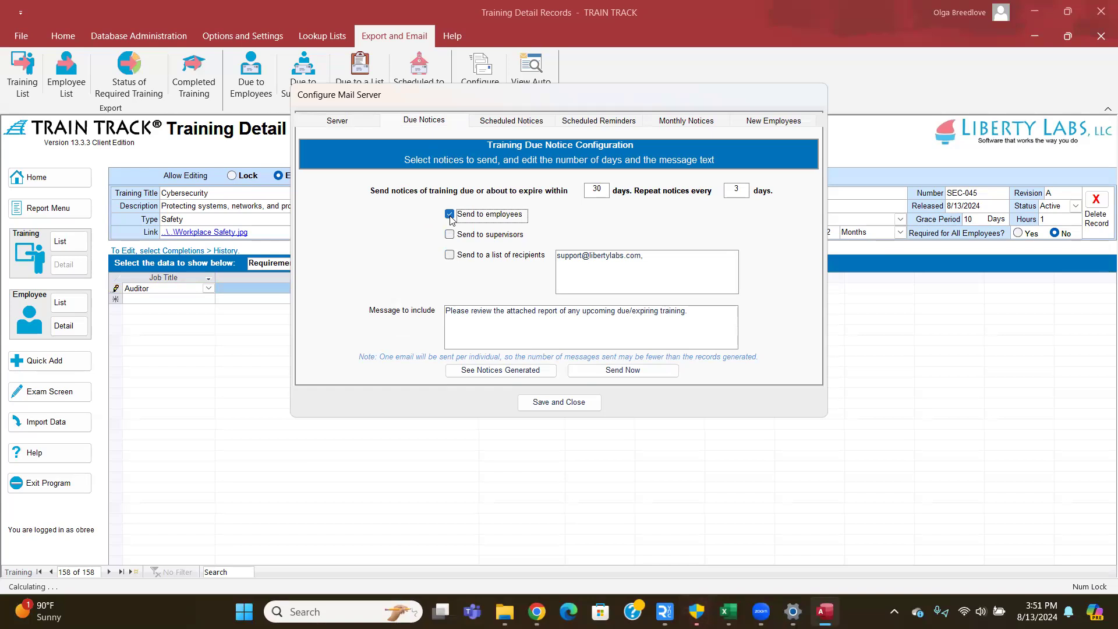
left_click(450, 216)
- Set due notices to repeat every 5 days, keeping the 30-day window
left_click_drag(592, 188, 625, 187)
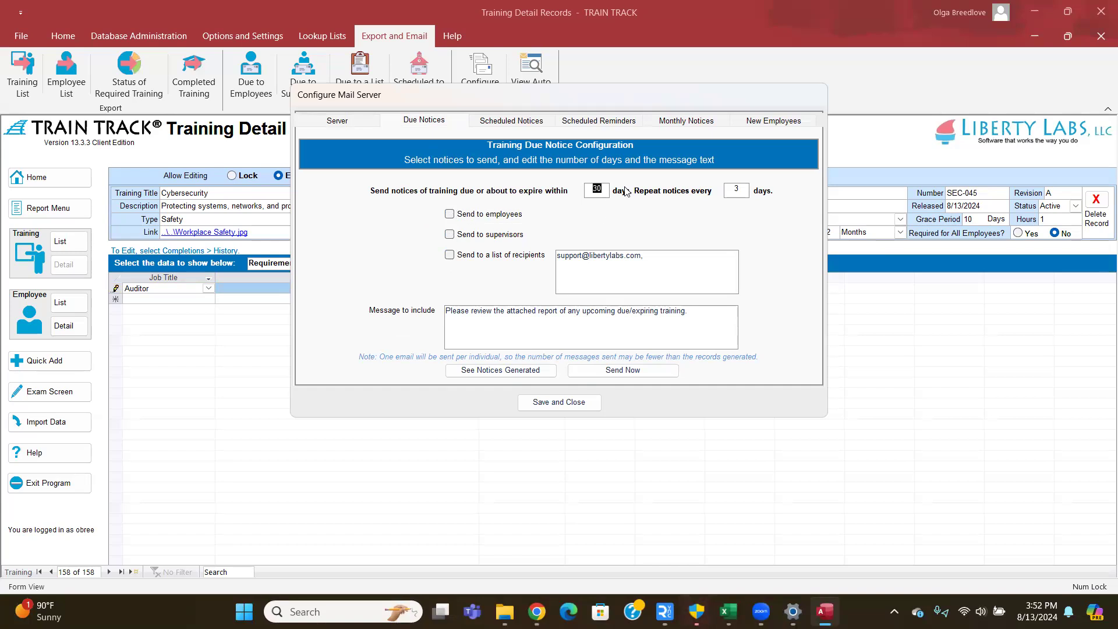
type("60")
left_click_drag(729, 189, 752, 195)
type("5")
left_click_drag(591, 189, 620, 192)
type("30")
- Append 'Please click here to complete your training:' to the due-notice message
left_click(519, 336)
type("Please click here")
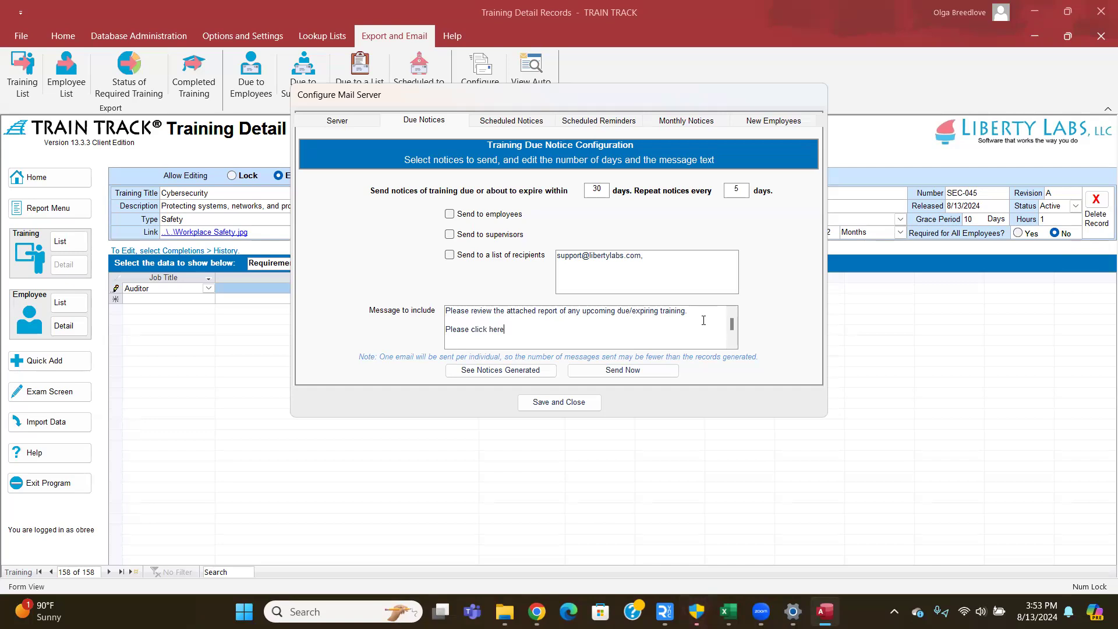
type(" to complete your training :")
key("BackSpace")
key("BackSpace")
type(":")
left_click(513, 123)
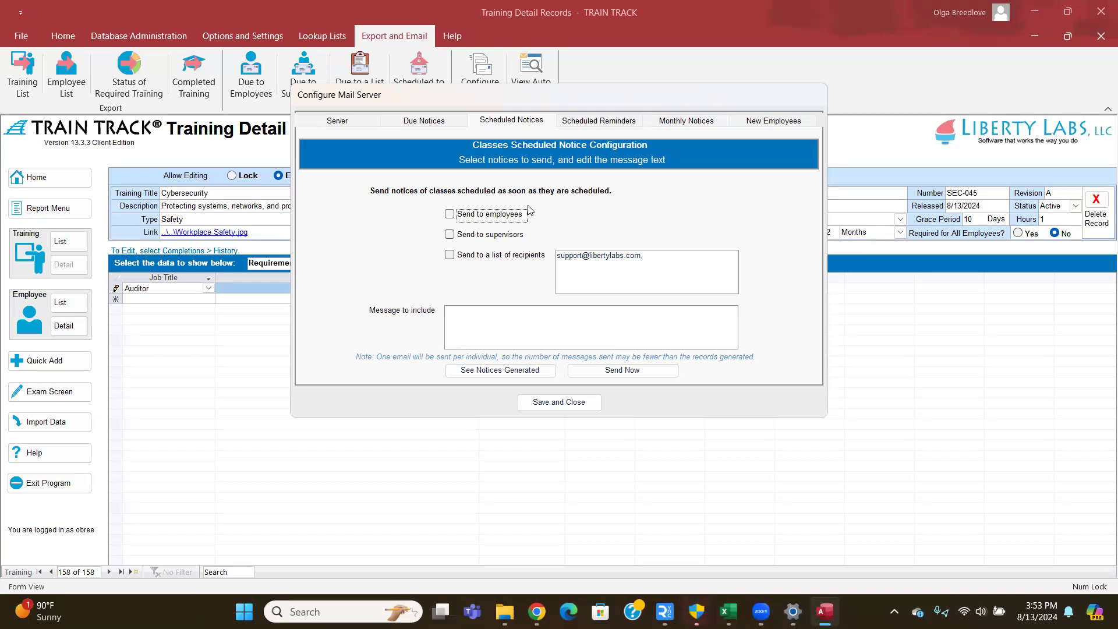
- Set class reminders to 2 days ahead and monthly notices to day 10
left_click(575, 121)
type("2")
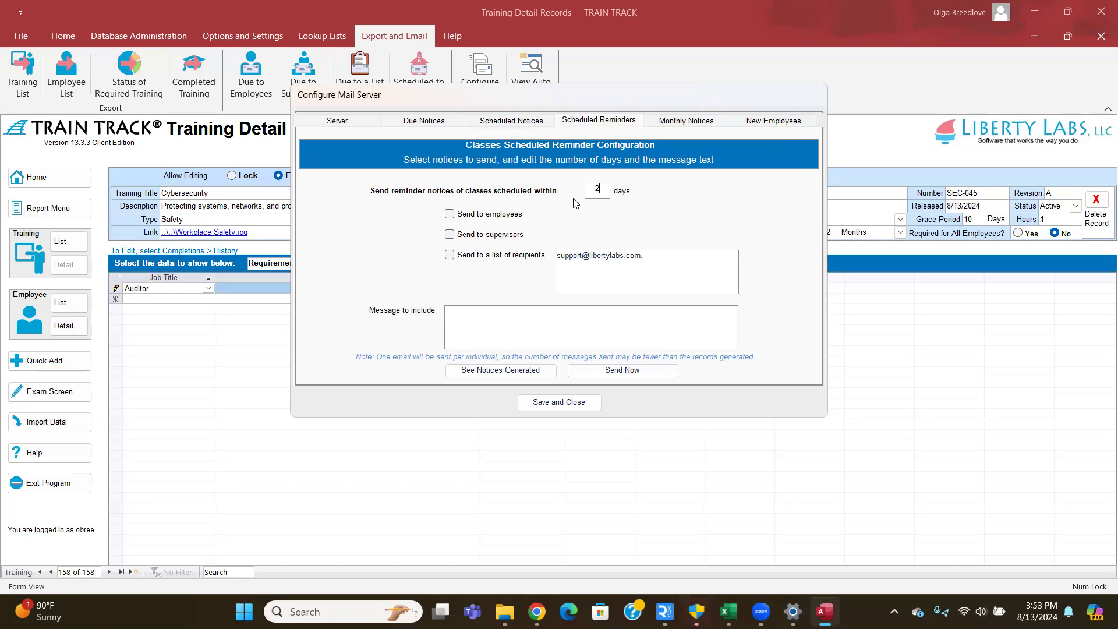
left_click(677, 124)
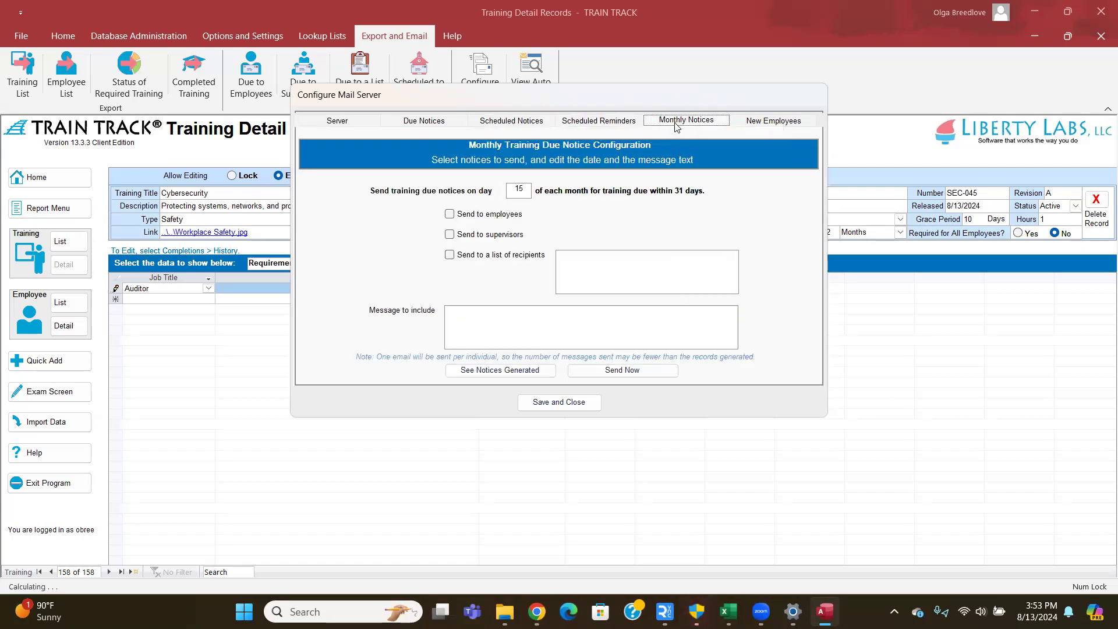
double_click(519, 190)
type("10")
- Leave monthly notices to supervisors and the recipient list switched off
left_click(452, 237)
left_click(449, 260)
left_click(449, 258)
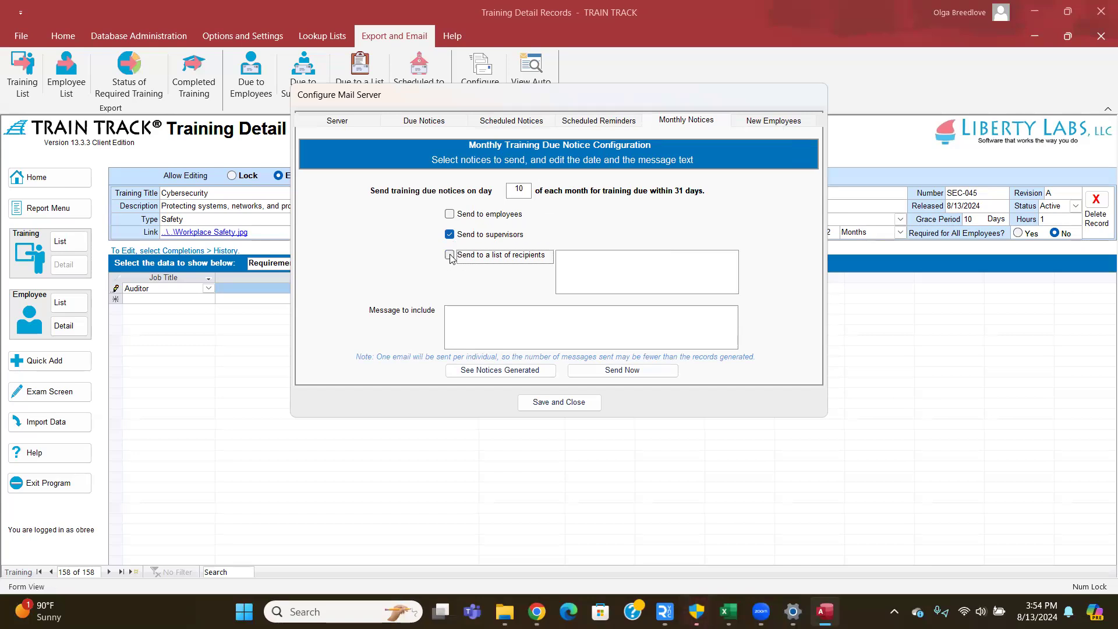
left_click(450, 236)
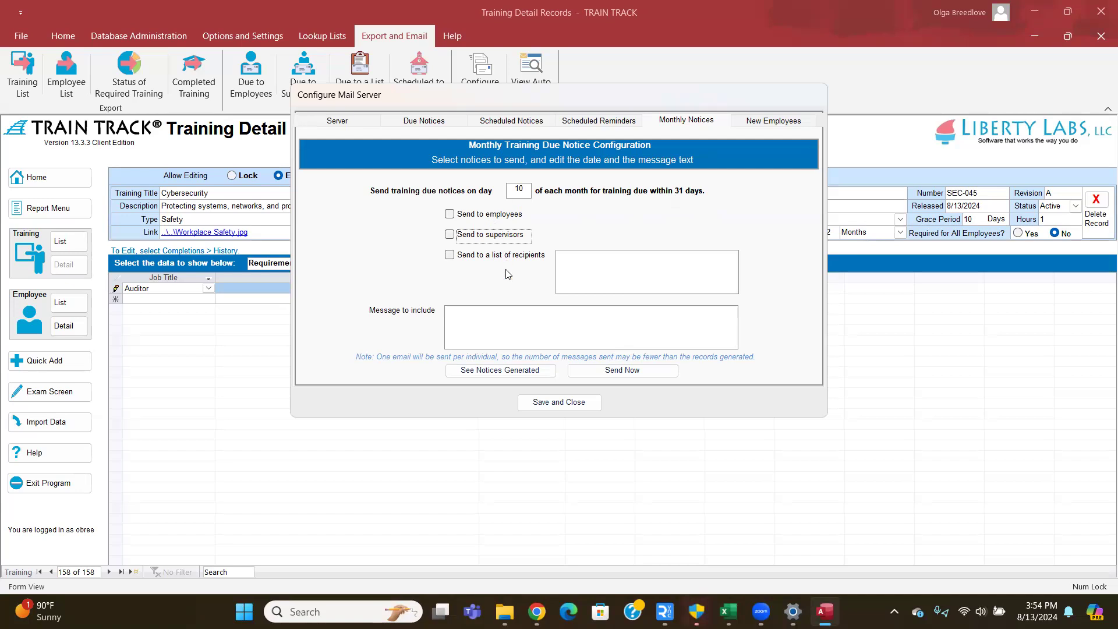
left_click(773, 123)
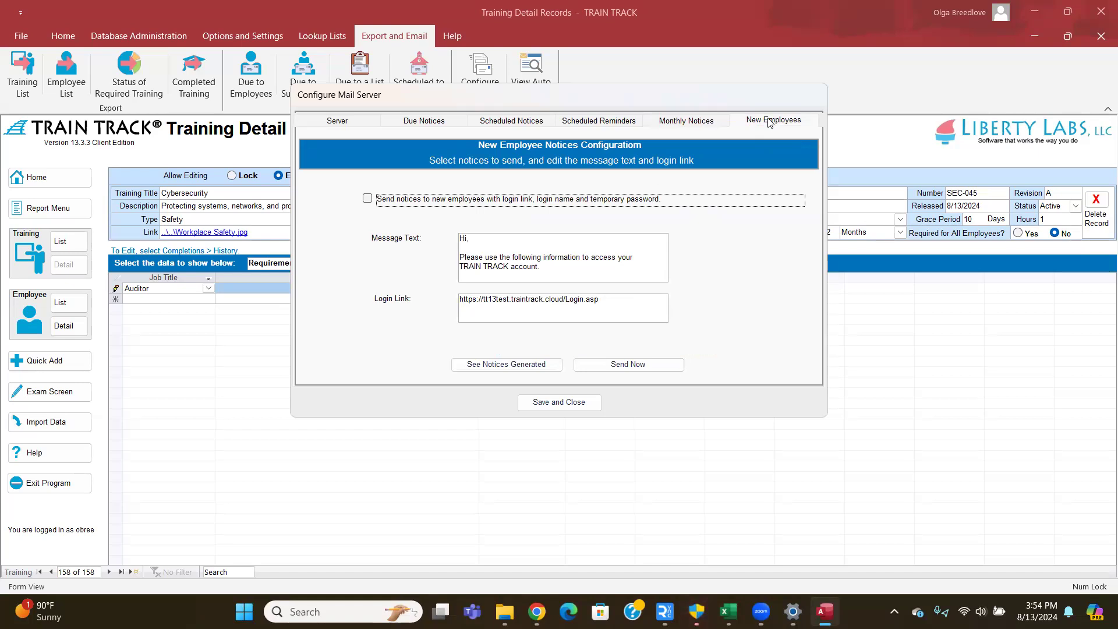
- Enable 'Send notices to new employees with login link', check the login link URL, and save the settings
left_click(365, 199)
left_click_drag(637, 312, 361, 271)
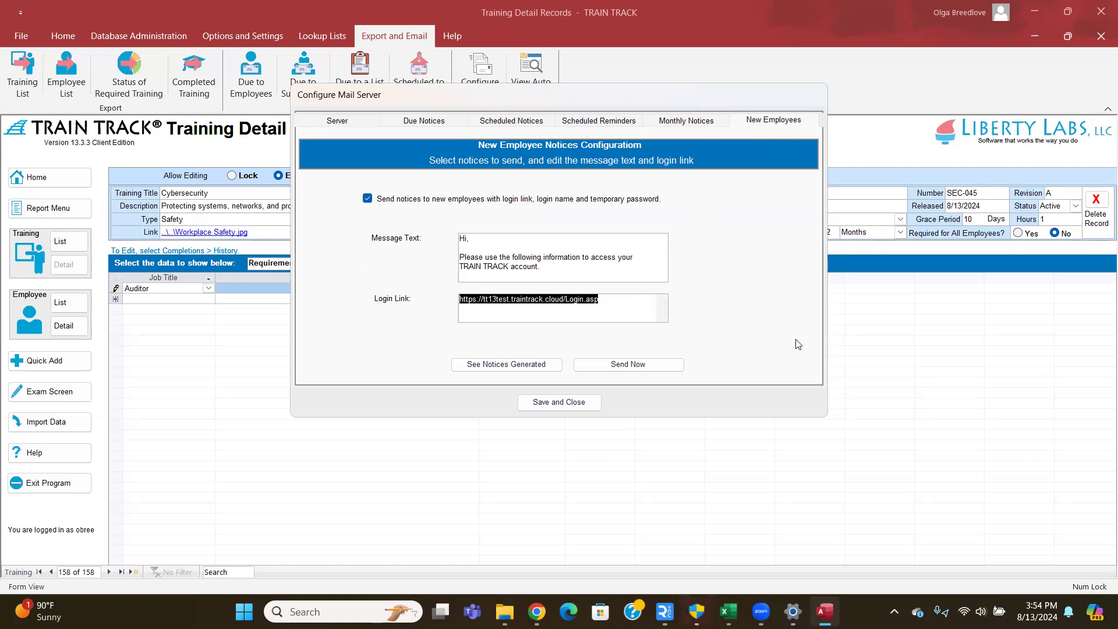
left_click(585, 397)
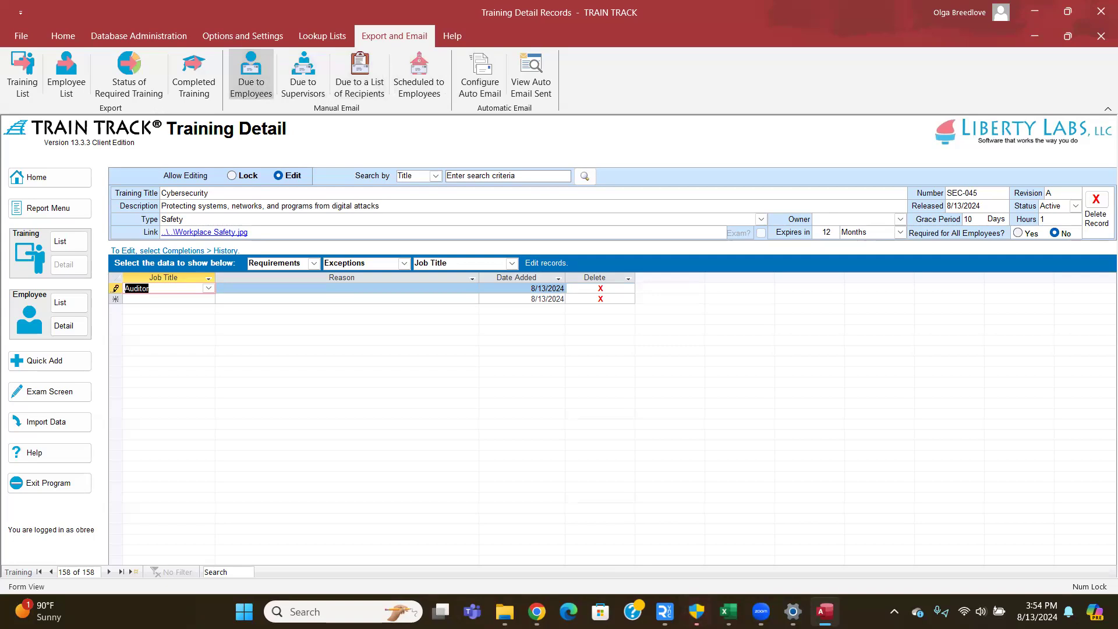
left_click(251, 75)
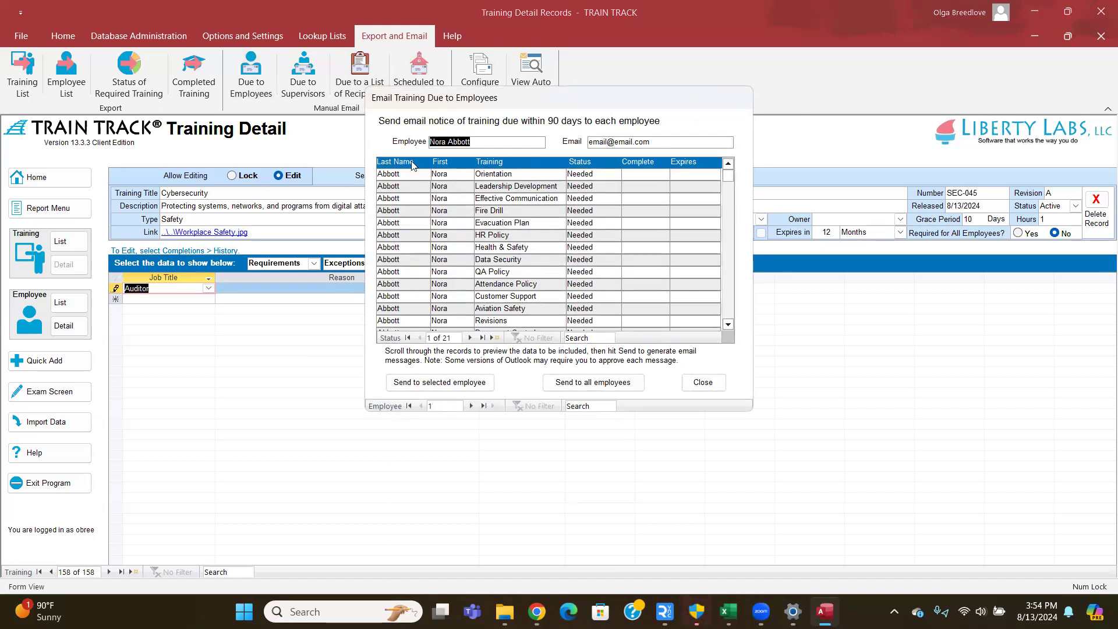
left_click(470, 405)
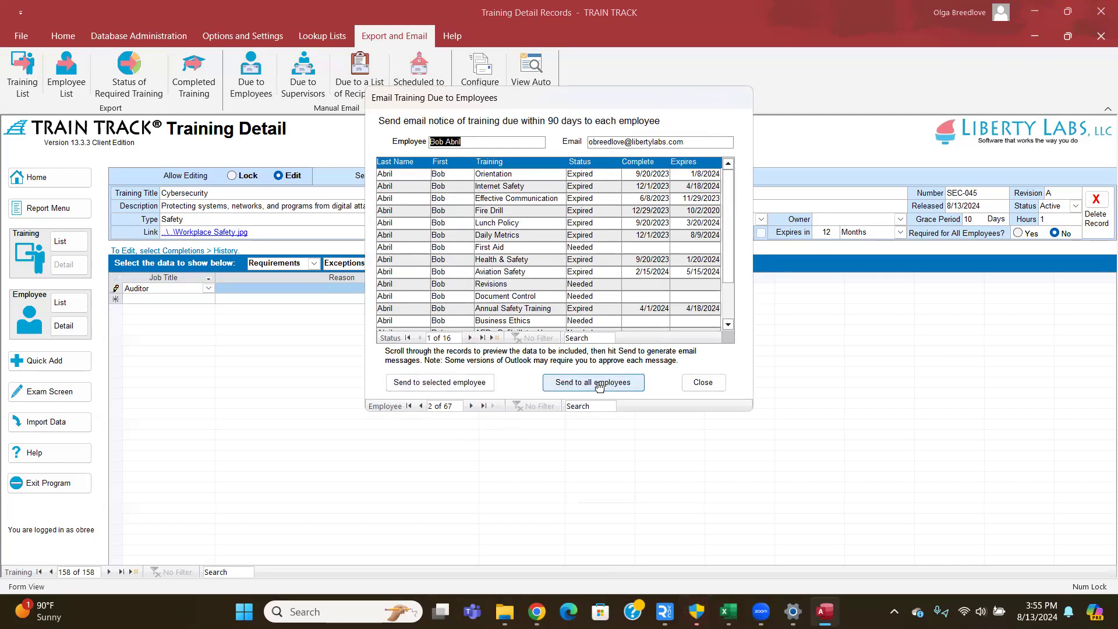
left_click(699, 382)
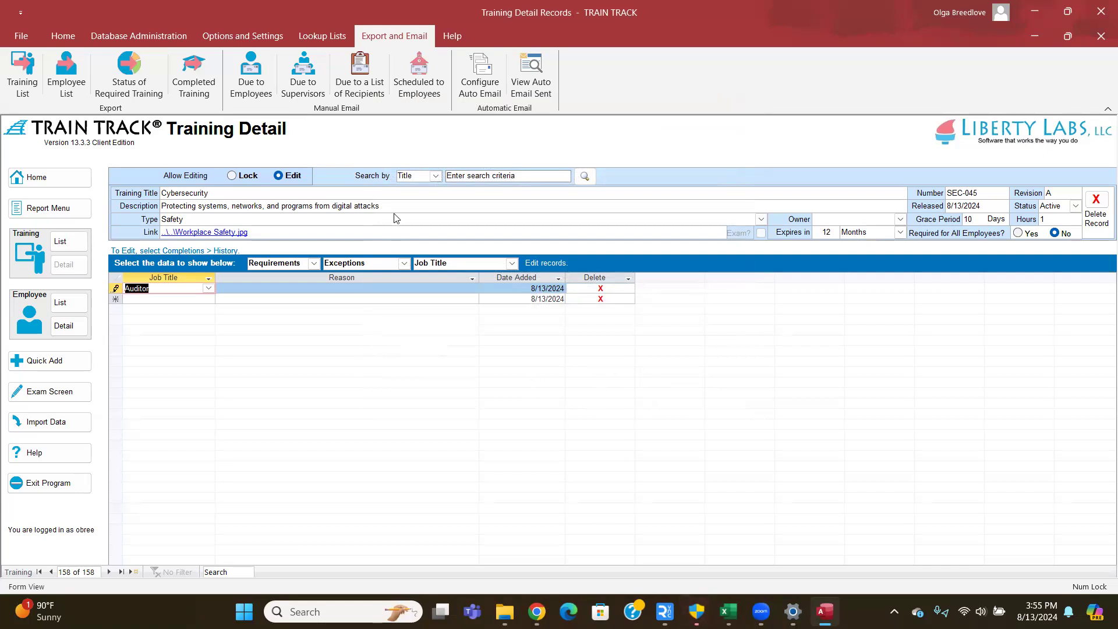
- Show the Exam data and enter the first question 'I have read the required material'
left_click(314, 266)
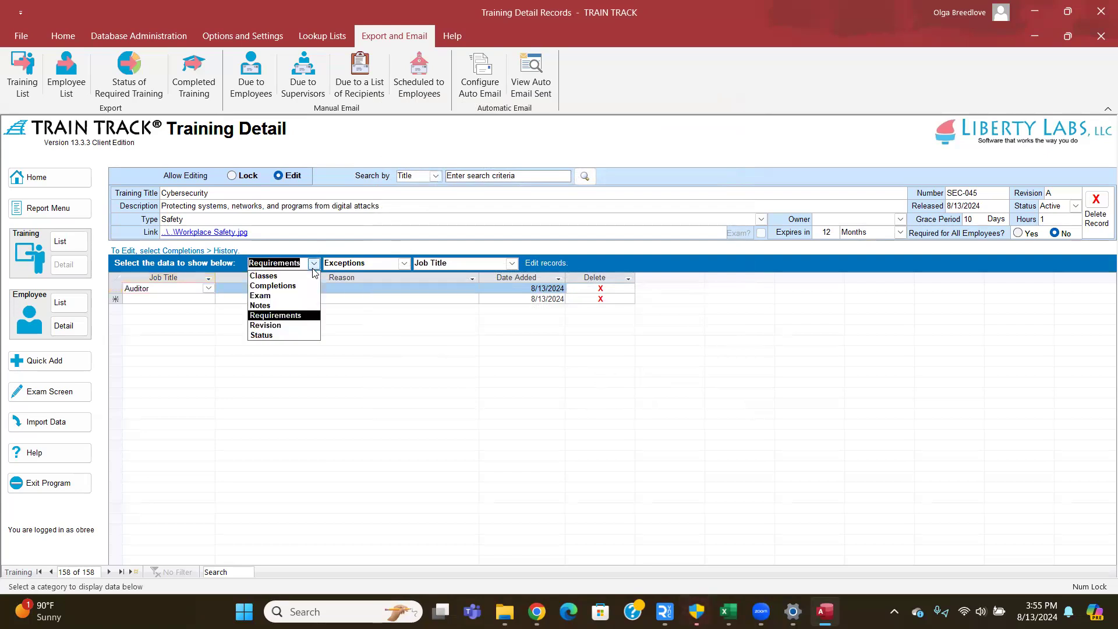
left_click(285, 296)
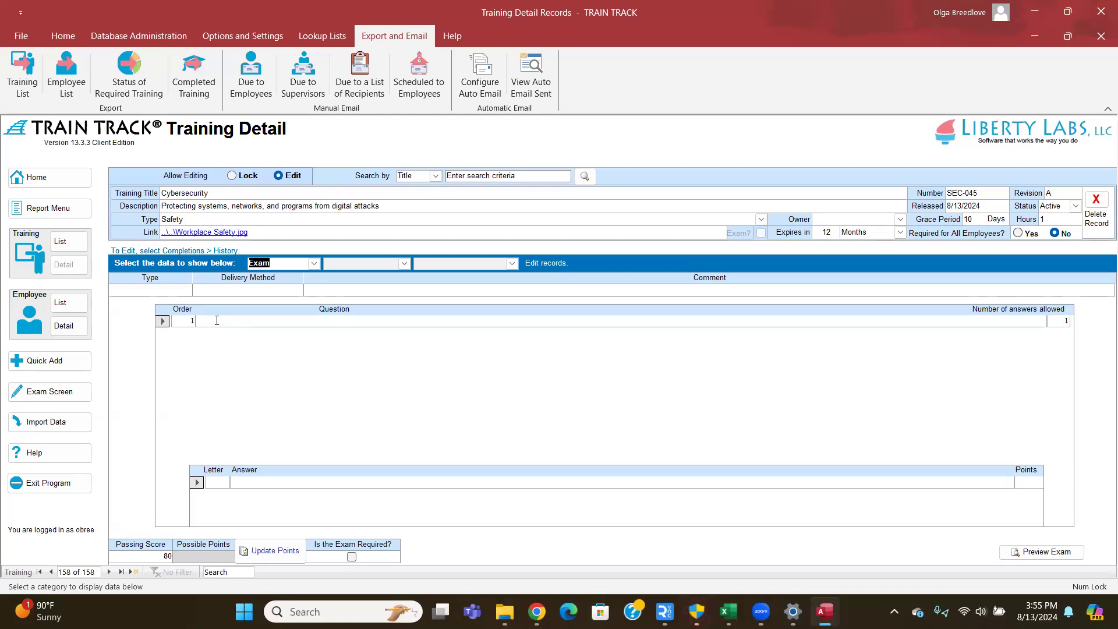
left_click(217, 320)
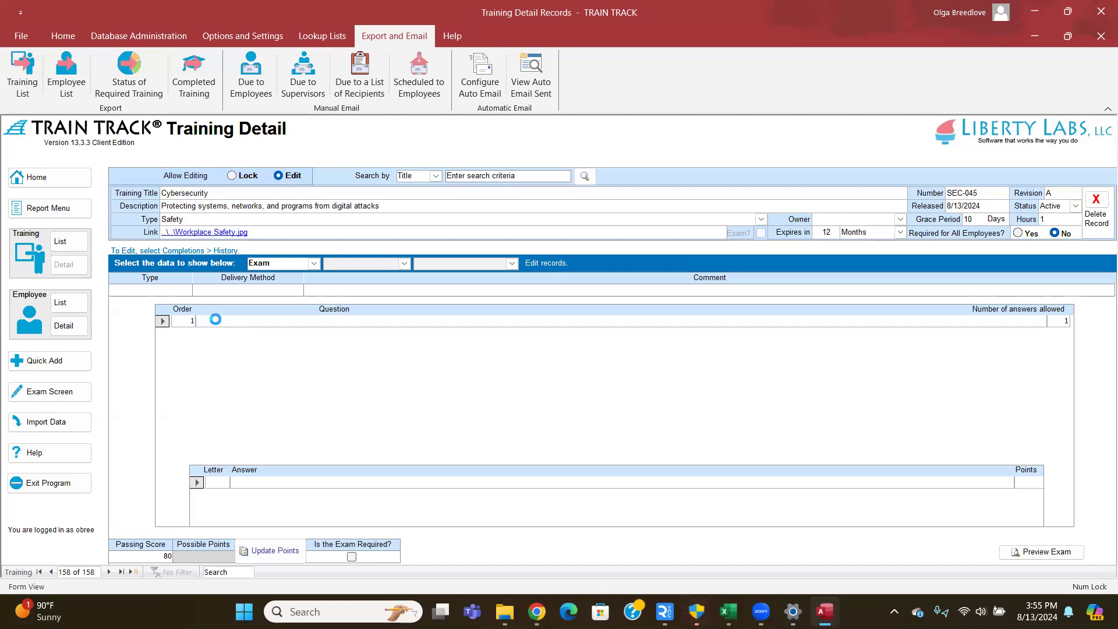
type("I have re")
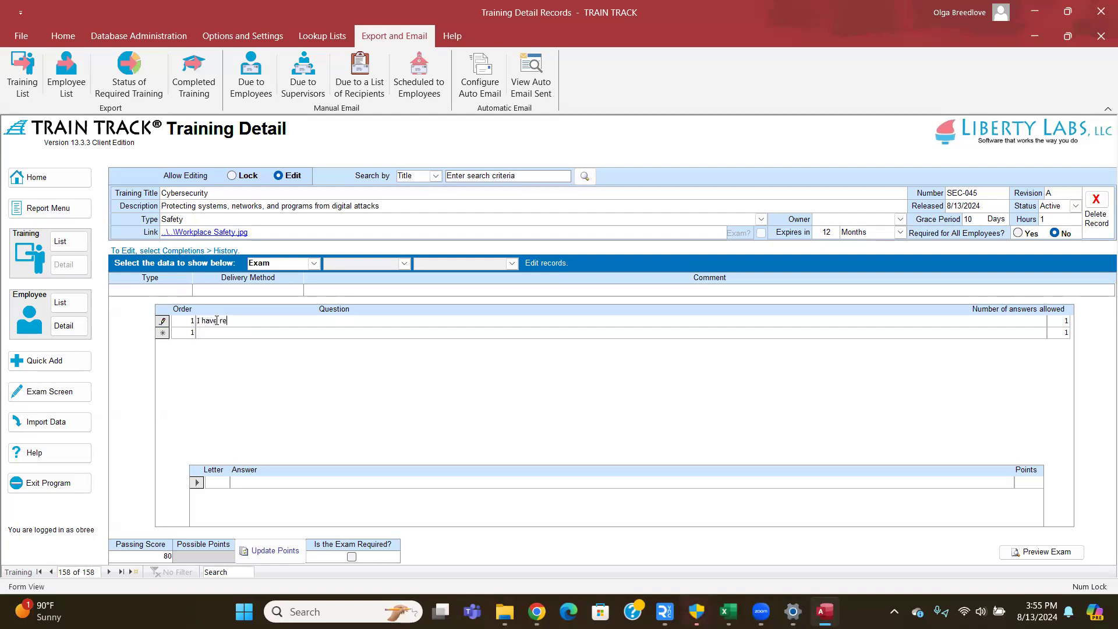
type("ad the required material")
- Add answers A 'Yes' worth 100 points and B 'No' worth 0 points
left_click(210, 485)
type("A")
key("Tab")
type("Yes")
key("Tab")
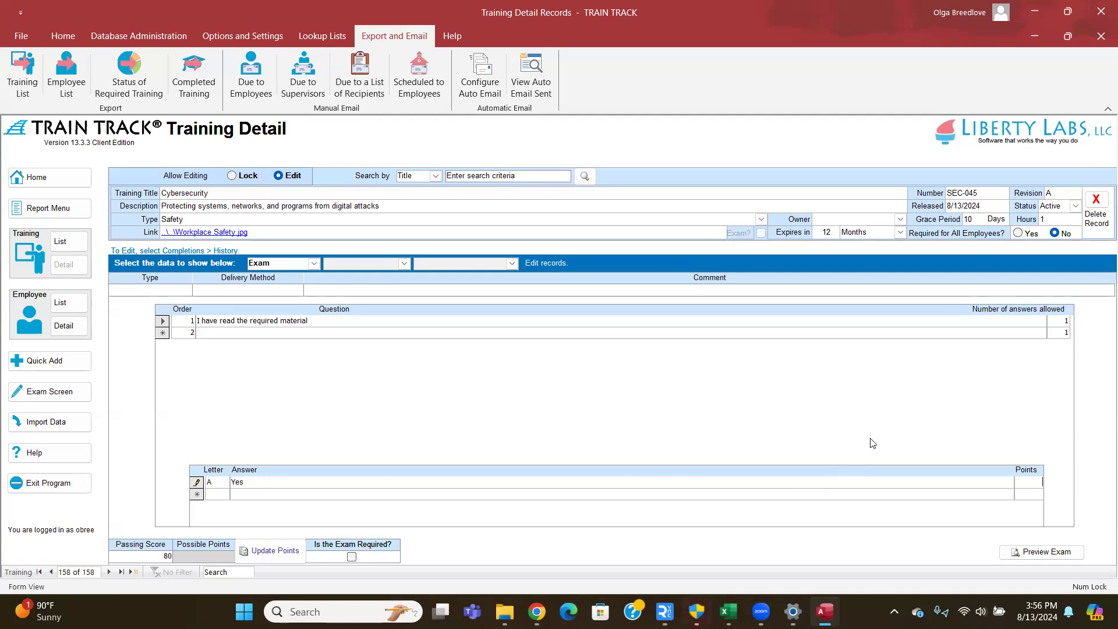
type("100")
left_click(221, 495)
type("B")
key("Tab")
type("No")
key("Tab")
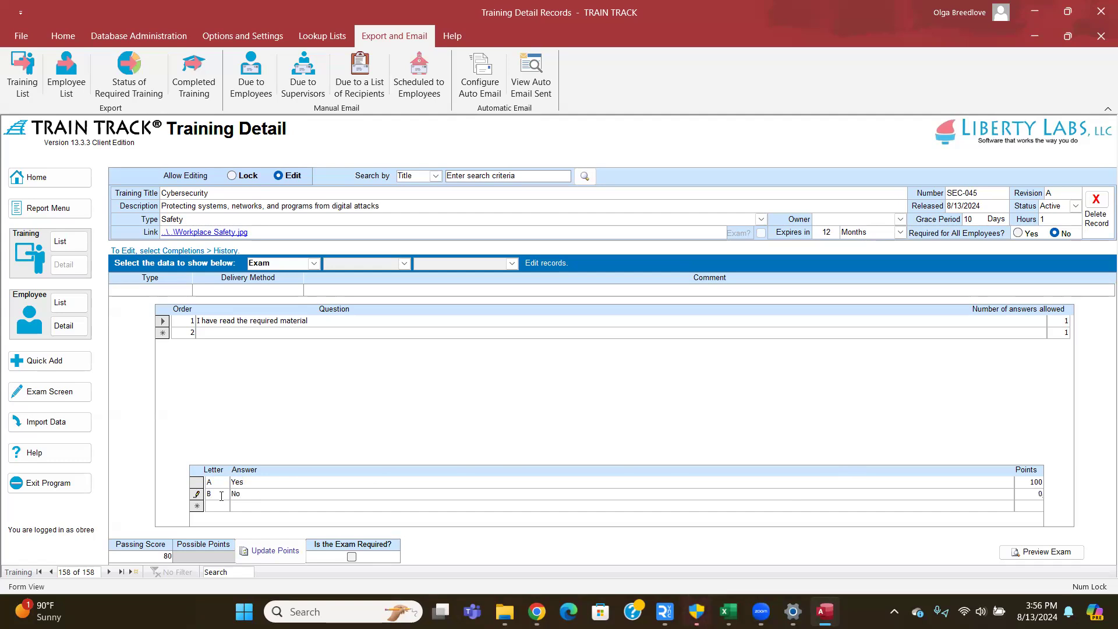
right_click(205, 333)
- Enter second question 'Question Example' with answers A 'True' and B 'False' worth 100
key("Escape")
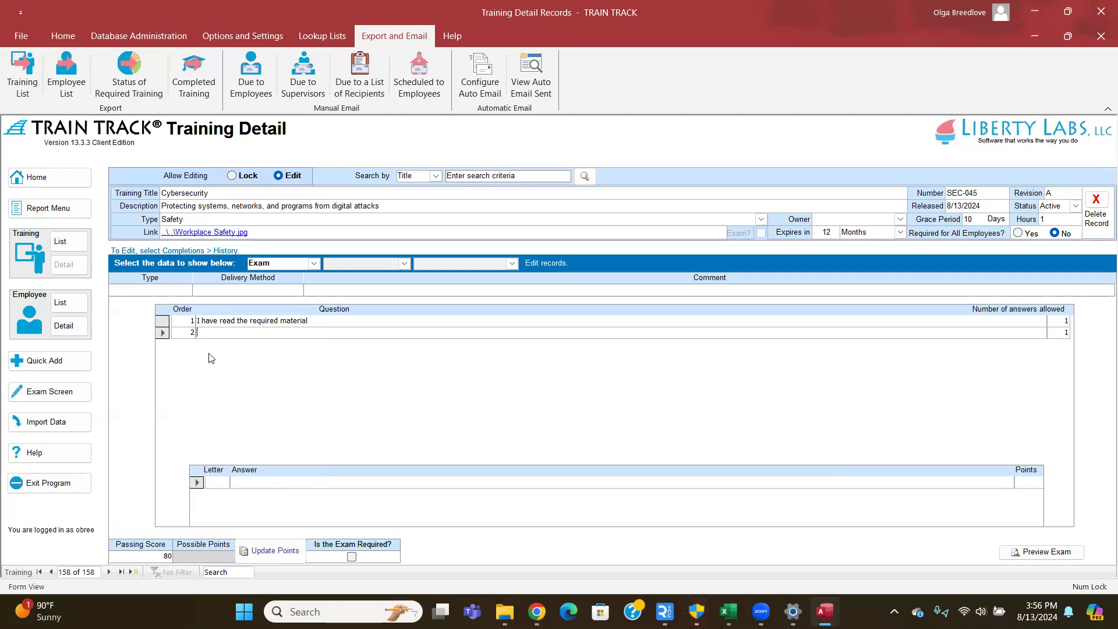
type("Que")
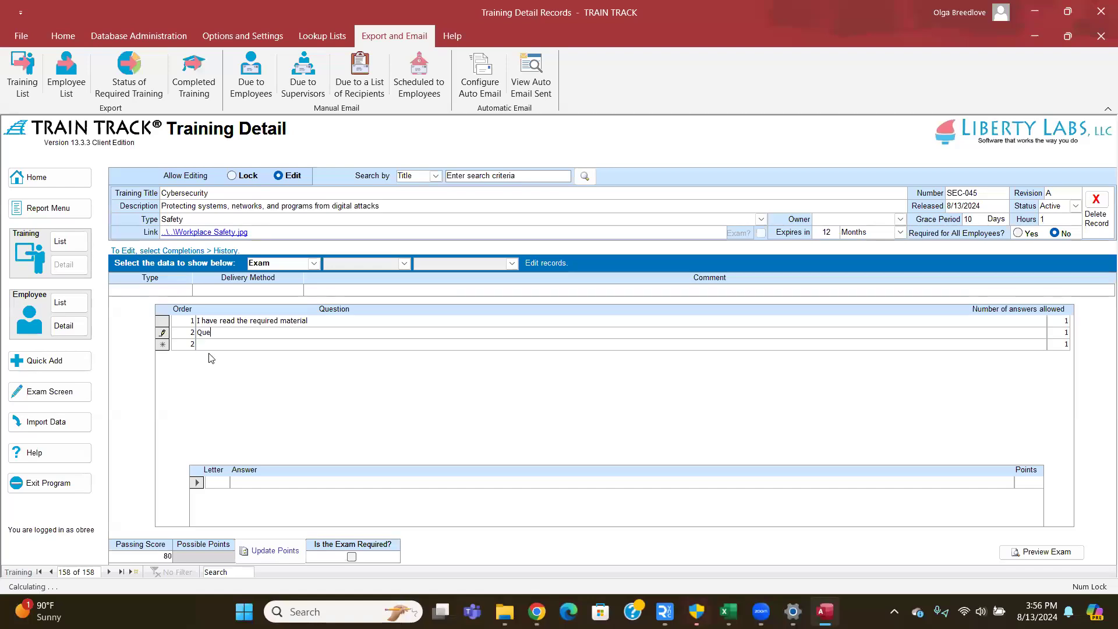
type("stion Example")
left_click(222, 482)
type("A")
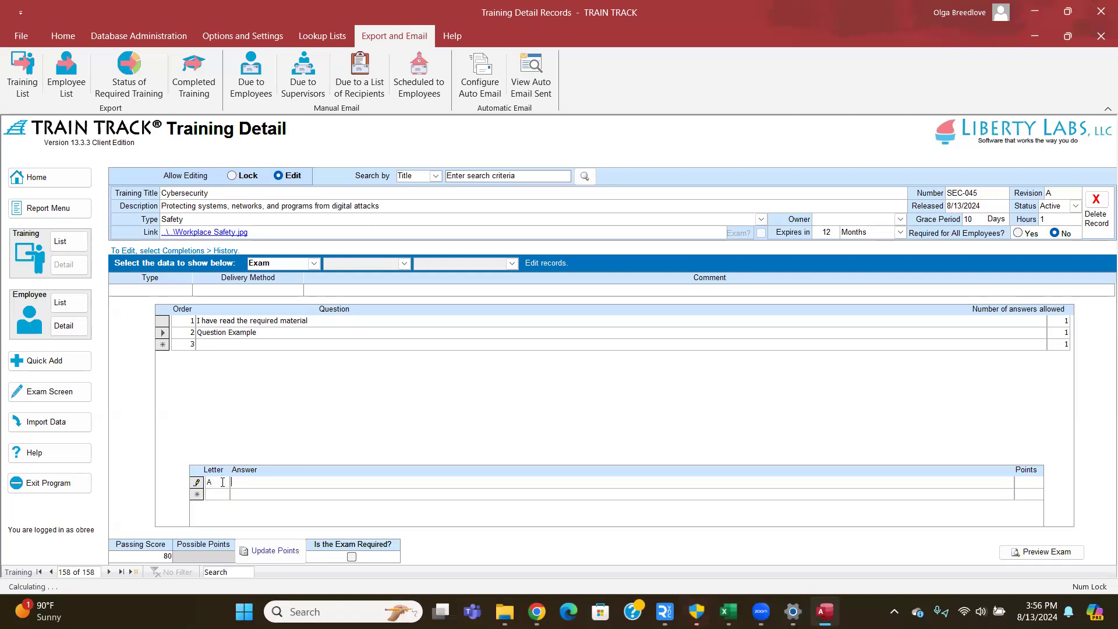
key("Tab")
type("True")
key("Tab")
key("Tab")
type("BFalse")
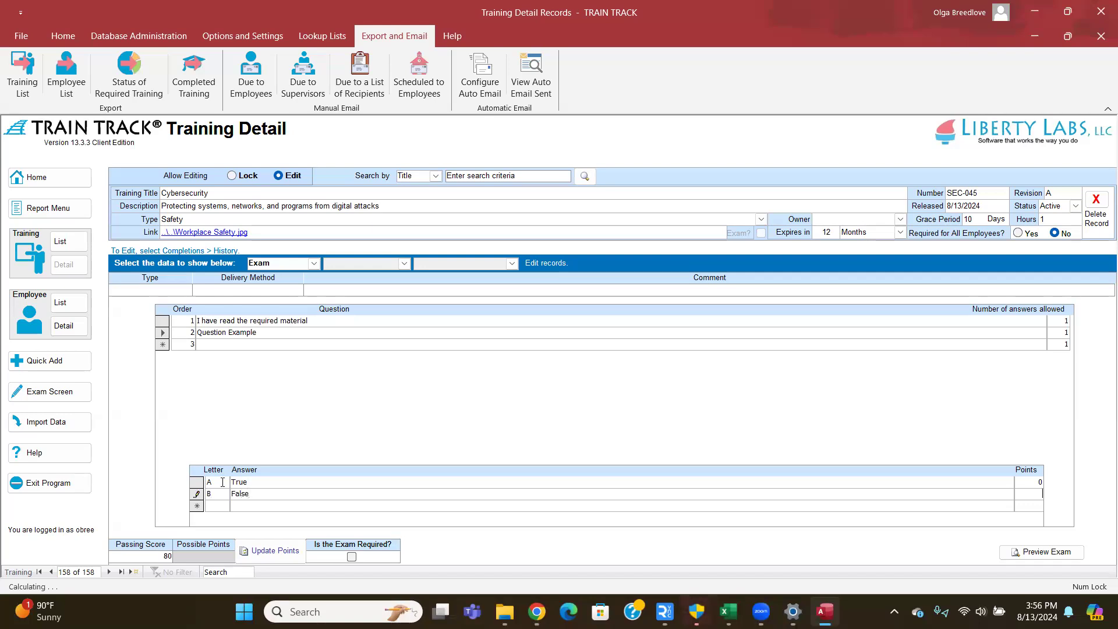
type("100")
- Correct the spelling of the 'True' answer and recheck both questions' answers
left_click(260, 482)
key("BackSpace")
key("BackSpace")
type("ue")
left_click(306, 320)
left_click(259, 332)
- Recalculate the exam's possible points so they total 200
left_click(263, 555)
left_click(261, 551)
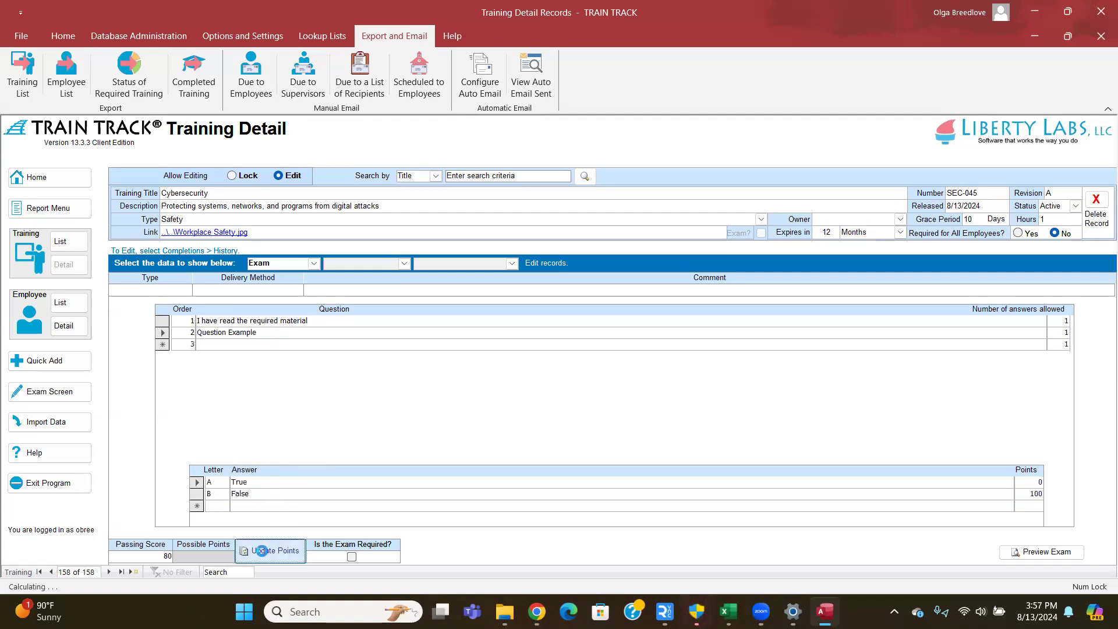
left_click(271, 558)
- Set the passing score to 200 and mark the exam as required
double_click(167, 556)
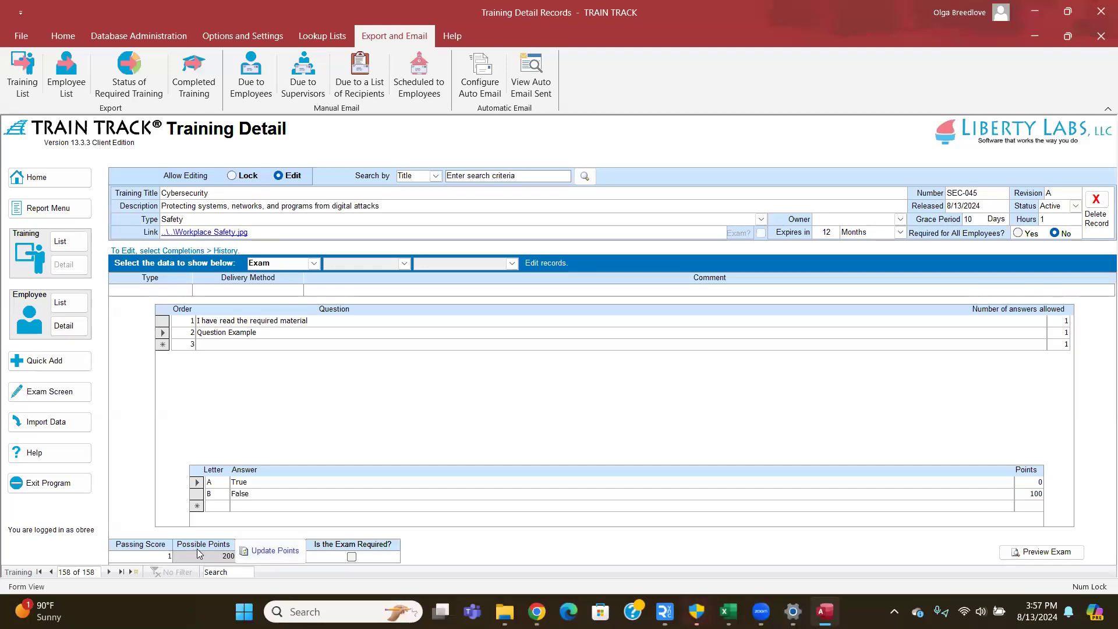
key("BackSpace")
key("BackSpace")
key("BackSpace")
type("200")
left_click(352, 558)
left_click(1007, 553)
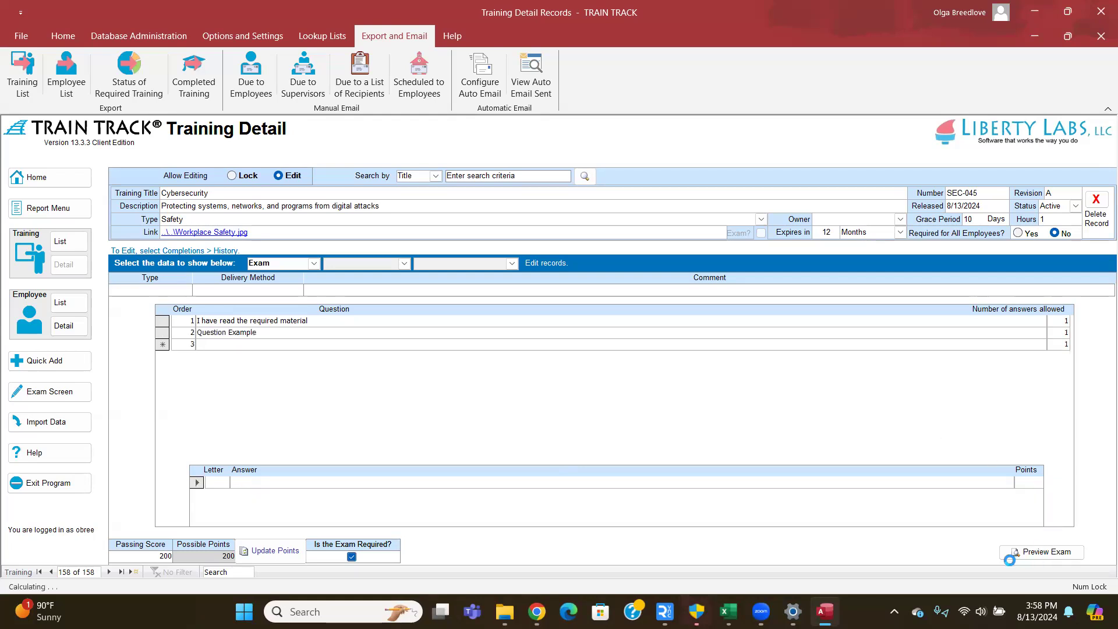
left_click(1041, 553)
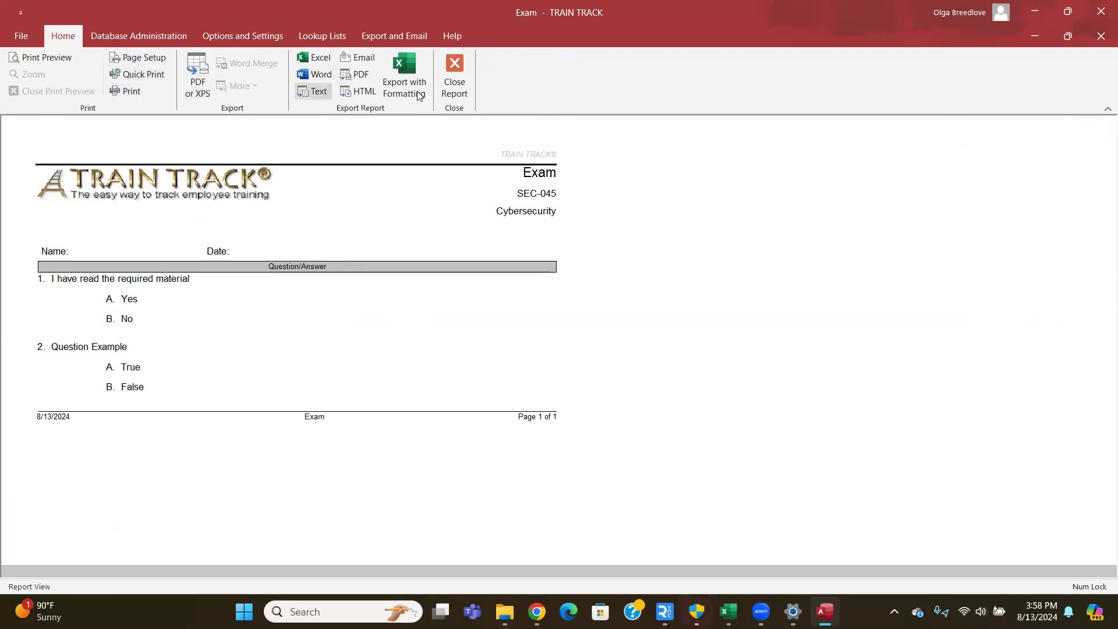
left_click(455, 82)
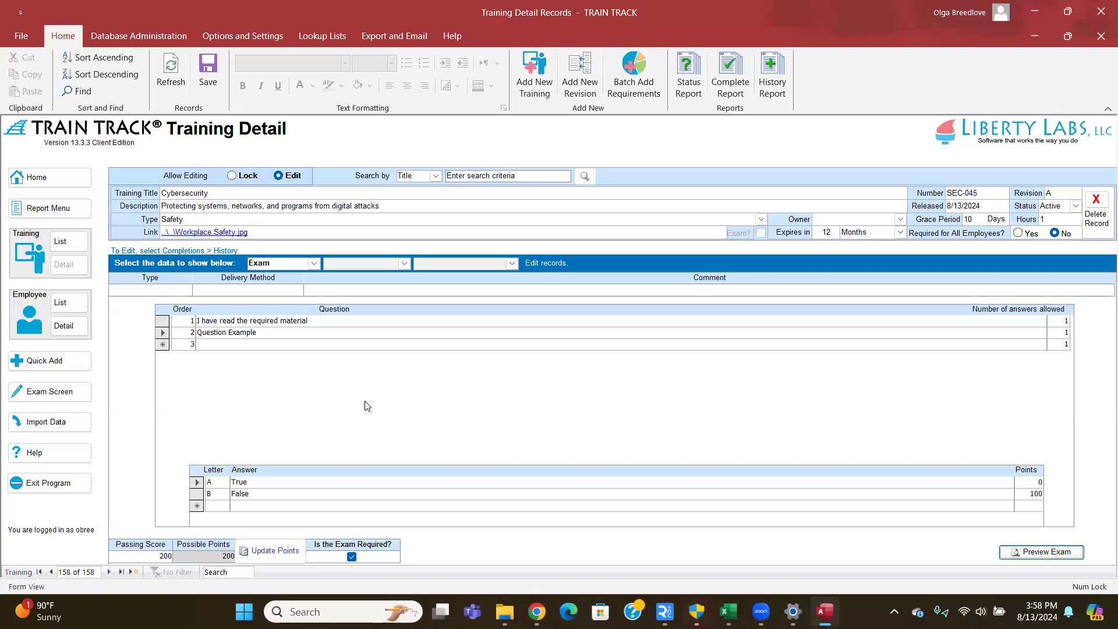
- Switch the data view to Classes > Scheduled
left_click(314, 264)
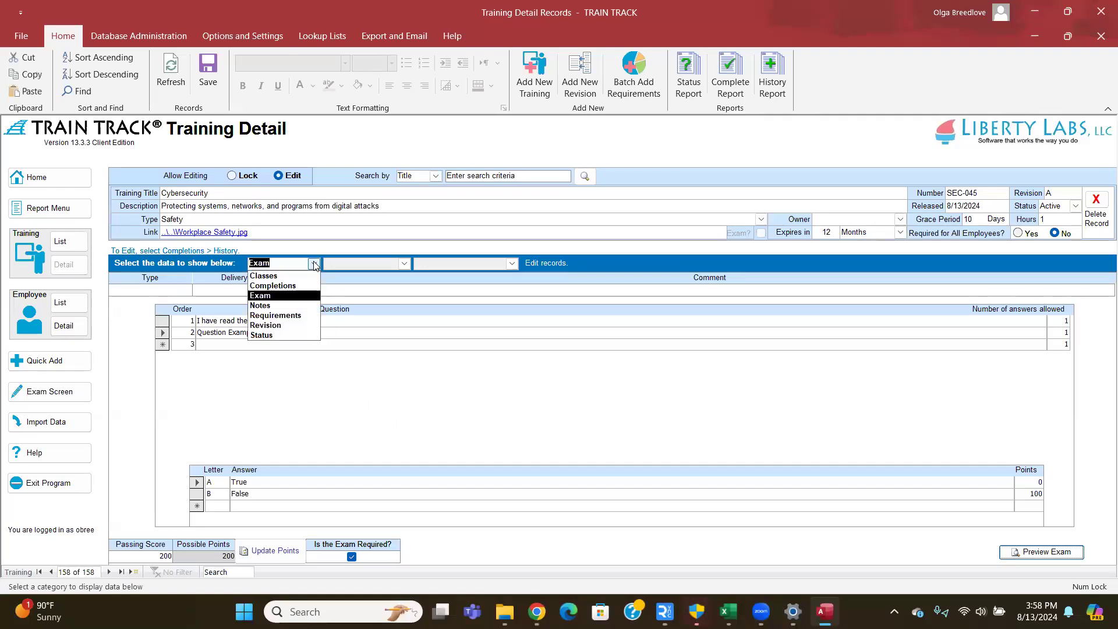
left_click(266, 276)
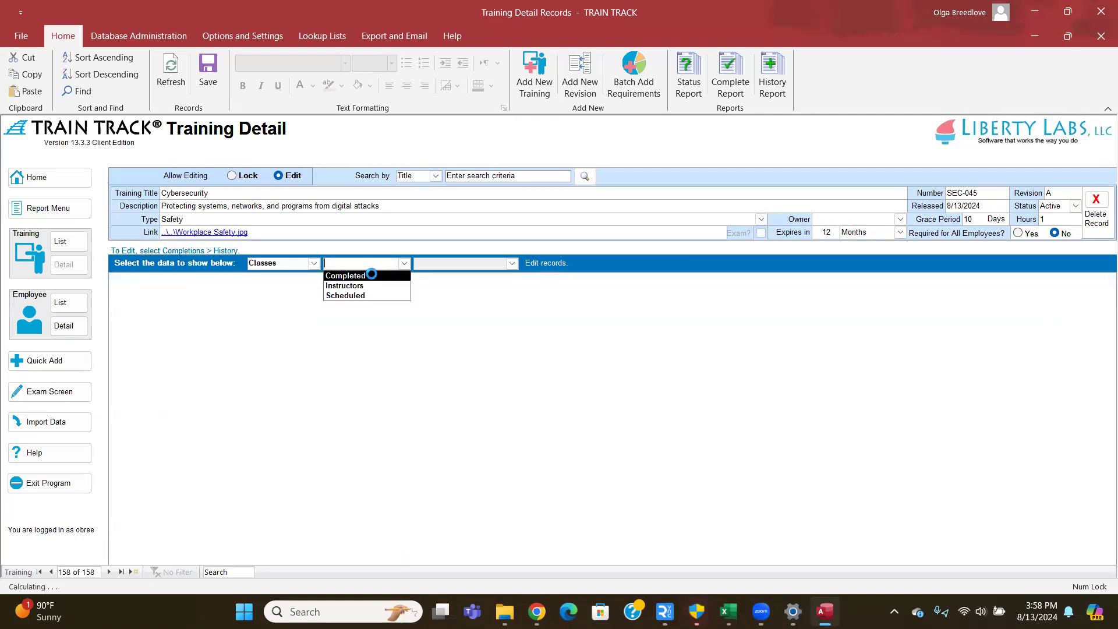
left_click(361, 292)
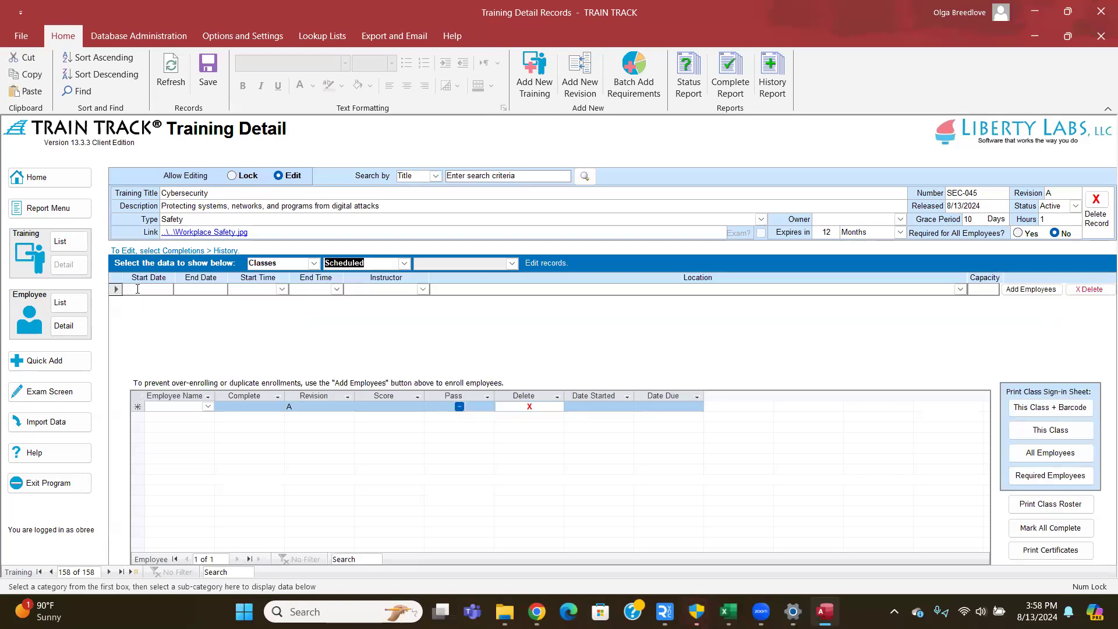
- Set the class start date to 8/13/2024, running 4:00 to 5:00 PM
left_click(138, 289)
left_click(181, 289)
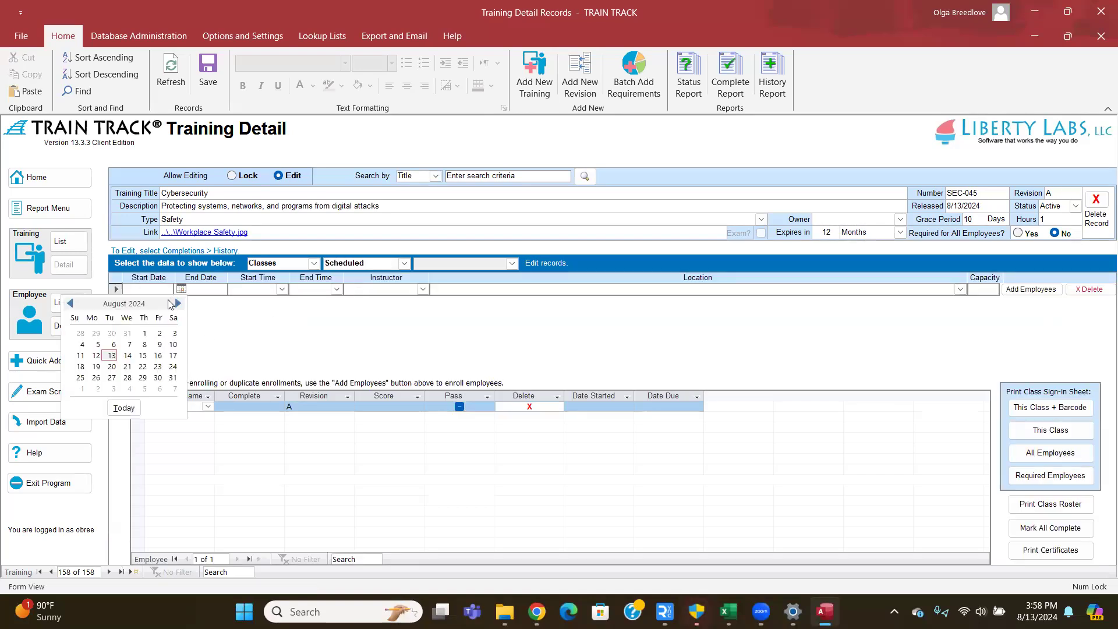
left_click(111, 356)
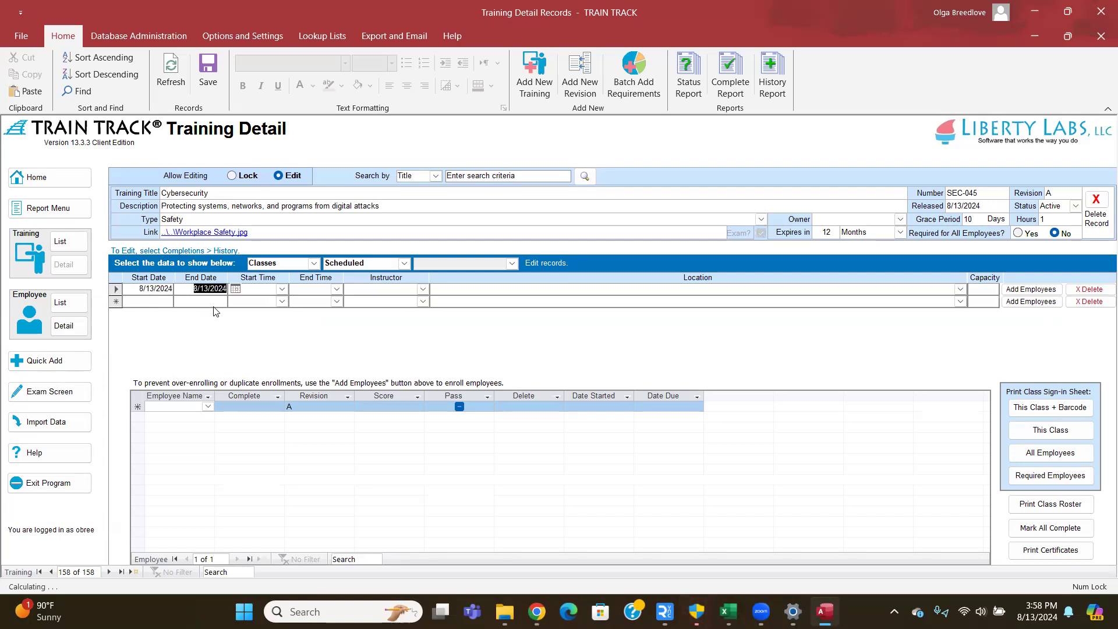
key("Tab")
left_click(282, 289)
type("4:00 PM")
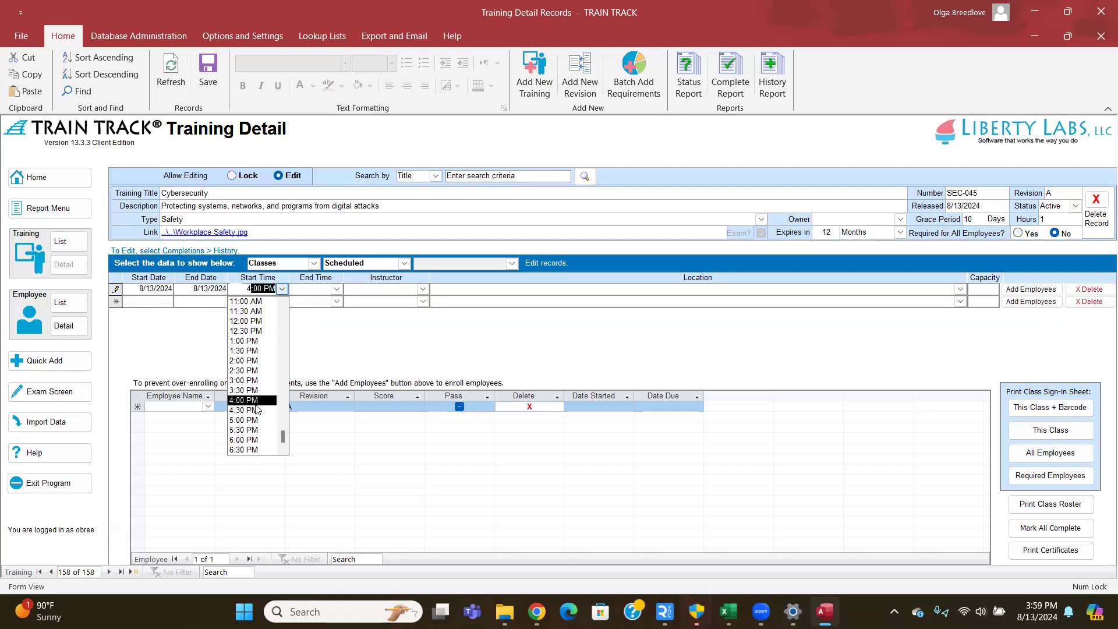
key("Return")
key("Tab")
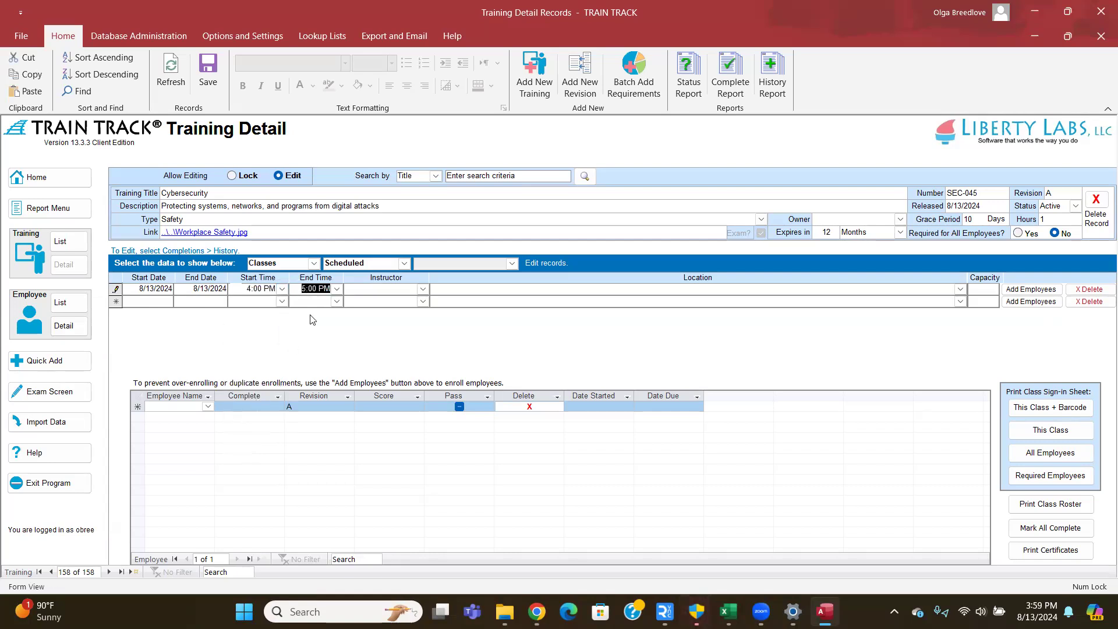
left_click(337, 289)
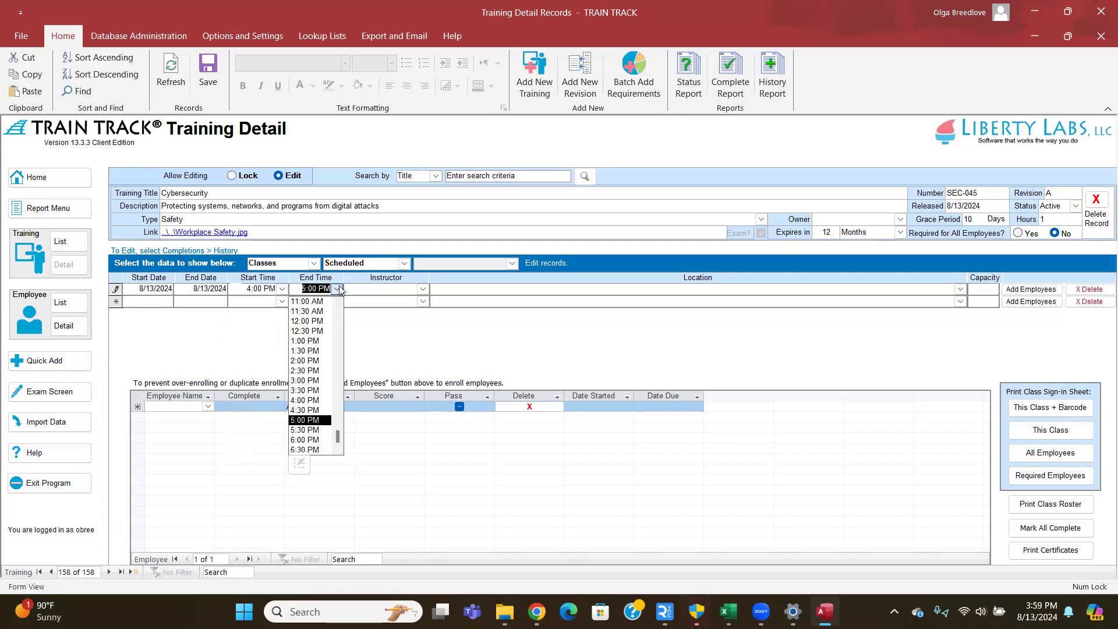
left_click(337, 289)
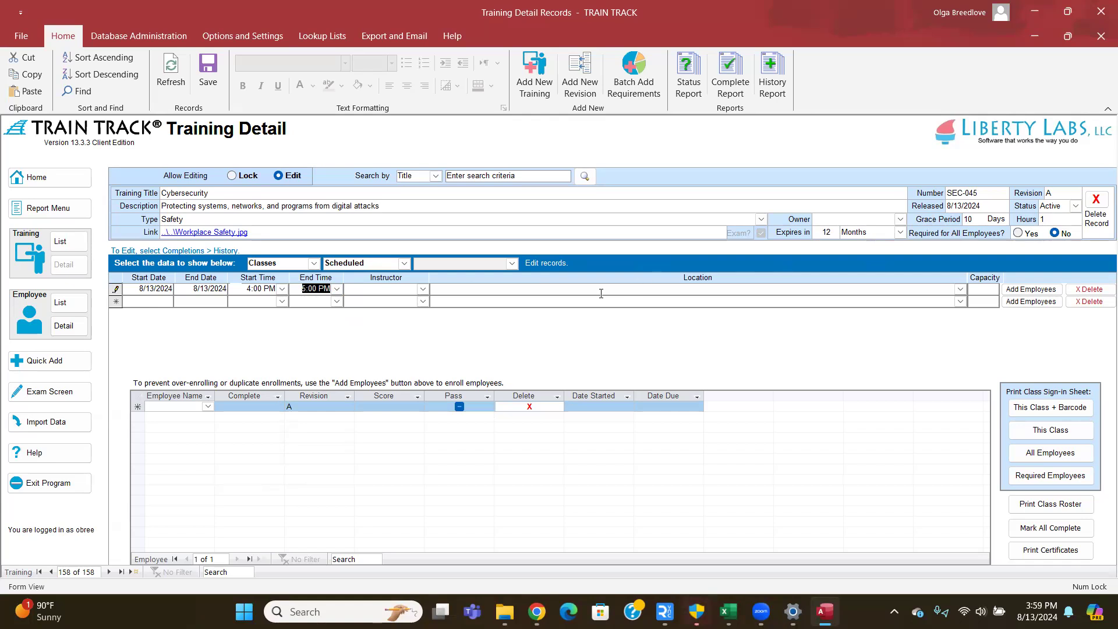
- Add IT Manager as a new instructor and assign them to the class
left_click(423, 290)
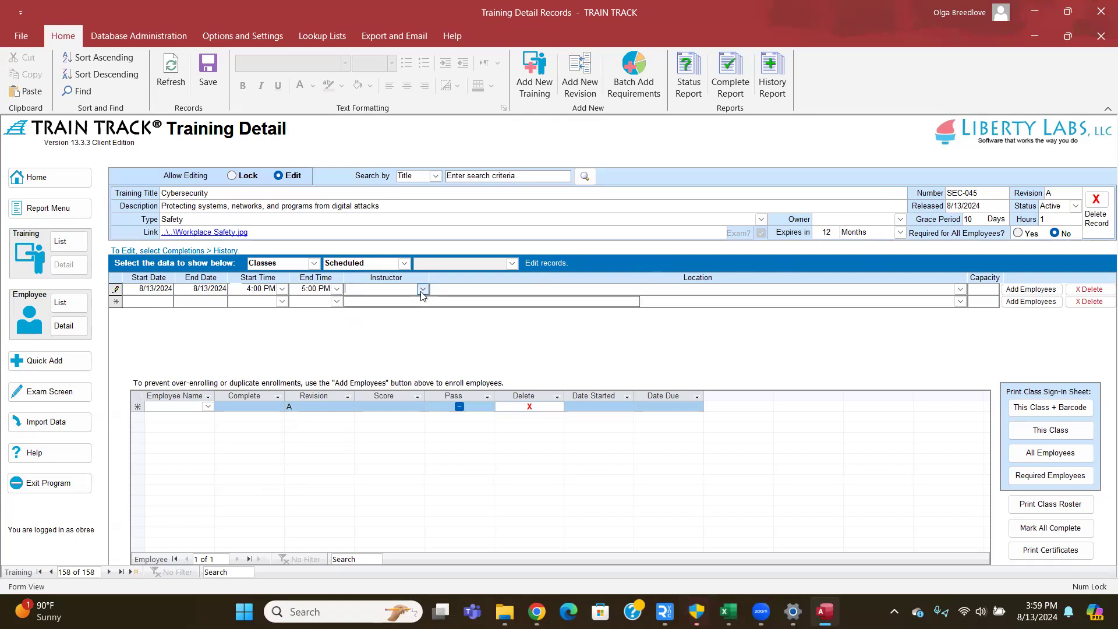
left_click(425, 289)
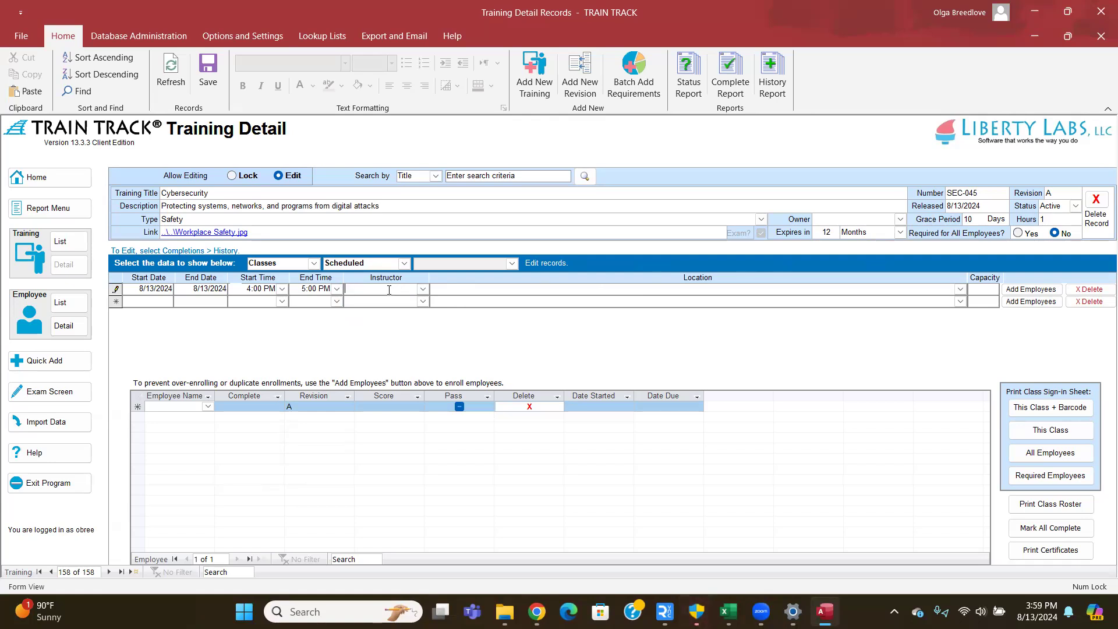
type("Manager")
key("Tab")
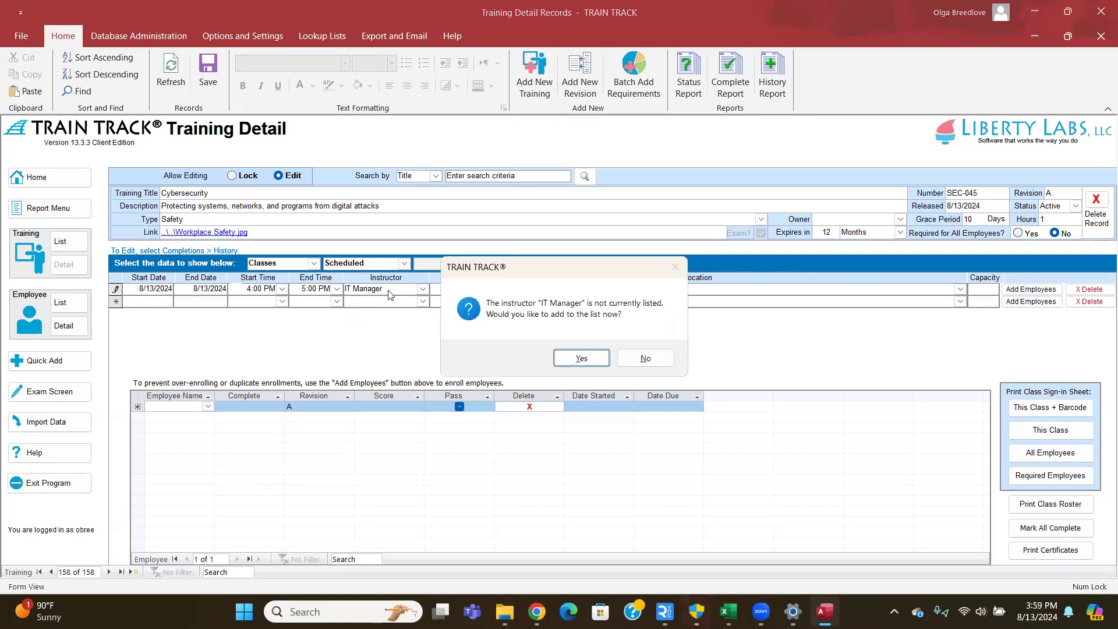
left_click(594, 360)
left_click(422, 290)
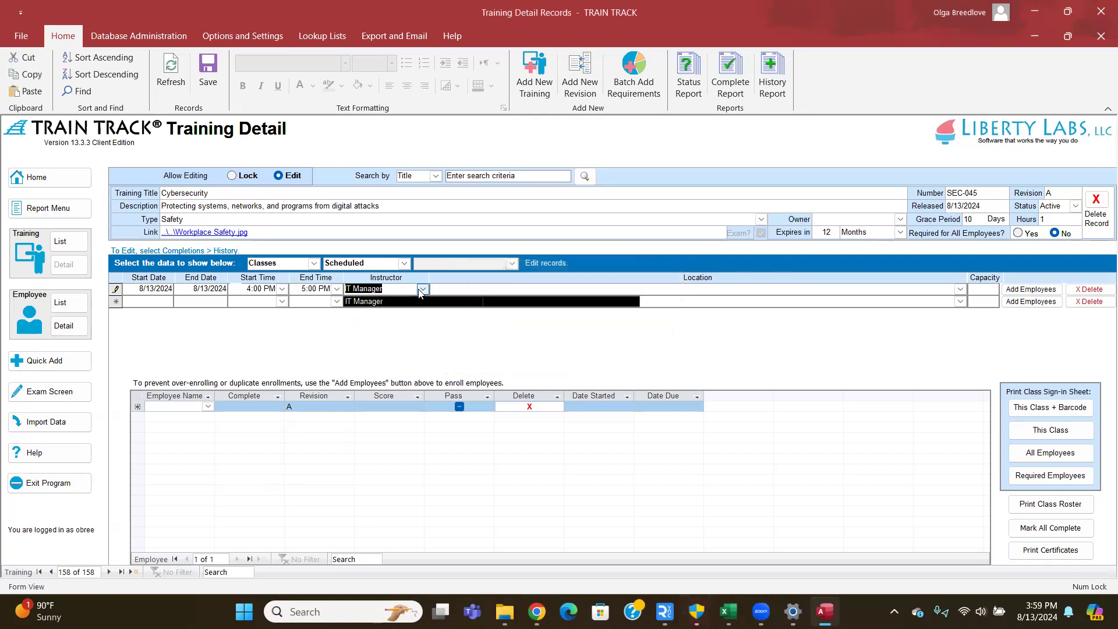
left_click(423, 289)
left_click(422, 289)
left_click(422, 289)
- Set the class location to Cafeteria
left_click(432, 290)
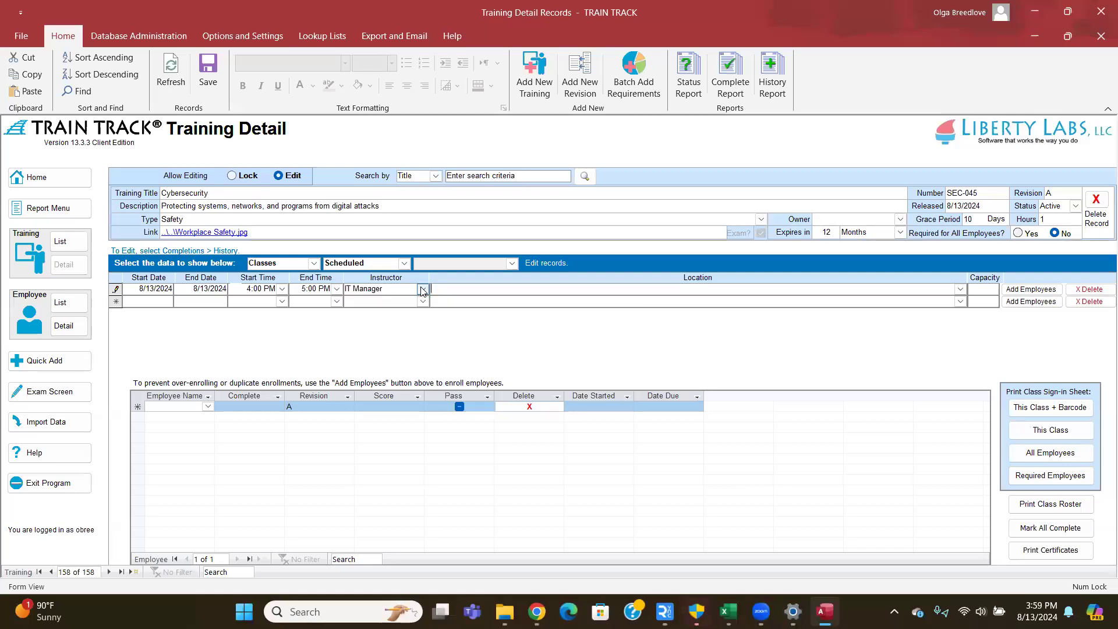
left_click(960, 289)
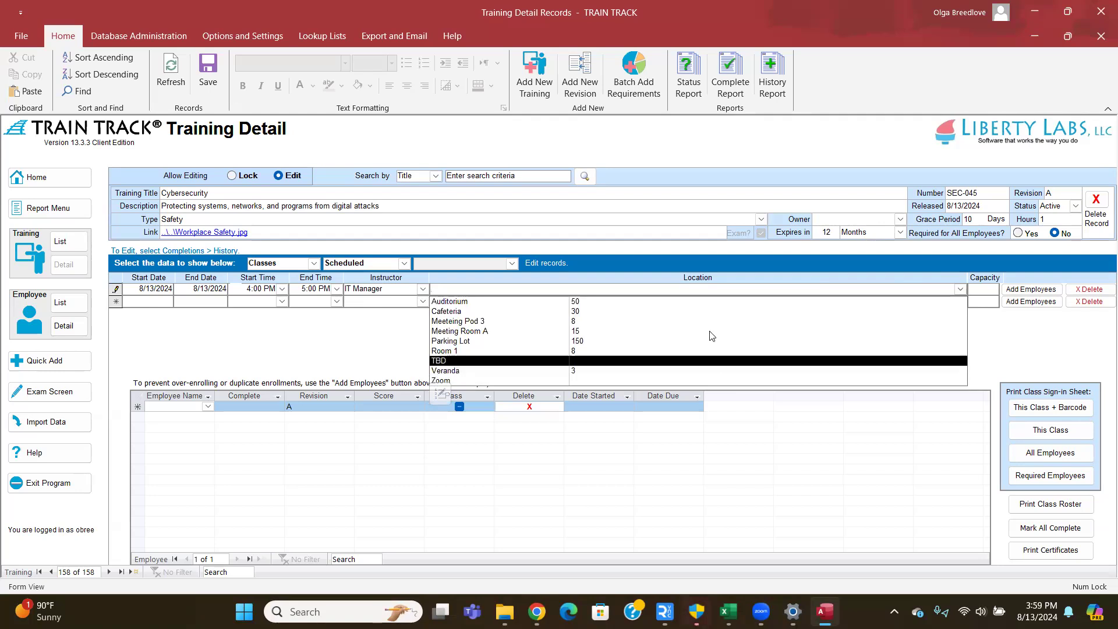
left_click(686, 315)
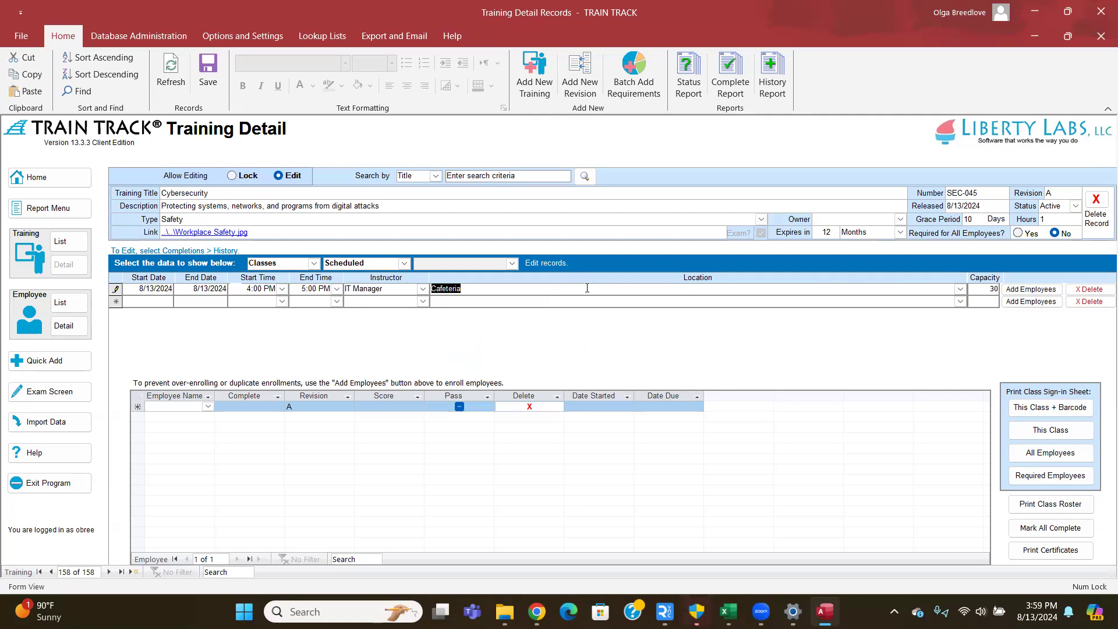
left_click(629, 289)
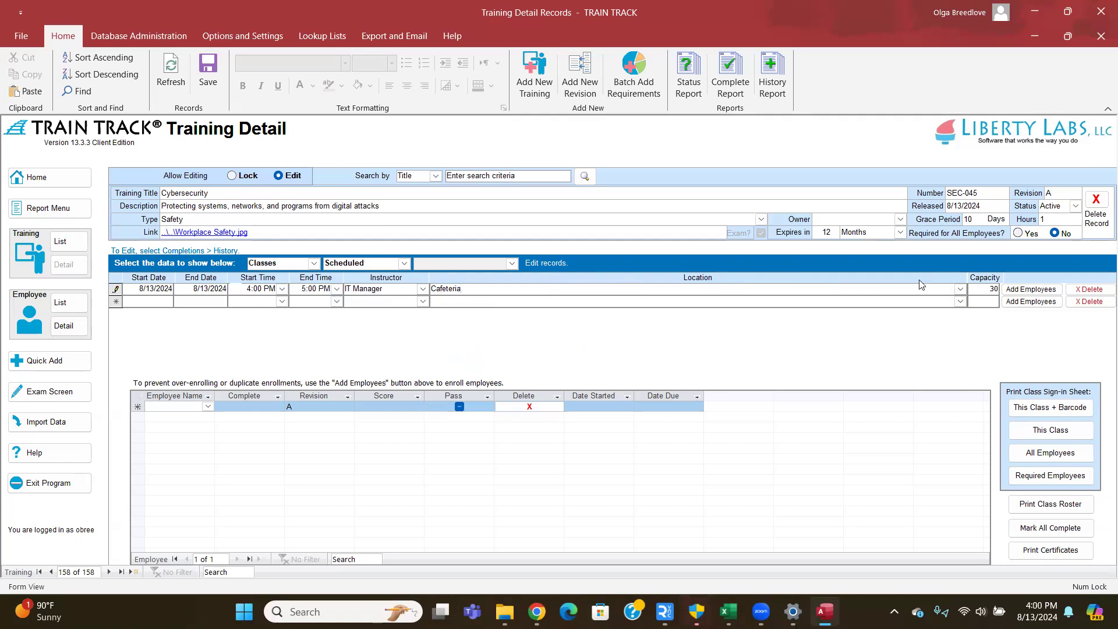
left_click(1030, 289)
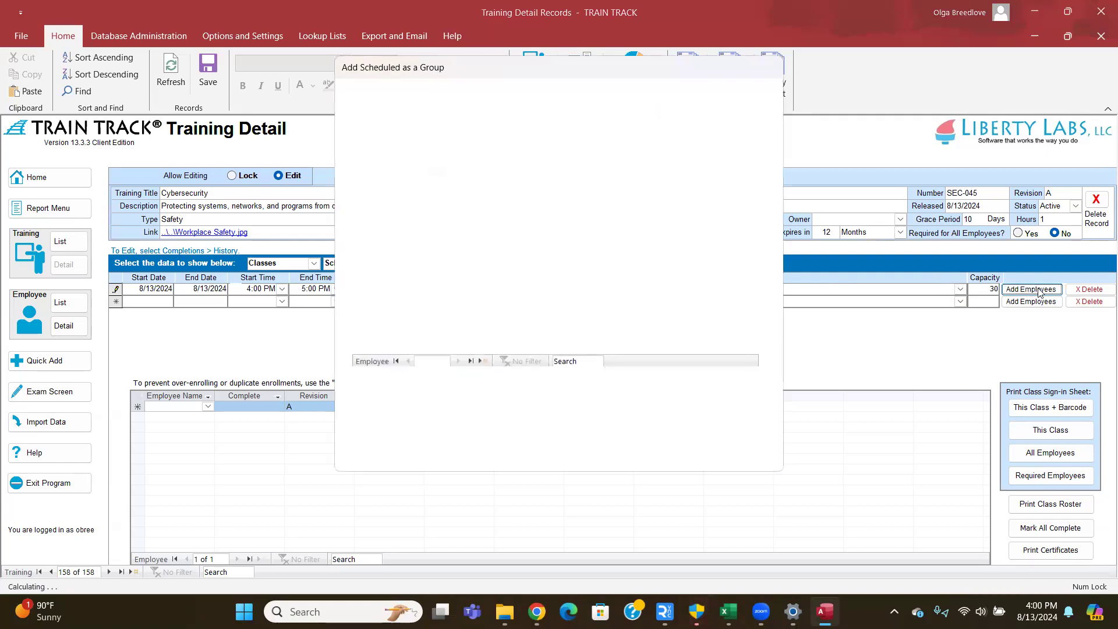
- Filter by the Analyst job title and check every Analyst
left_click(509, 121)
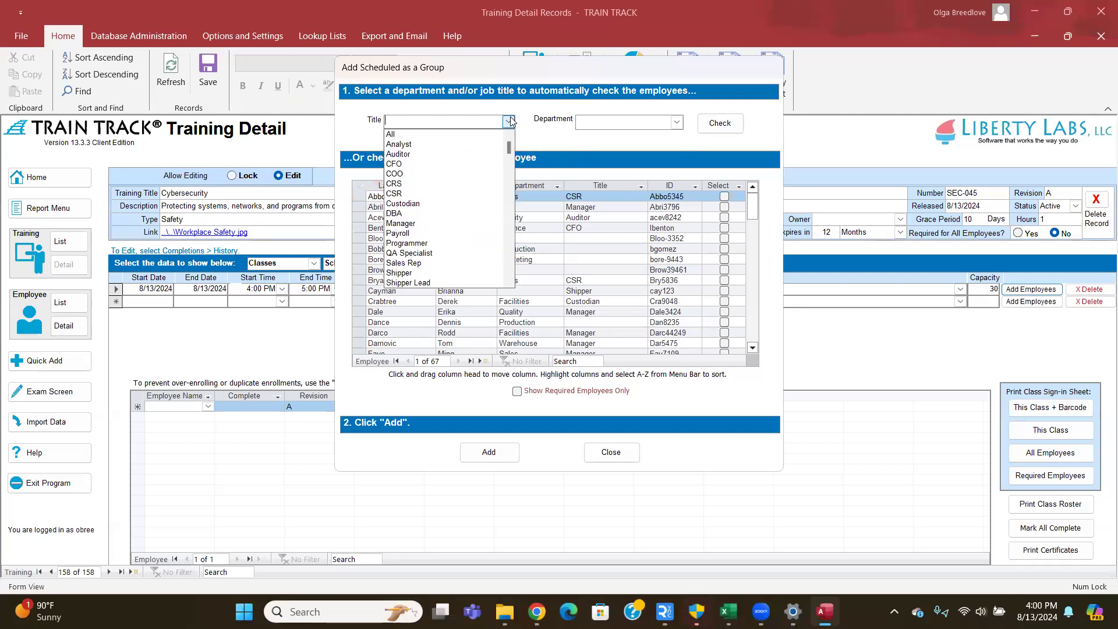
left_click(492, 147)
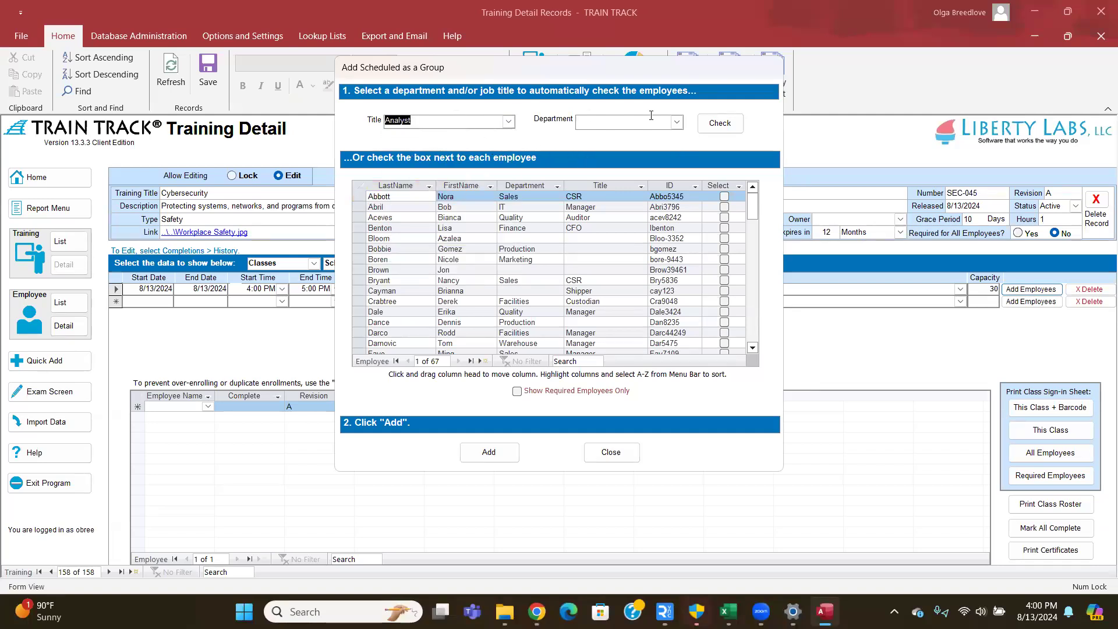
left_click(724, 122)
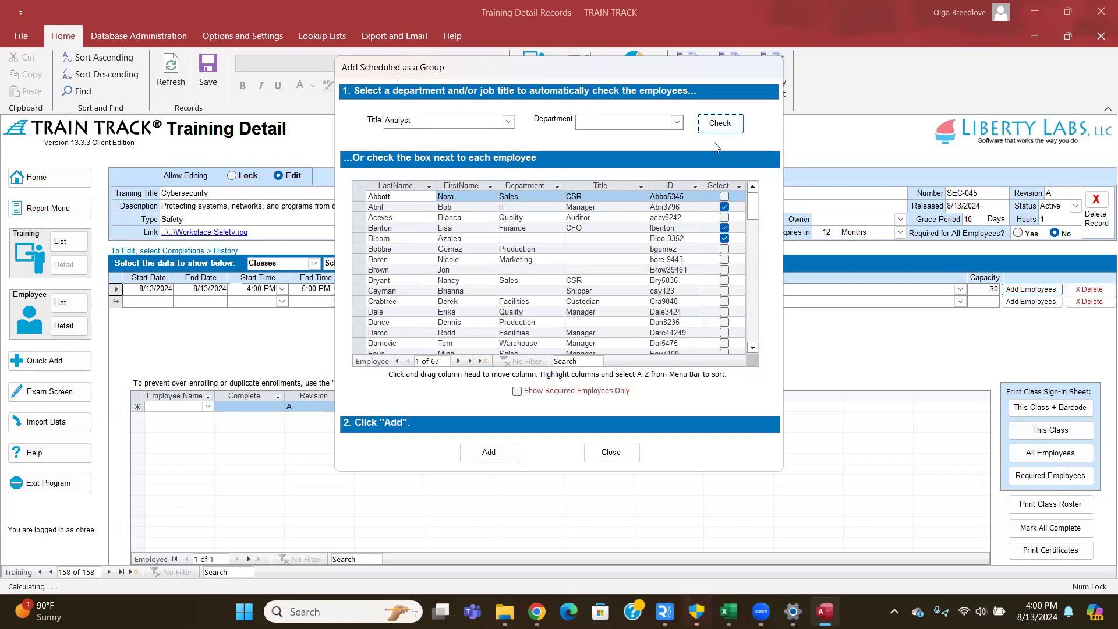
- Check all Management department employees plus one more, then enroll them in the class
left_click(677, 123)
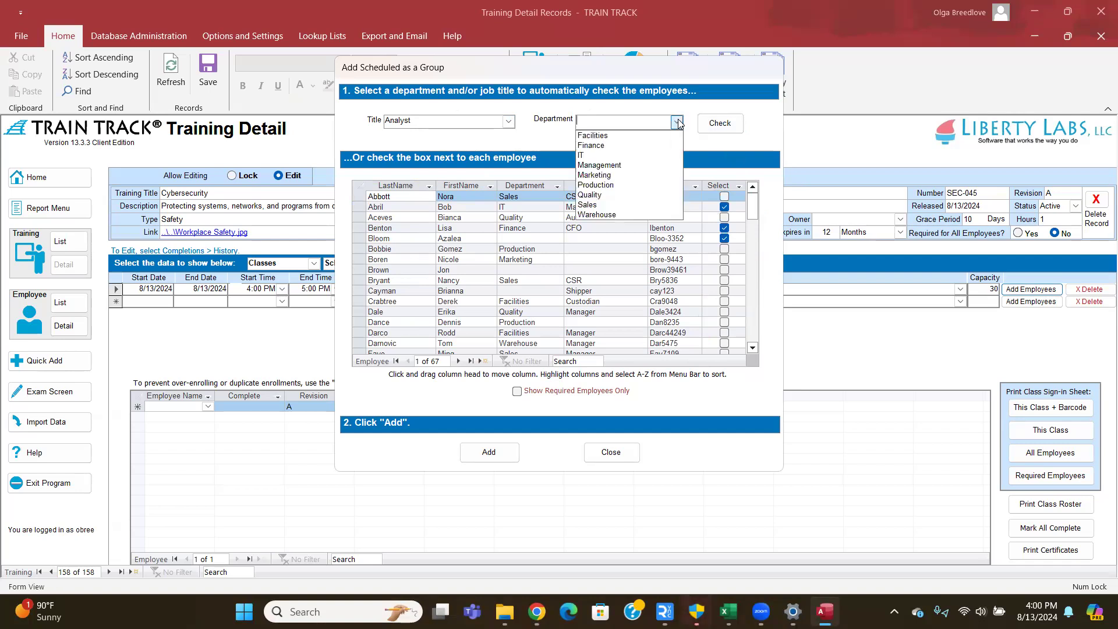
left_click(672, 167)
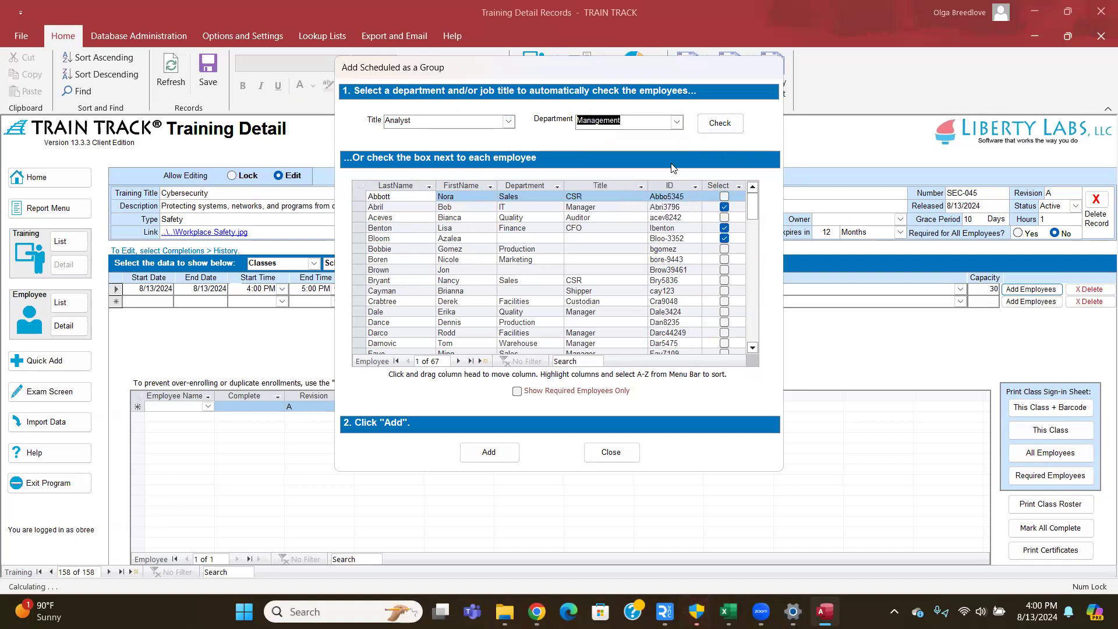
left_click(721, 125)
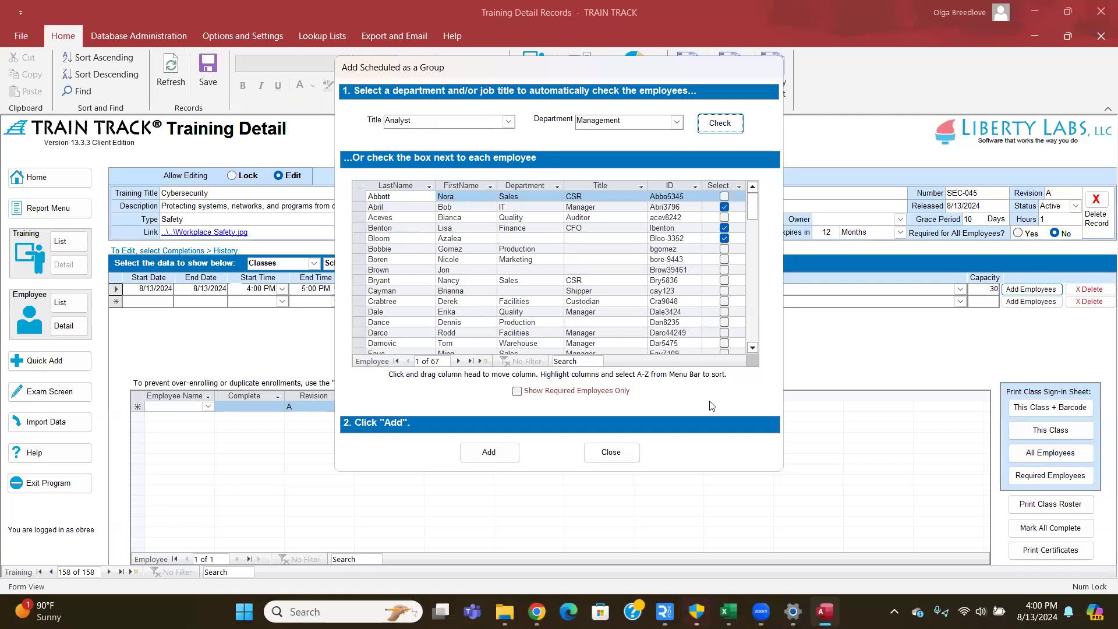
left_click_drag(755, 210, 757, 271)
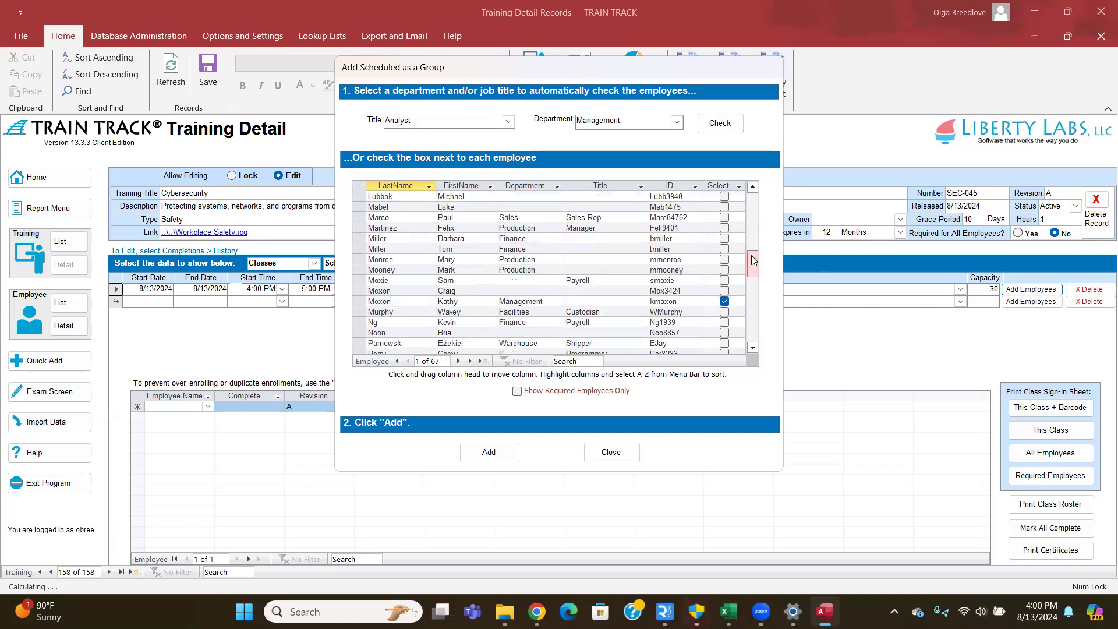
left_click(725, 228)
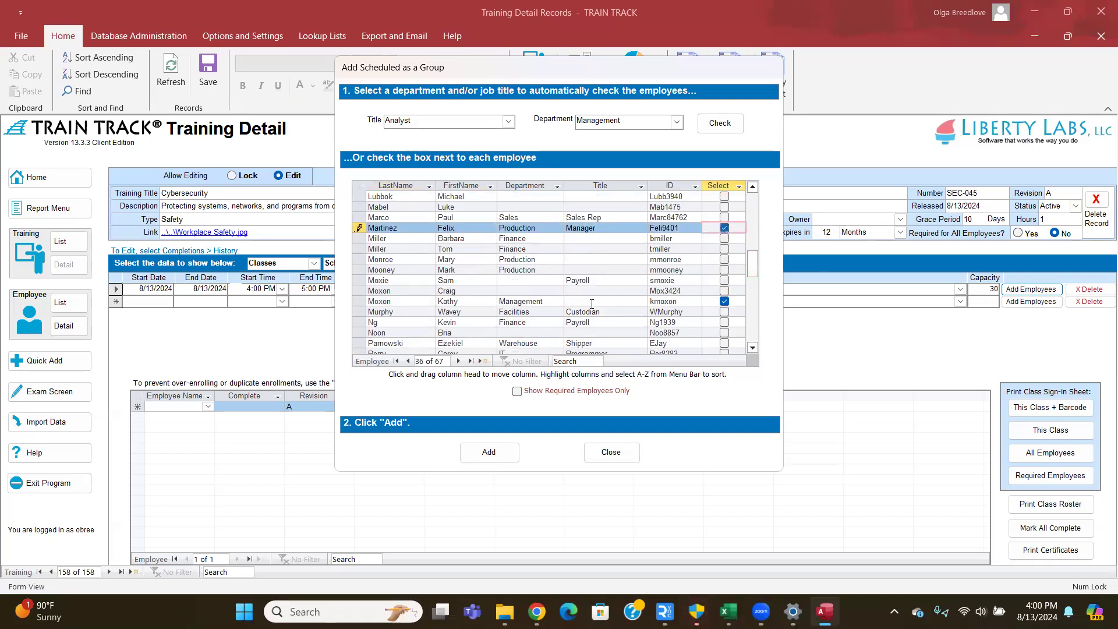
scroll(587, 311, "down", 2)
scroll(587, 311, "down", 1)
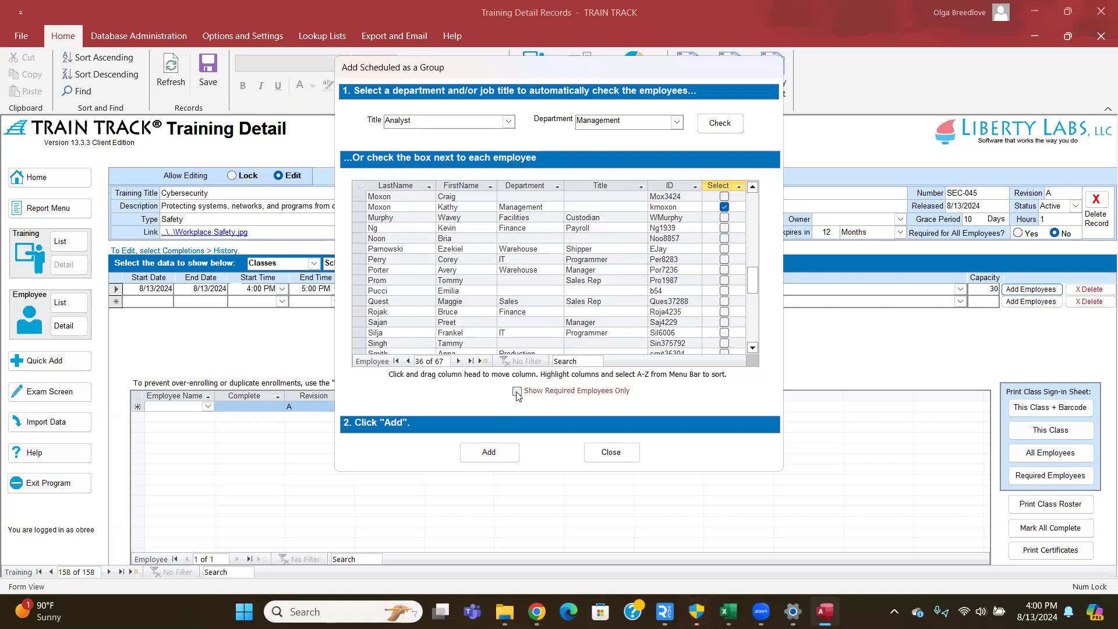
left_click(501, 452)
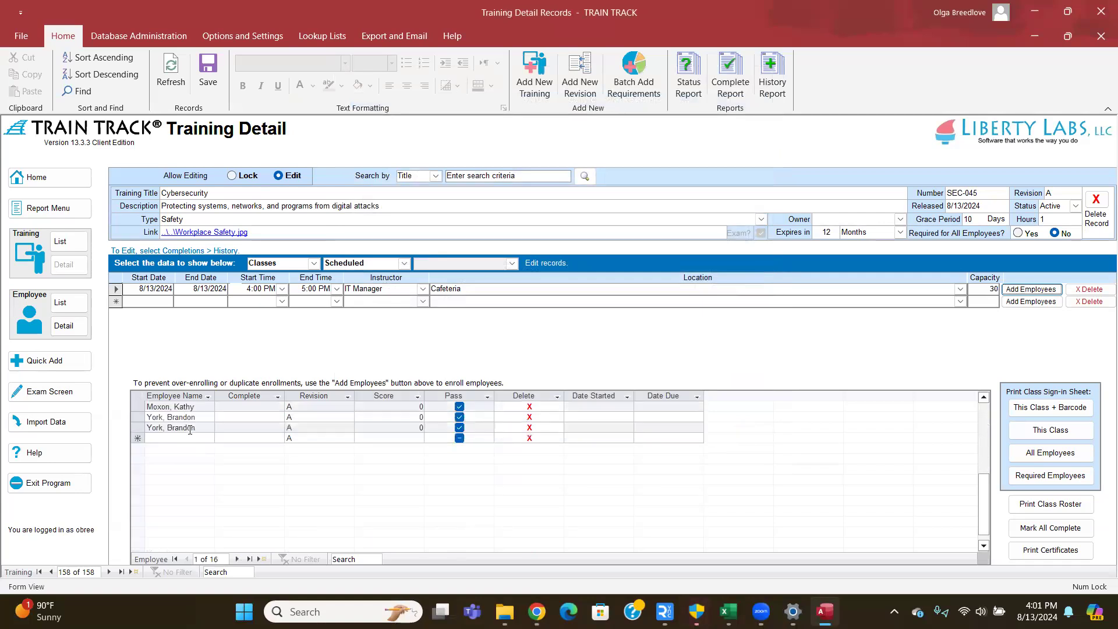
left_click(1051, 407)
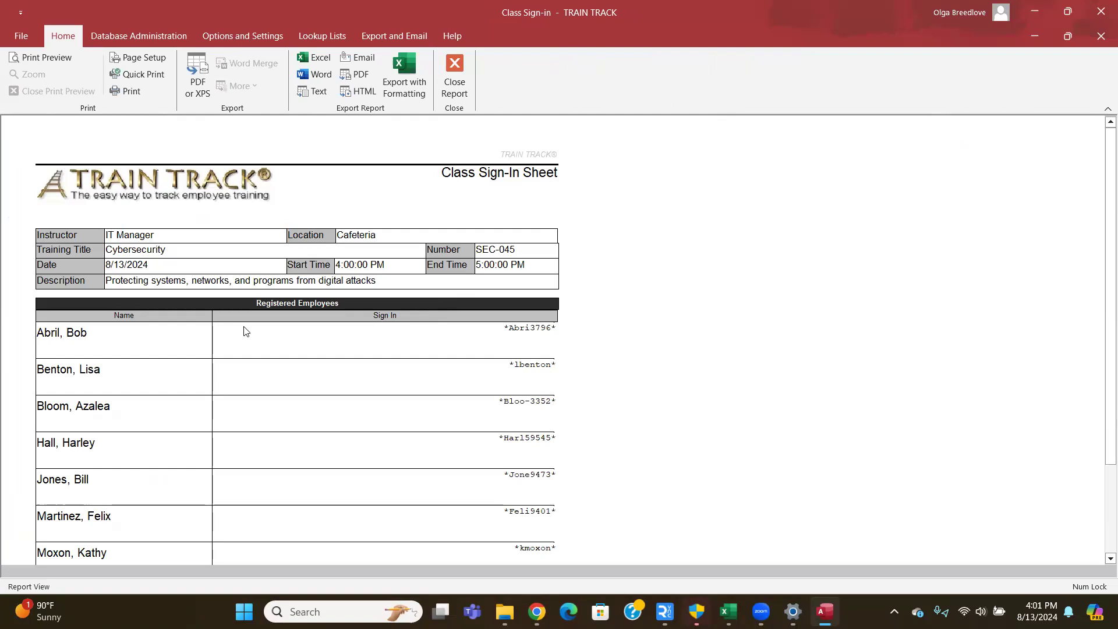
scroll(336, 340, "down", 5)
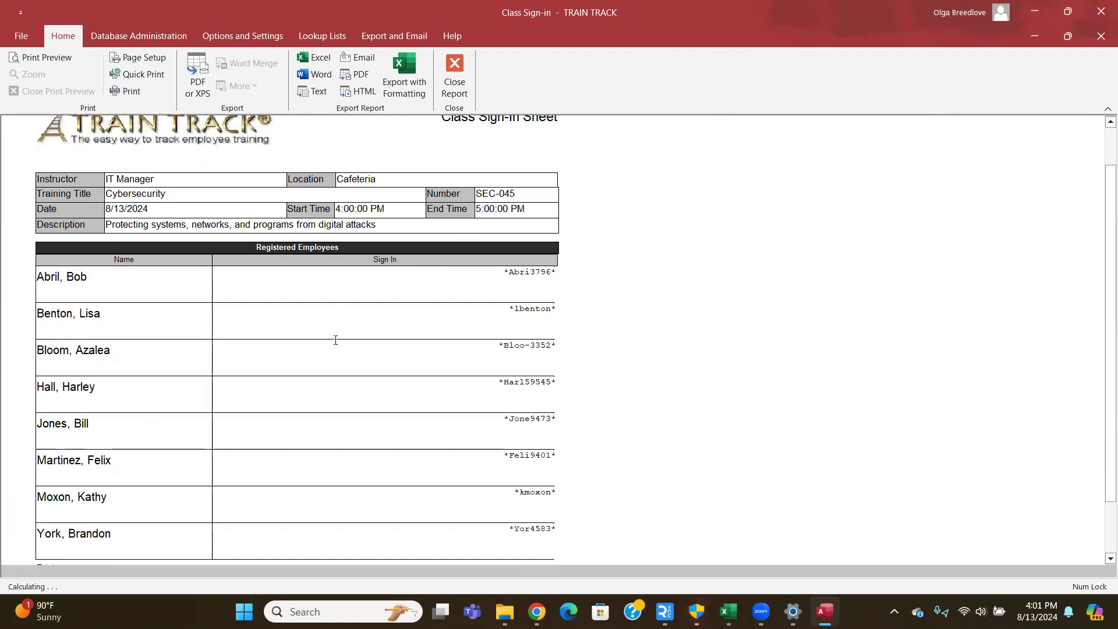
scroll(335, 340, "up", 4)
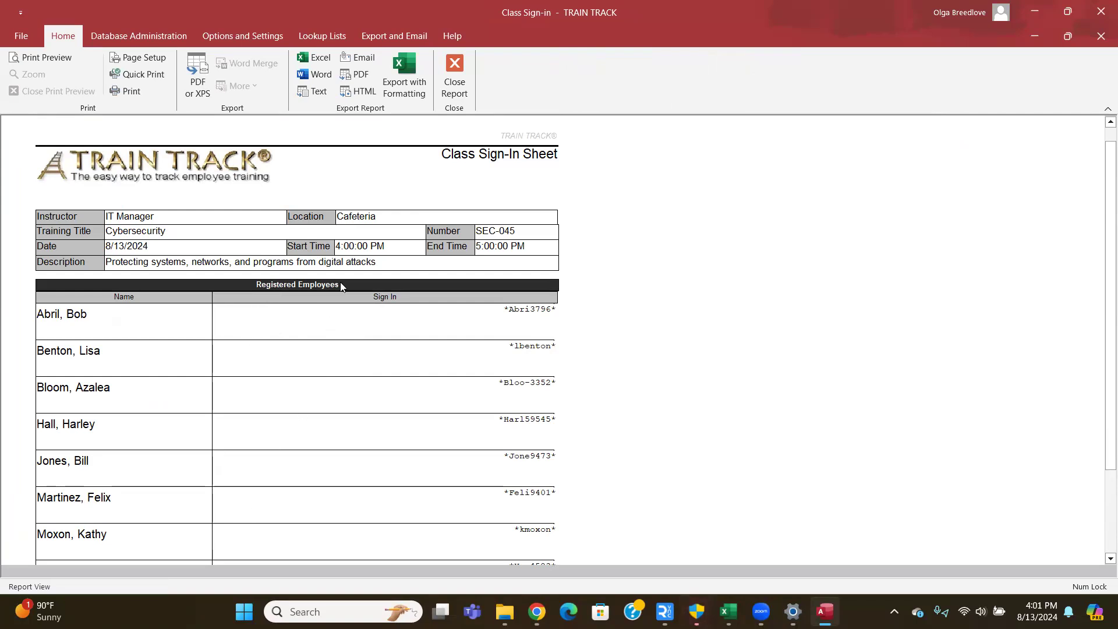
left_click(446, 82)
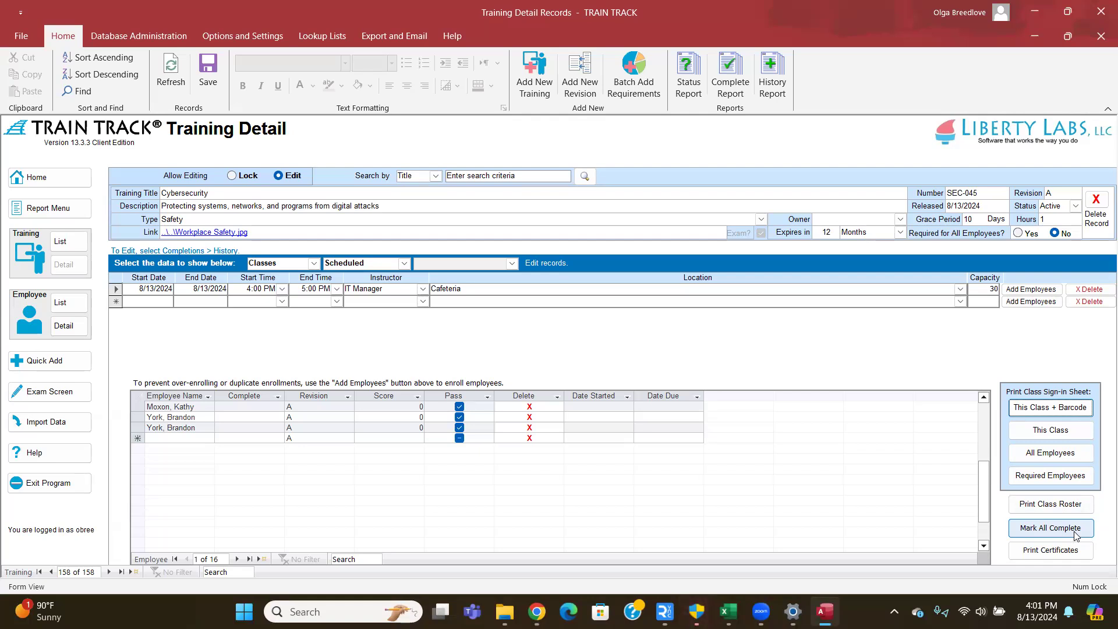
left_click(233, 408)
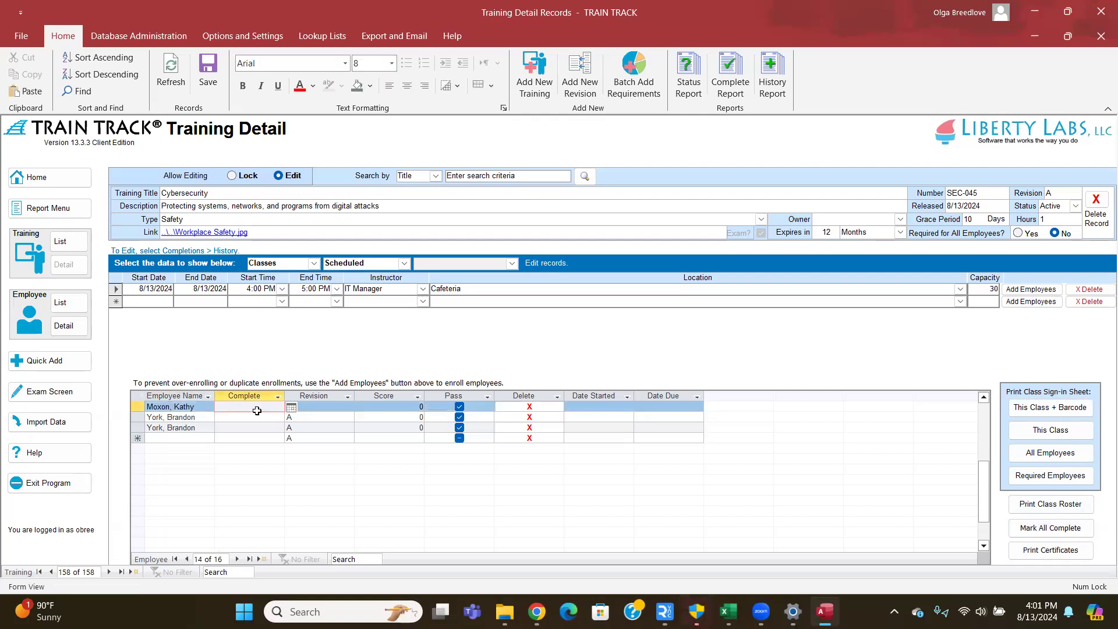
left_click(242, 417)
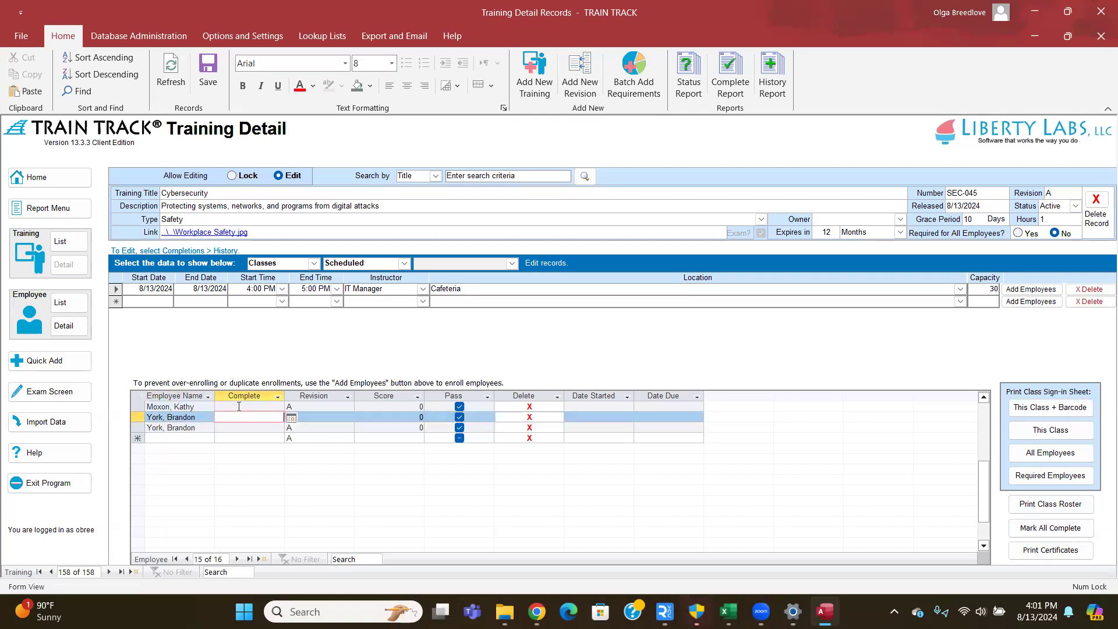
left_click(248, 408)
left_click(246, 425)
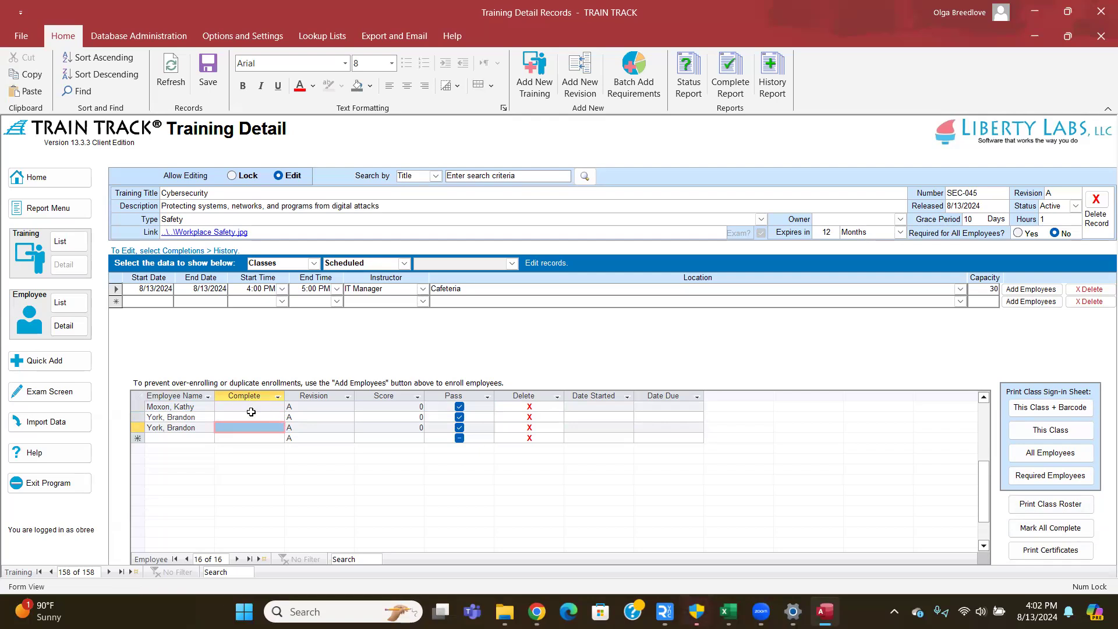
scroll(245, 418, "up", 1)
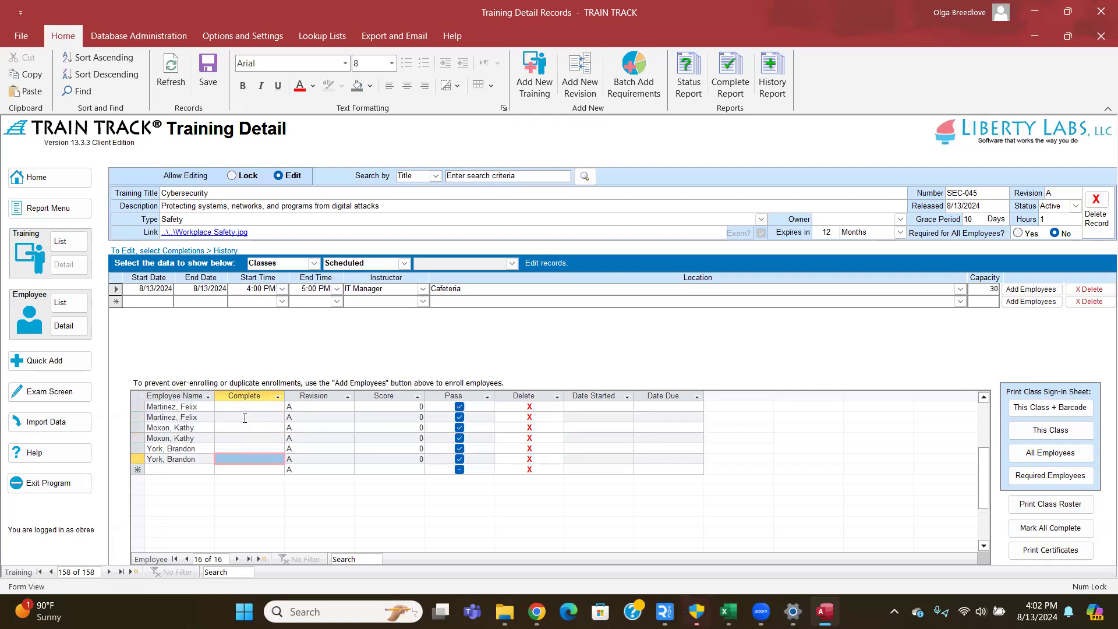
scroll(268, 421, "down", 2)
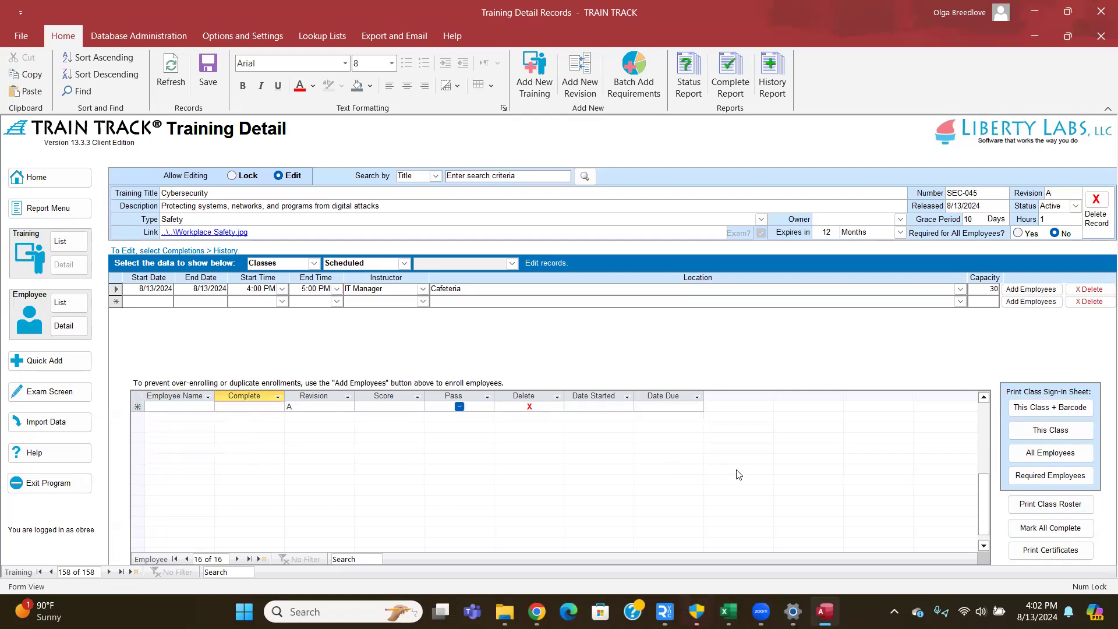
scroll(752, 474, "up", 1)
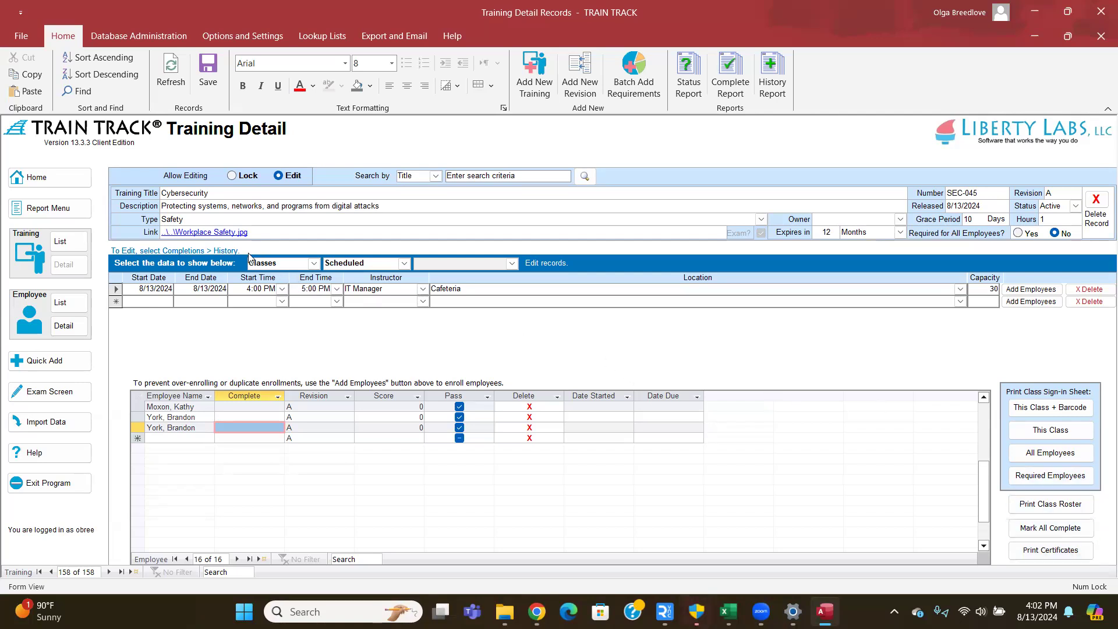
- Show Completions > History (Edit) and pick an employee for a new completion record
left_click(313, 263)
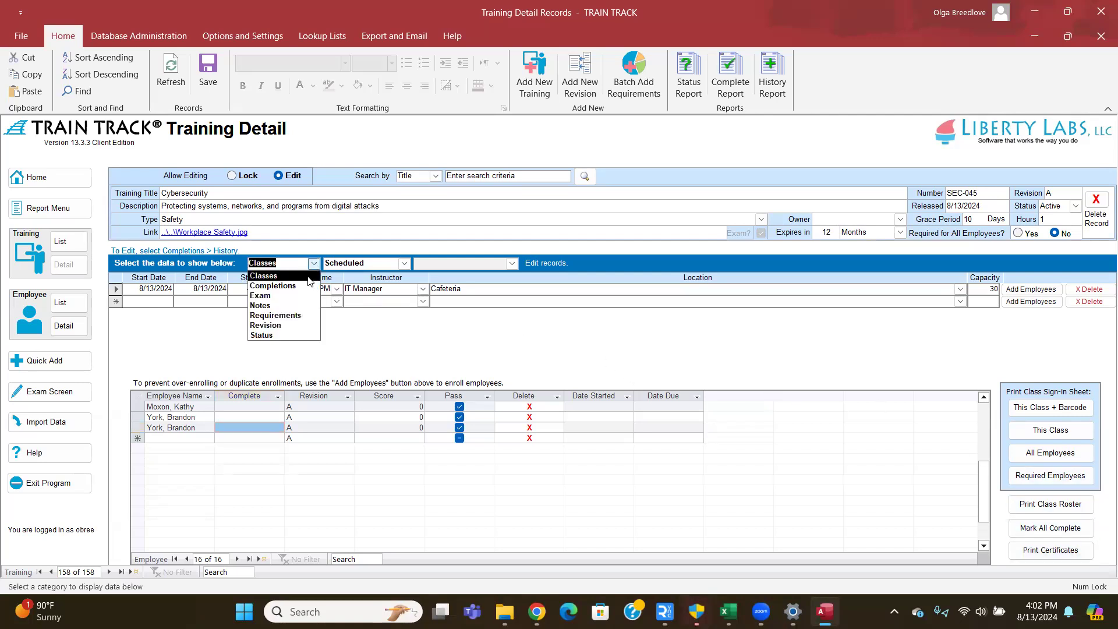
left_click(302, 286)
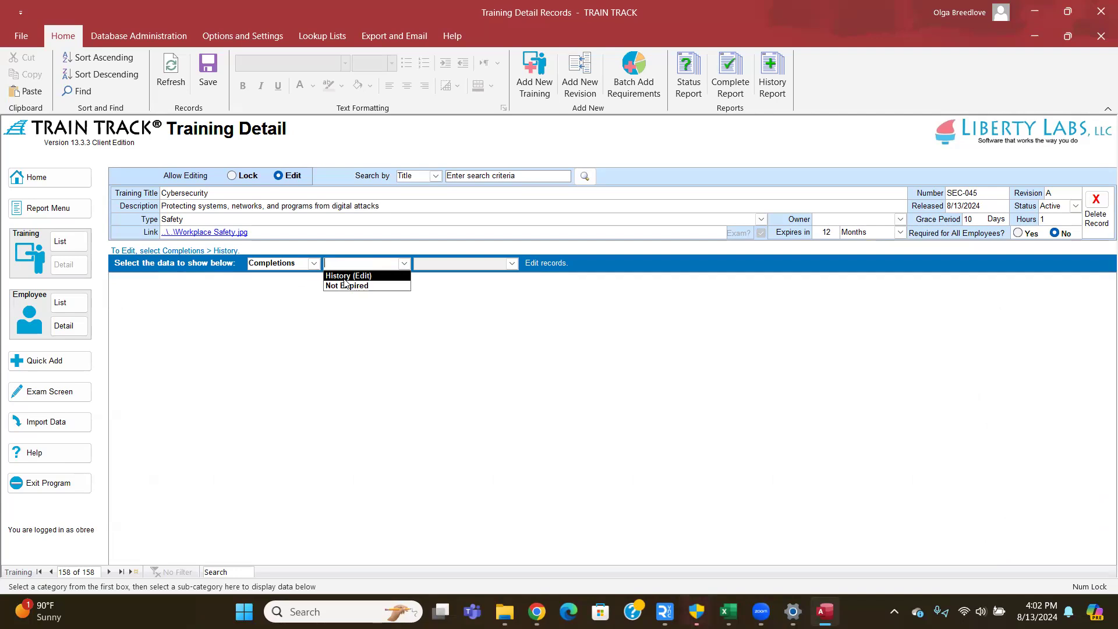
left_click(345, 277)
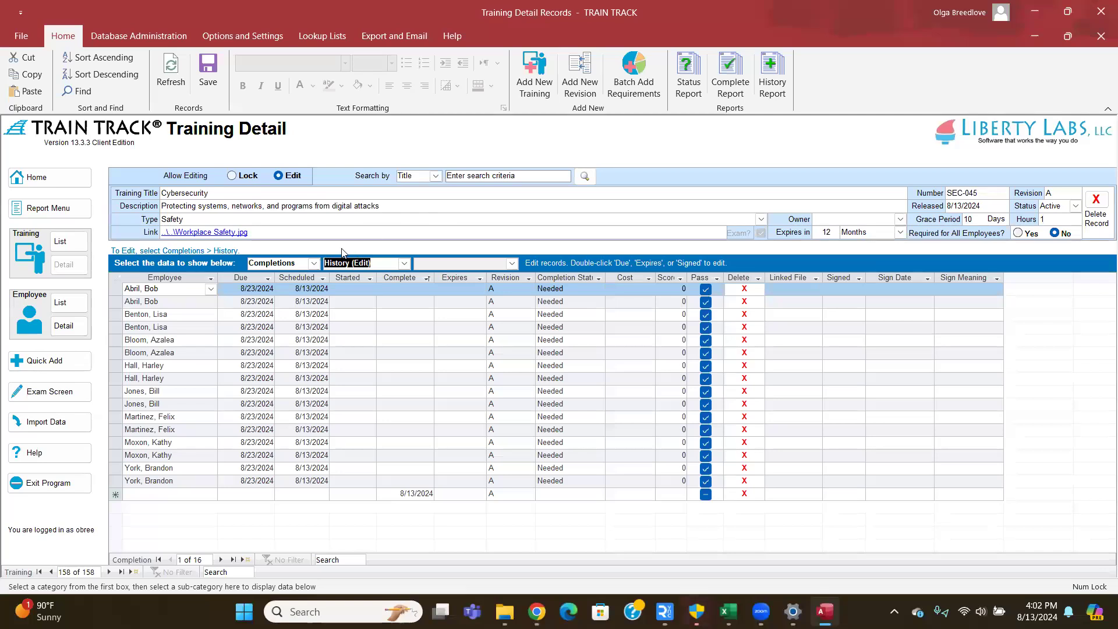
left_click(213, 496)
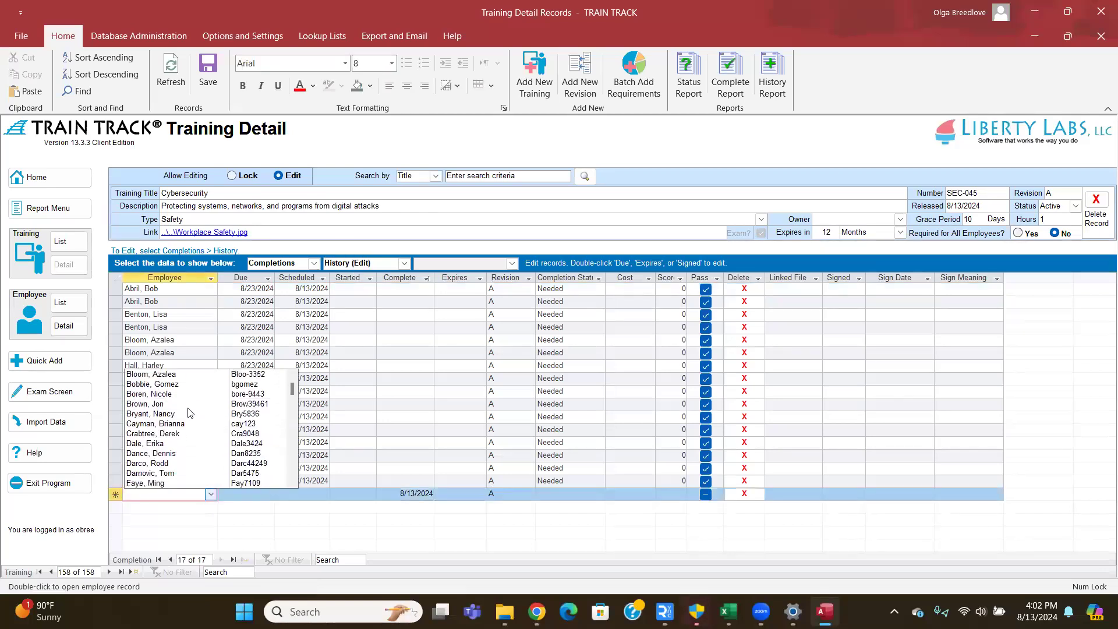
scroll(188, 412, "down", 1)
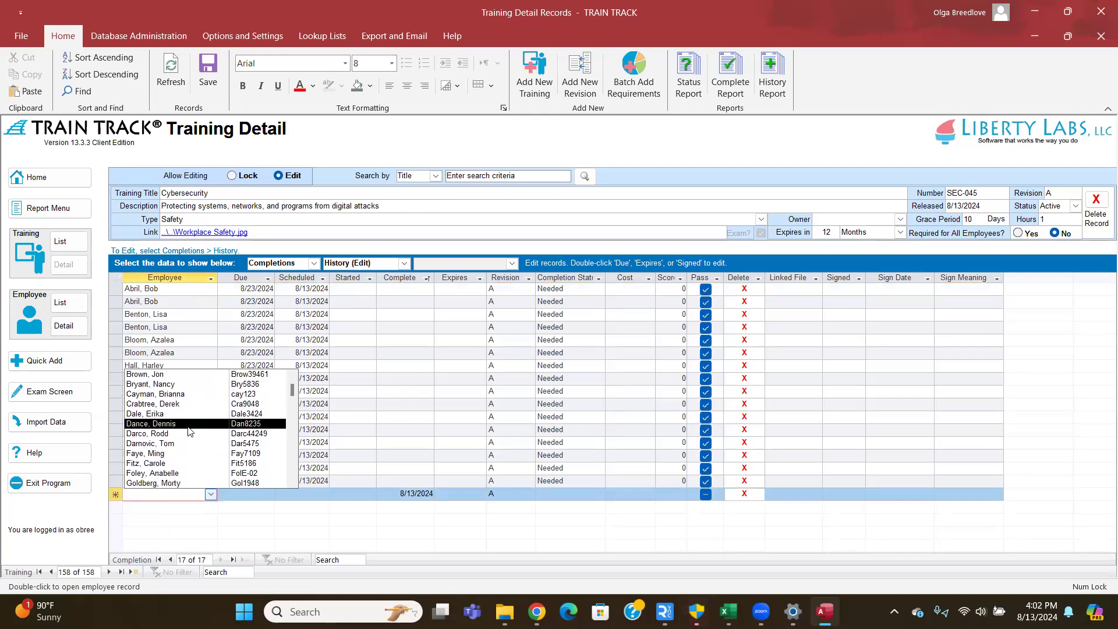
scroll(188, 431, "down", 1)
scroll(188, 431, "down", 1)
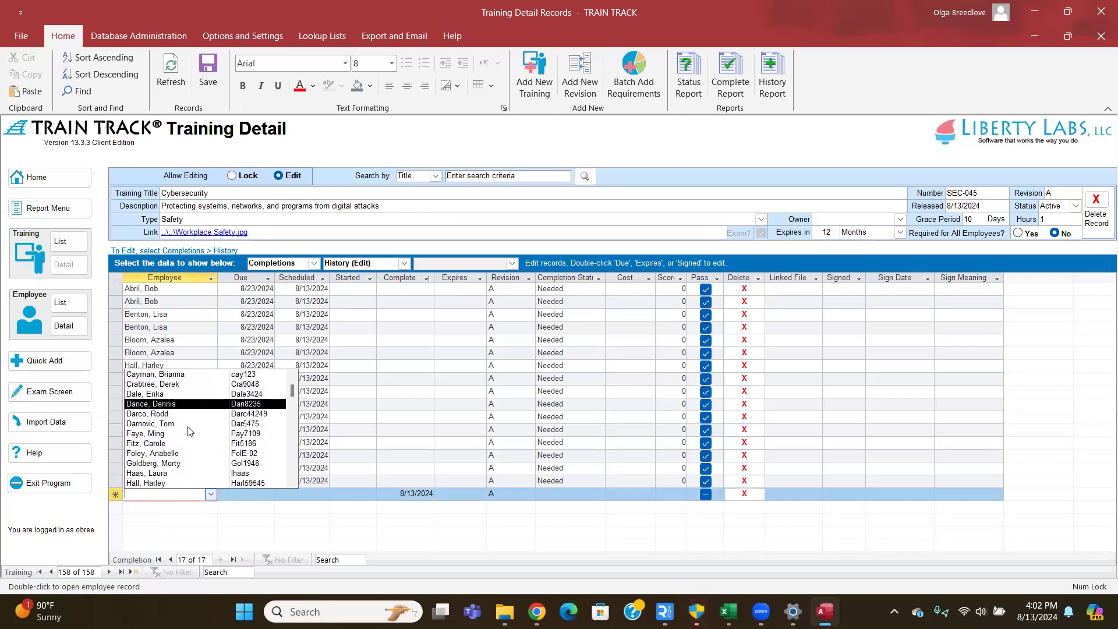
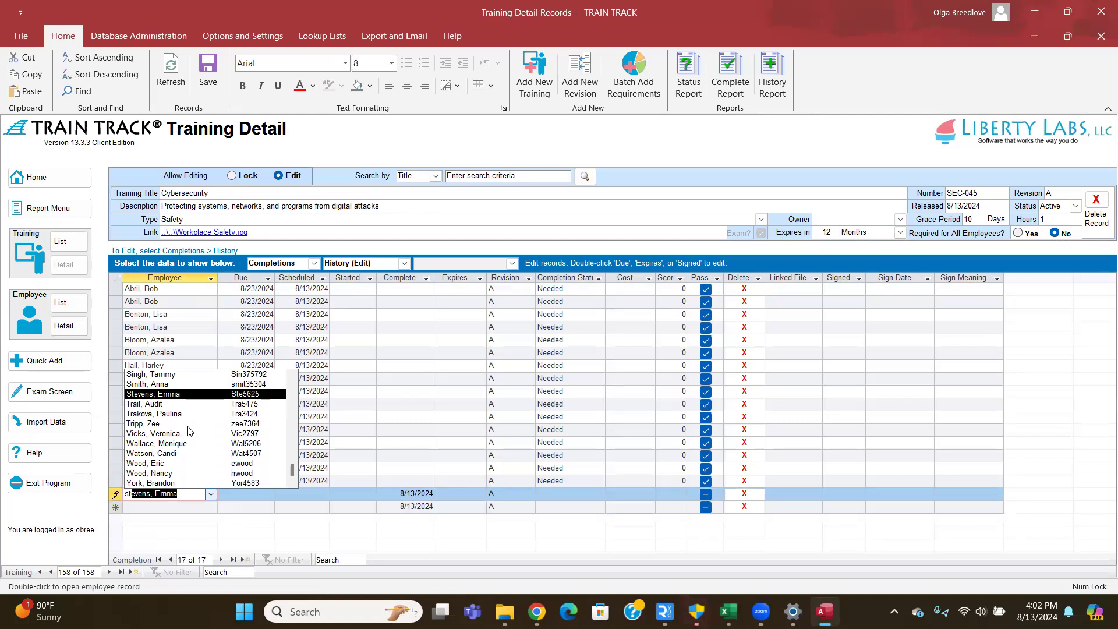
key("Tab")
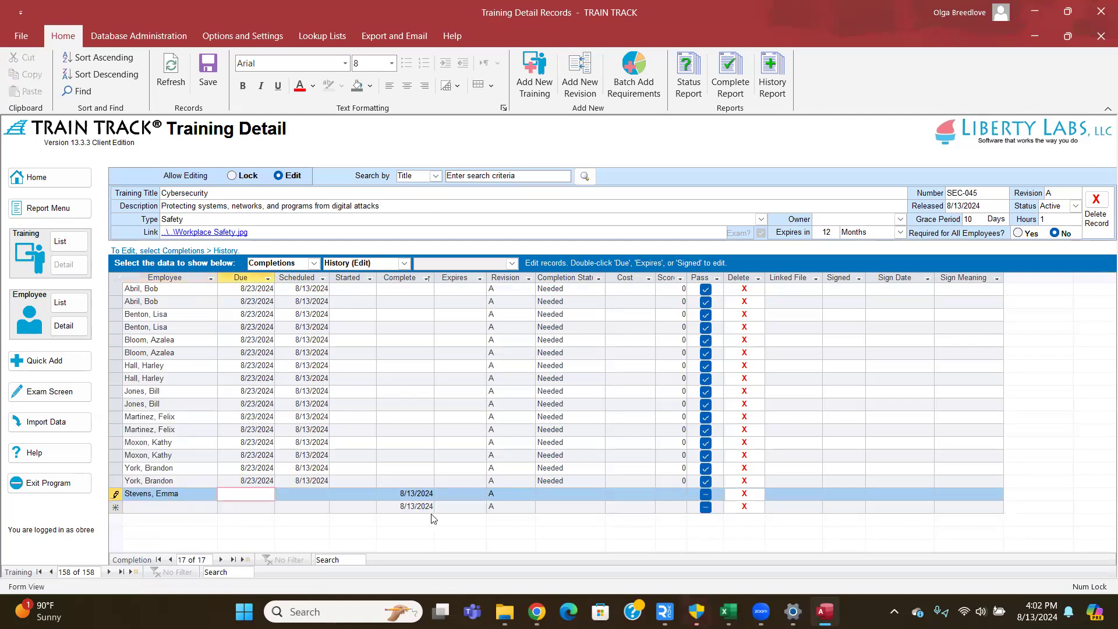
- Set the new record's completion date to 8/11/2024 and refresh to save it
left_click(409, 494)
double_click(409, 494)
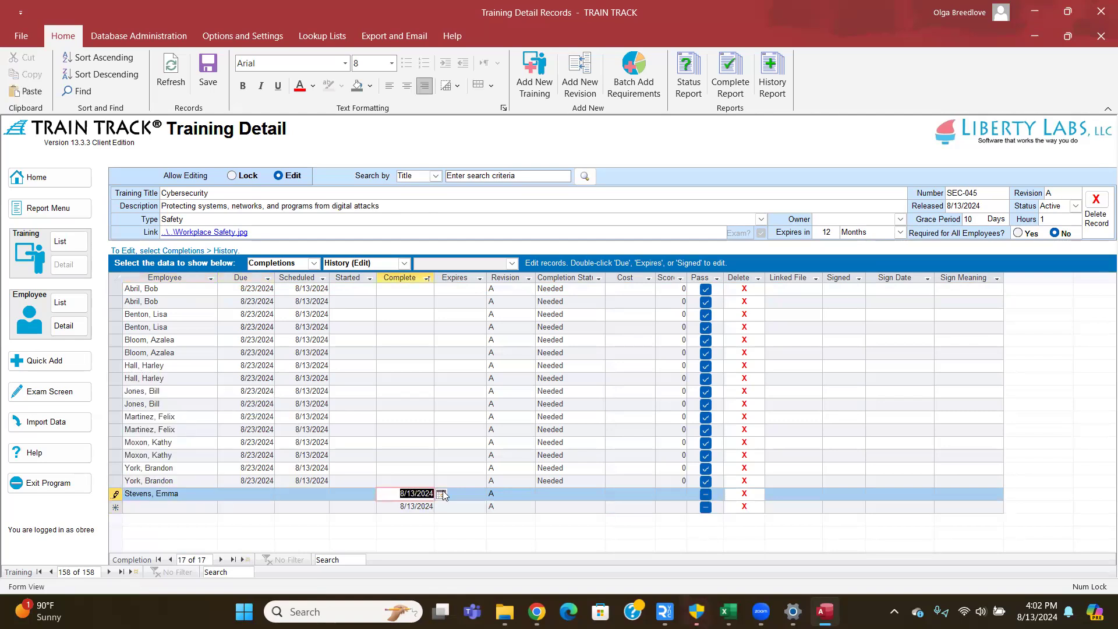
left_click(409, 494)
key("BackSpace")
type("1")
left_click(170, 73)
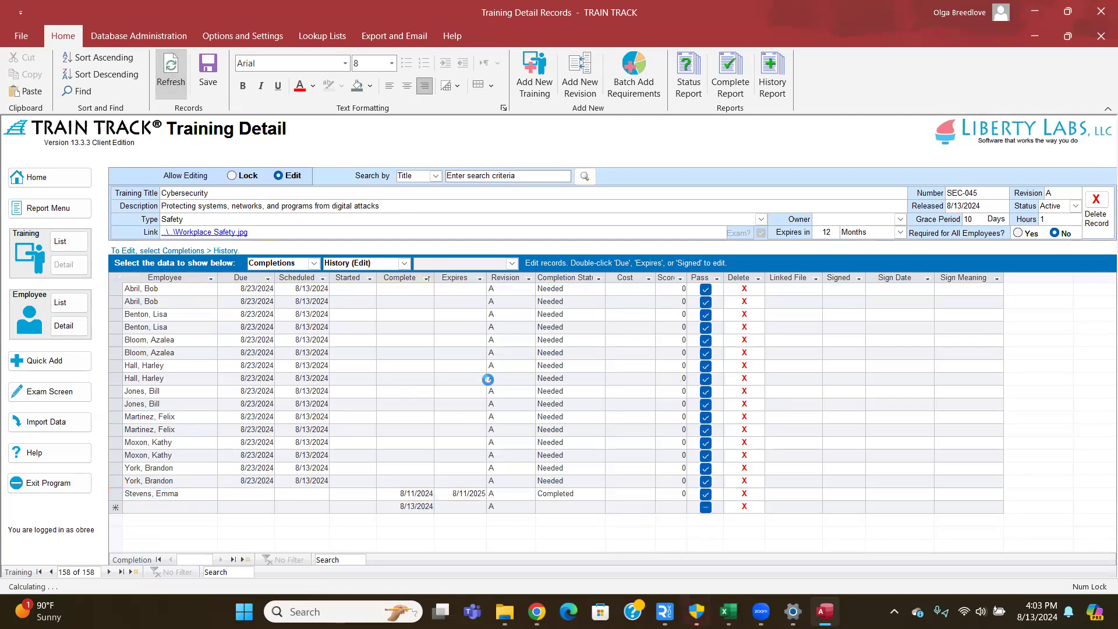
left_click(211, 520)
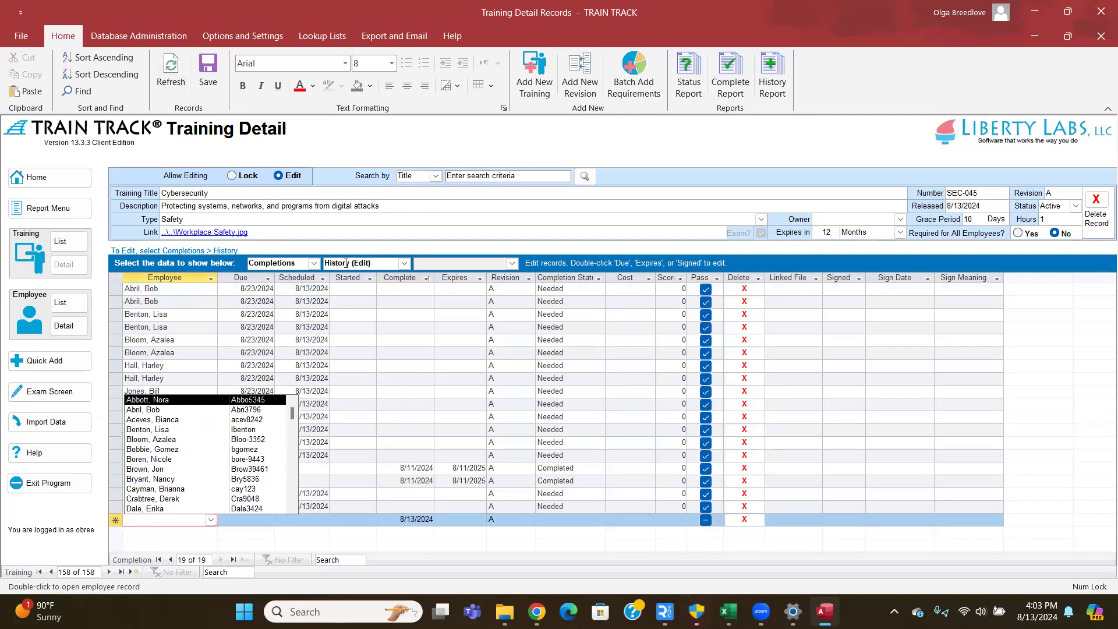
left_click(315, 263)
- Show Status > Required > All Required and enter completion date 8/13/2024 for one employee
left_click(286, 335)
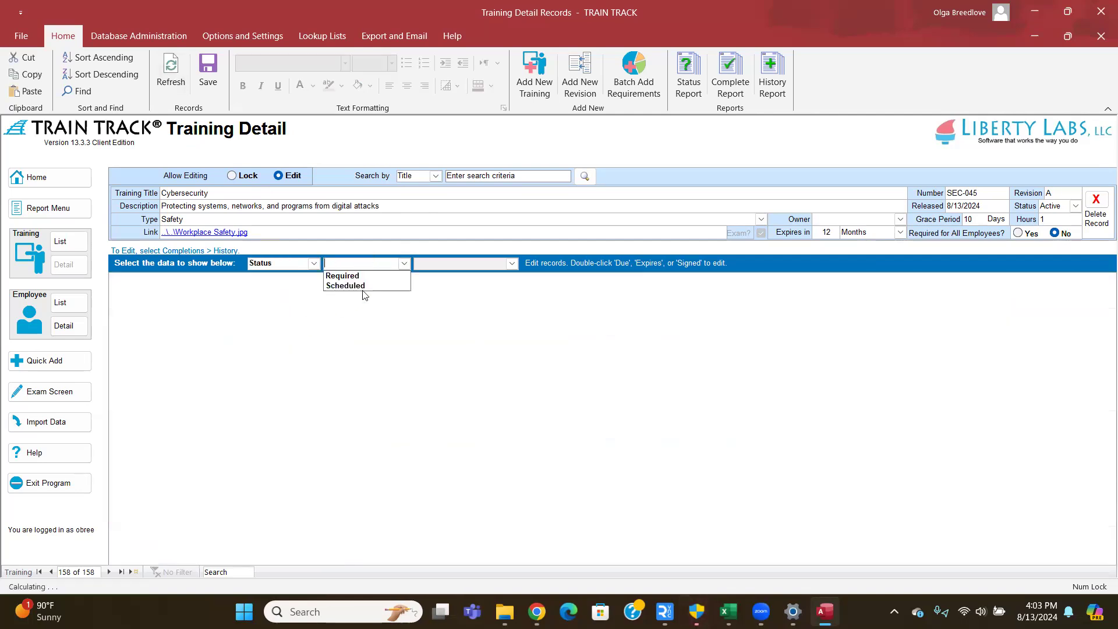
left_click(367, 276)
left_click(436, 276)
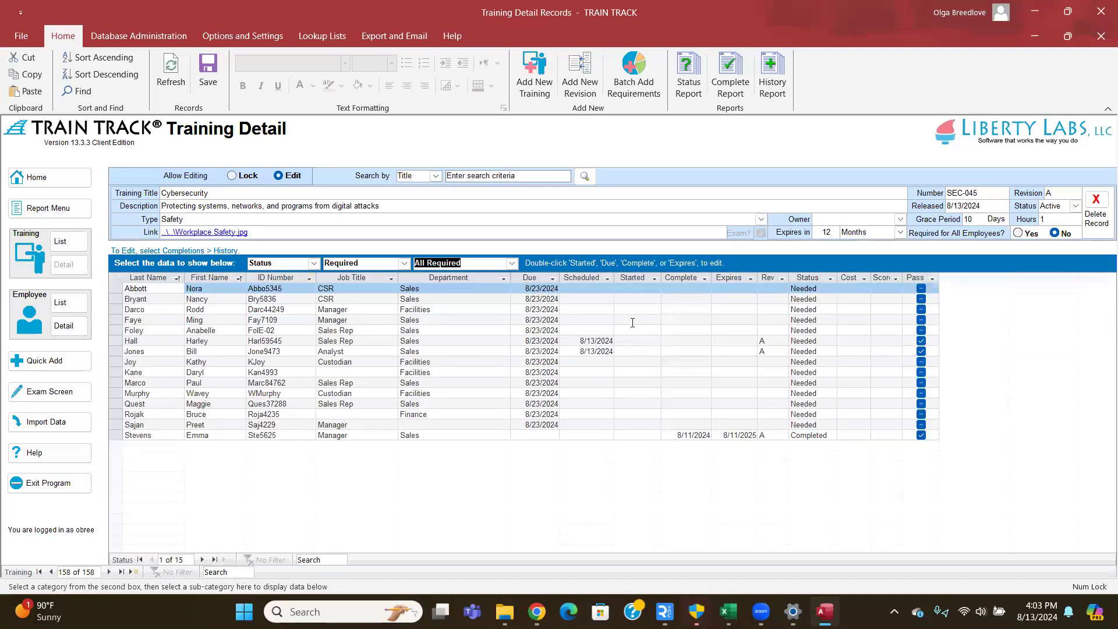
double_click(688, 299)
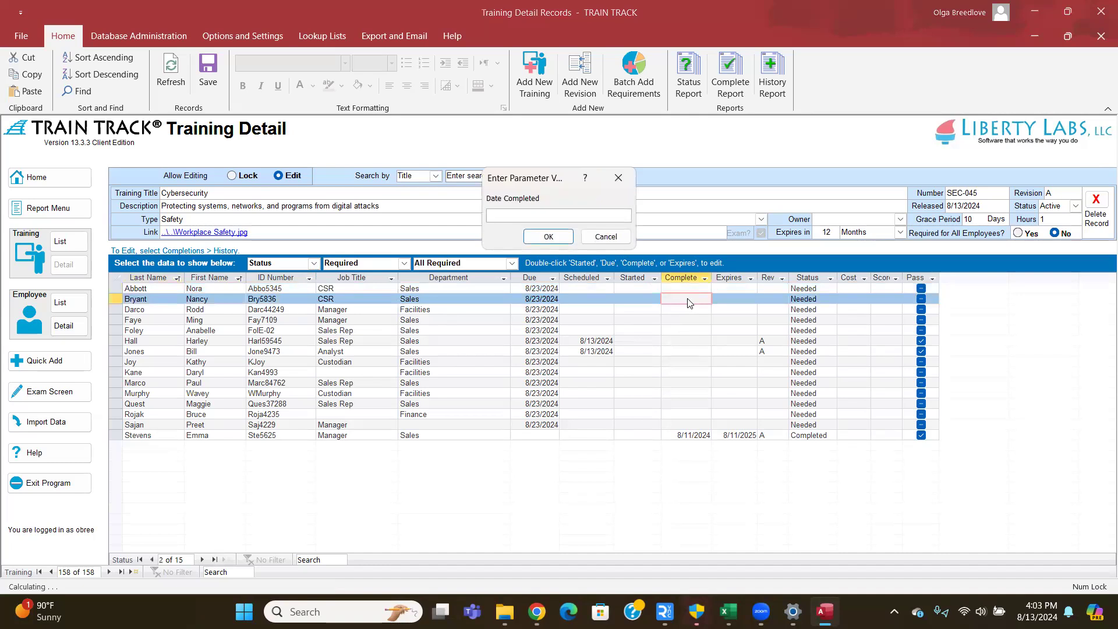
type("8/13/2024")
key("Return")
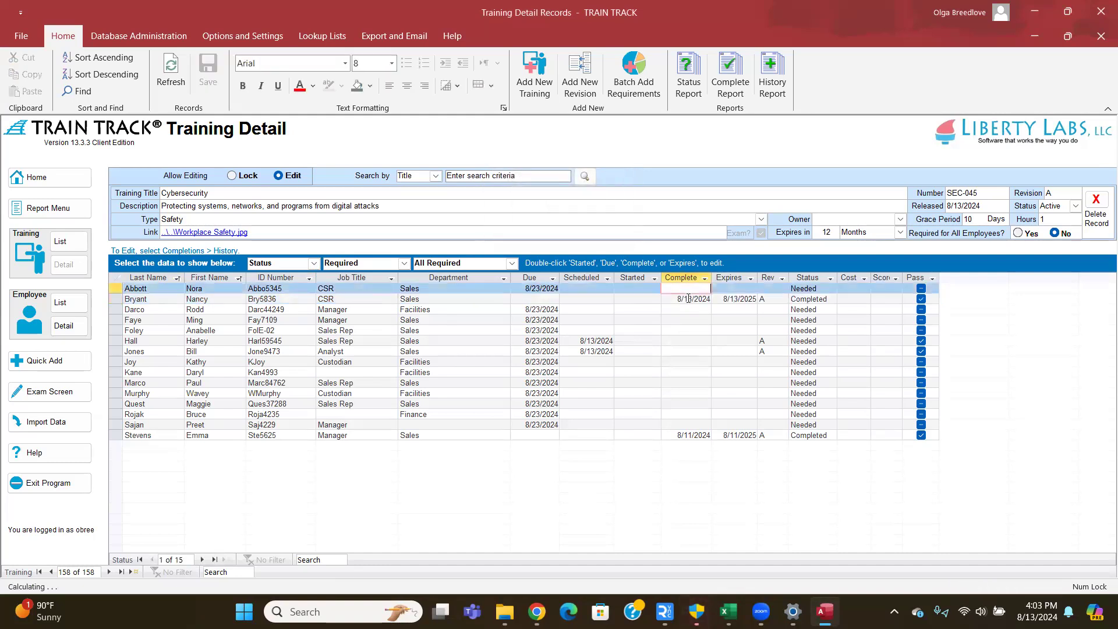
left_click_drag(671, 299, 754, 300)
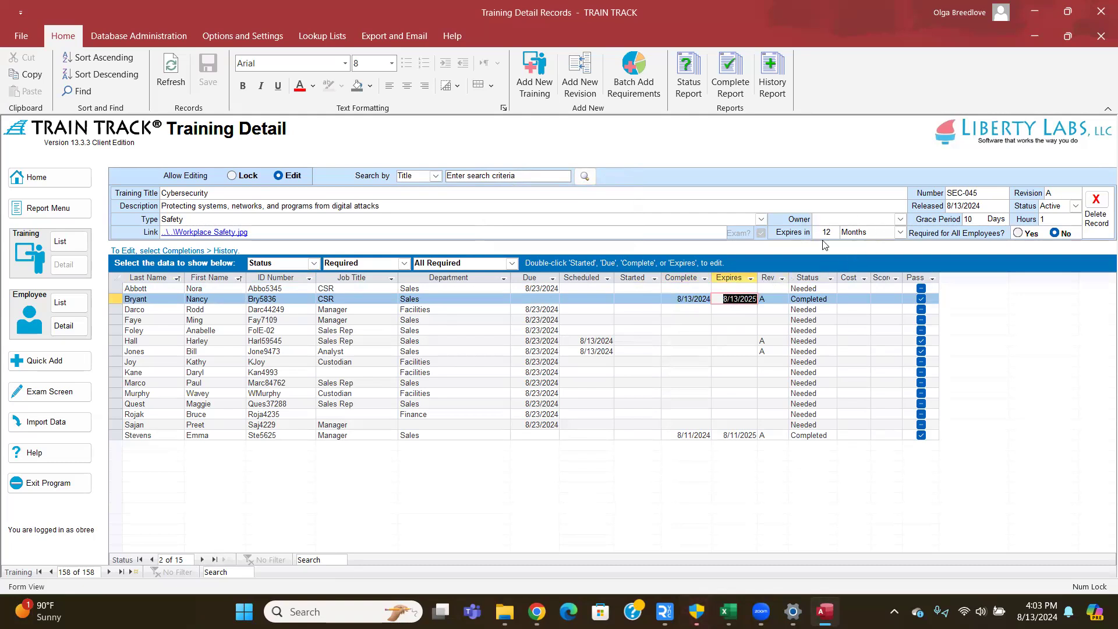
left_click(785, 298)
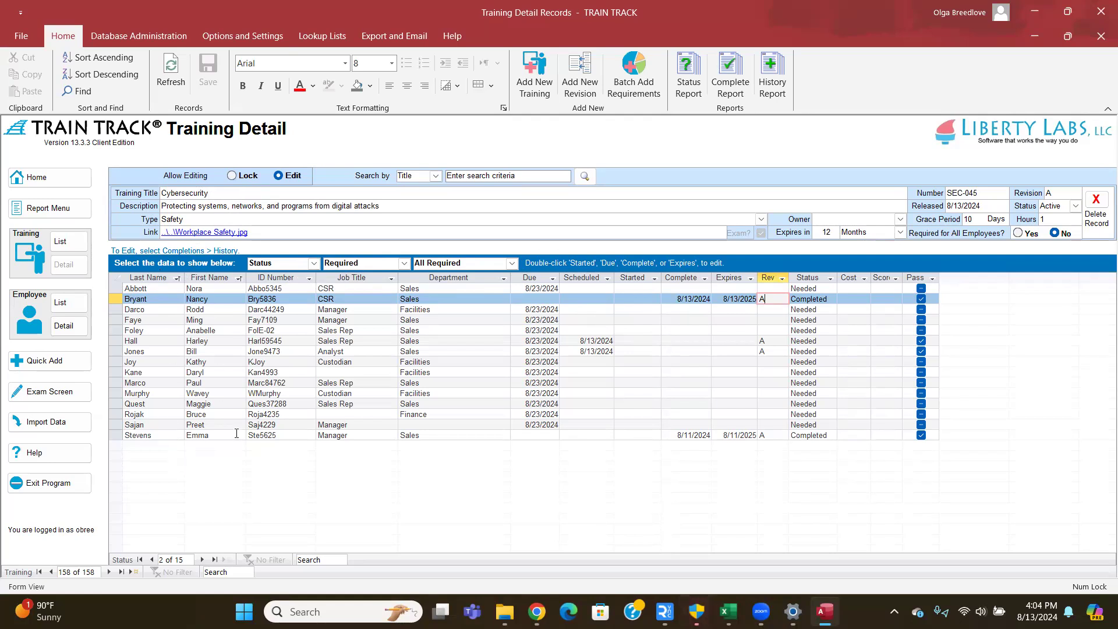
- Open Quick Add group completions for SEC-045 Cybersecurity, dated 8/13/2024
left_click(59, 367)
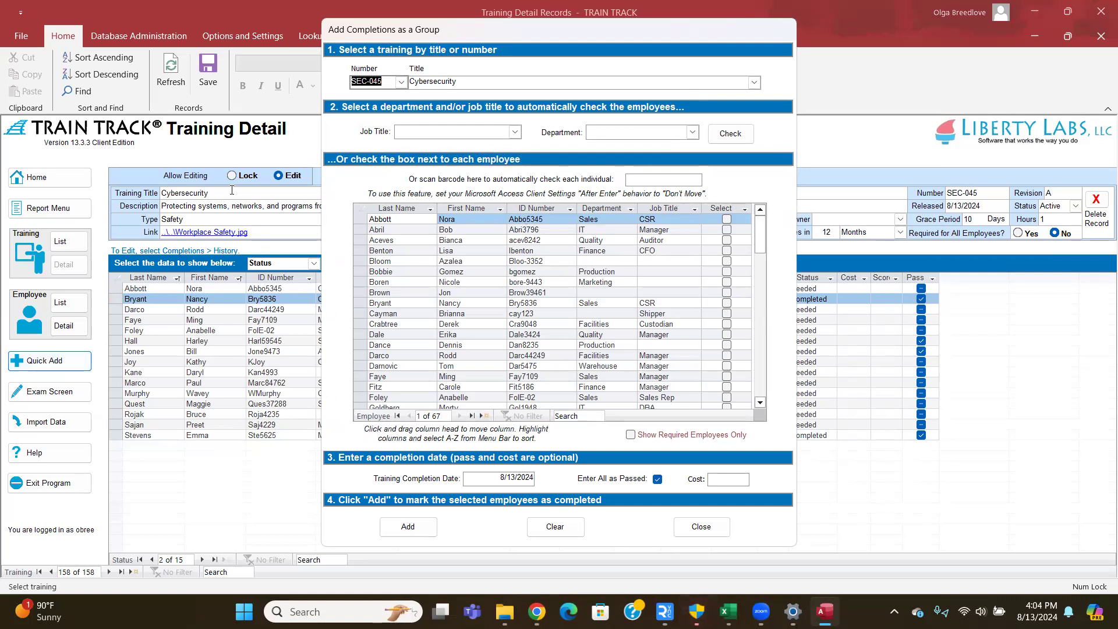
- Browse the training title list, keeping Cybersecurity as the selected training
left_click(480, 82)
left_click(754, 83)
left_click(754, 83)
left_click(754, 82)
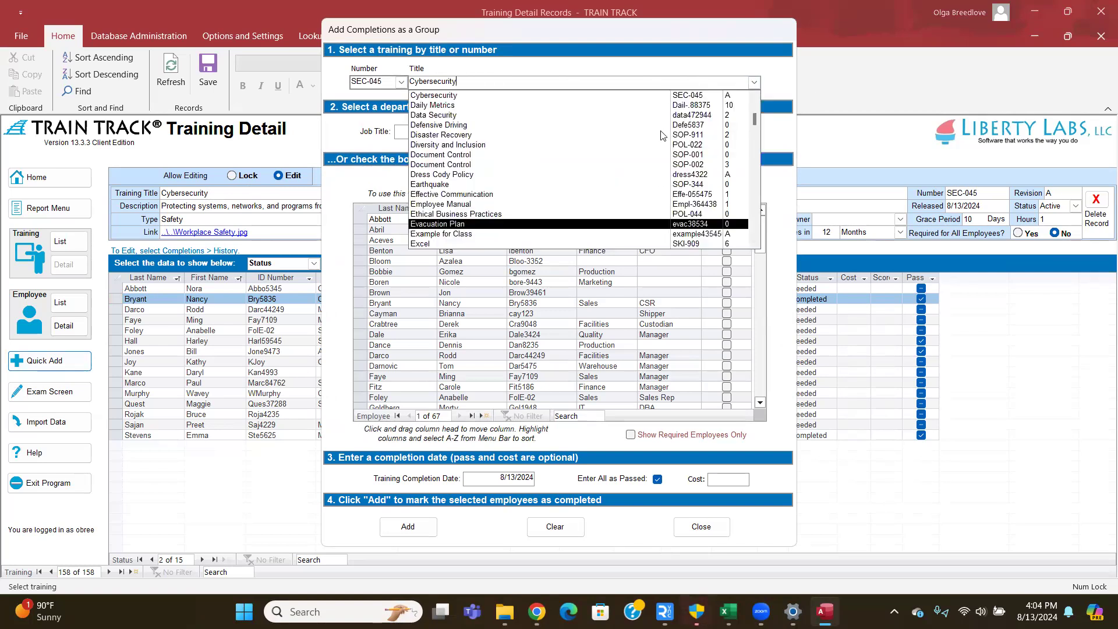
left_click(754, 85)
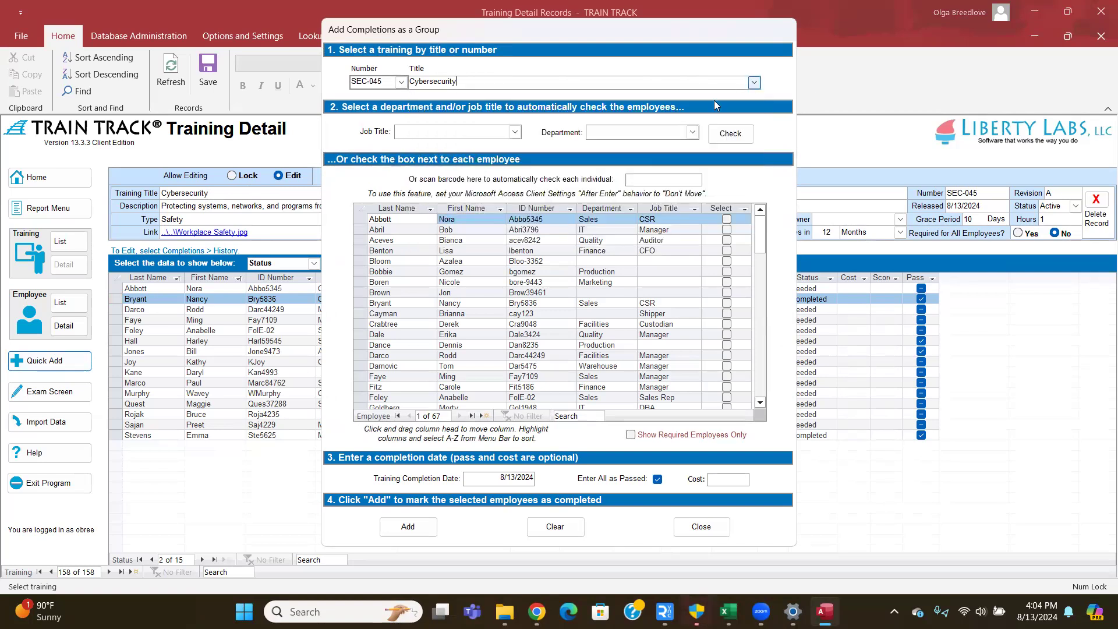
- Check off all Auditor employees and all Marketing department employees for the completion
left_click(517, 132)
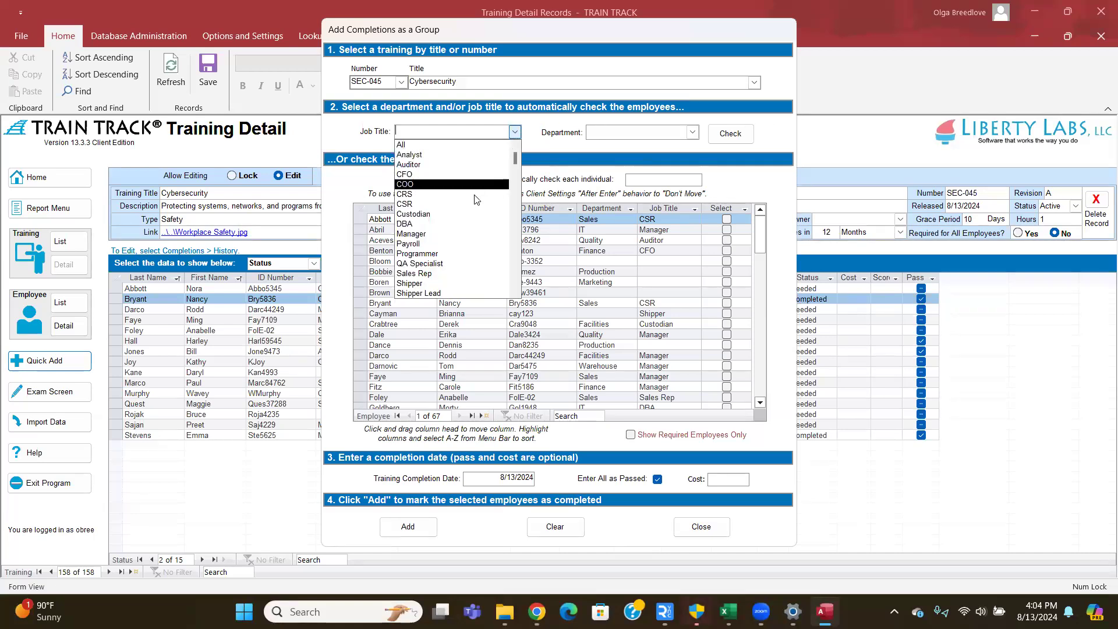
left_click(448, 166)
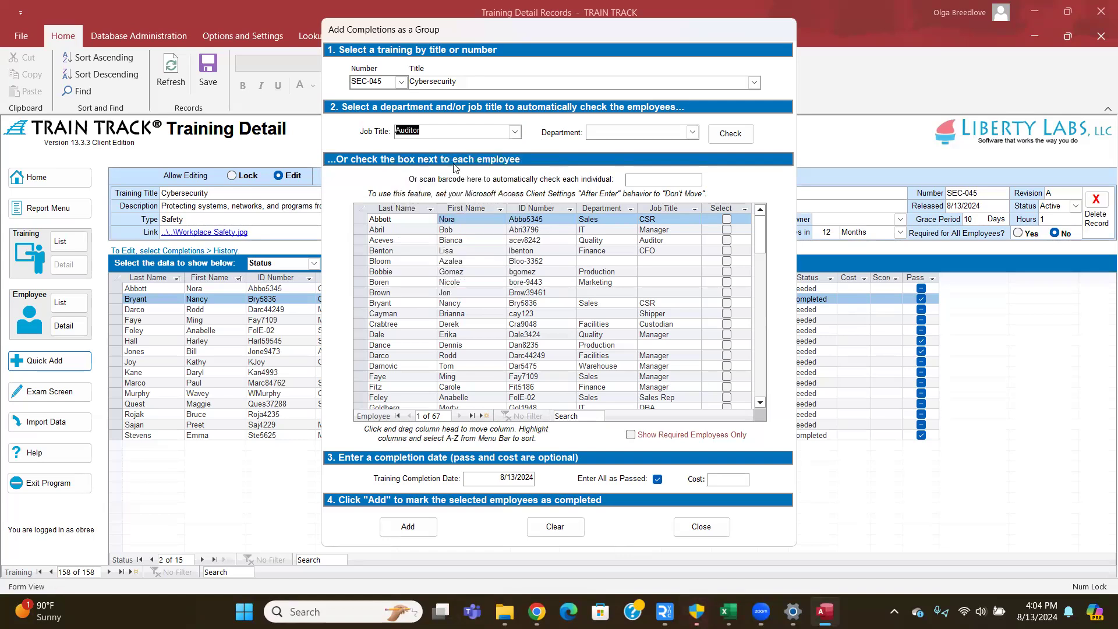
left_click(733, 134)
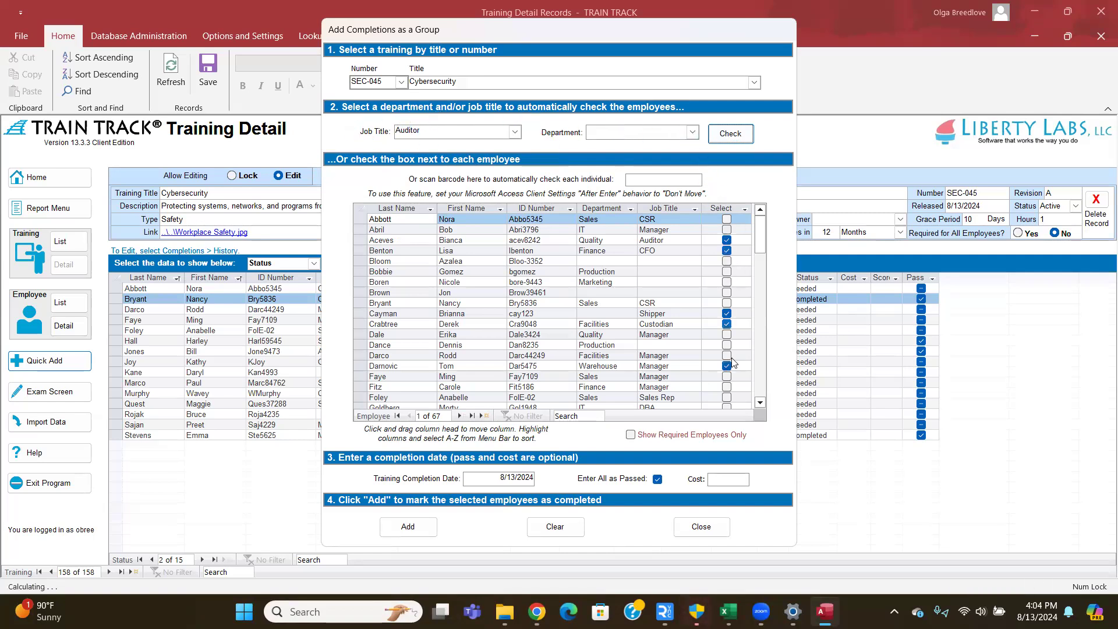
left_click(692, 132)
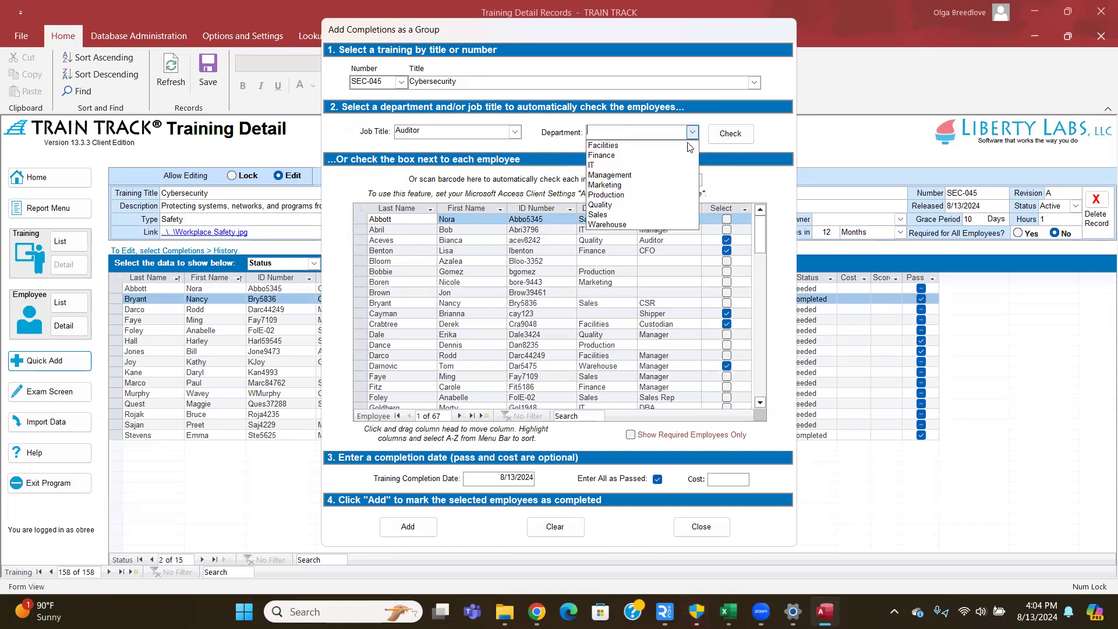
left_click(668, 184)
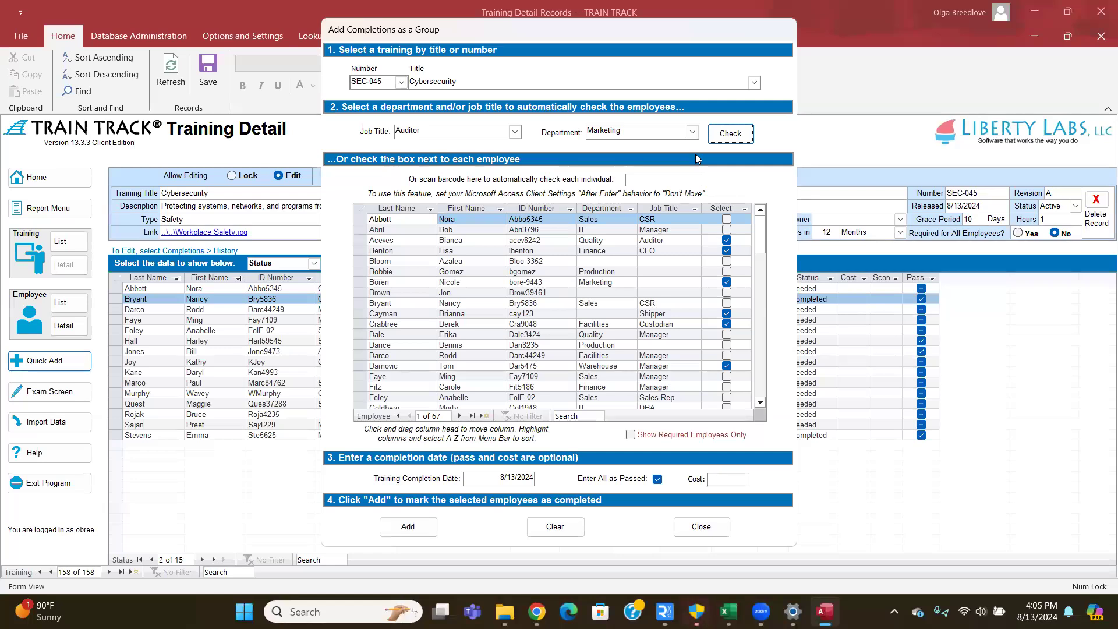
left_click(636, 180)
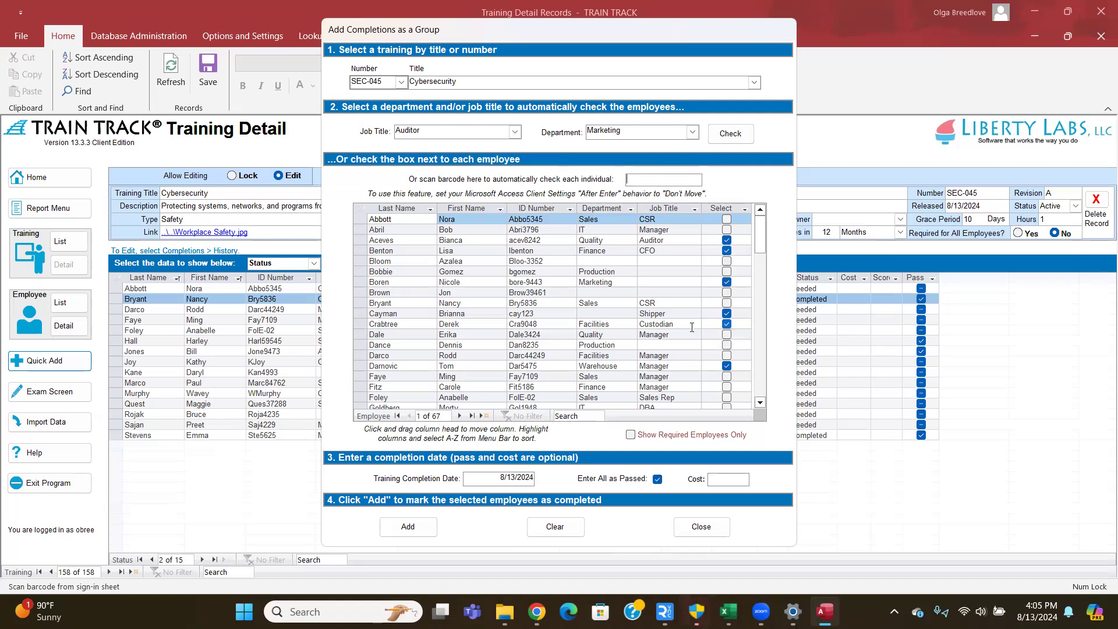
scroll(670, 329, "down", 2)
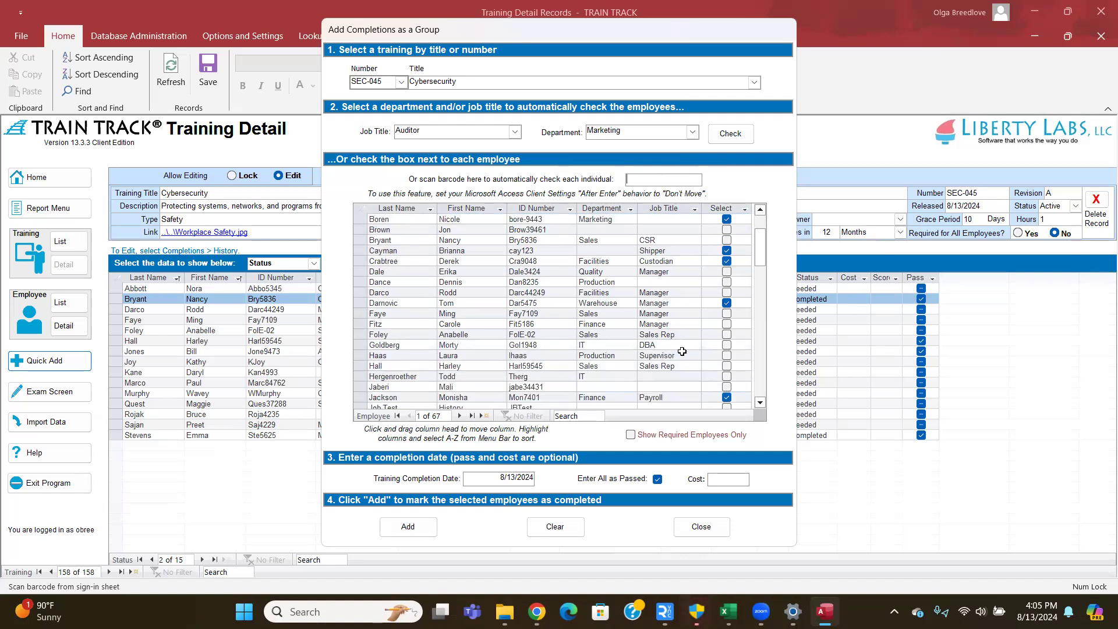
scroll(720, 318, "down", 1)
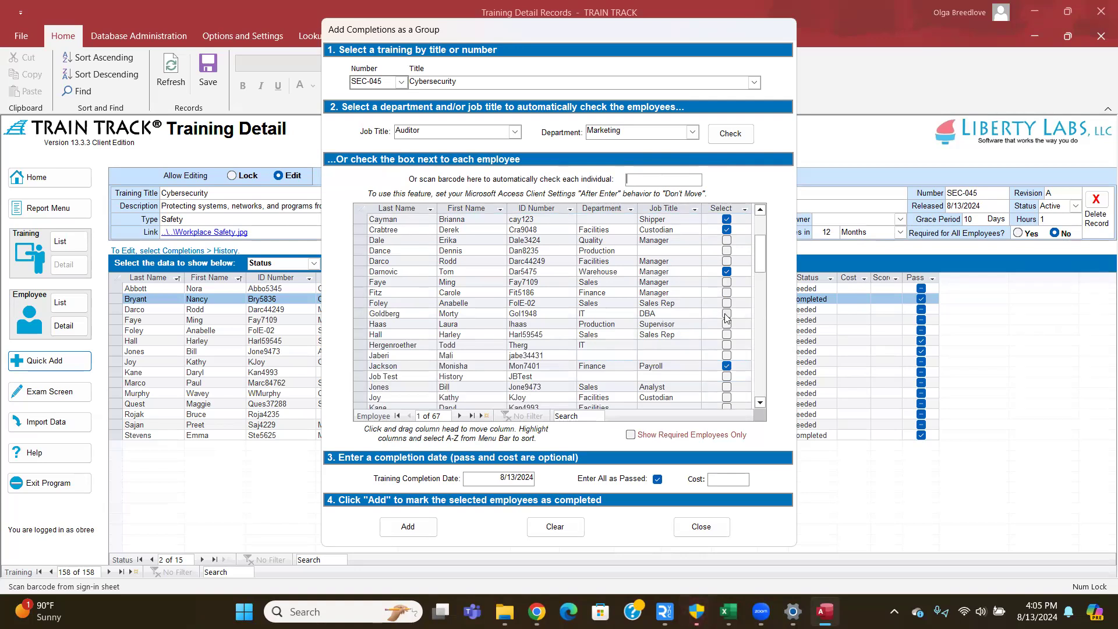
- Check a required sales rep and a custodian, then show all 67 employees again
left_click(631, 436)
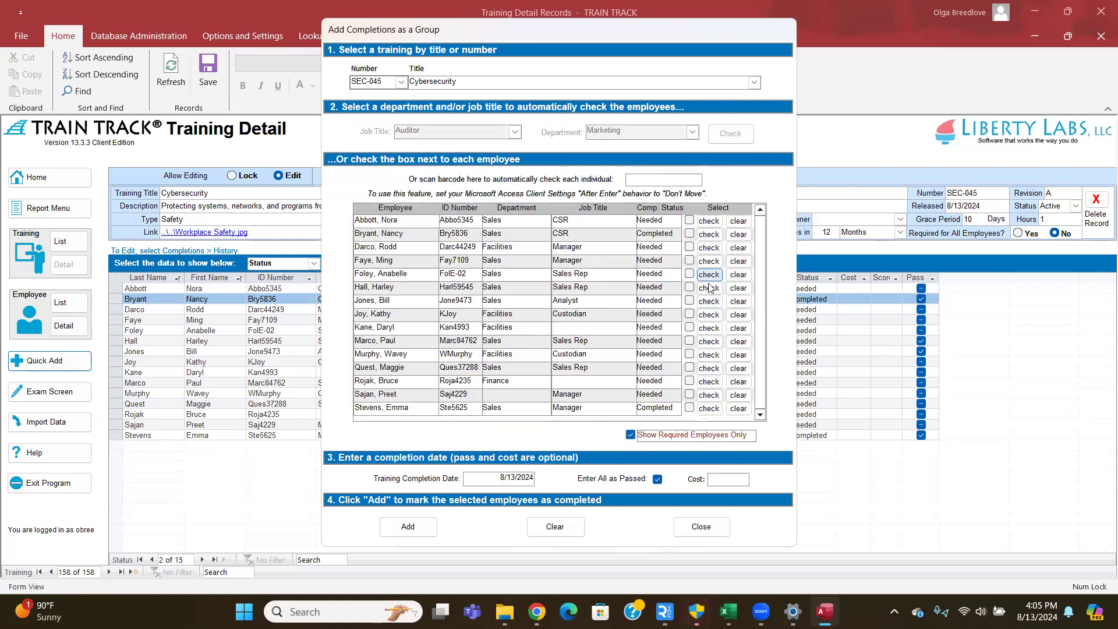
left_click(709, 288)
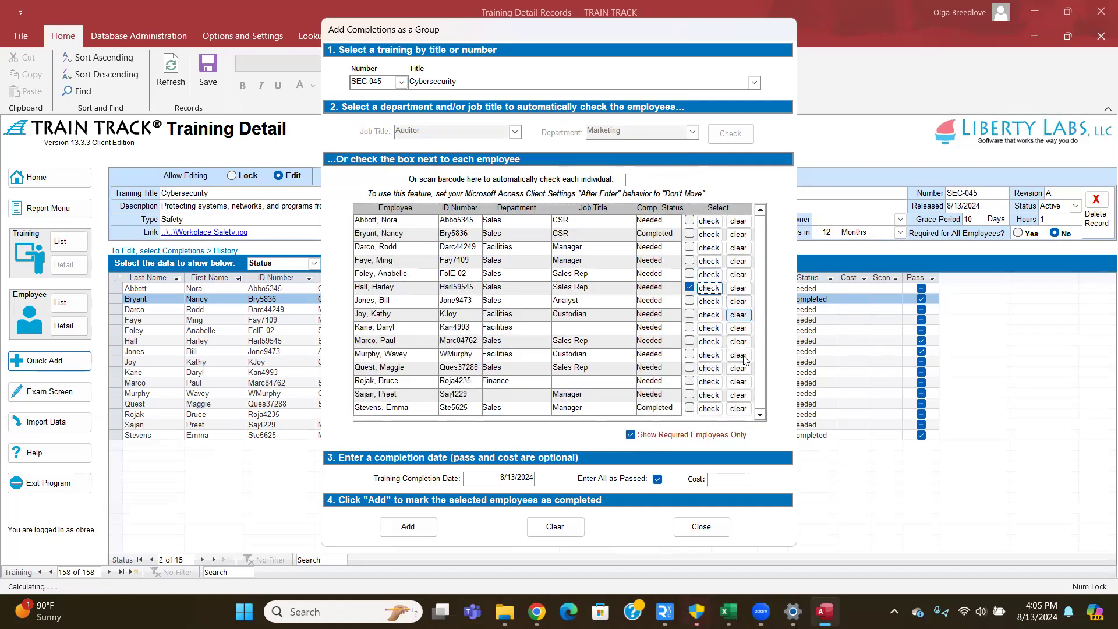
left_click(707, 354)
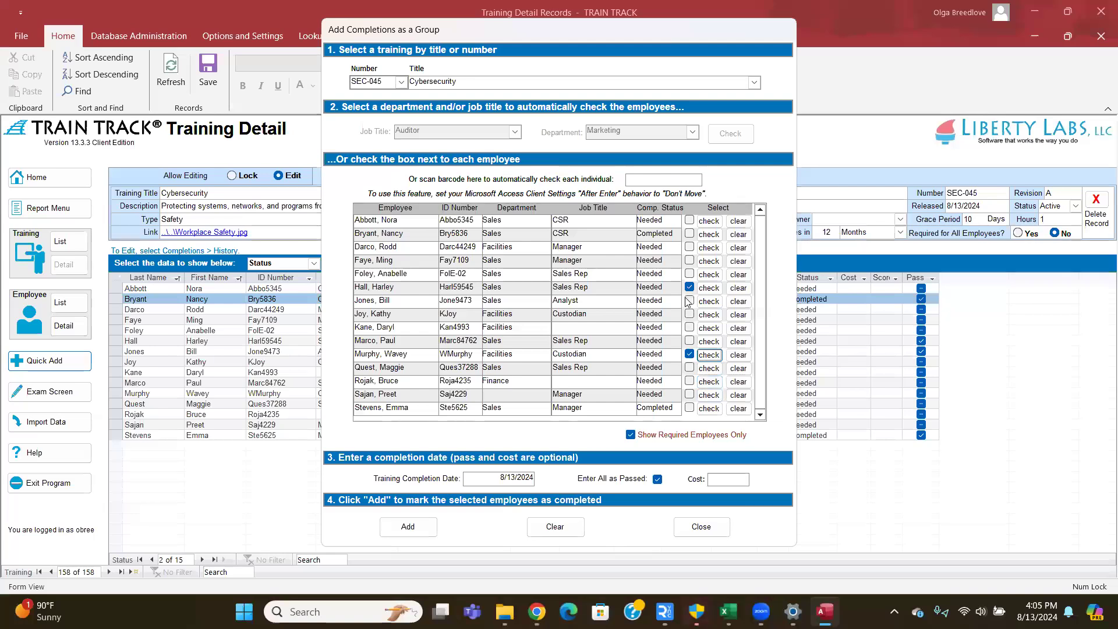
left_click(631, 435)
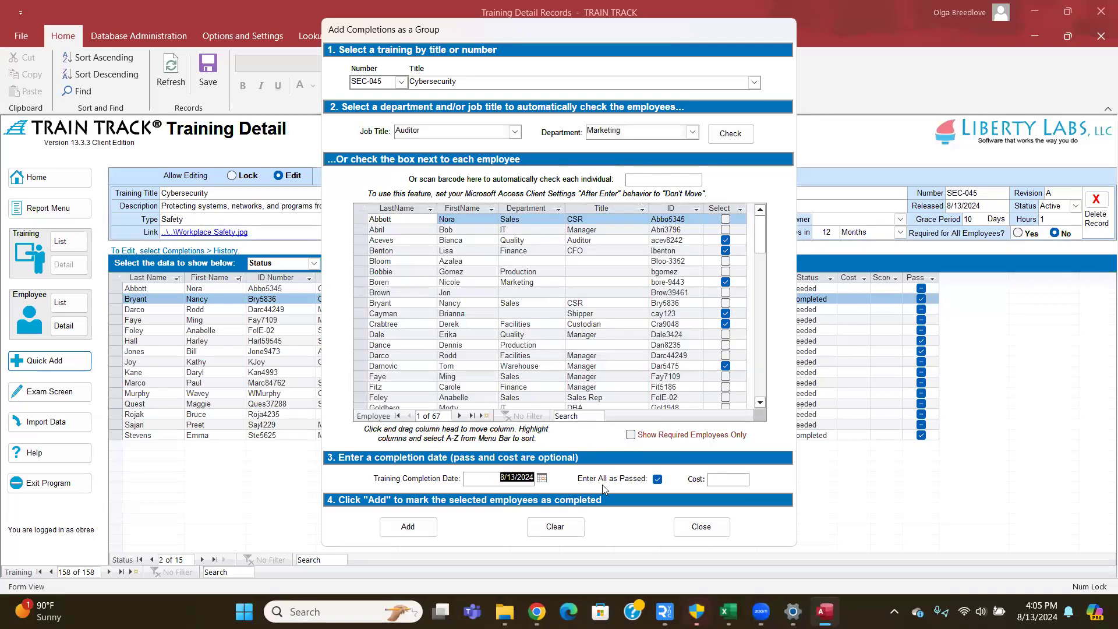
left_click(728, 483)
scroll(725, 224, "down", 3)
scroll(725, 224, "down", 4)
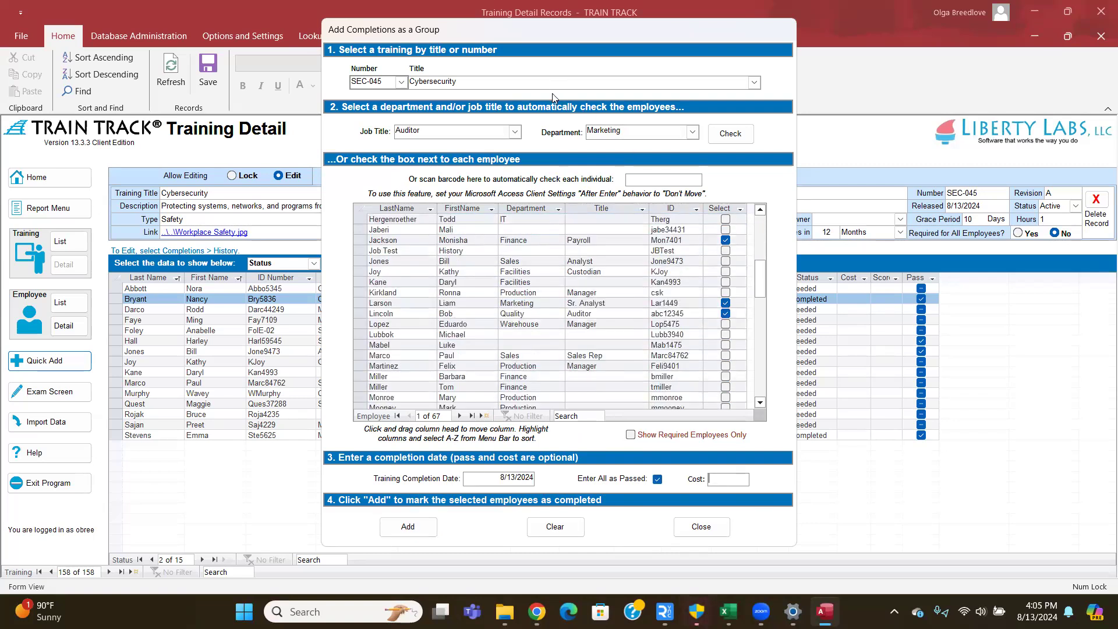
- Close the group dialog, glance at Import Data, and return to the Cybersecurity training detail
left_click(699, 524)
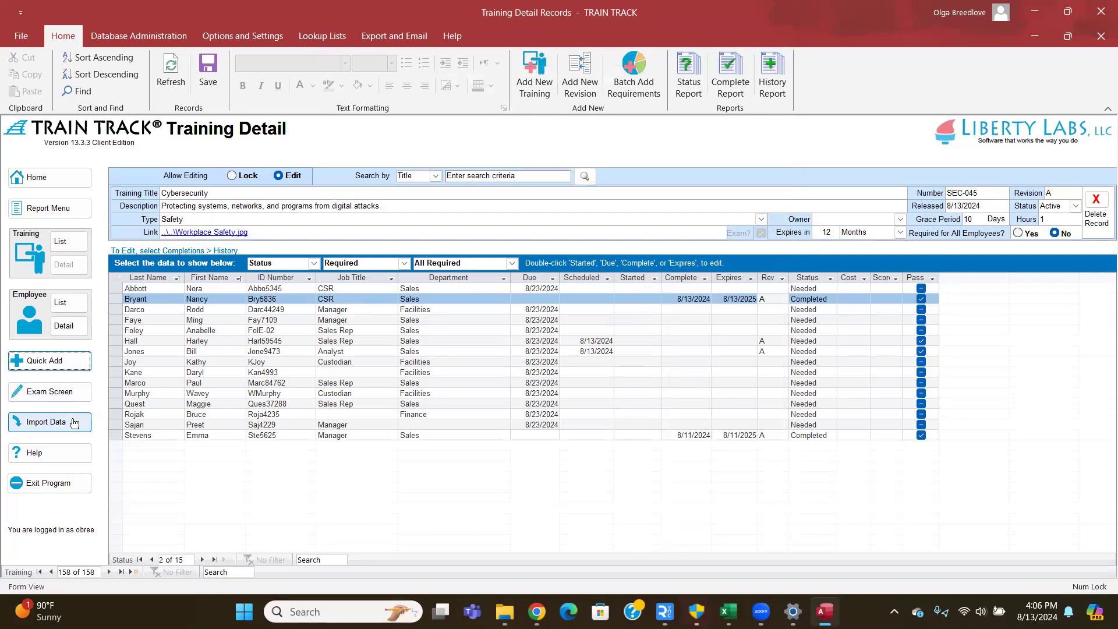
left_click(74, 423)
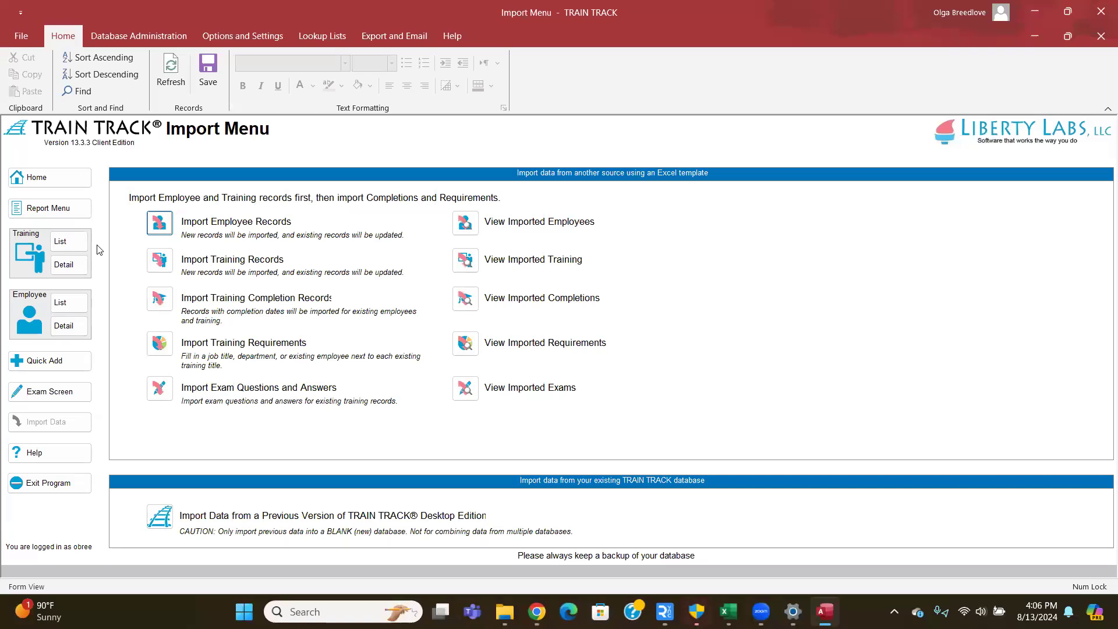
left_click(69, 265)
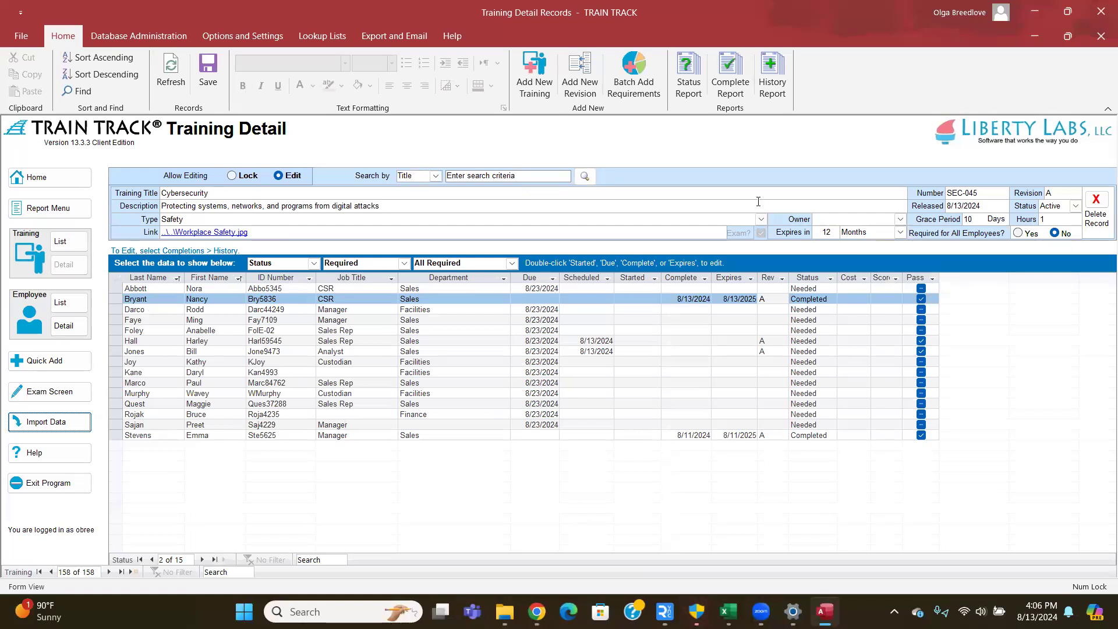
left_click(1060, 194)
double_click(1060, 194)
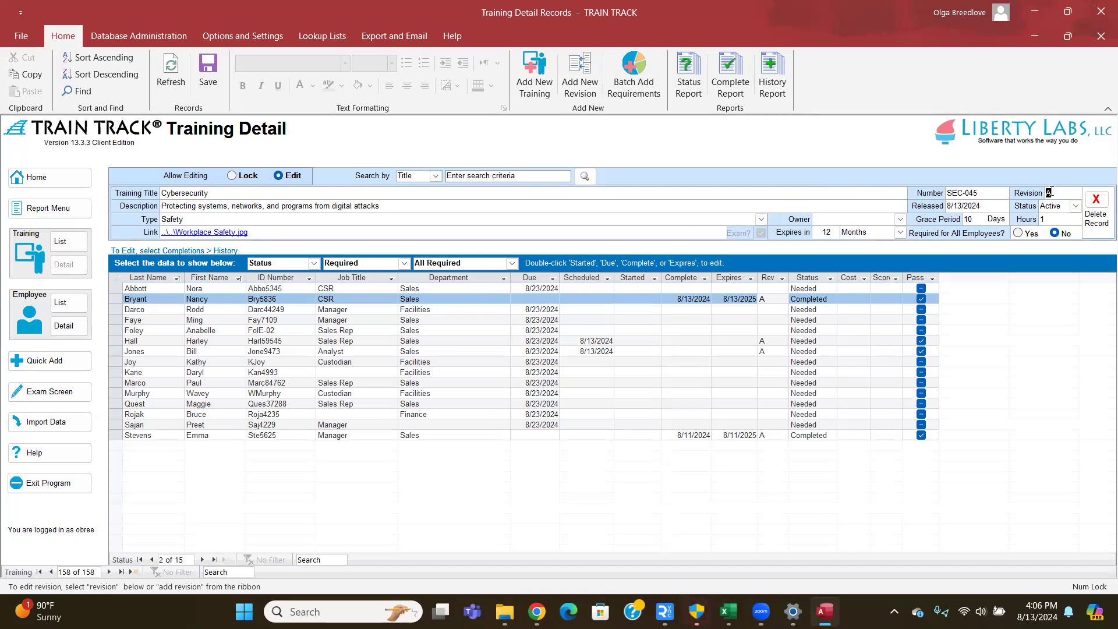
left_click(1061, 194)
- Refresh the Training List and reopen Cybersecurity (SEC-045) from it
left_click(534, 95)
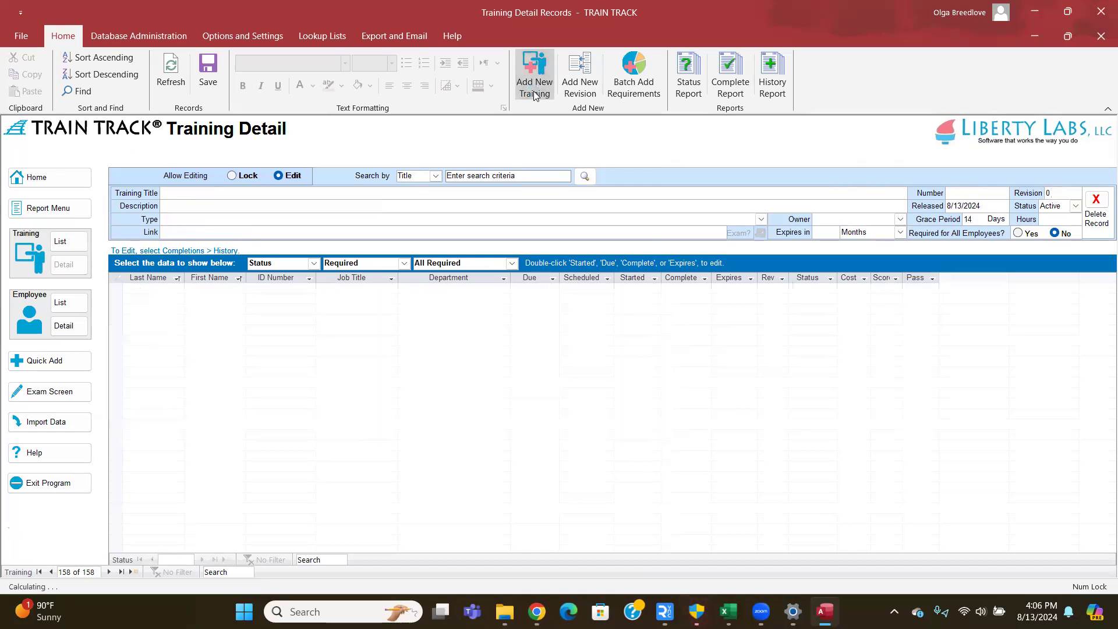
left_click(68, 240)
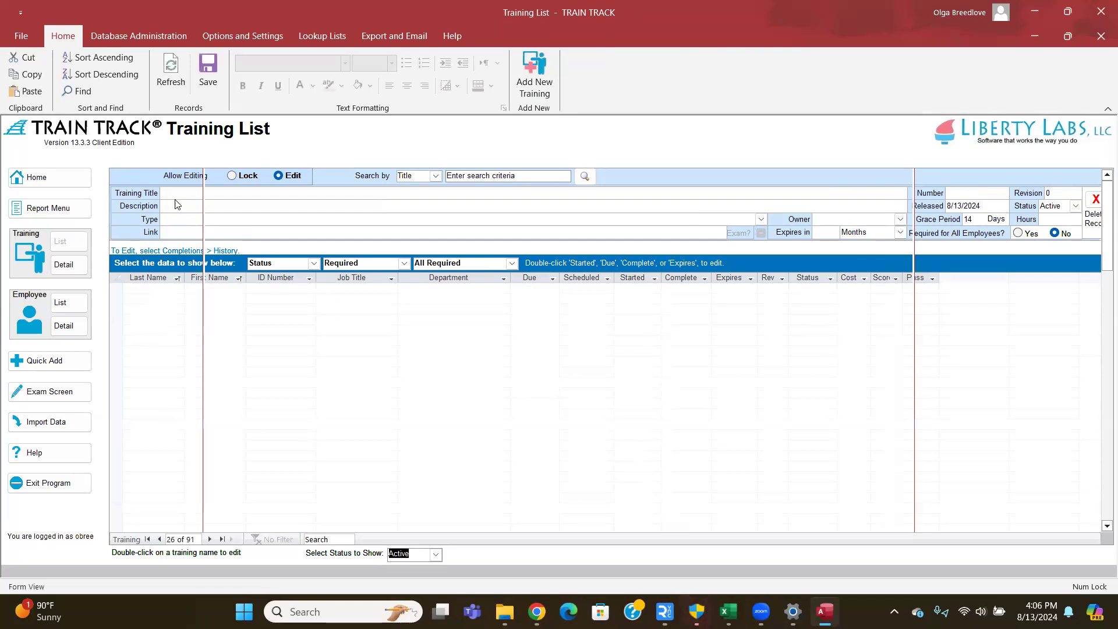
scroll(237, 345, "down", 5)
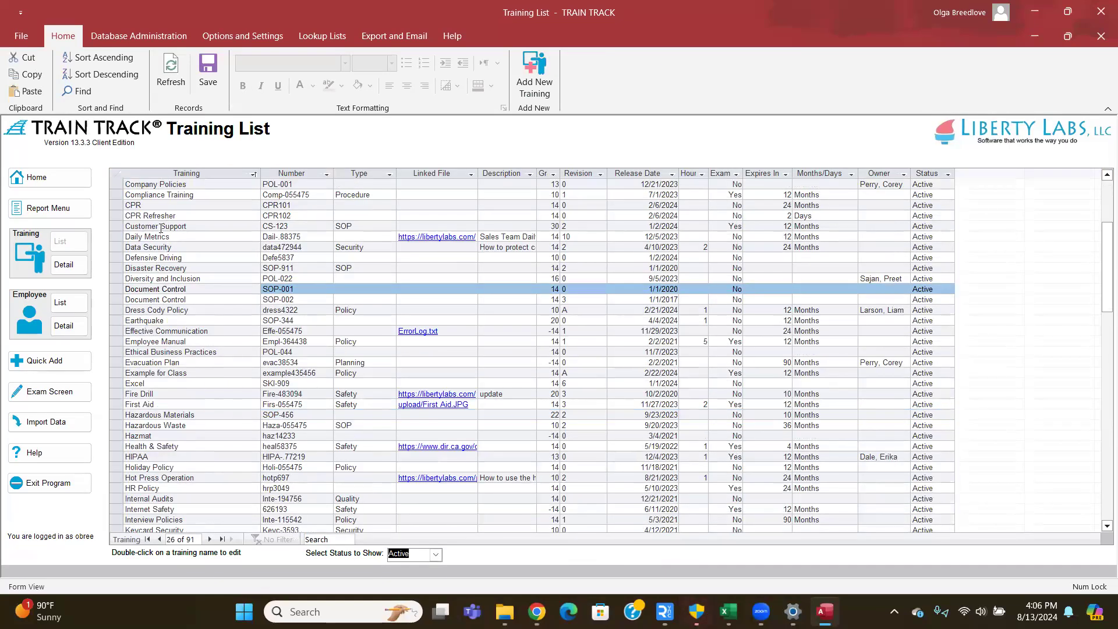
scroll(160, 228, "up", 1)
left_click(176, 76)
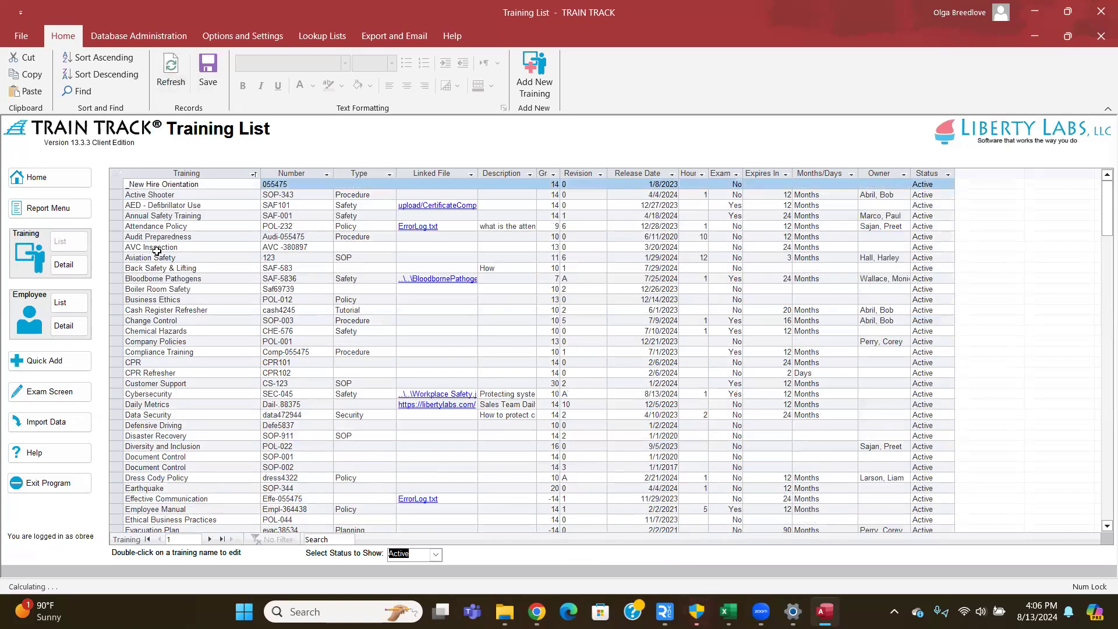
scroll(157, 251, "down", 1)
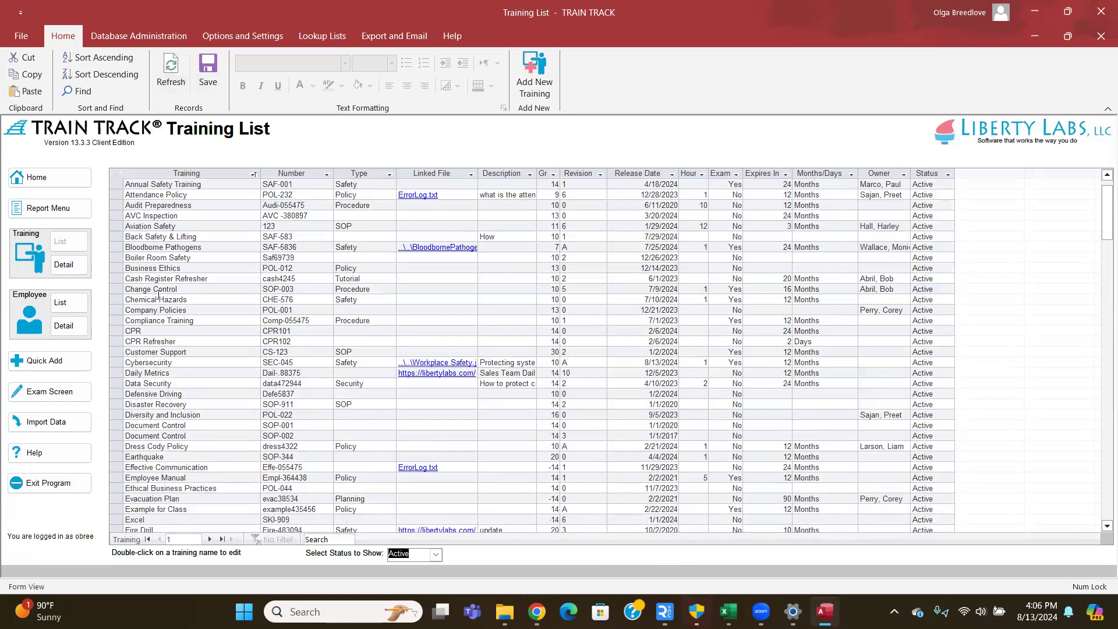
double_click(175, 362)
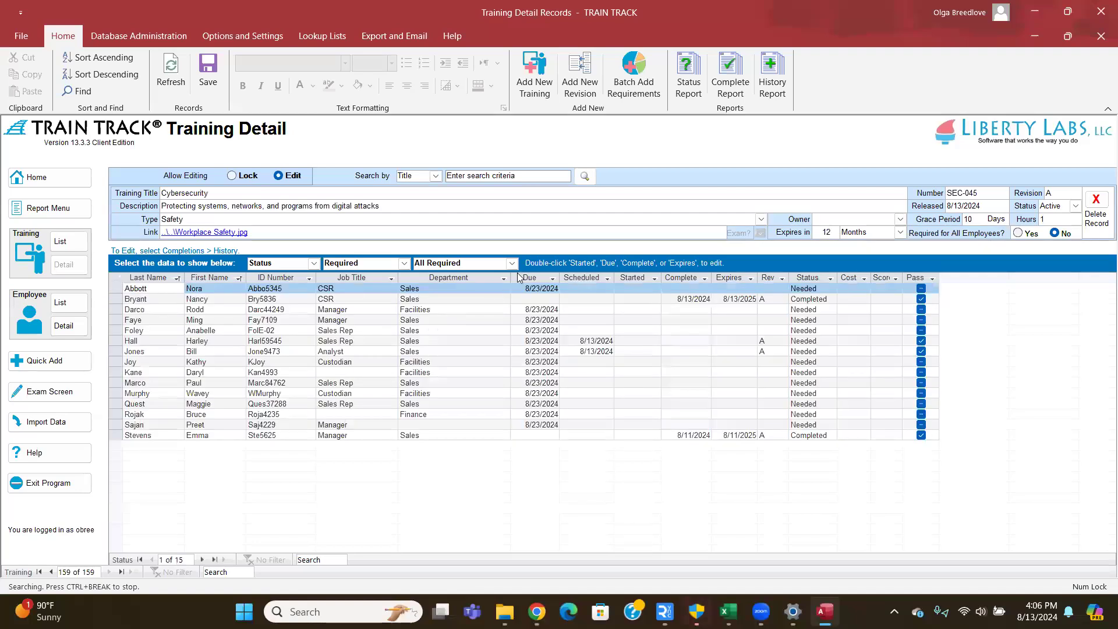
- Start a new Cybersecurity revision and fill in its revision number and release date
left_click(578, 85)
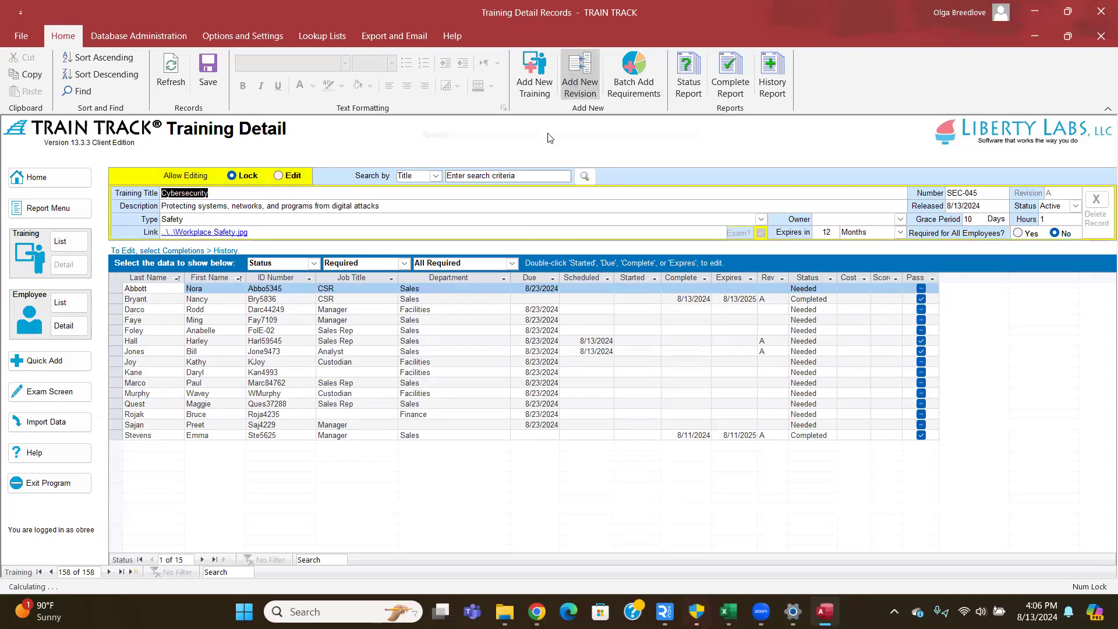
left_click(453, 225)
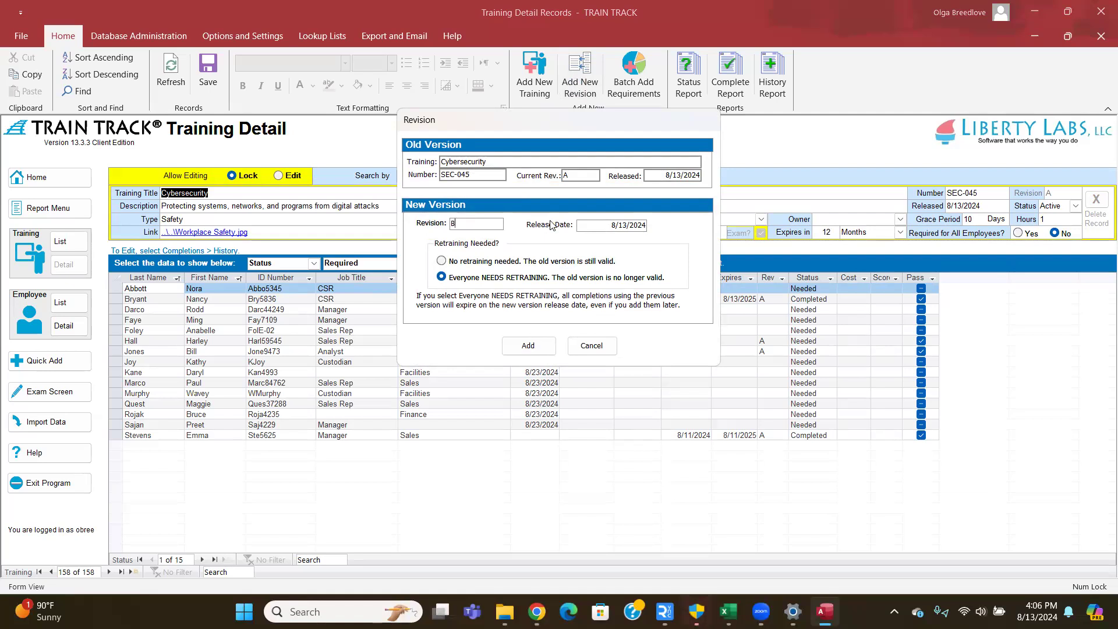
left_click(611, 225)
left_click_drag(663, 235, 662, 235)
- Try the no-retraining and 'Everyone NEEDS RETRAINING' options, then cancel, keeping revision A
left_click(442, 262)
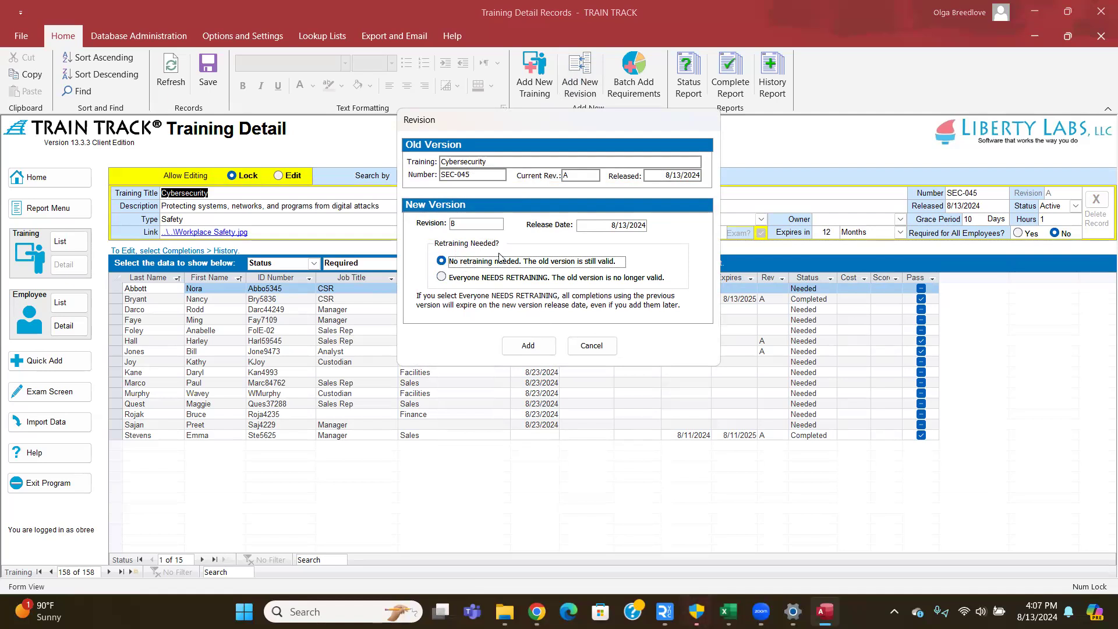
left_click(441, 278)
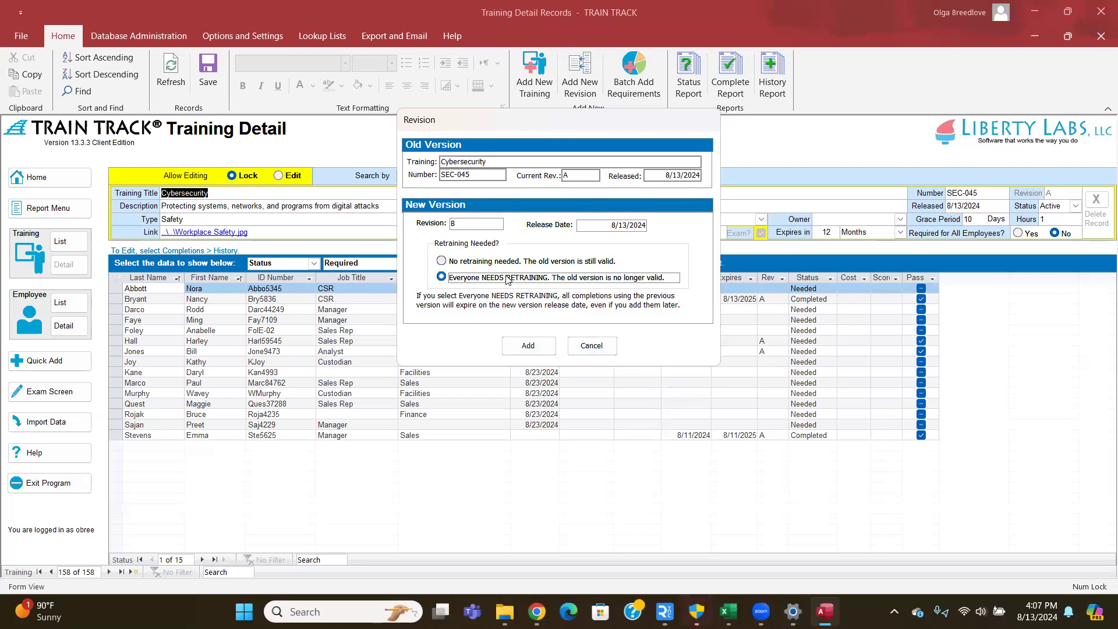
left_click(601, 348)
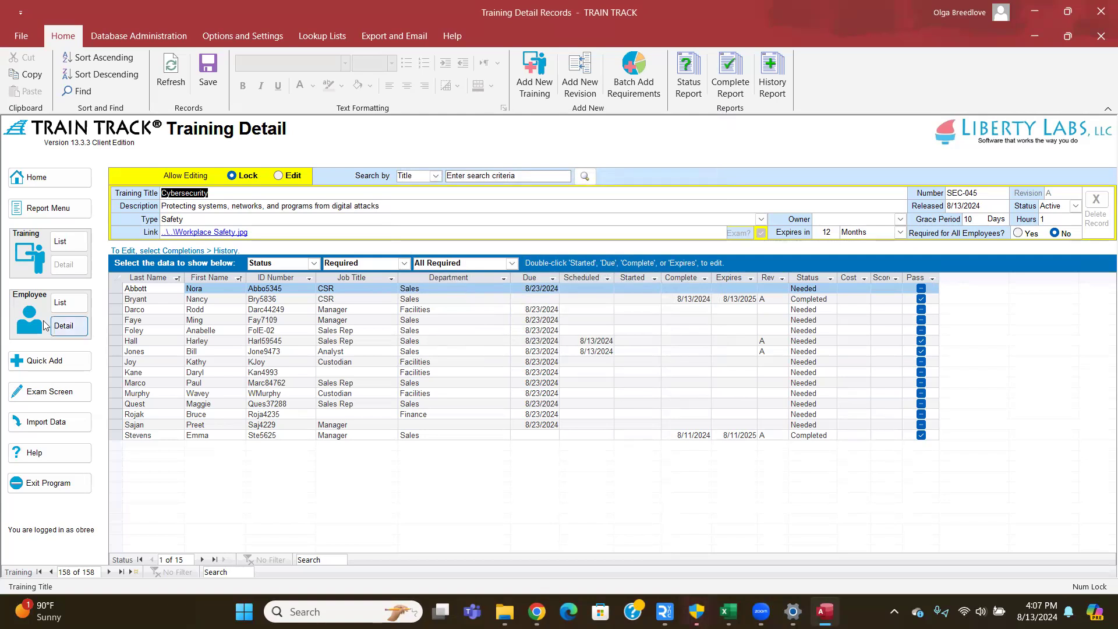
left_click(68, 304)
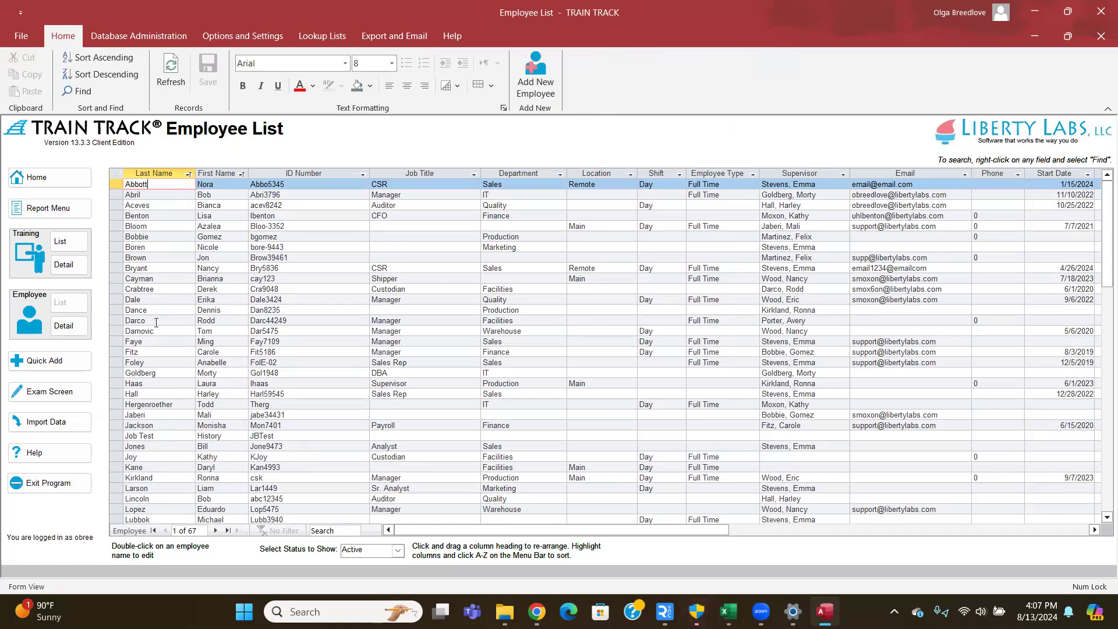
- Keep the list to active employees and drag the Job Title column after Location
left_click(398, 551)
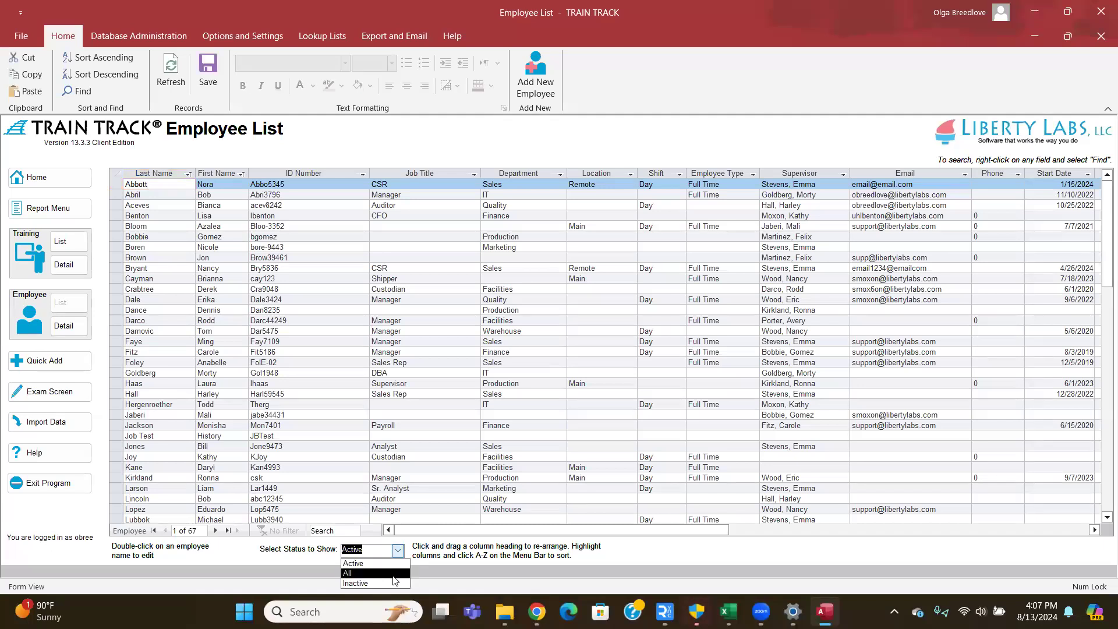
left_click(401, 552)
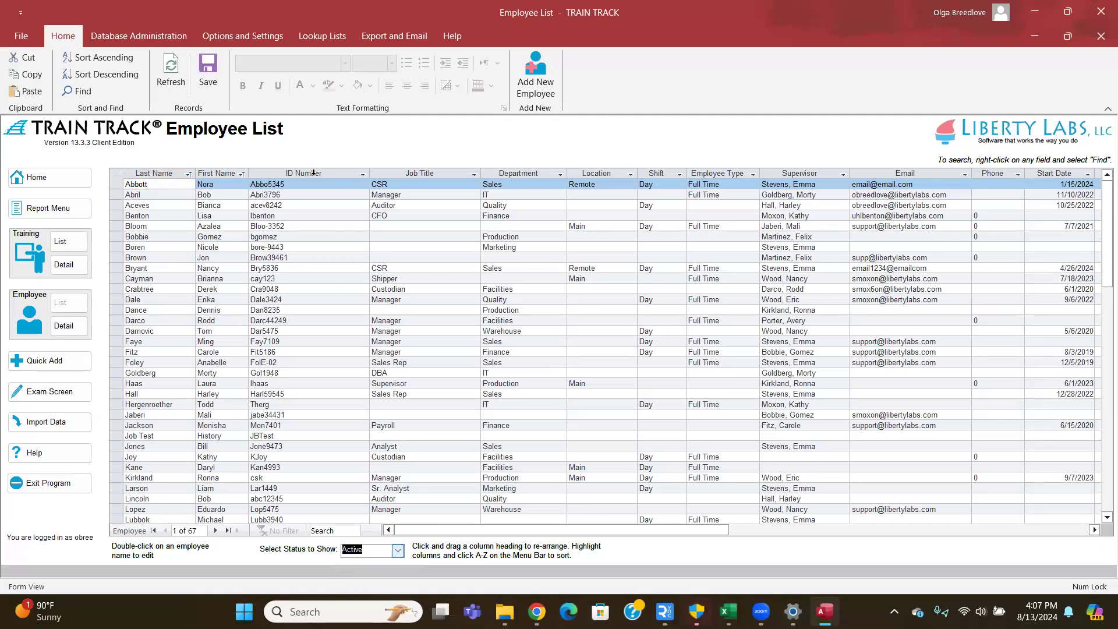
left_click(363, 174)
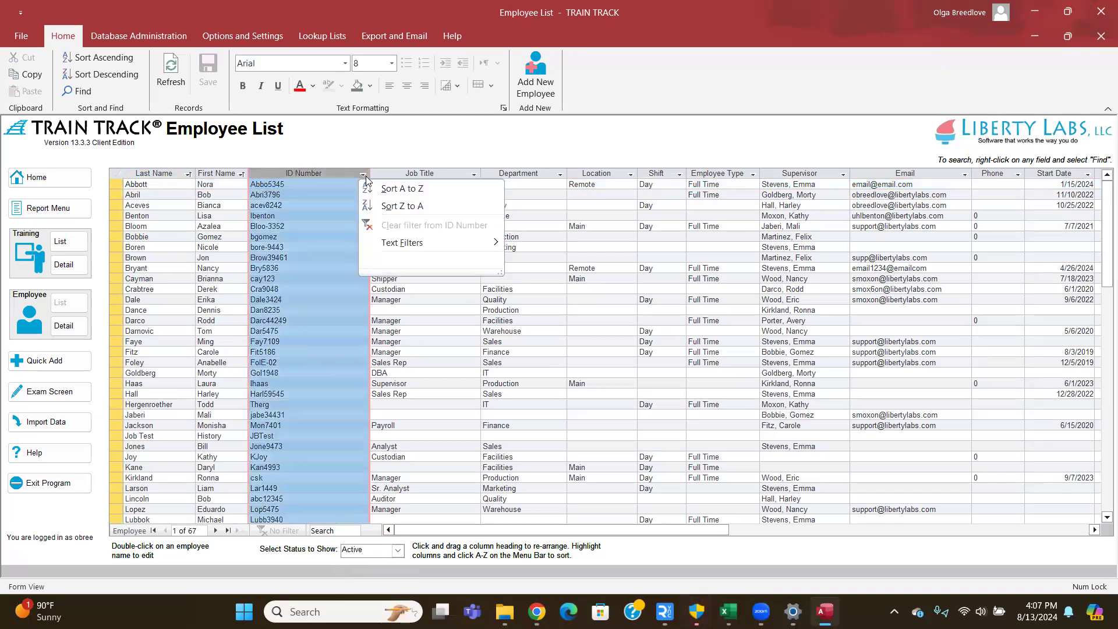
left_click(412, 163)
left_click(410, 173)
left_click_drag(414, 173, 641, 173)
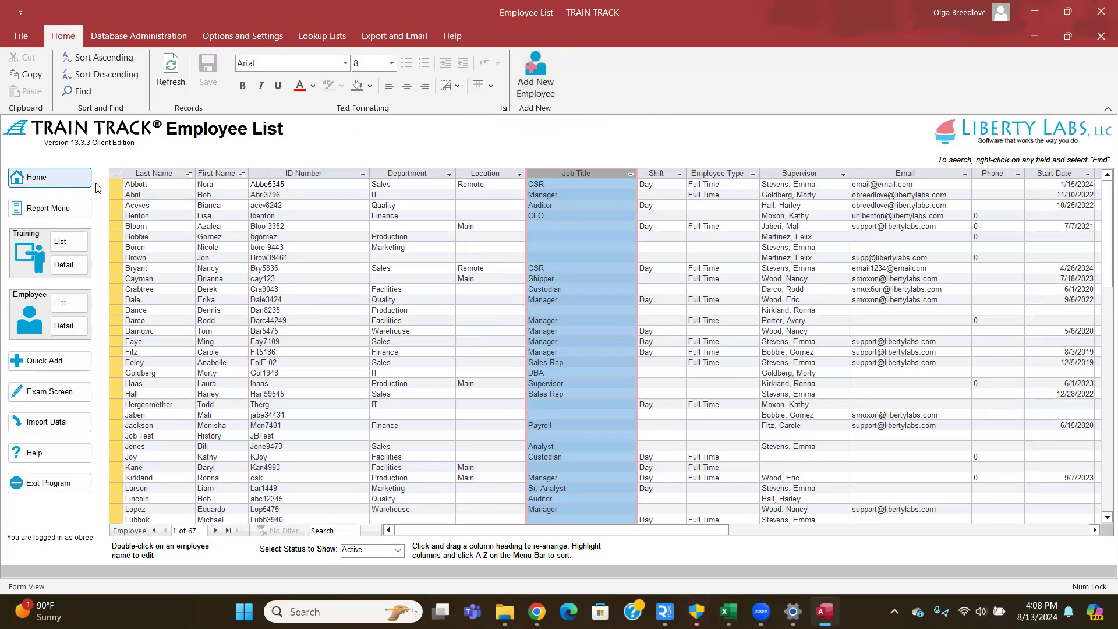
- Open the first employee's record and switch Allow Editing from Lock to Edit
double_click(163, 185)
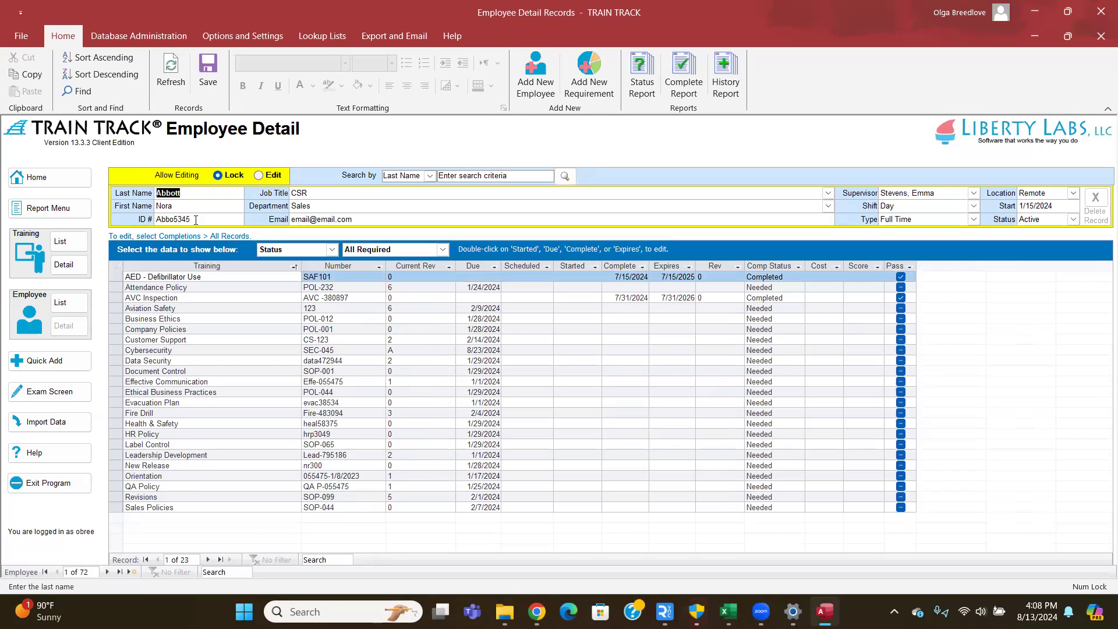
key("Tab")
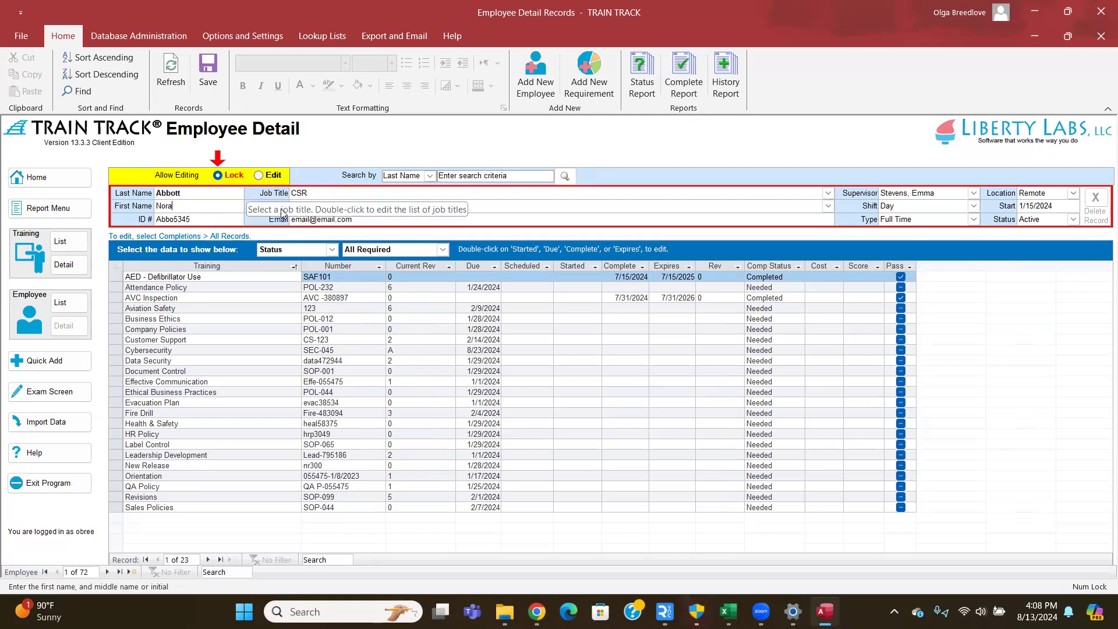
left_click(259, 176)
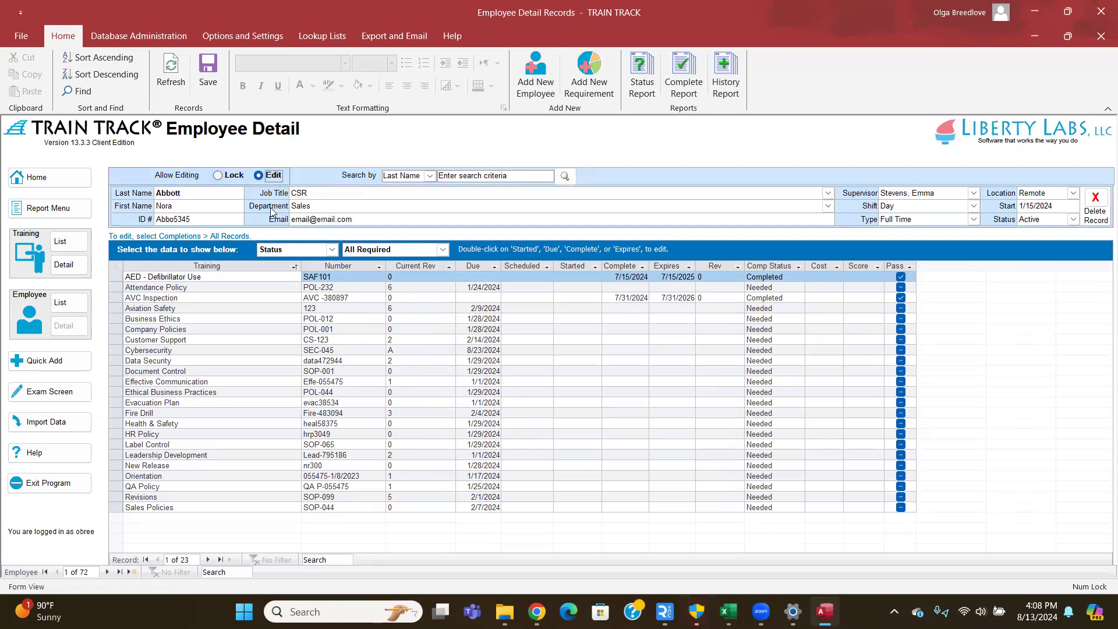
- Review the employee's last name, ID number, job title and email fields without changes
left_click(212, 193)
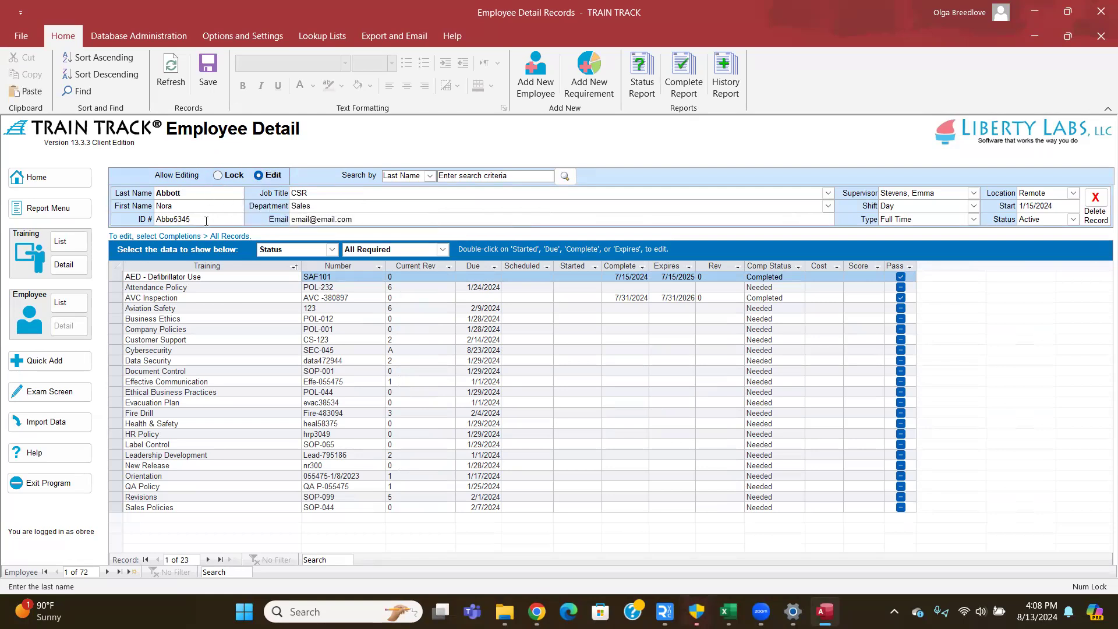
left_click_drag(192, 219, 142, 215)
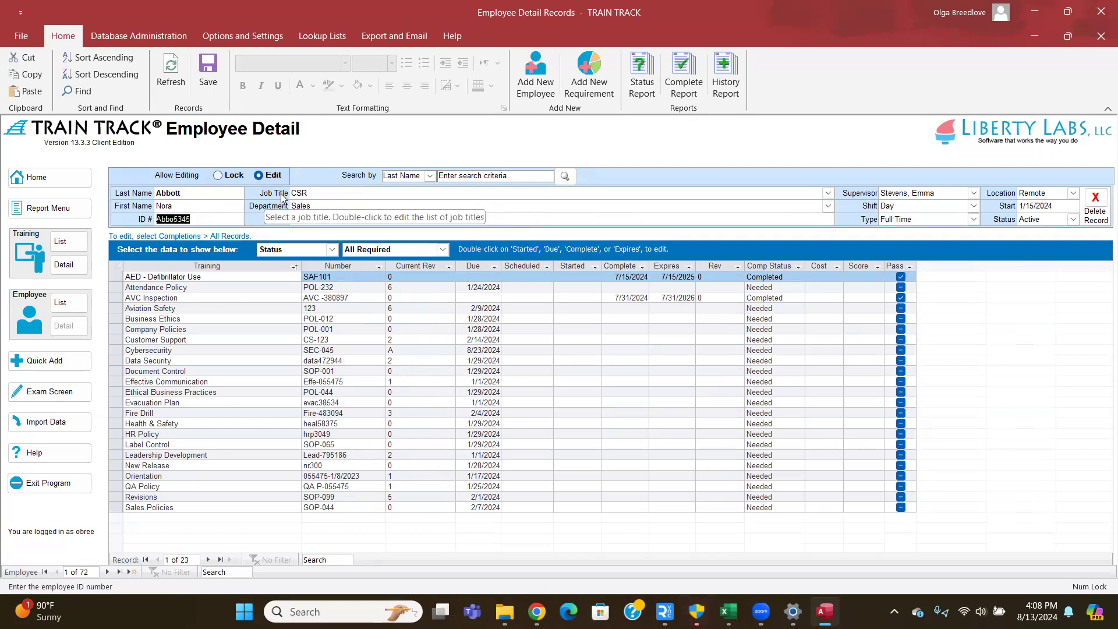
left_click(340, 190)
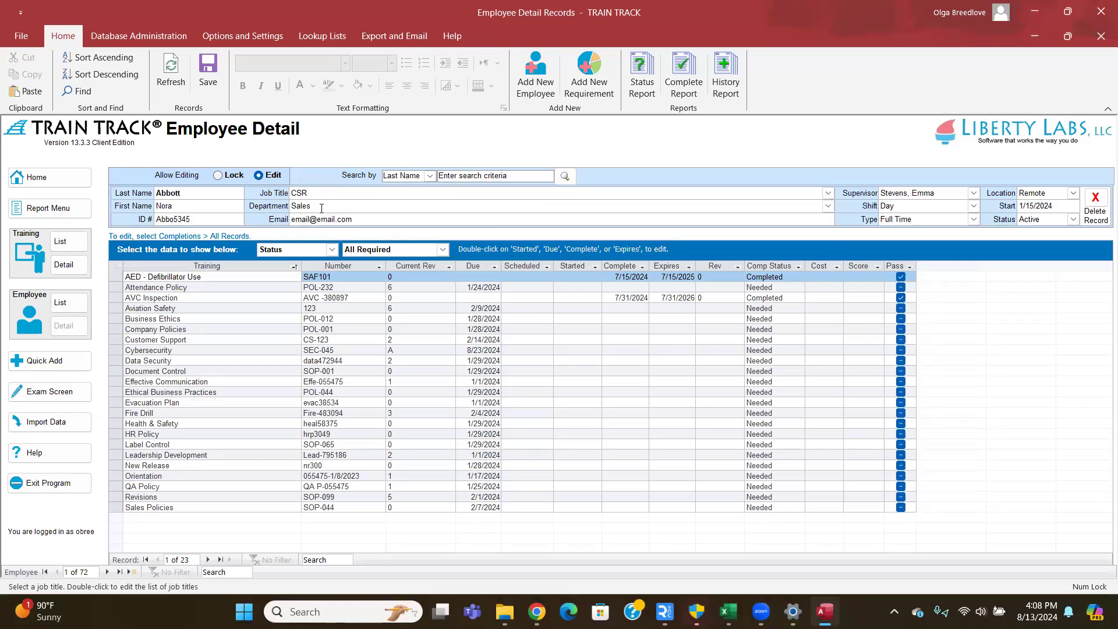
left_click(370, 222)
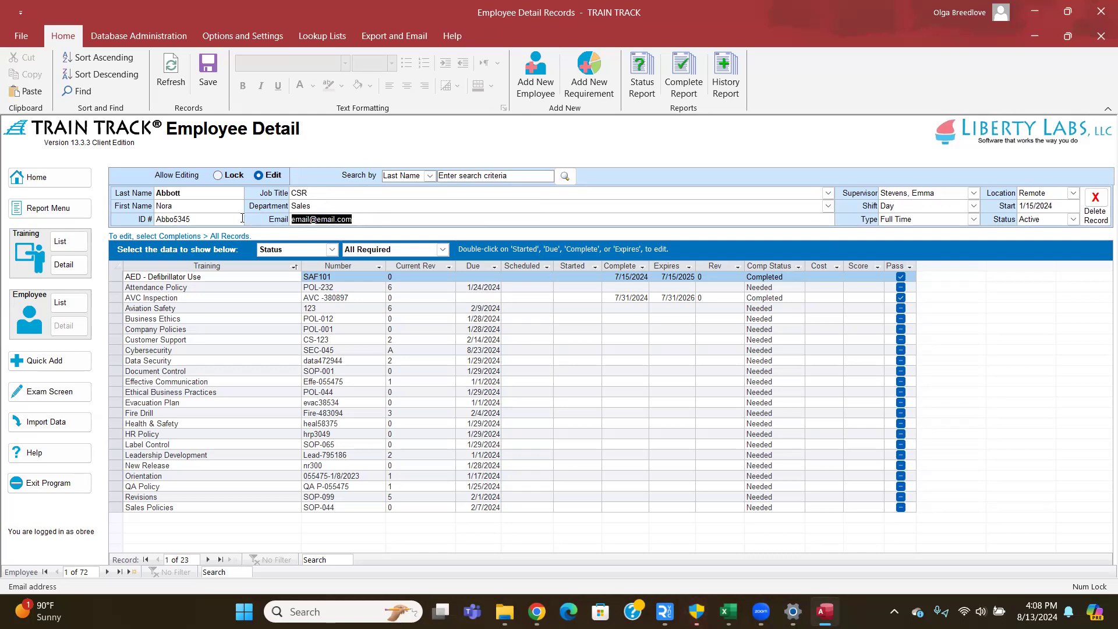
left_click(359, 225)
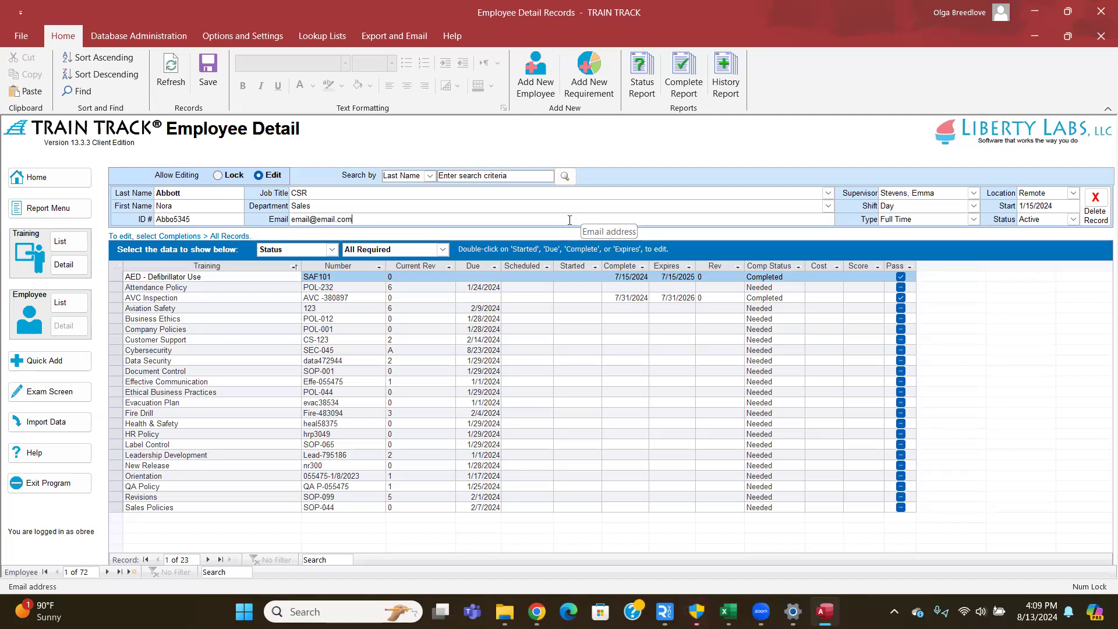
- Check the supervisor, start date and Active status unchanged, then show Database Administration
left_click(978, 195)
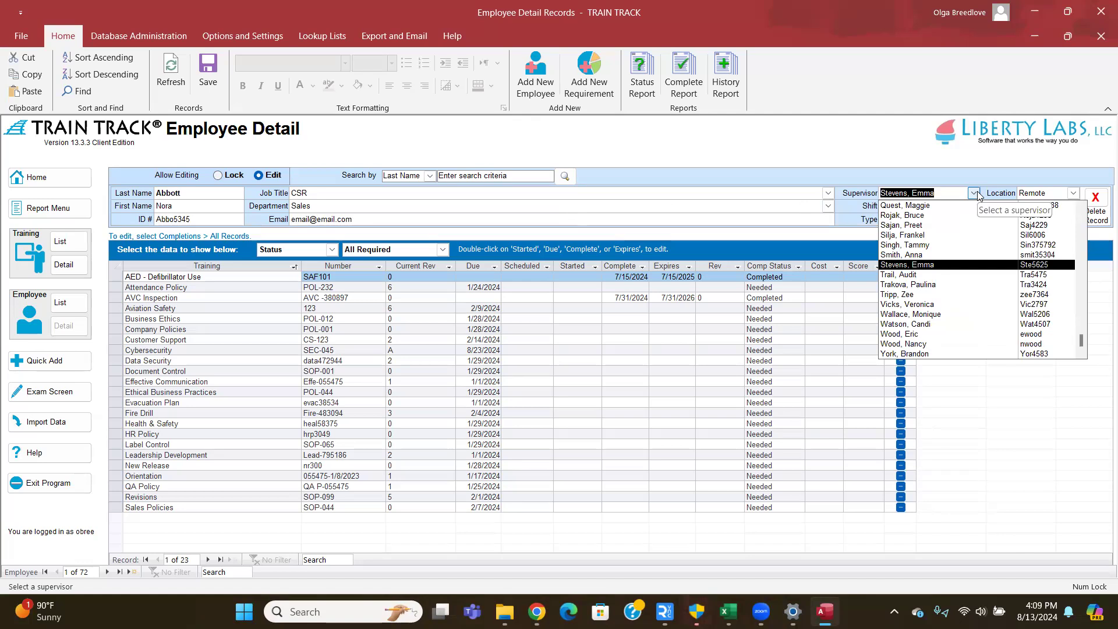
left_click(978, 195)
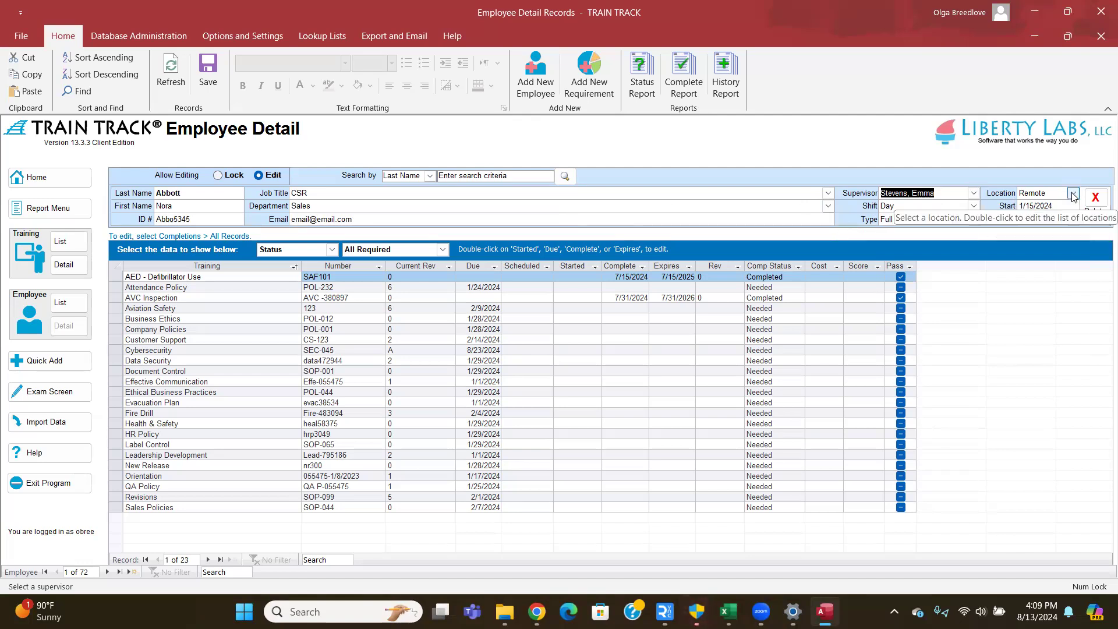
left_click_drag(1054, 206, 1017, 208)
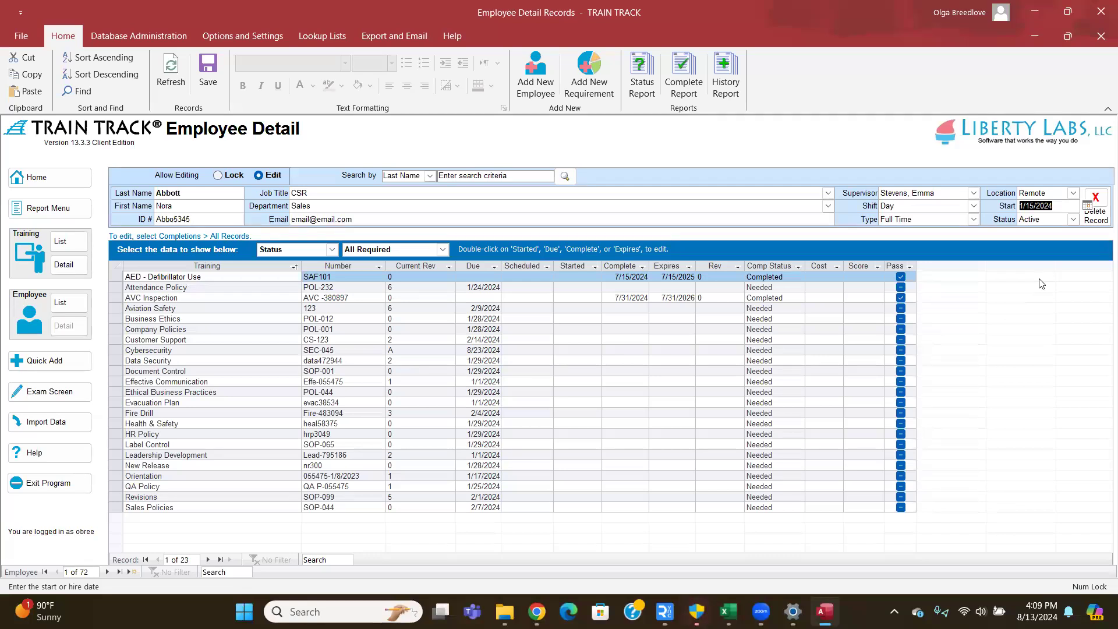
left_click(1072, 219)
left_click(1074, 219)
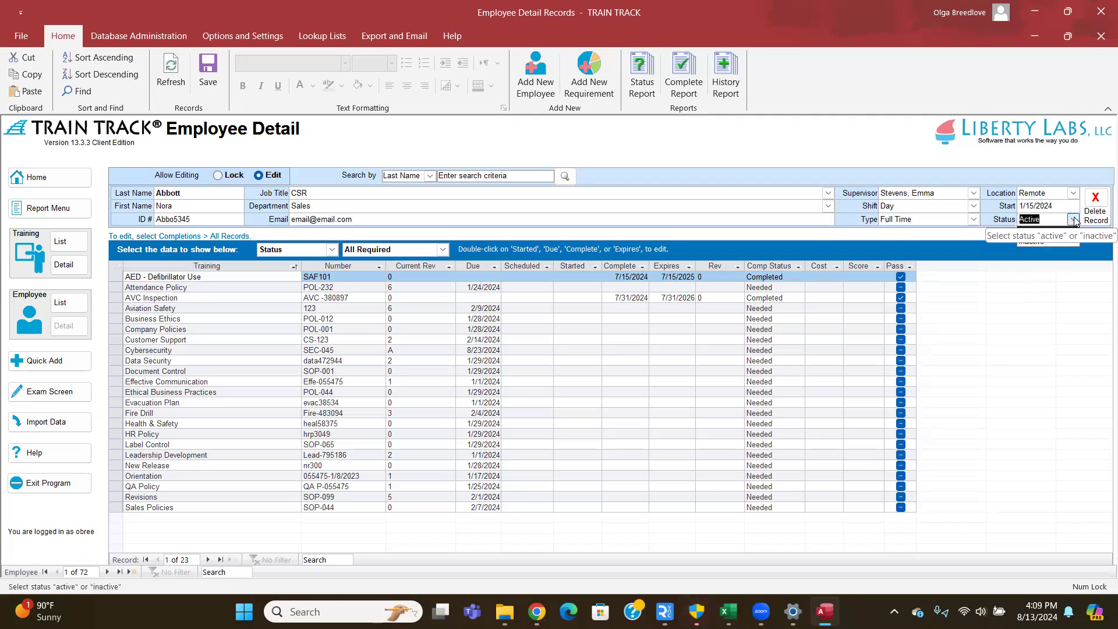
left_click(1075, 221)
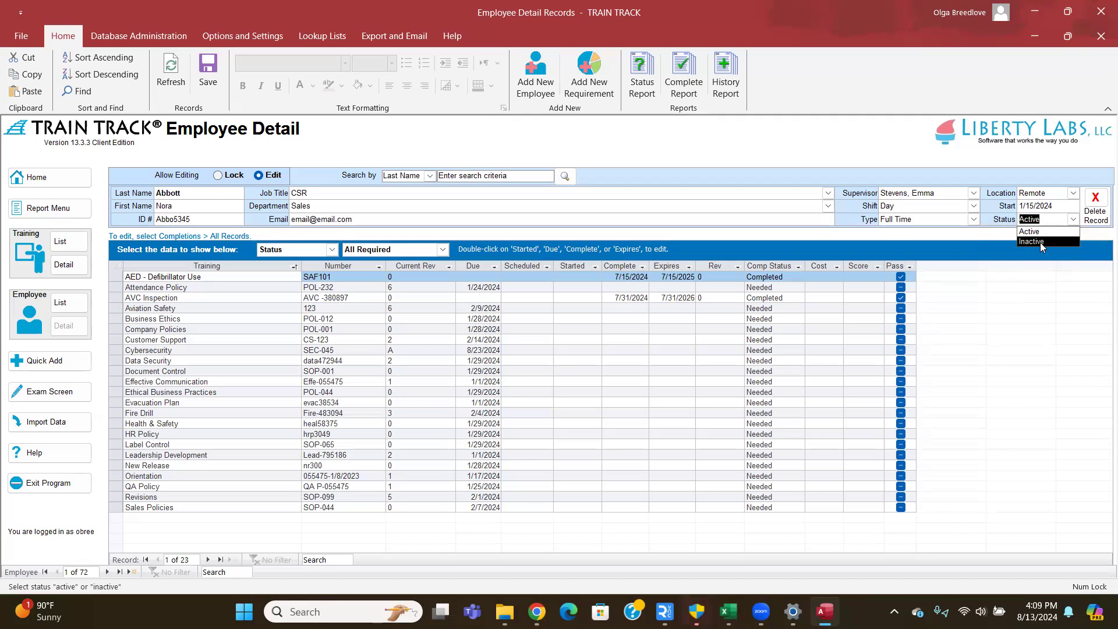
left_click(1073, 219)
left_click(143, 35)
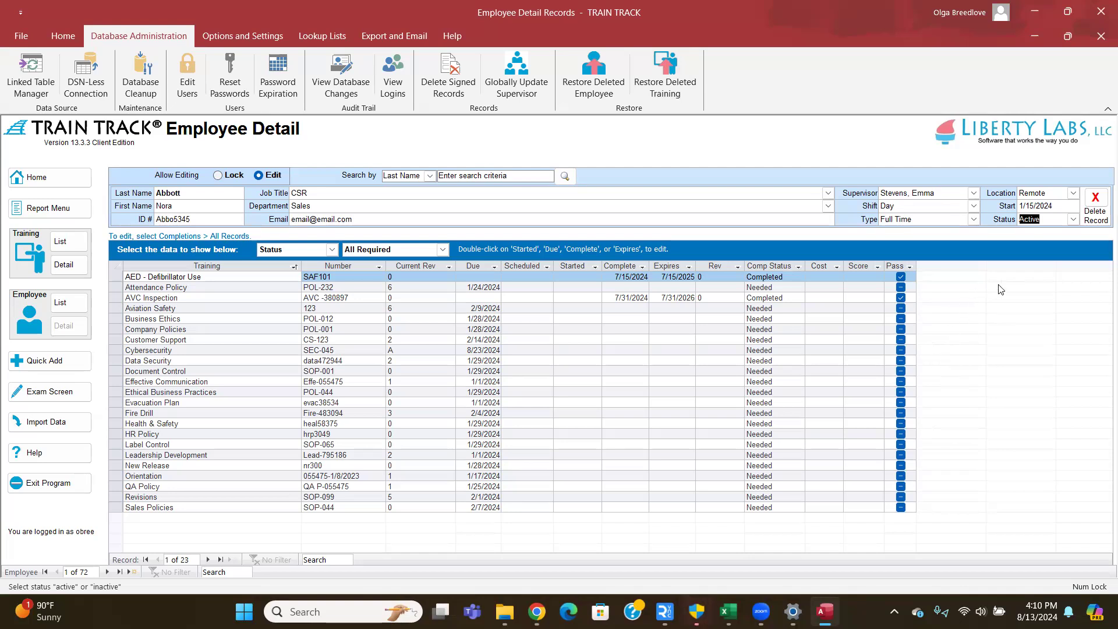
- Preview Completions > Exams data, then switch the data category to Employee Info
left_click(1012, 295)
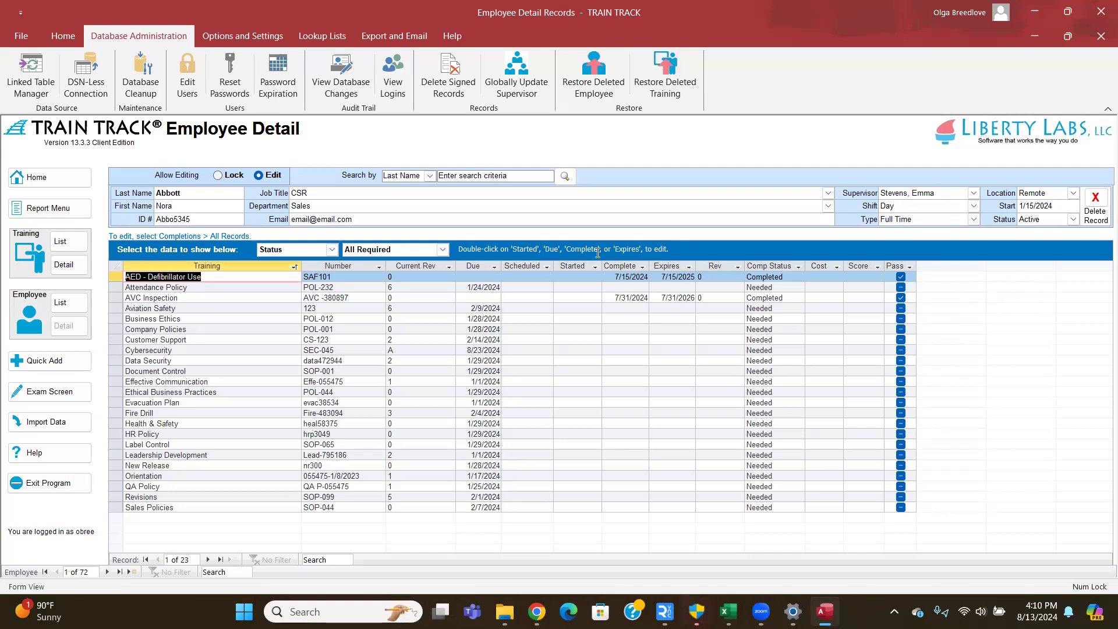
left_click(332, 249)
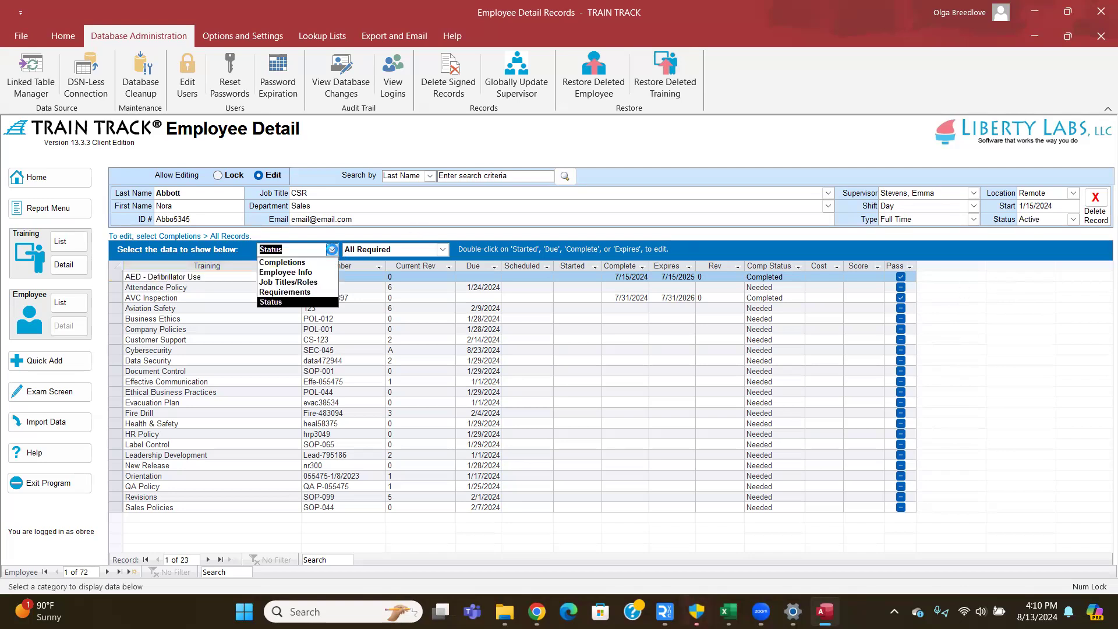
left_click(299, 263)
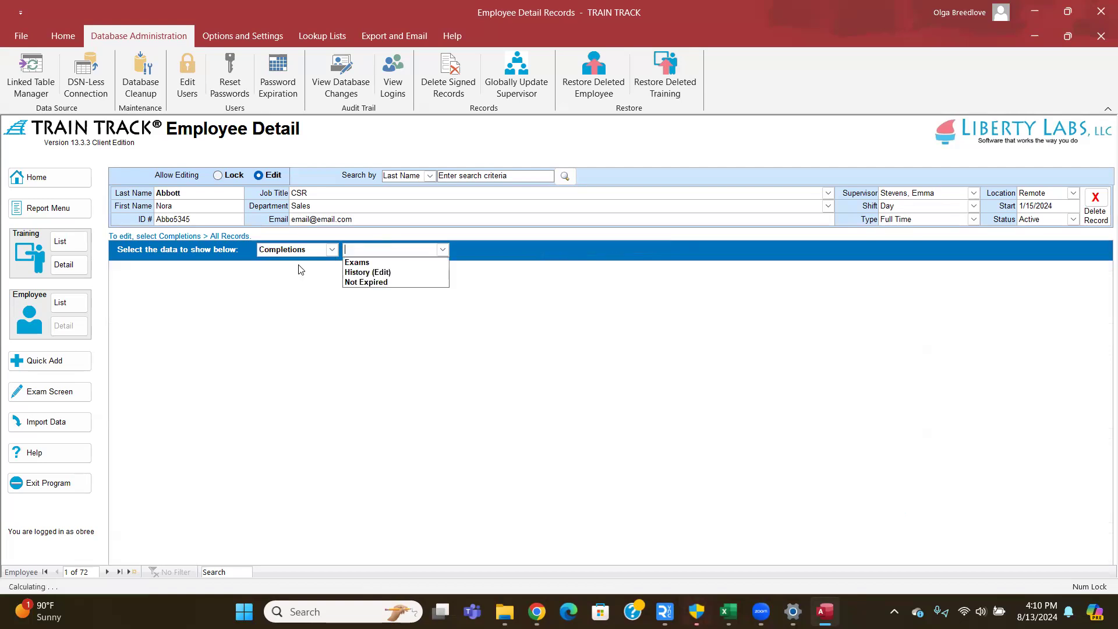
left_click(406, 264)
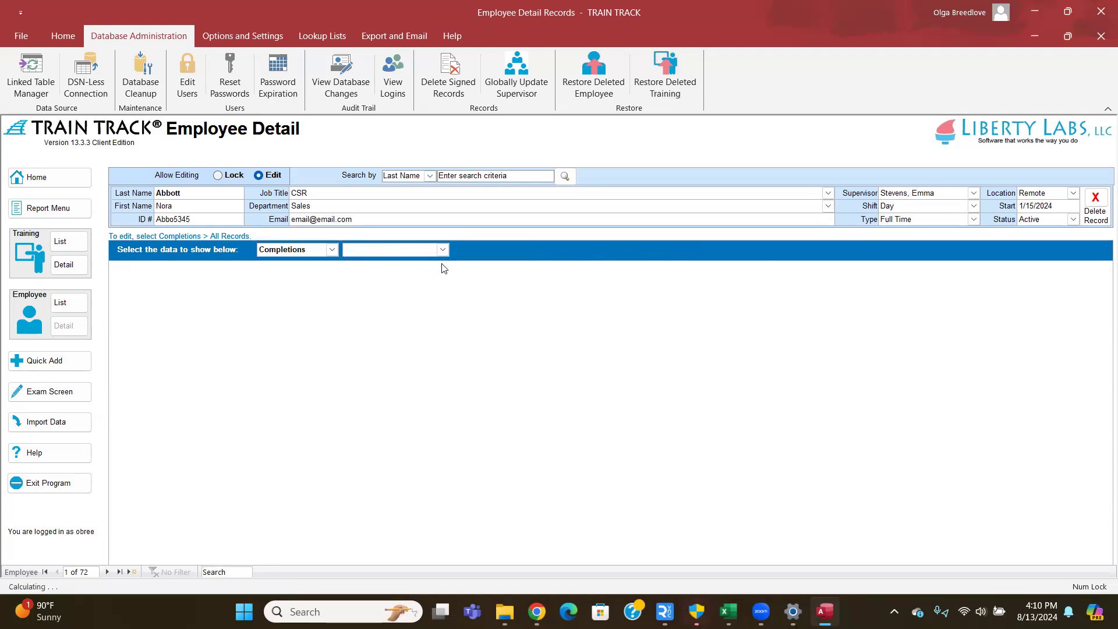
left_click(442, 250)
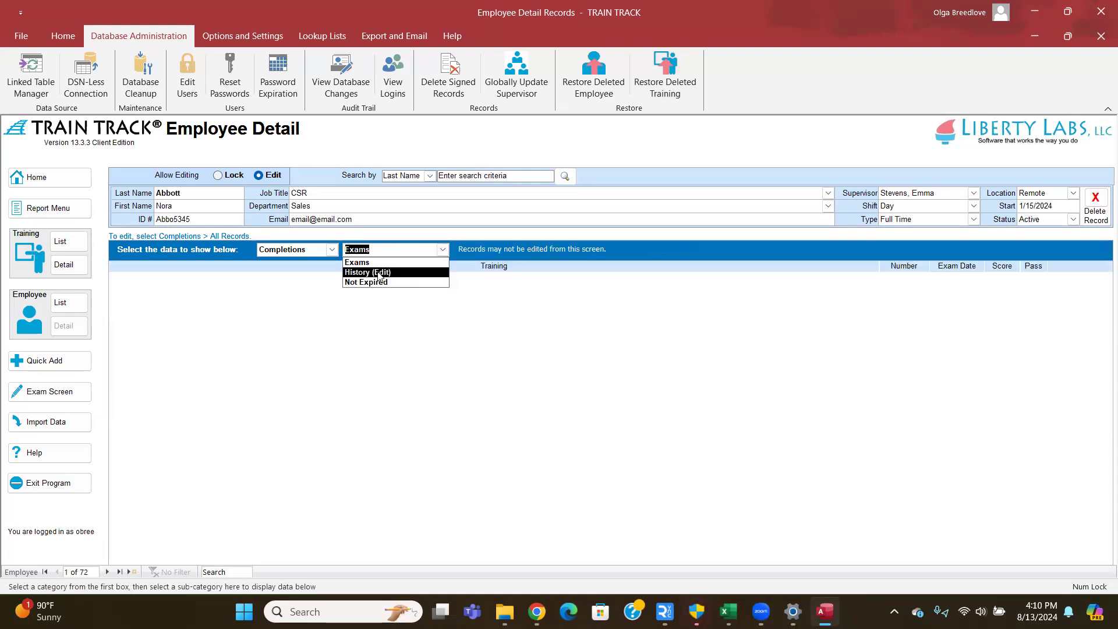
left_click(332, 249)
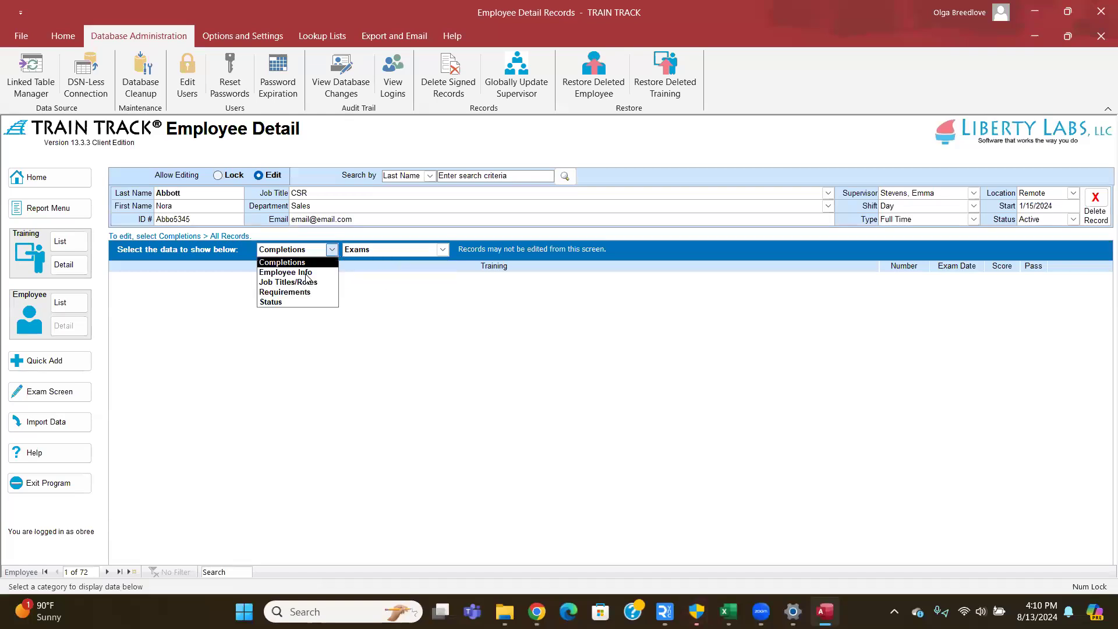
left_click(337, 272)
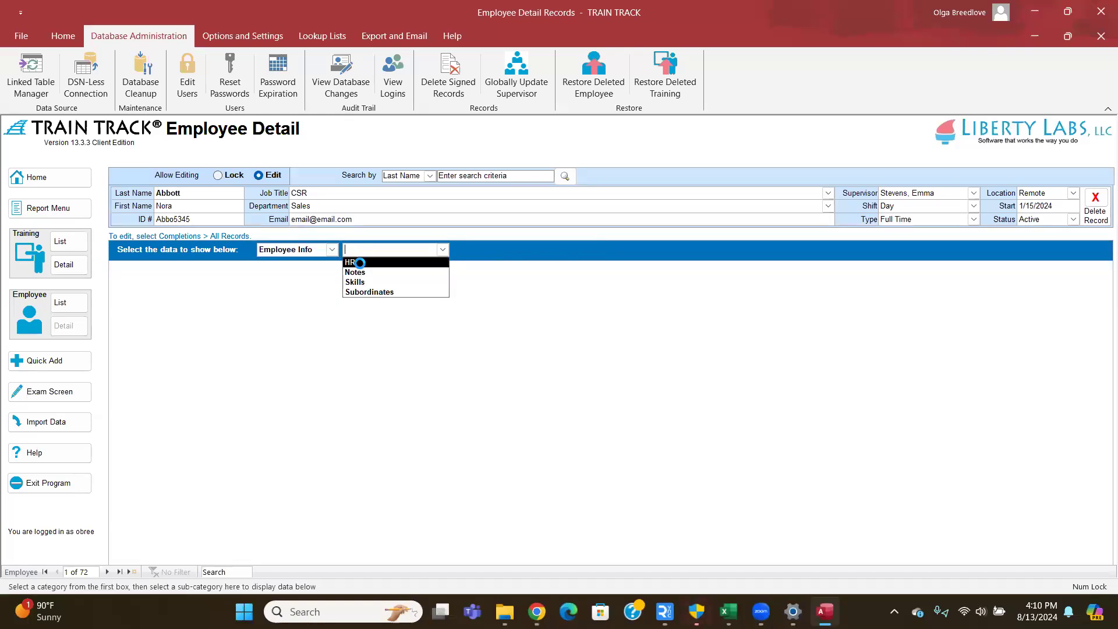
left_click(361, 266)
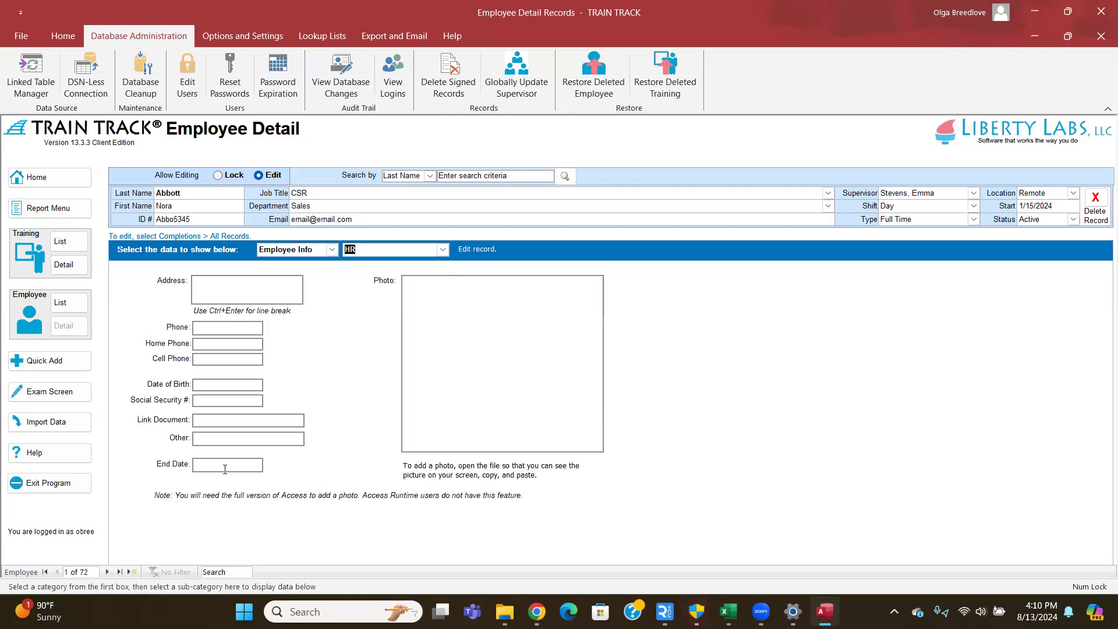
left_click(196, 422)
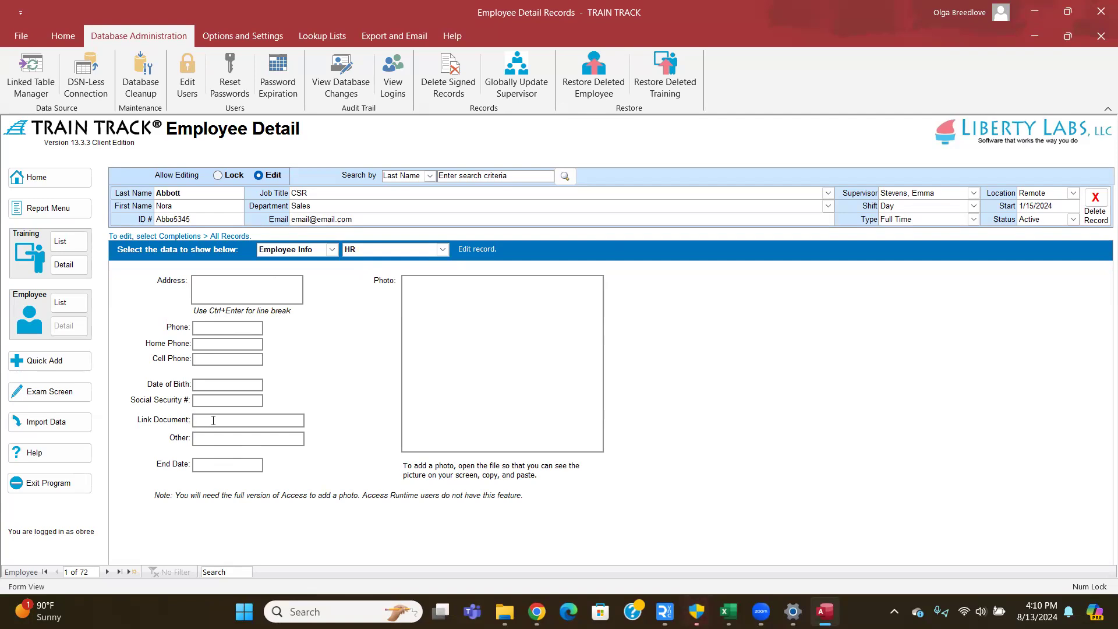
right_click(213, 421)
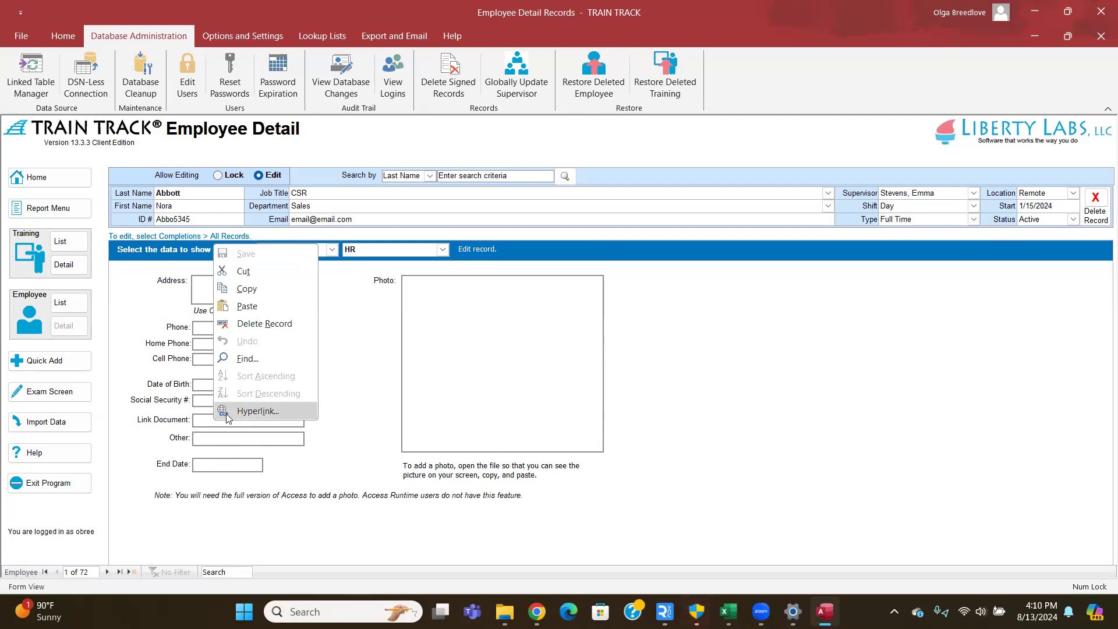
left_click(202, 429)
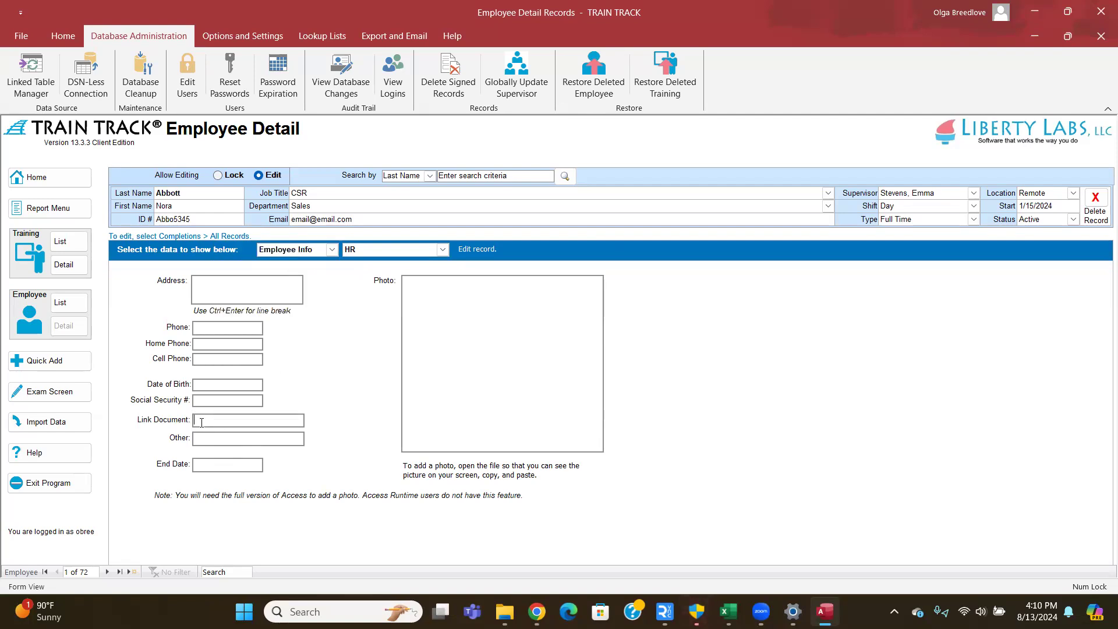
right_click(202, 423)
left_click(202, 422)
right_click(223, 421)
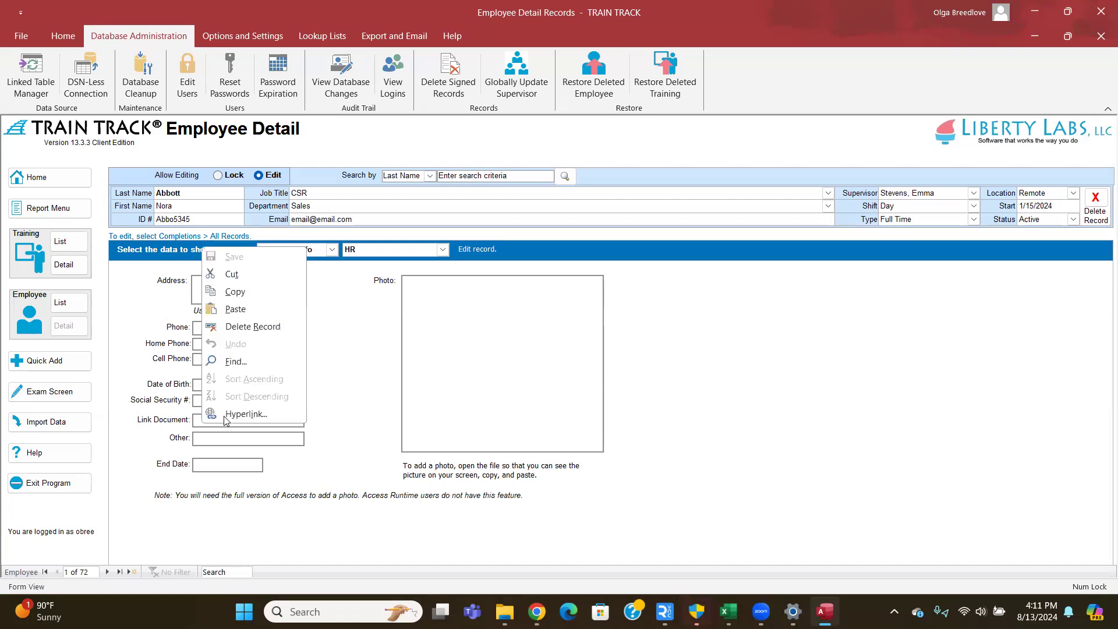
left_click(333, 421)
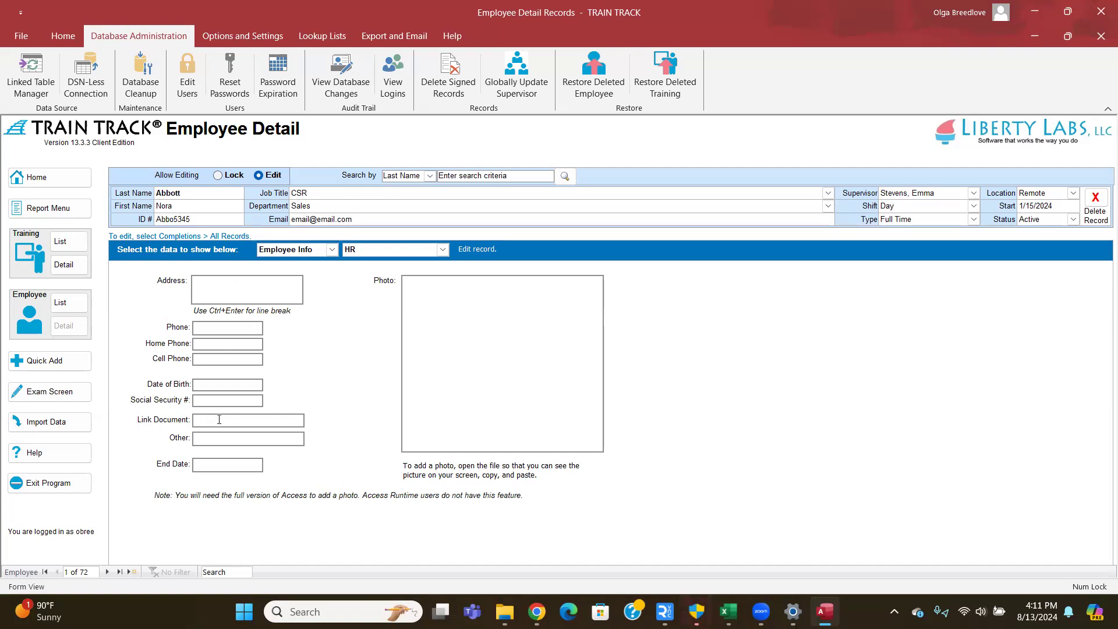
left_click(442, 250)
- Switch the employee's detail view from HR details to Notes, then to Skills
left_click(416, 272)
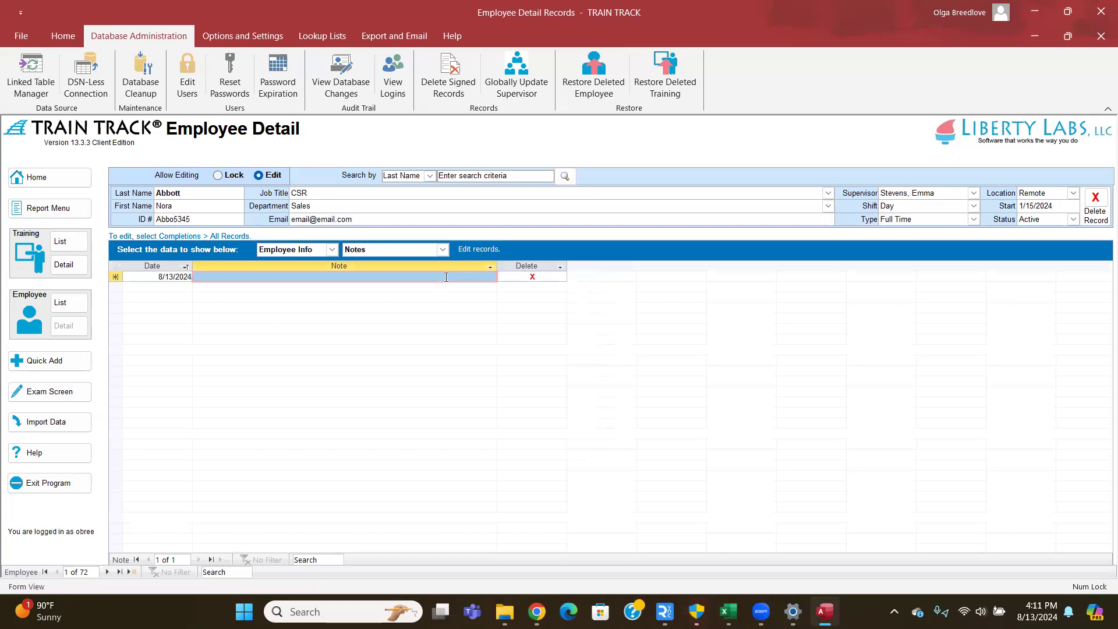
left_click(445, 277)
left_click(444, 250)
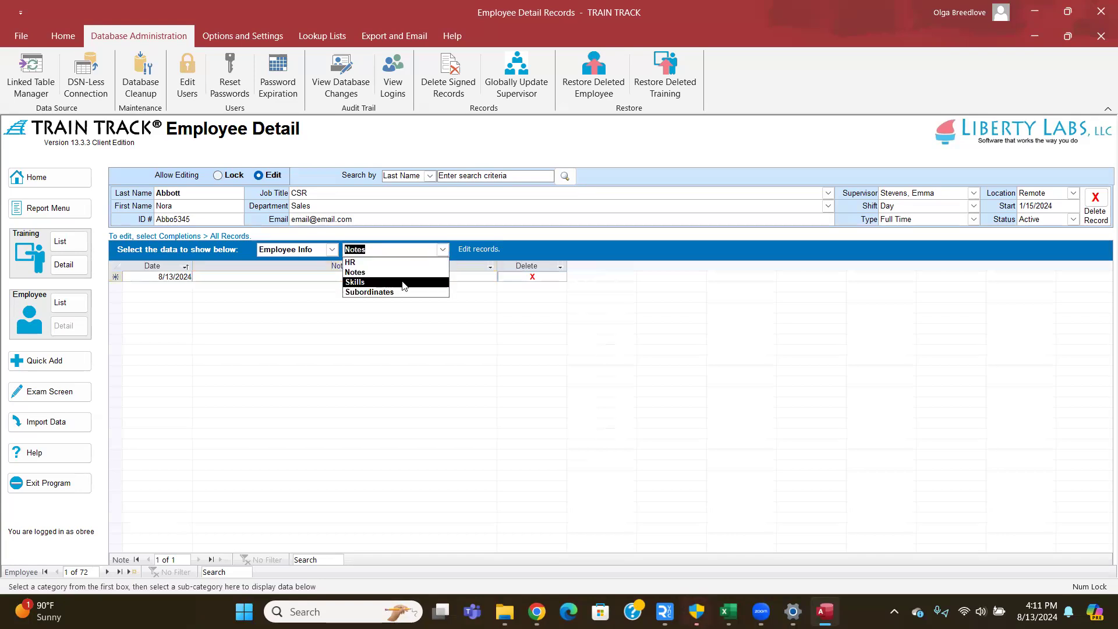
left_click(412, 278)
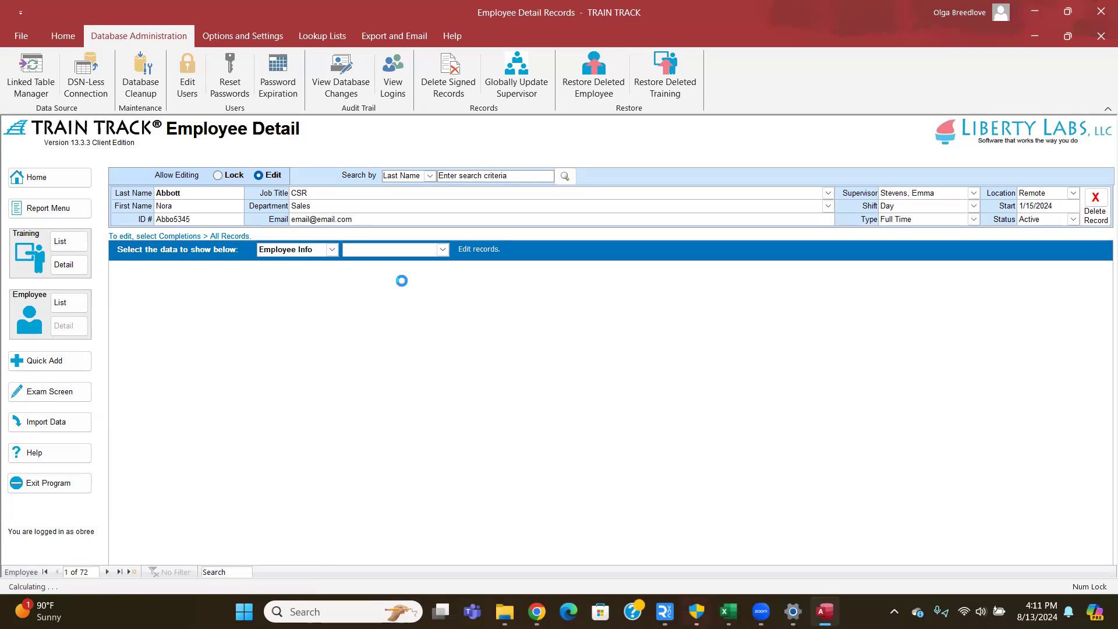
left_click(443, 249)
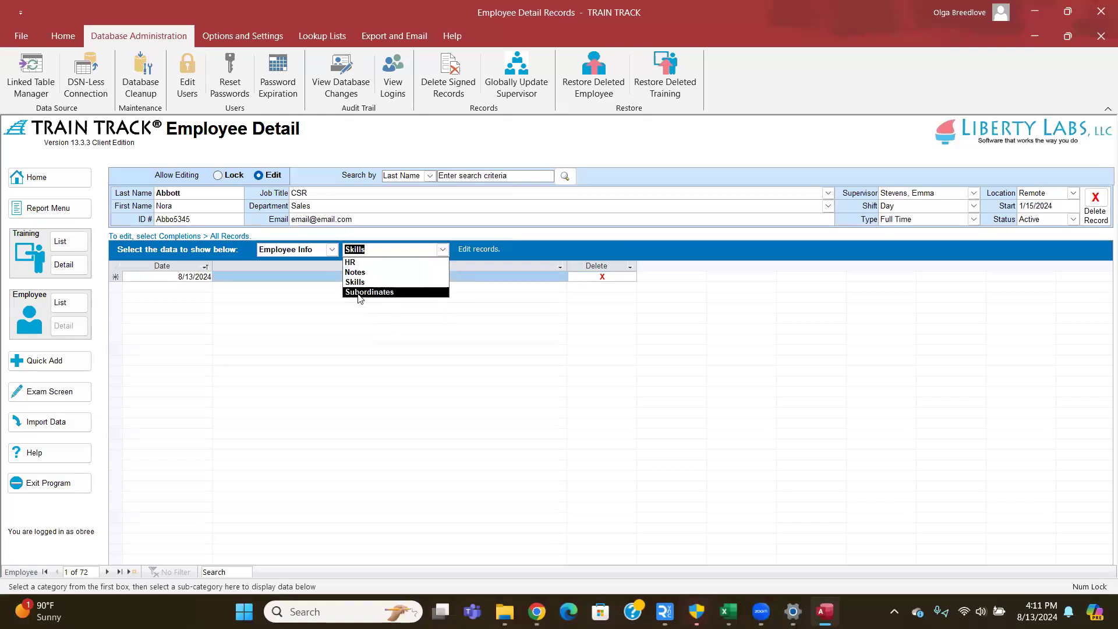
left_click(332, 249)
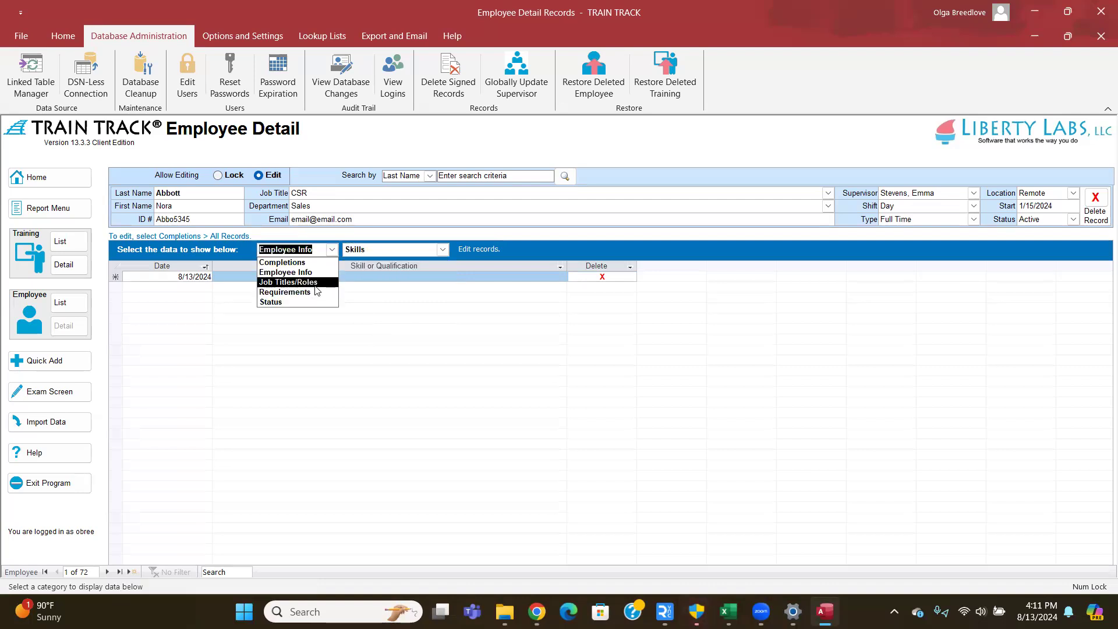
- In Job Titles/Roles > Additional Job Titles, add and save a Sales Rep row below Manager
left_click(314, 282)
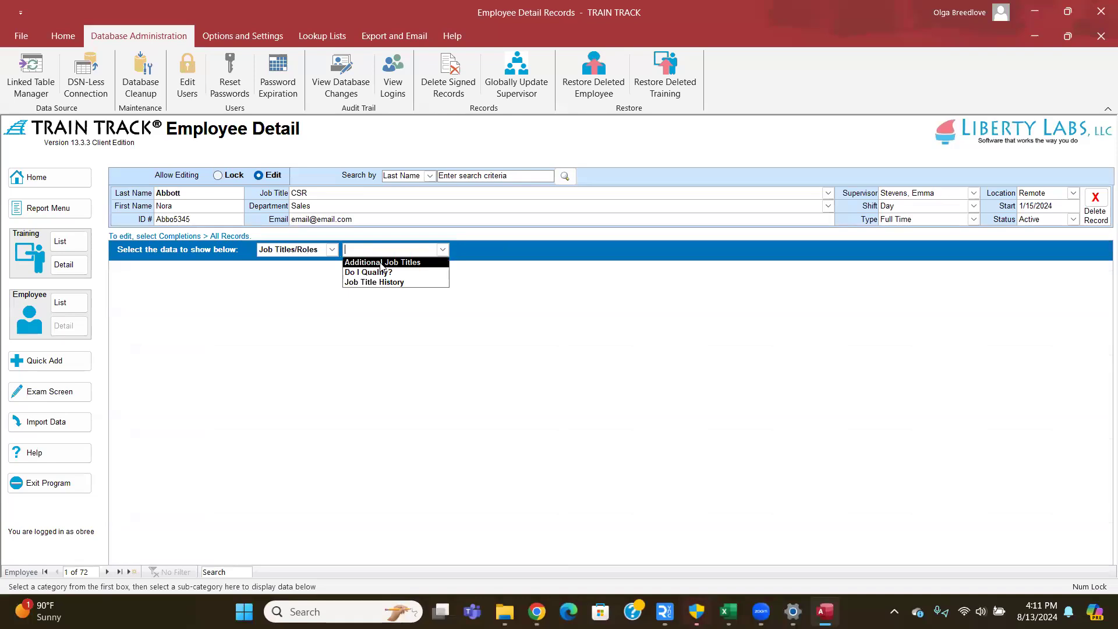
left_click(381, 263)
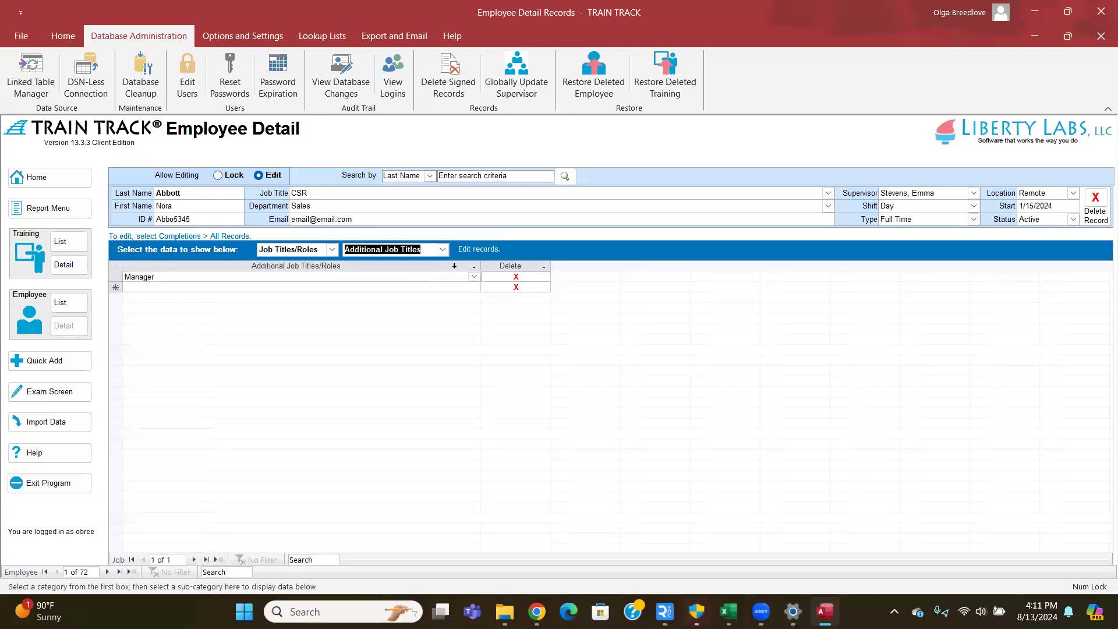
left_click(474, 287)
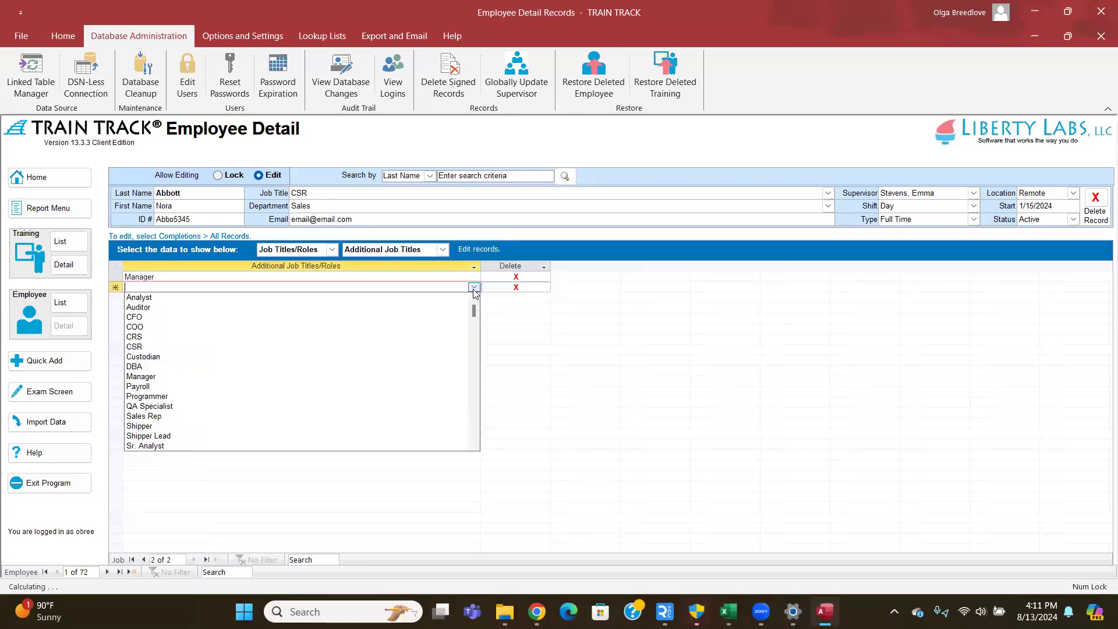
left_click(446, 348)
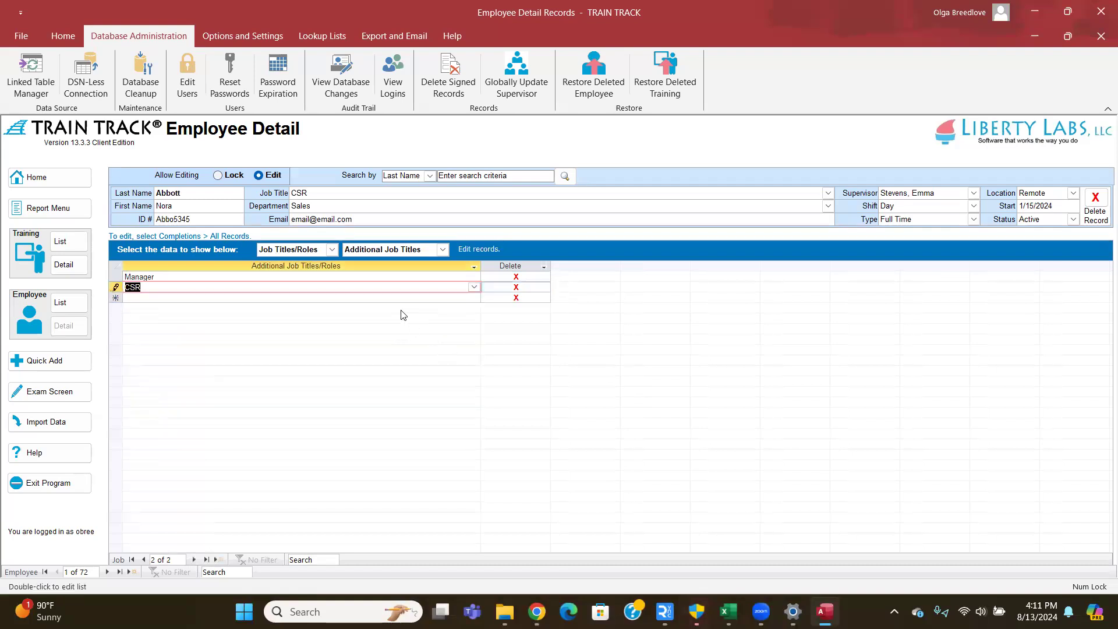
left_click(475, 287)
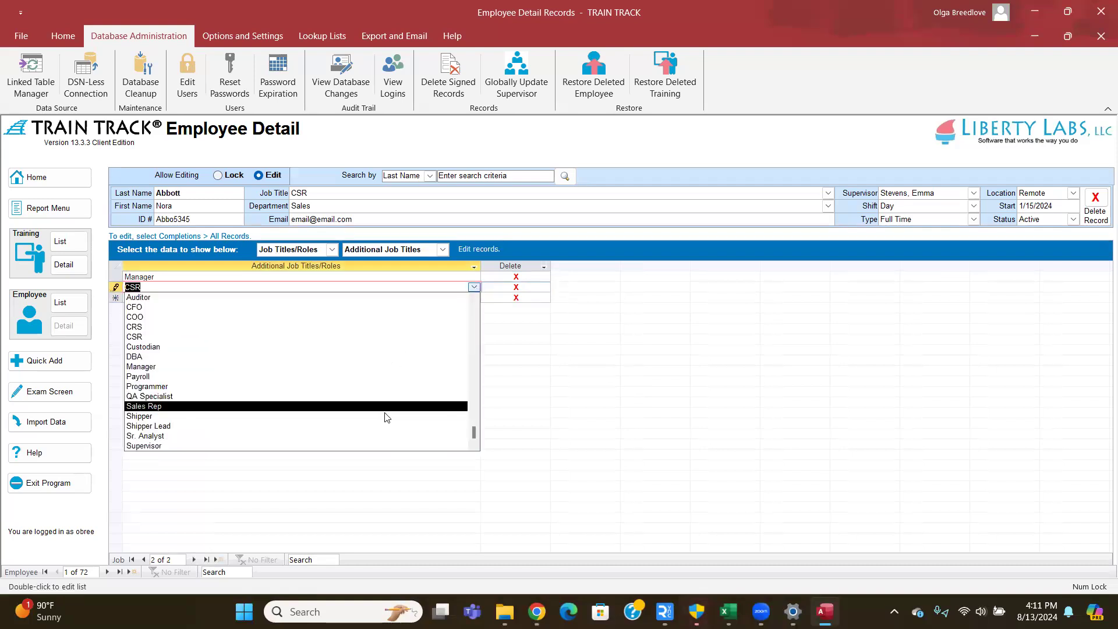
left_click(389, 414)
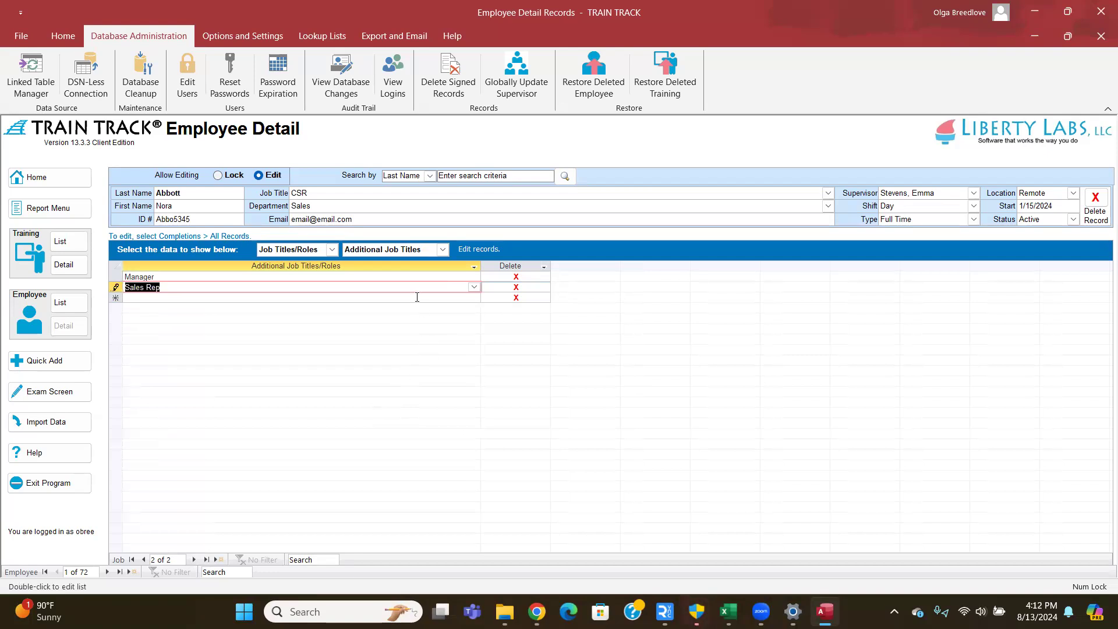
left_click(396, 295)
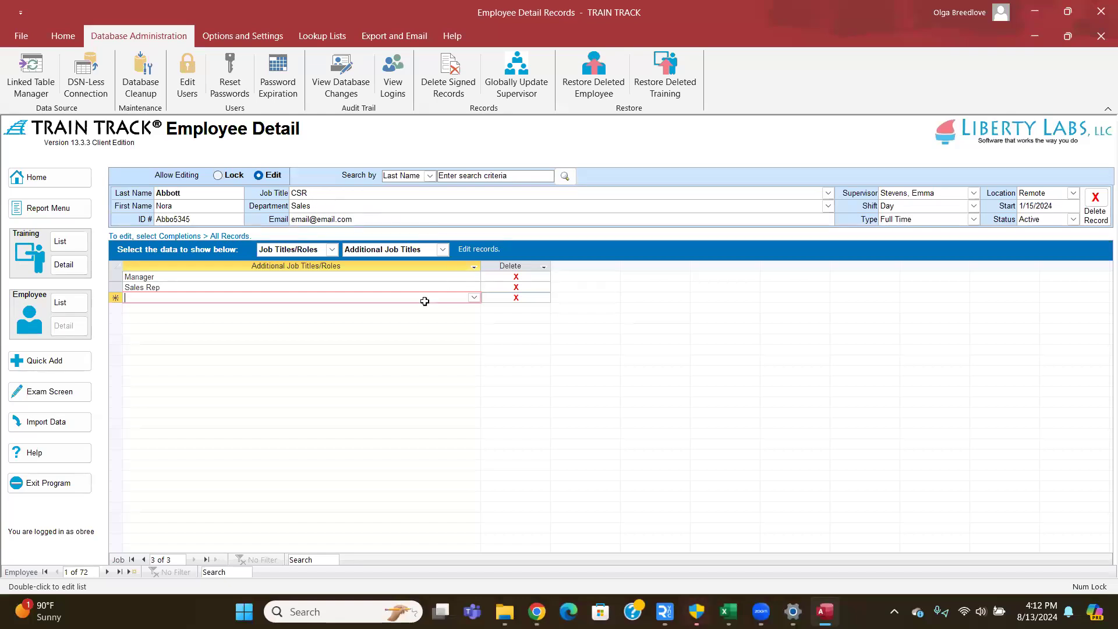
left_click(443, 250)
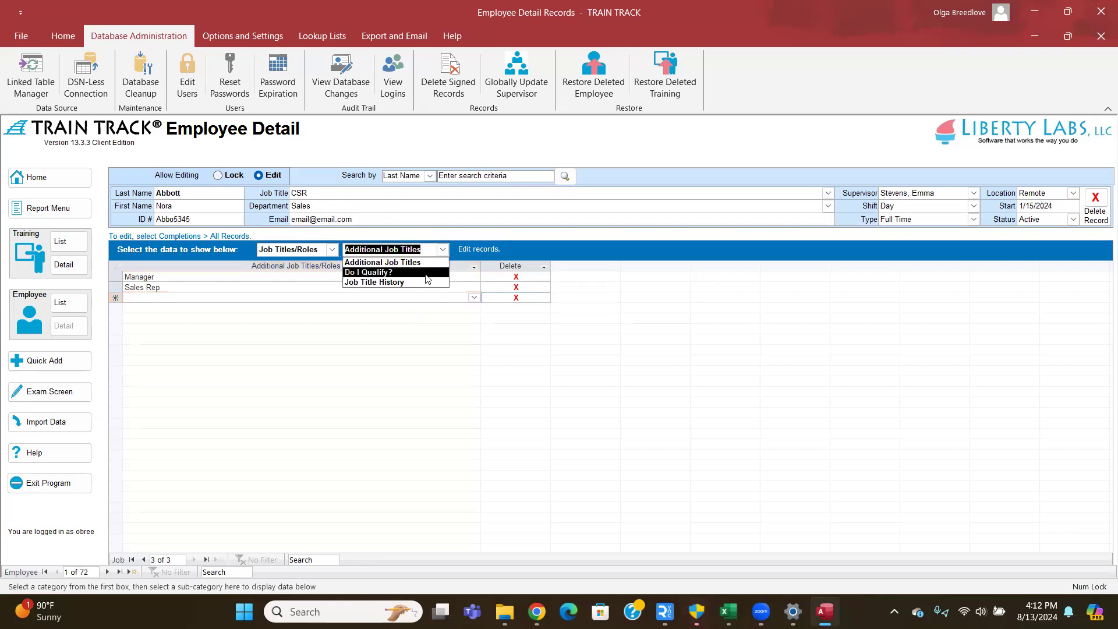
- Run the Do I Qualify? check against DBA, then Sales Rep, then Supervisor
left_click(426, 273)
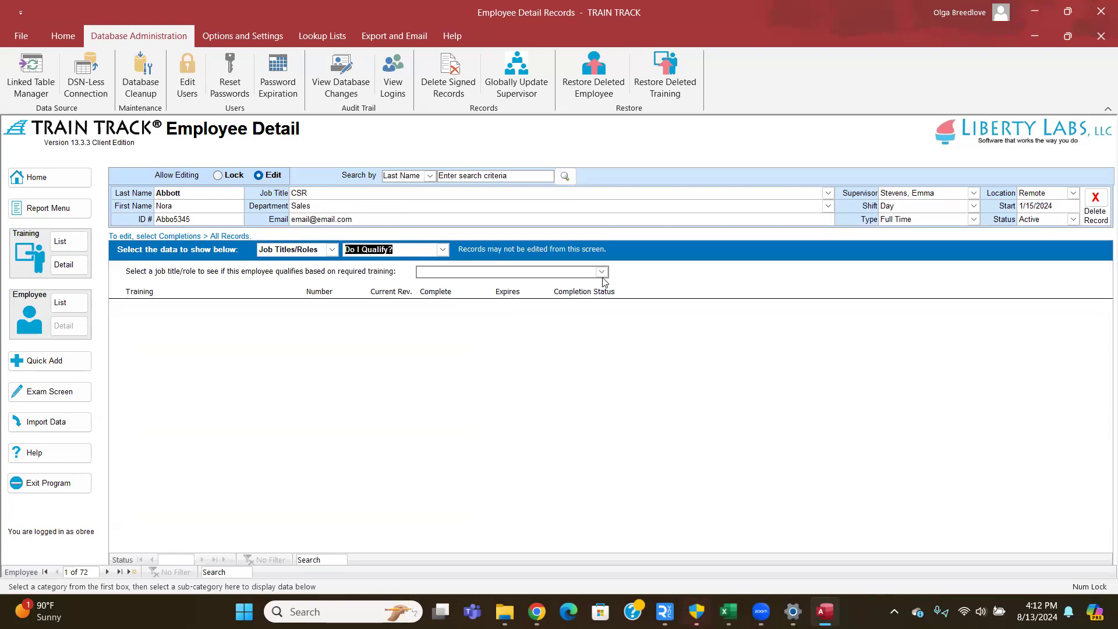
left_click(601, 272)
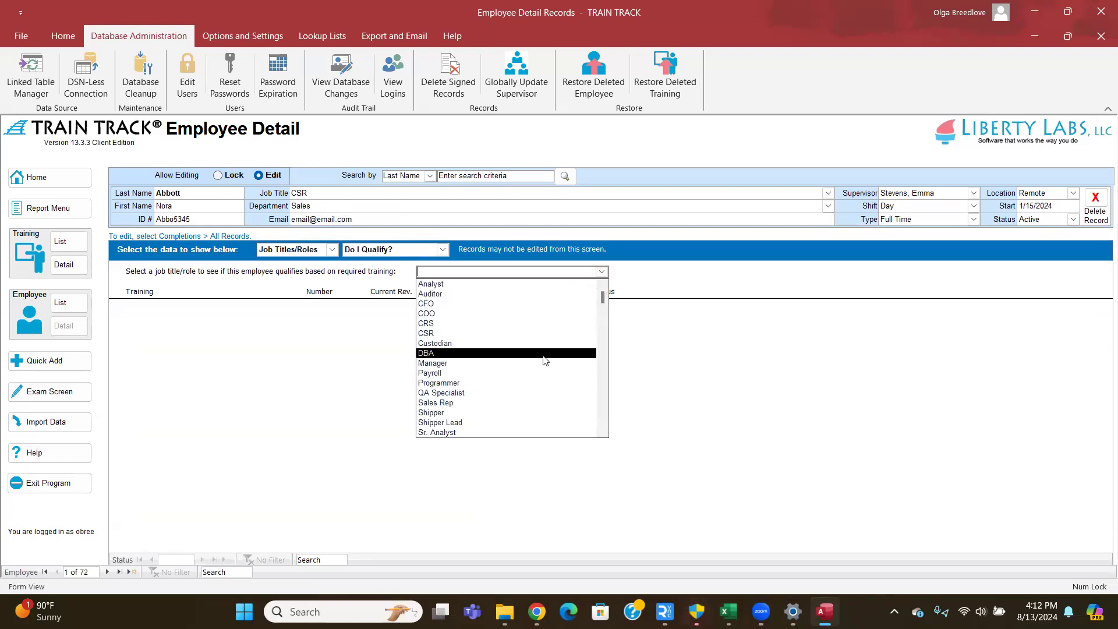
left_click(541, 355)
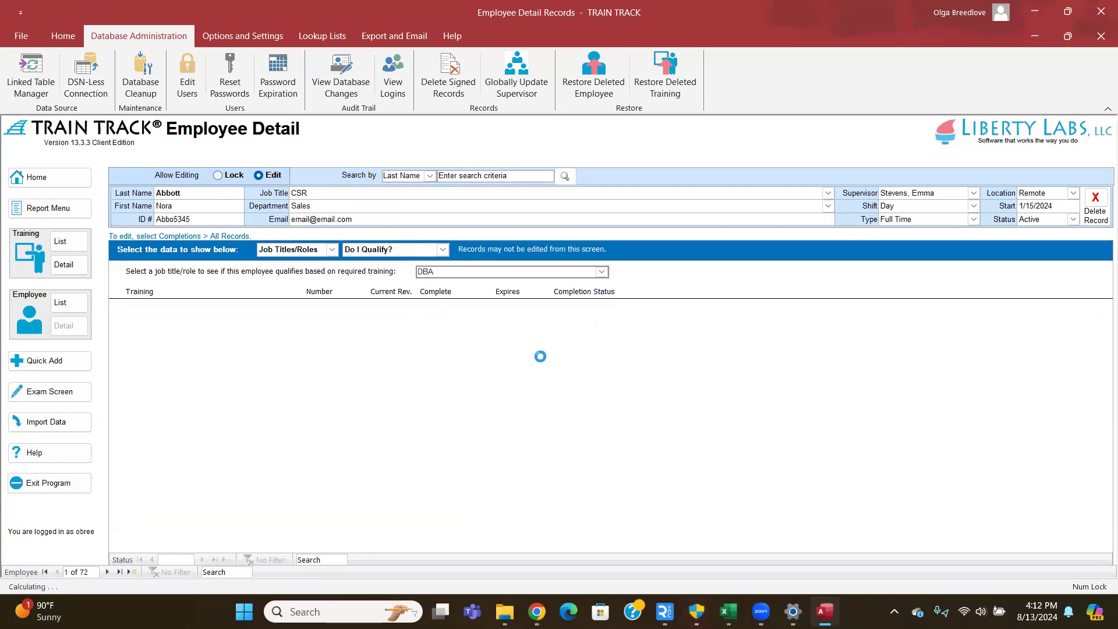
left_click(601, 273)
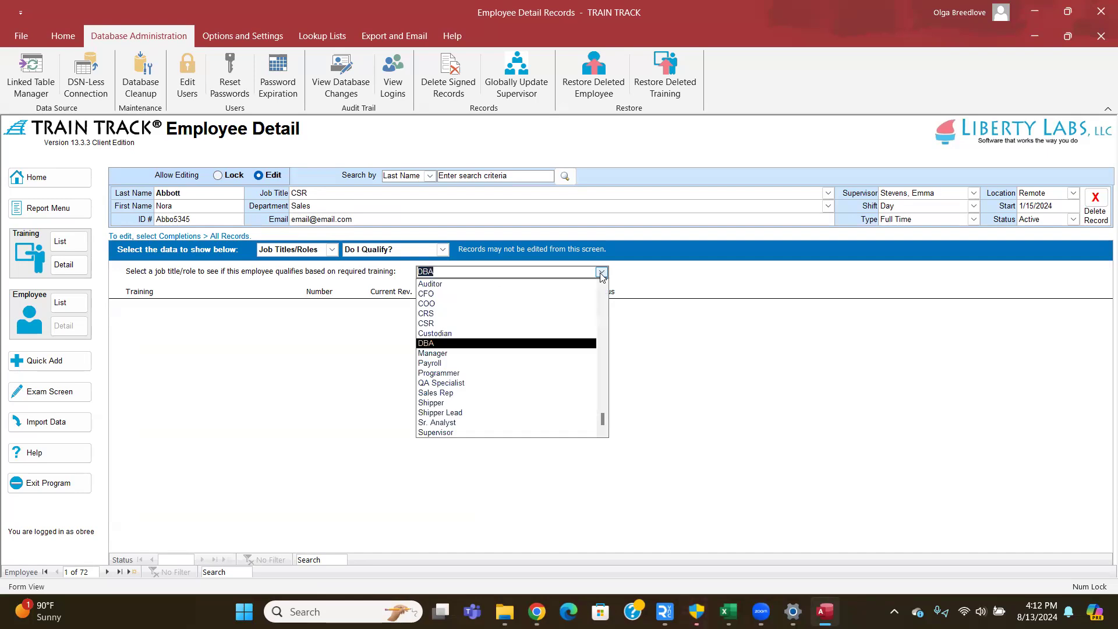
left_click(579, 392)
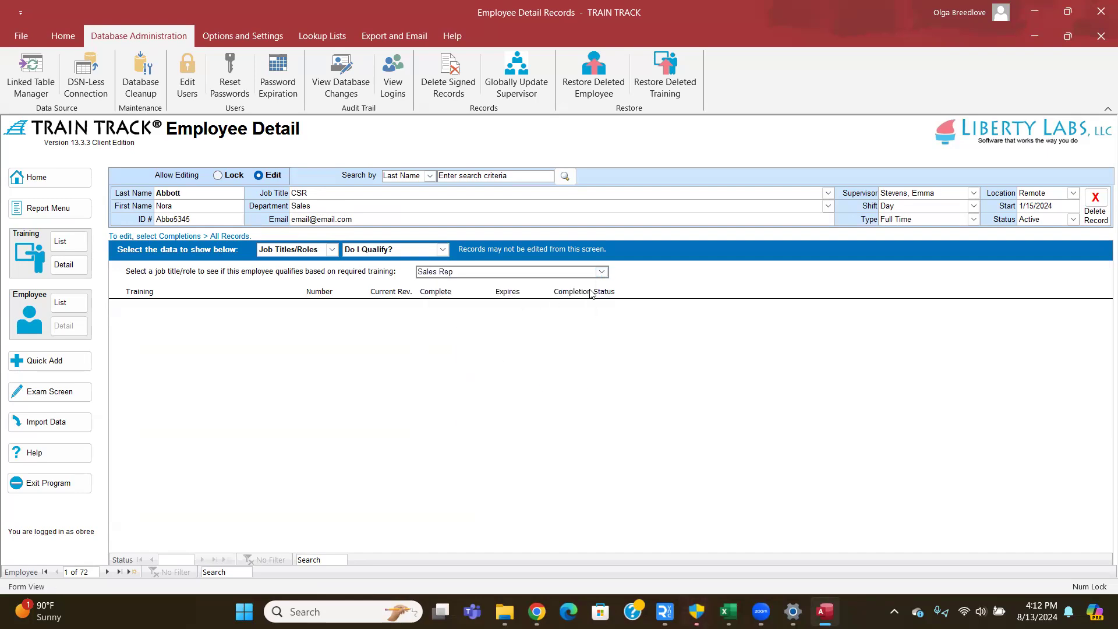
left_click(602, 273)
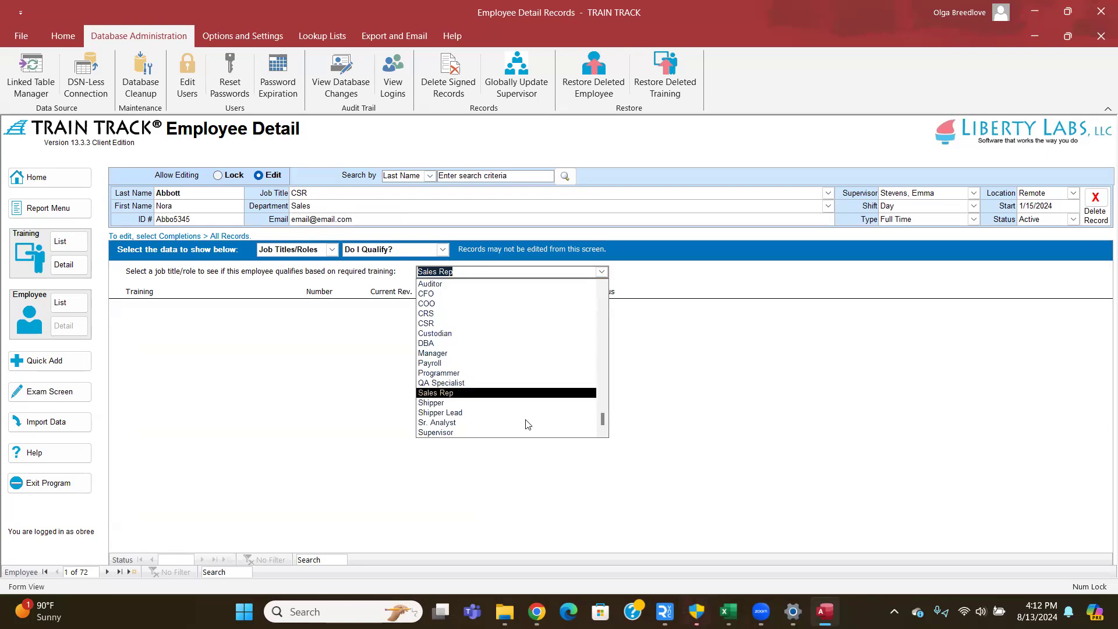
left_click(512, 432)
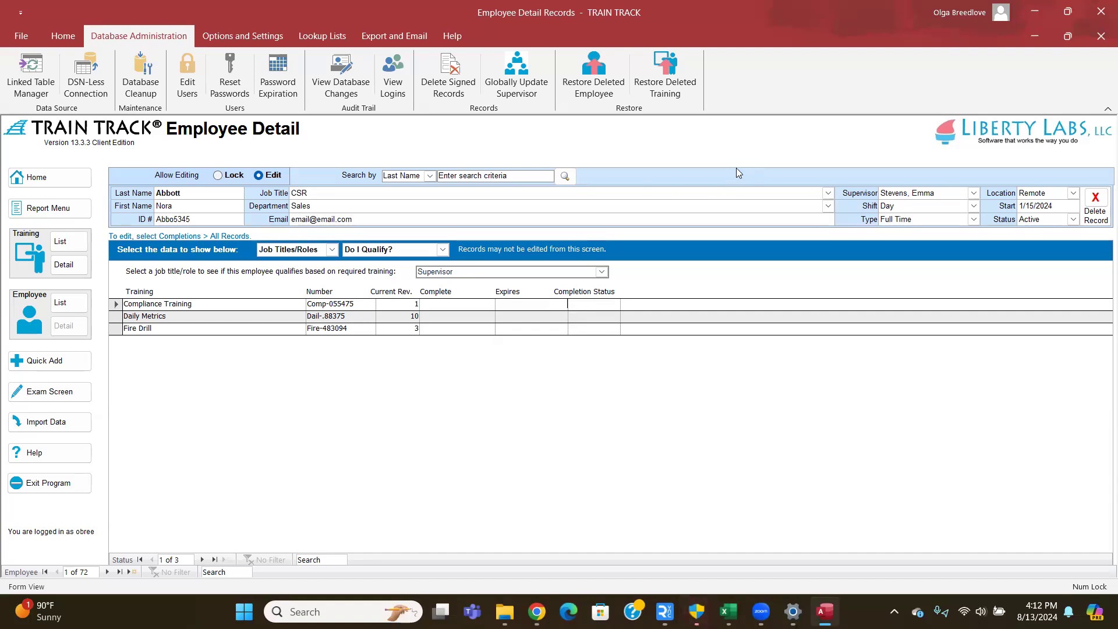
left_click(443, 249)
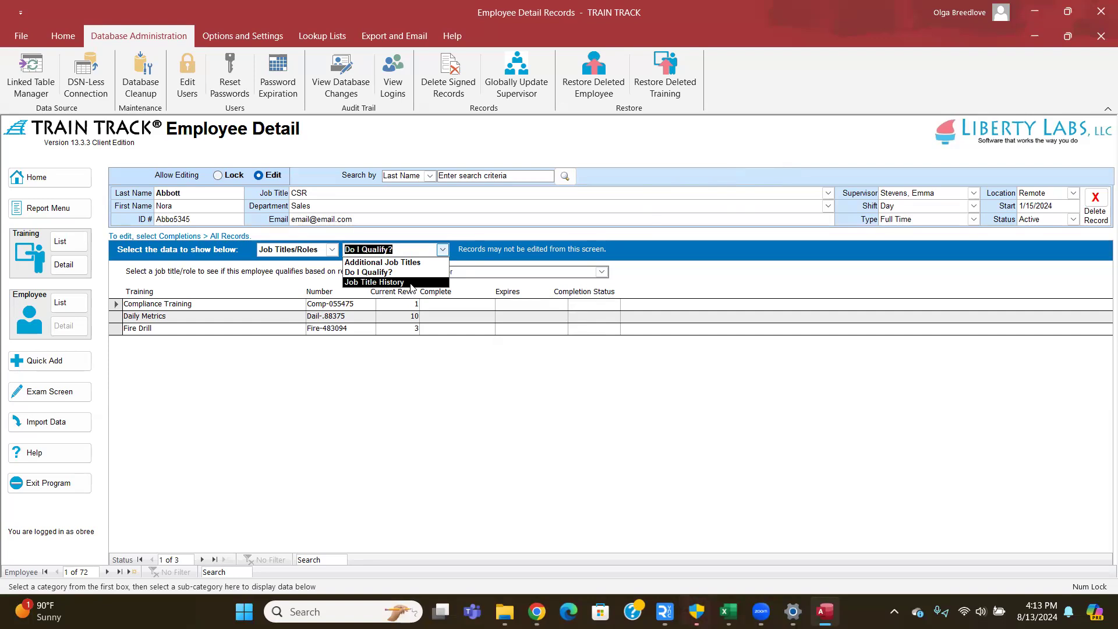
- Leave the data category unchanged and switch to the Home ribbon's employee report tools
left_click(333, 250)
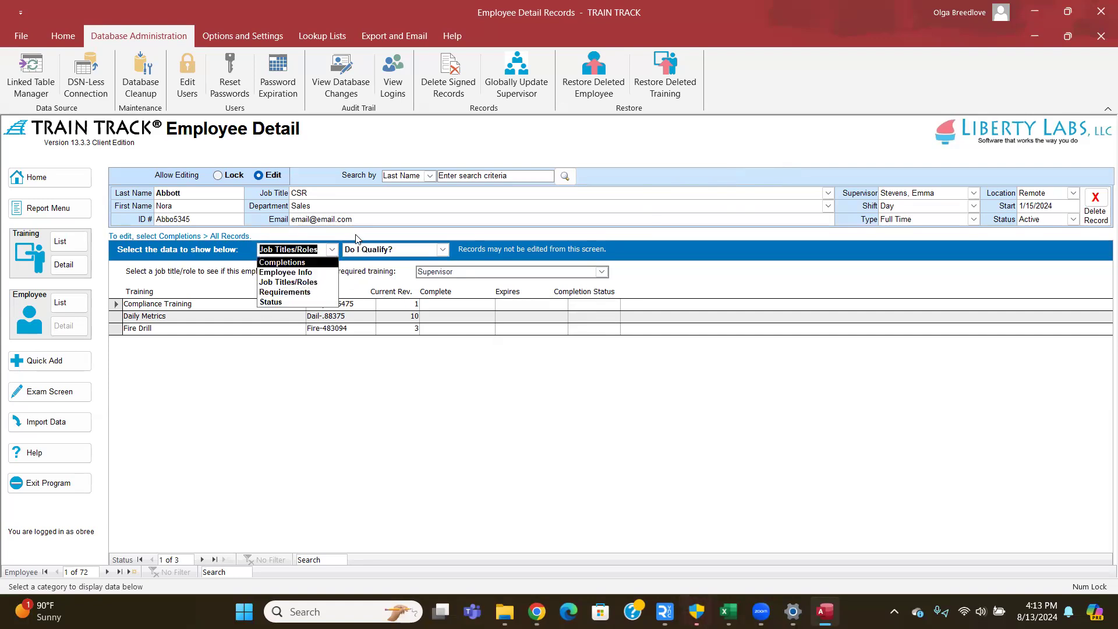
left_click(407, 218)
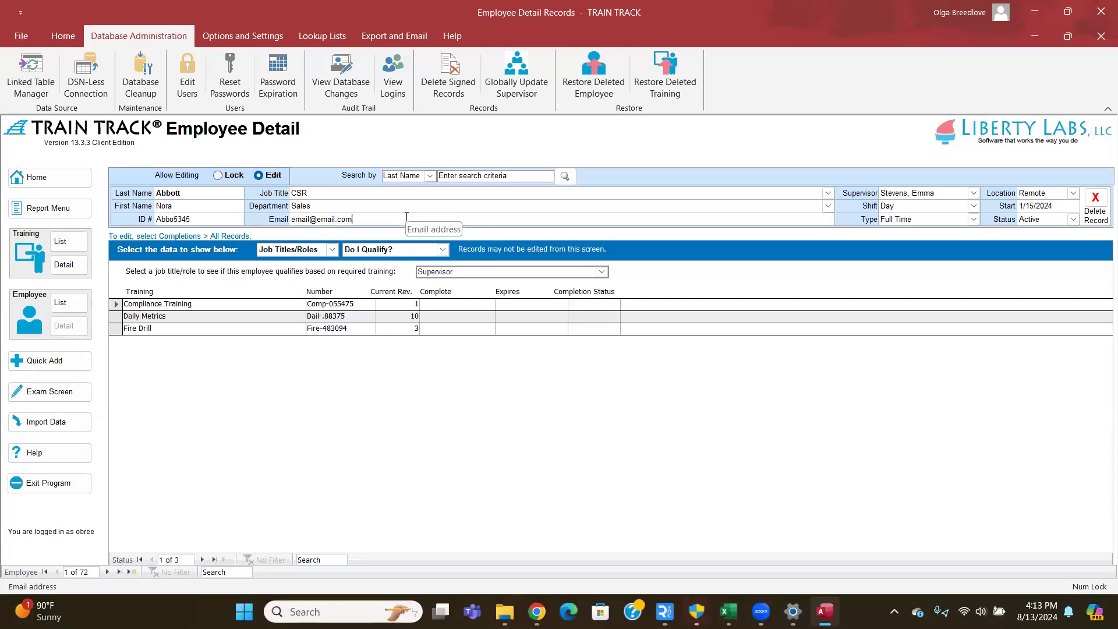
left_click(65, 39)
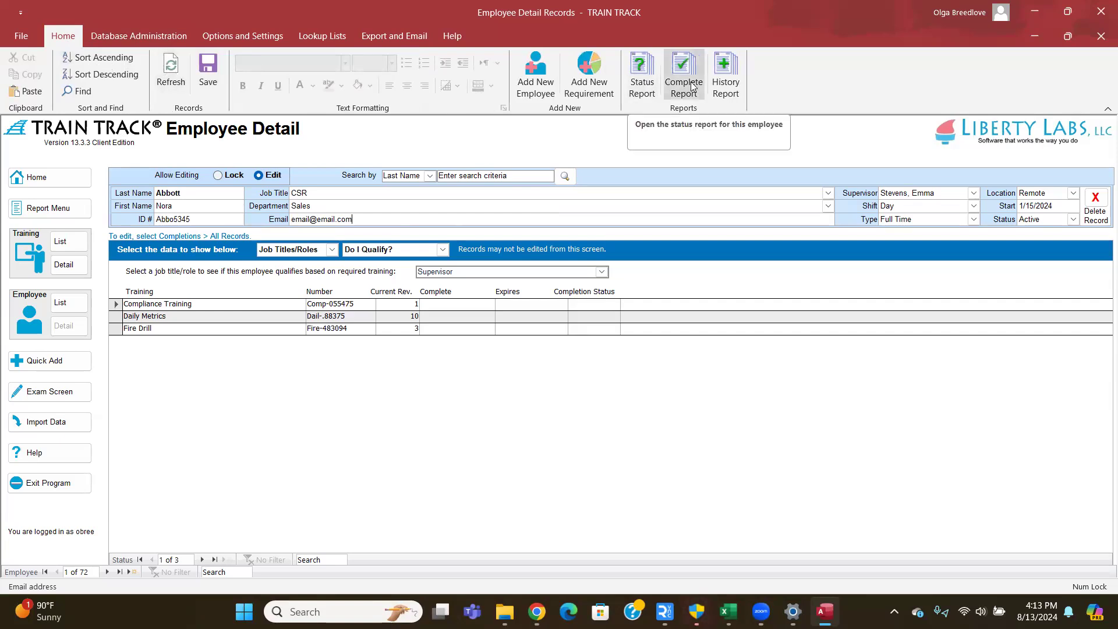
- Open the employee's status report, scroll through it, and close it
left_click(640, 88)
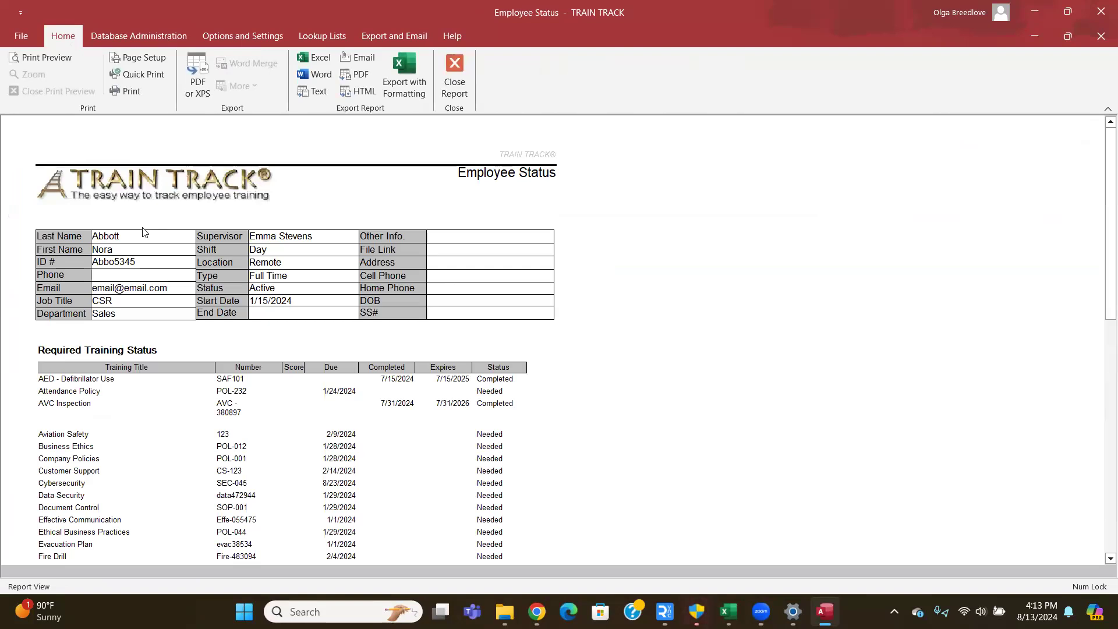
scroll(292, 335, "down", 3)
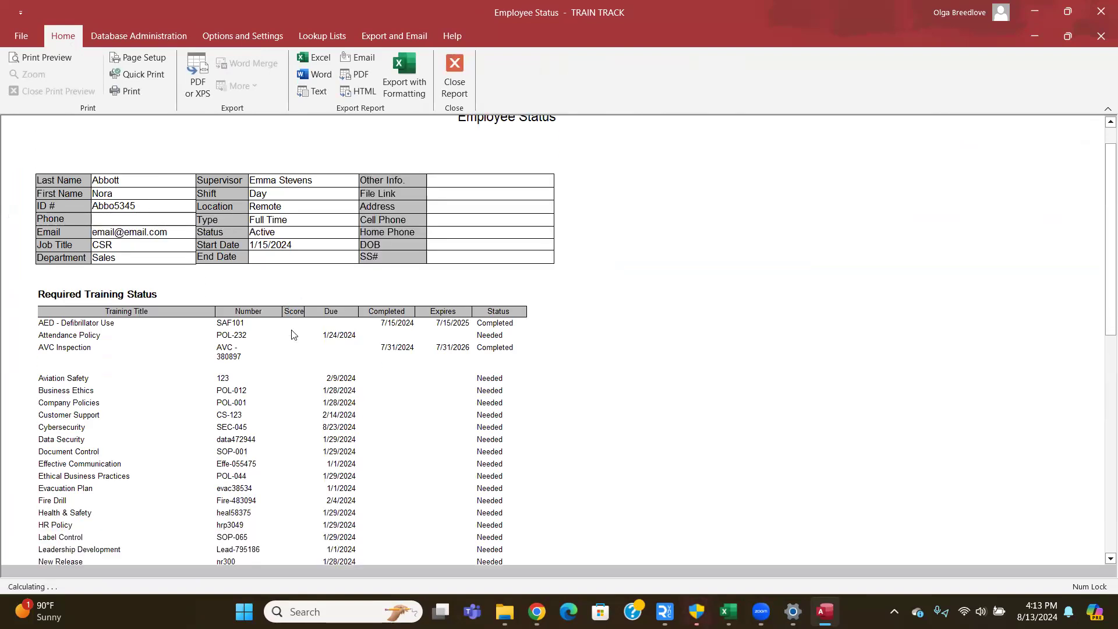
scroll(291, 335, "down", 1)
scroll(292, 327, "down", 5)
scroll(292, 327, "down", 15)
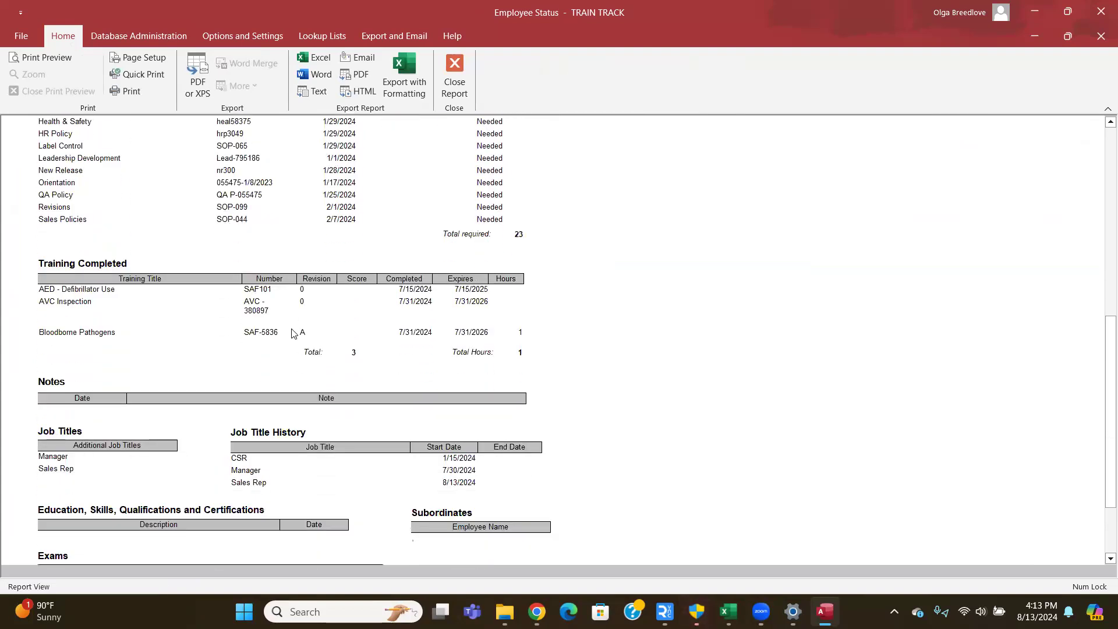
scroll(293, 333, "down", 3)
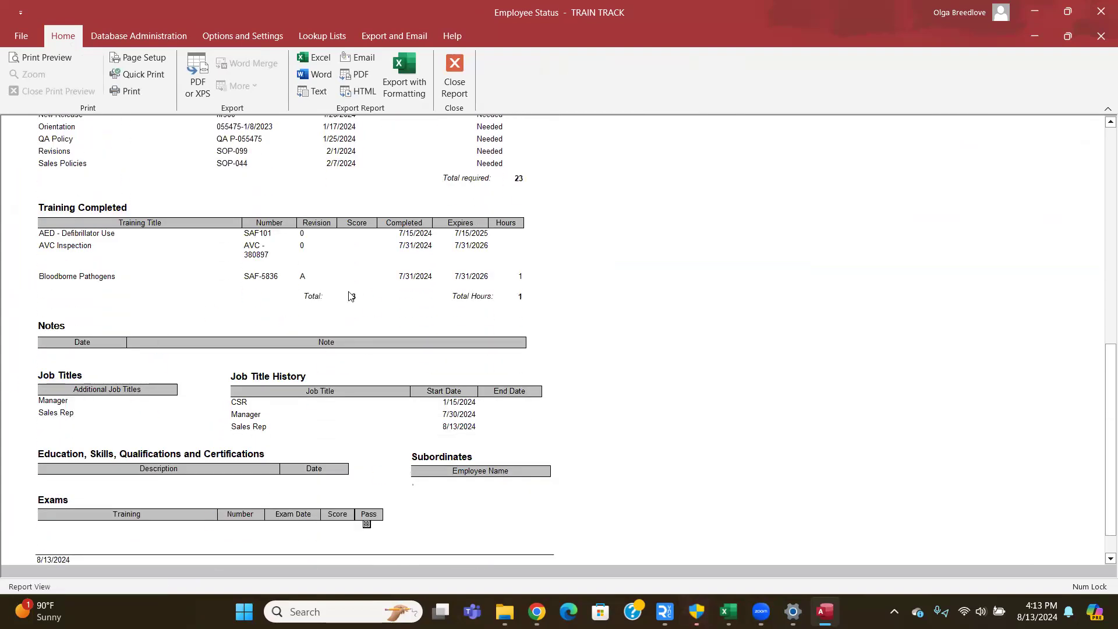
left_click(453, 90)
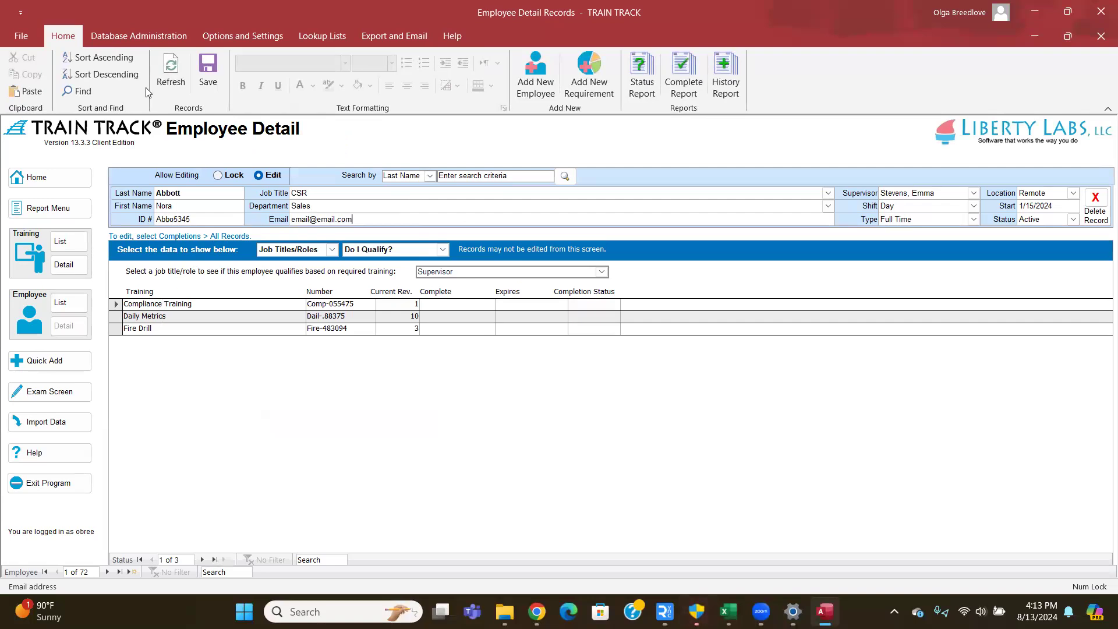
left_click(153, 43)
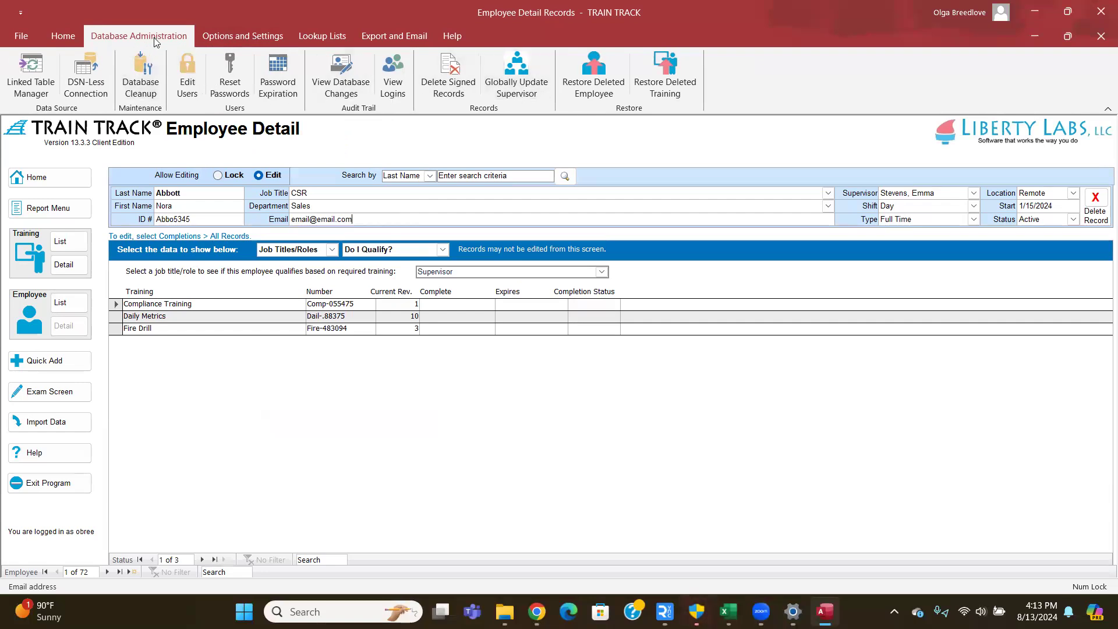
- Open Globally Update Supervisor to reassign a supervisor's employees
left_click(508, 84)
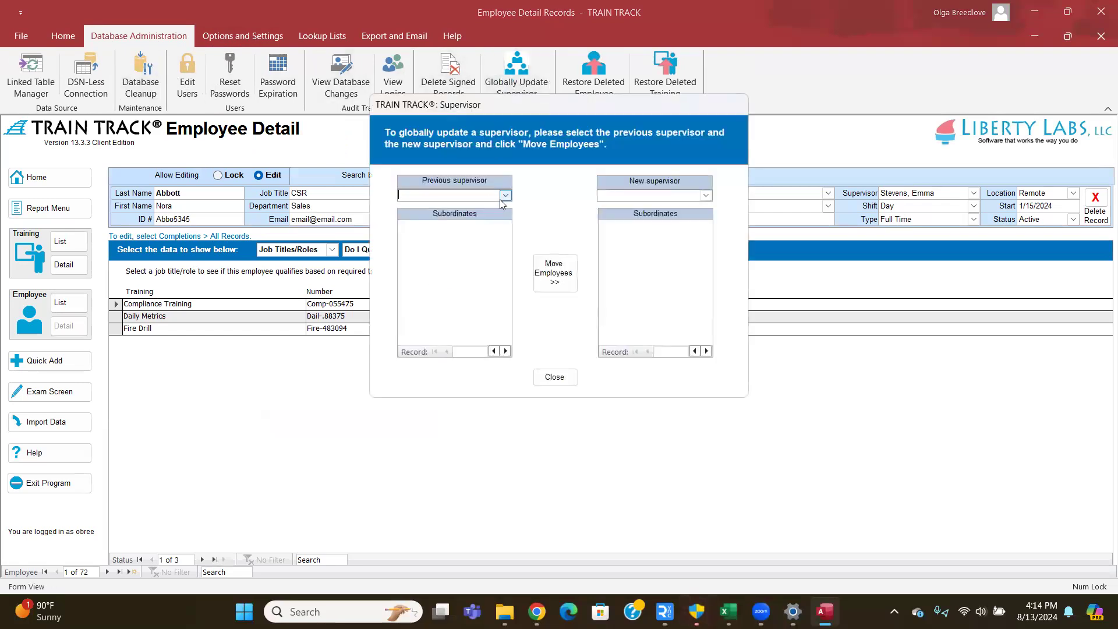
left_click(505, 195)
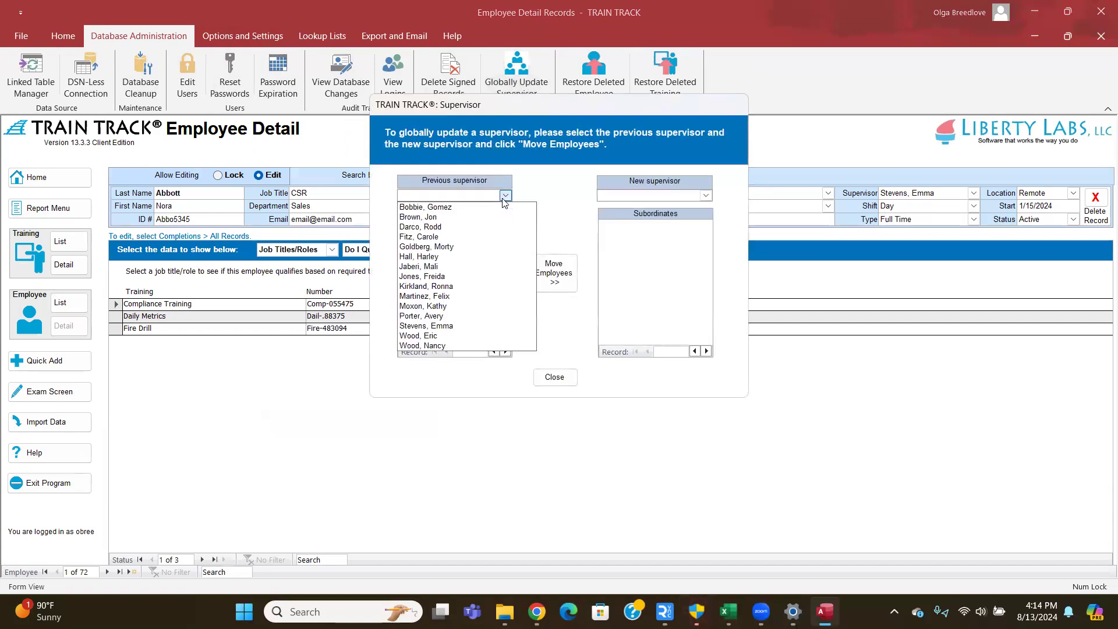
left_click(472, 325)
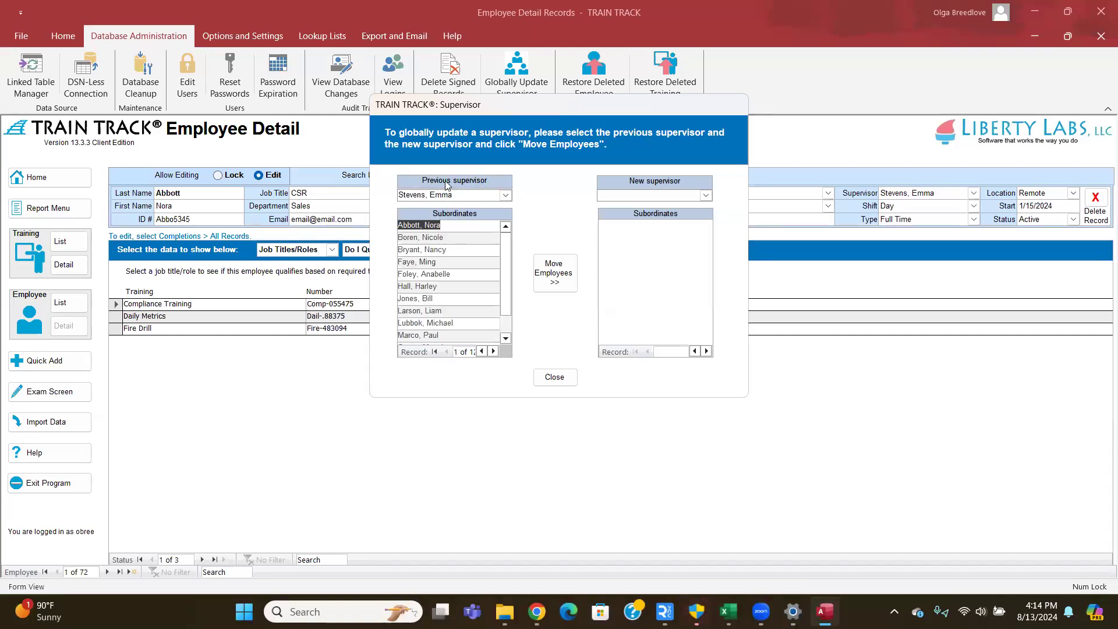
left_click(705, 198)
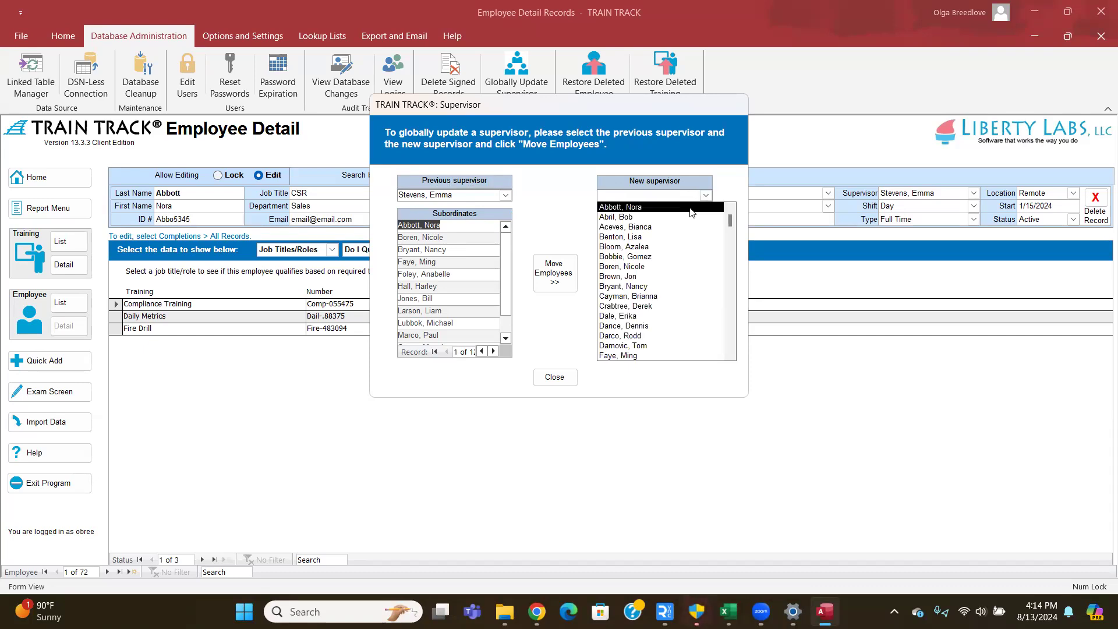
left_click(690, 207)
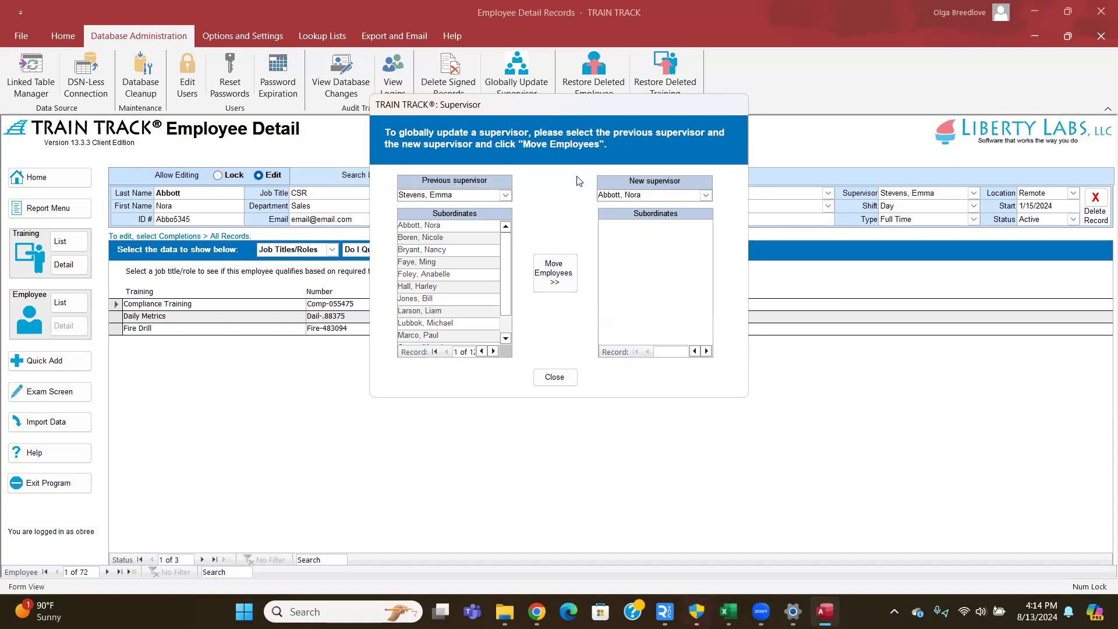
scroll(431, 257, "down", 3)
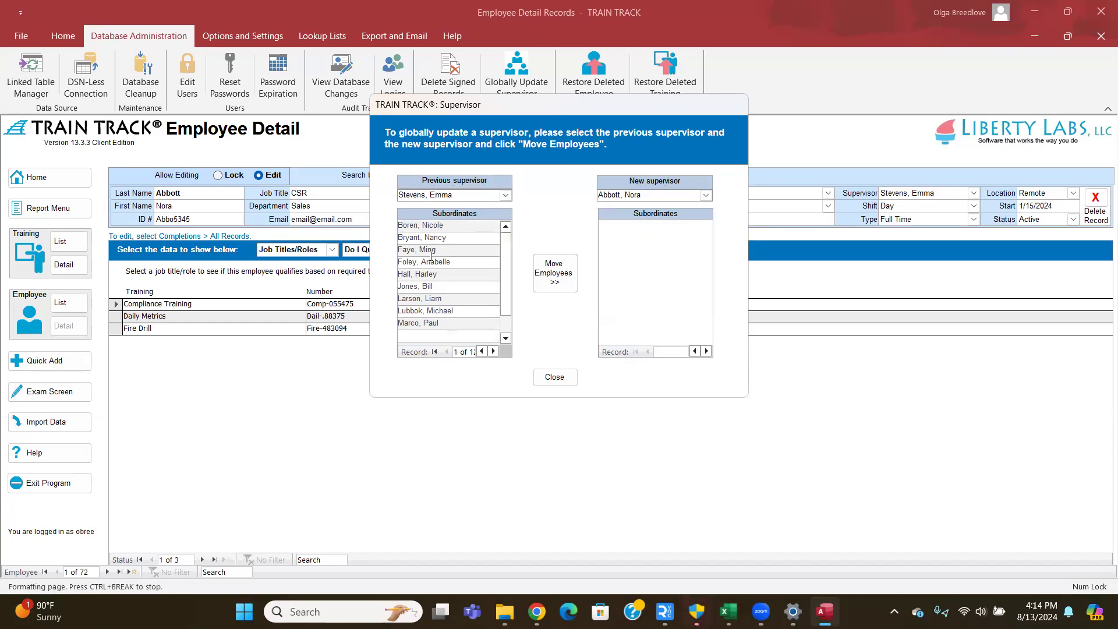
scroll(452, 288, "up", 2)
scroll(452, 289, "up", 1)
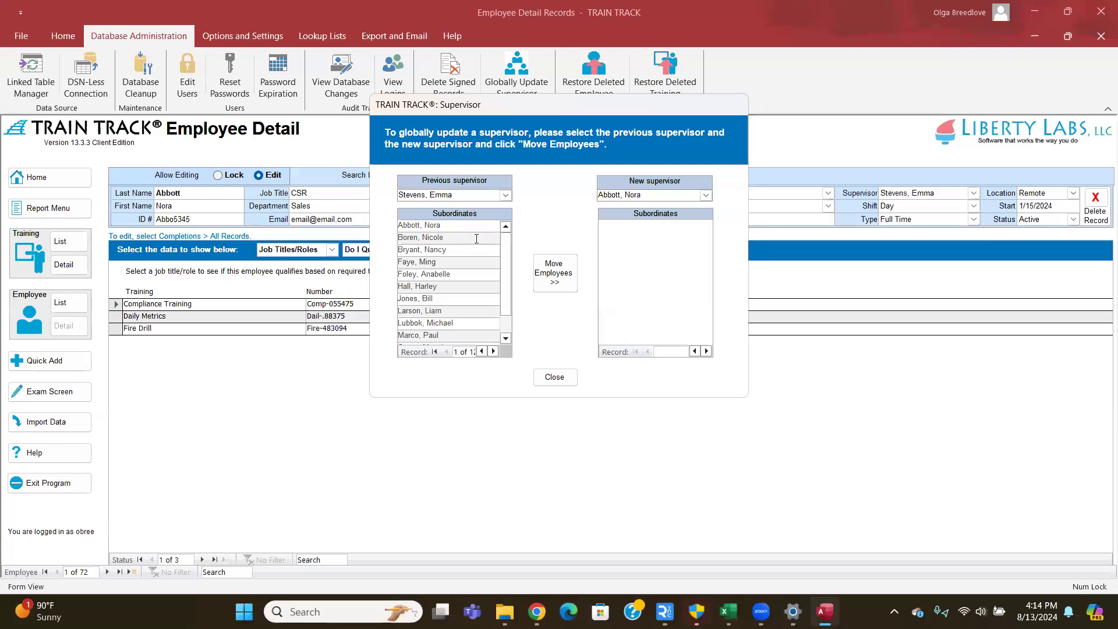
scroll(443, 310, "down", 1)
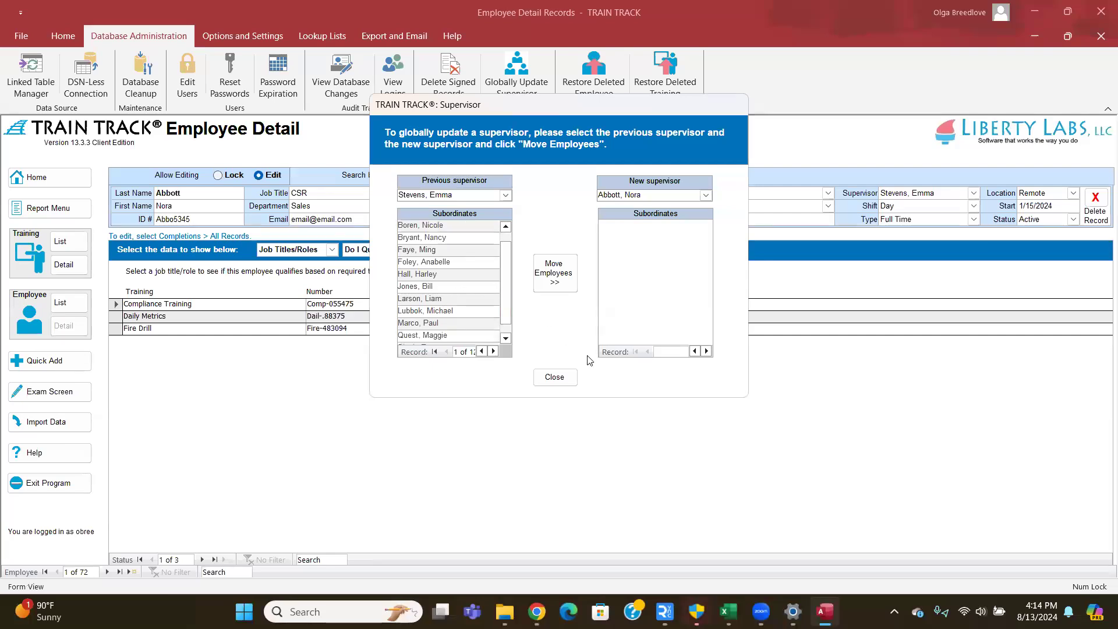
left_click(554, 377)
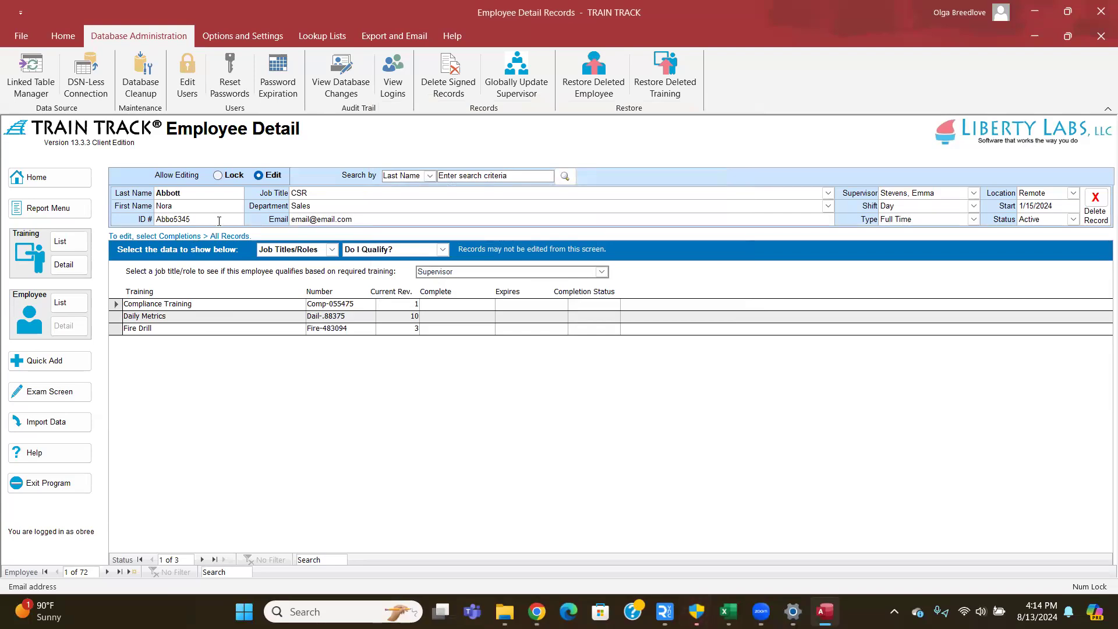
- Open the Report Menu from the left navigation pane
left_click(33, 215)
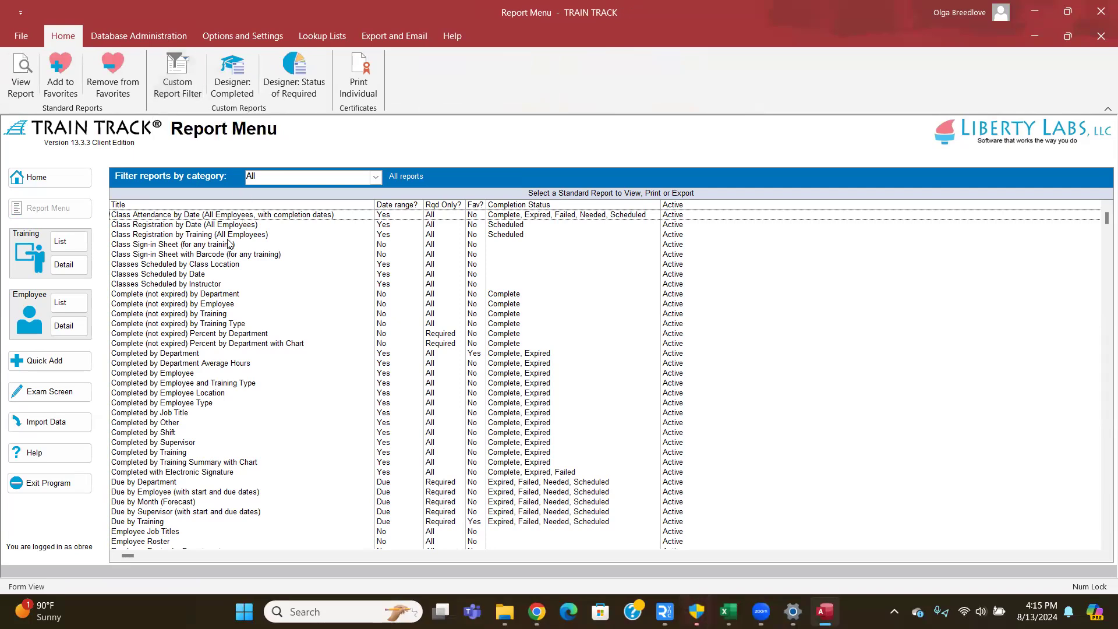
- Browse the report list: Class Registration by Date, Complete by Training, Status of Required Training by Department and Summary with Chart
left_click(186, 225)
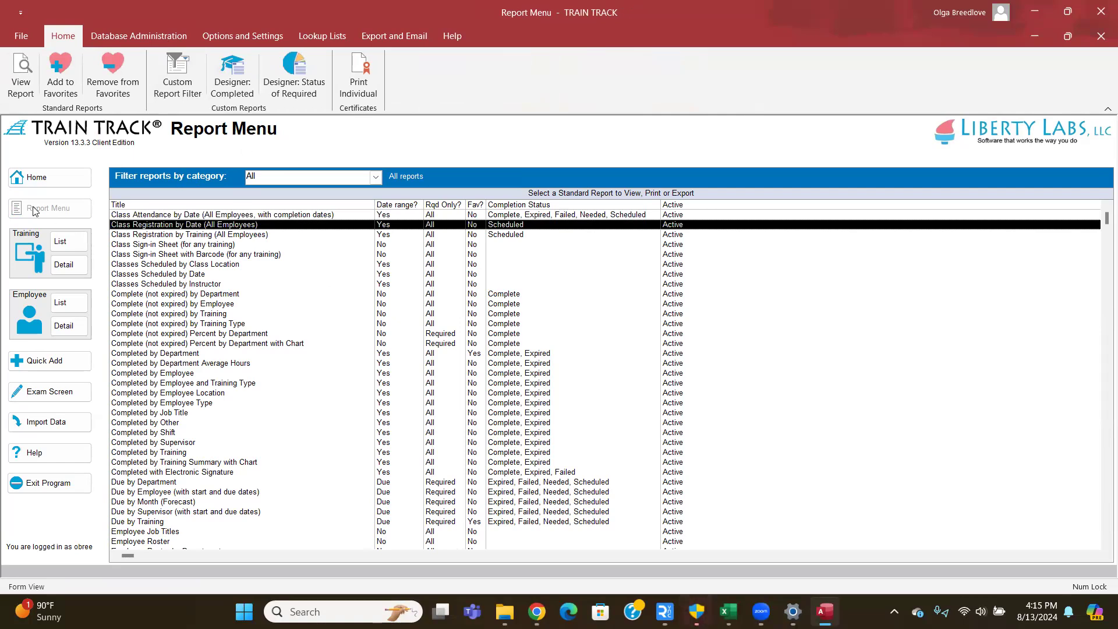
left_click(205, 315)
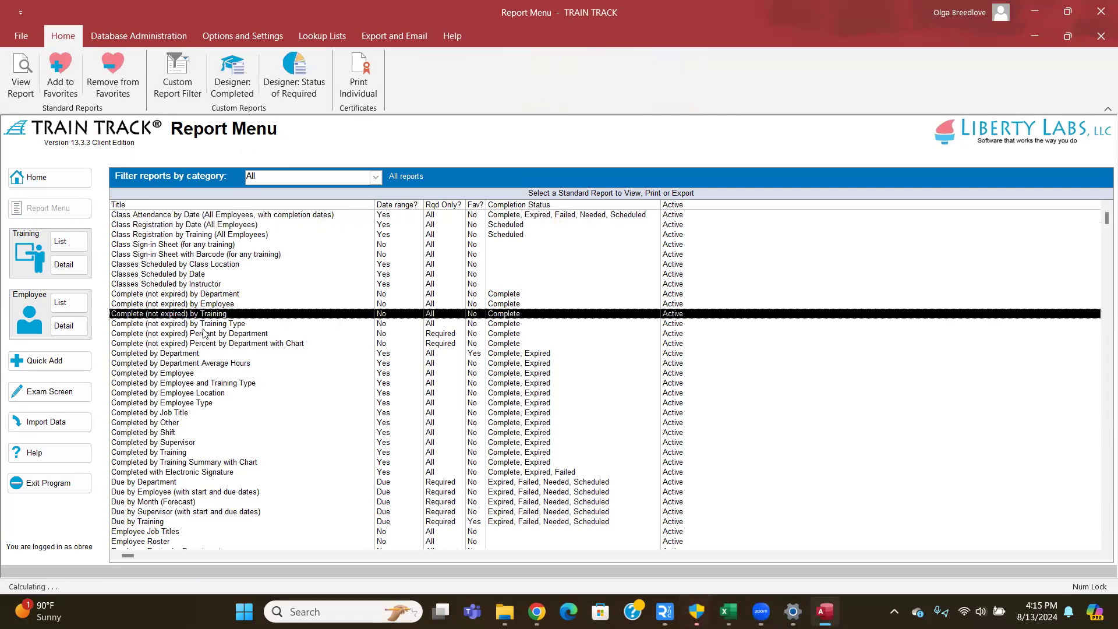
scroll(203, 333, "down", 5)
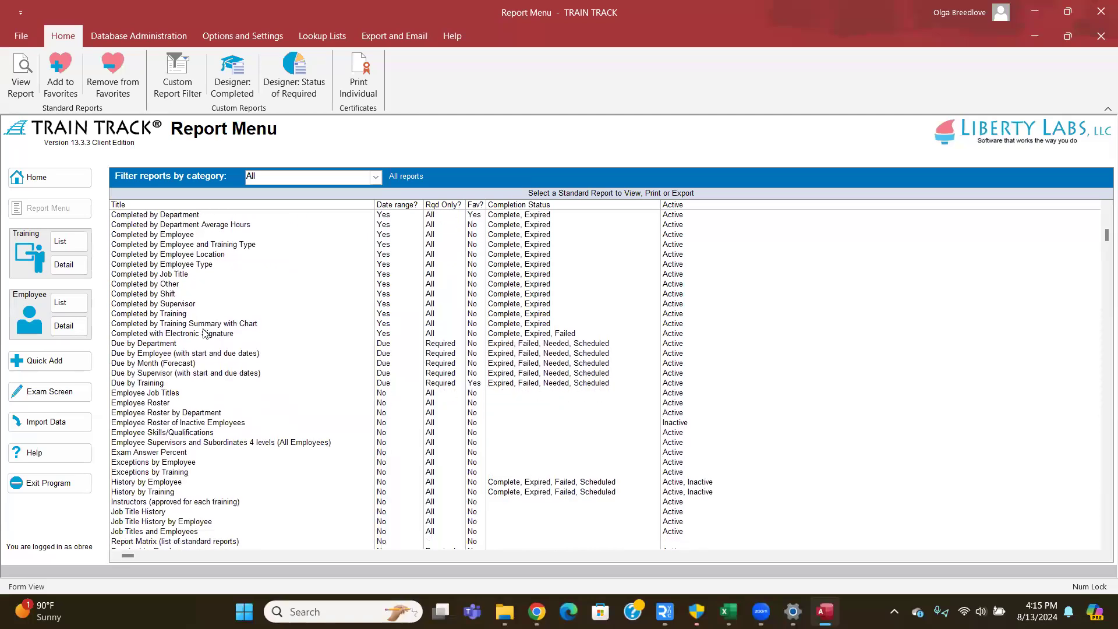
scroll(193, 303, "down", 5)
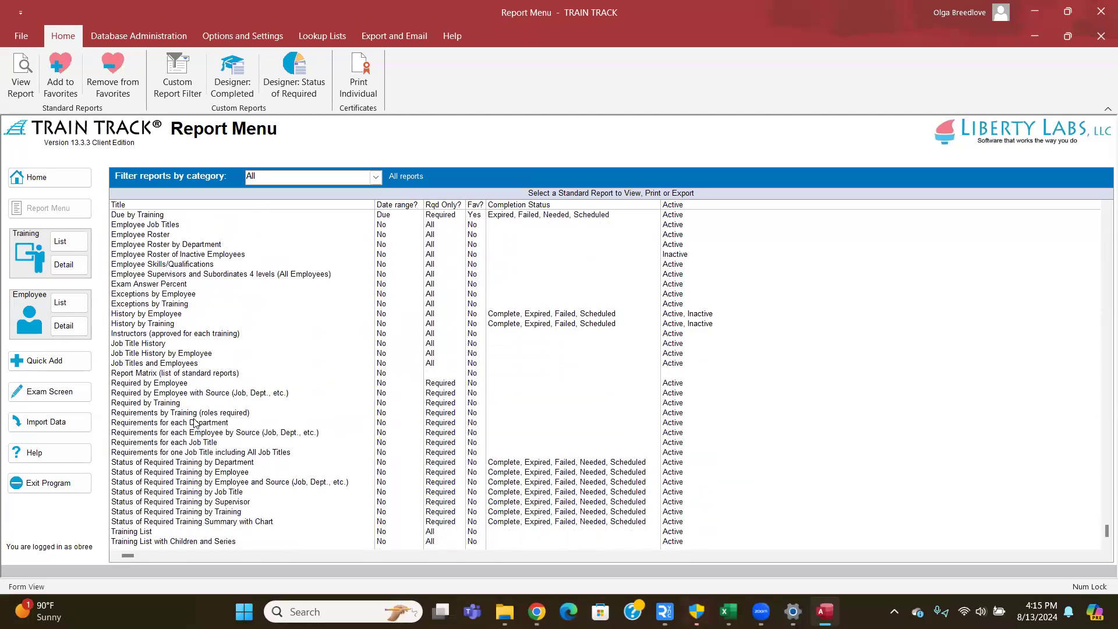
left_click(193, 463)
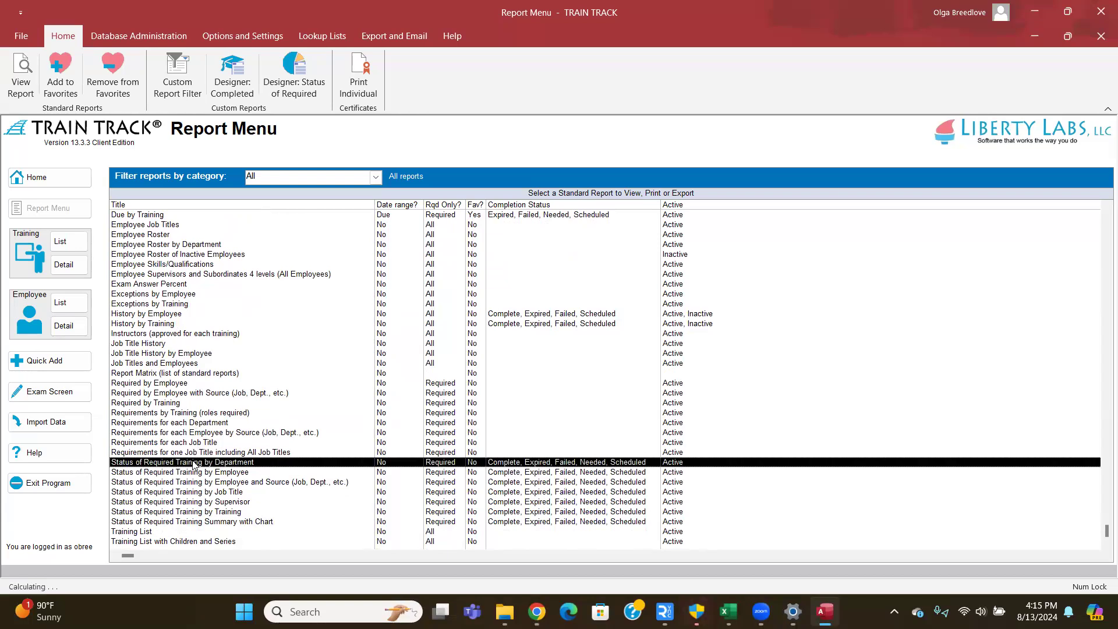
left_click(169, 523)
left_click(167, 463)
left_click(143, 523)
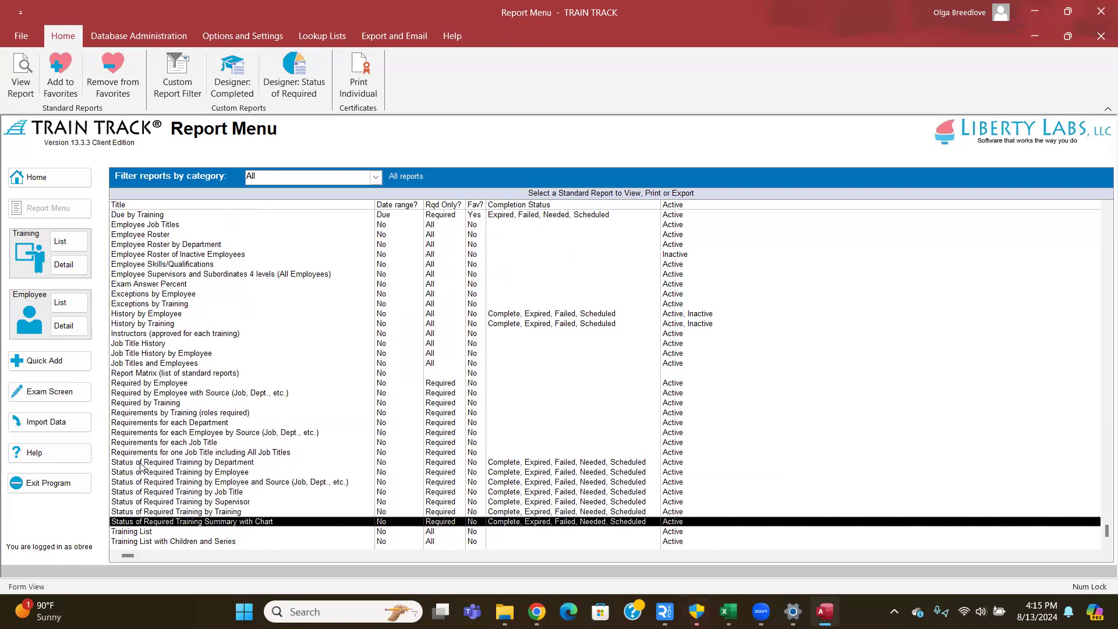
left_click(140, 463)
left_click(147, 522)
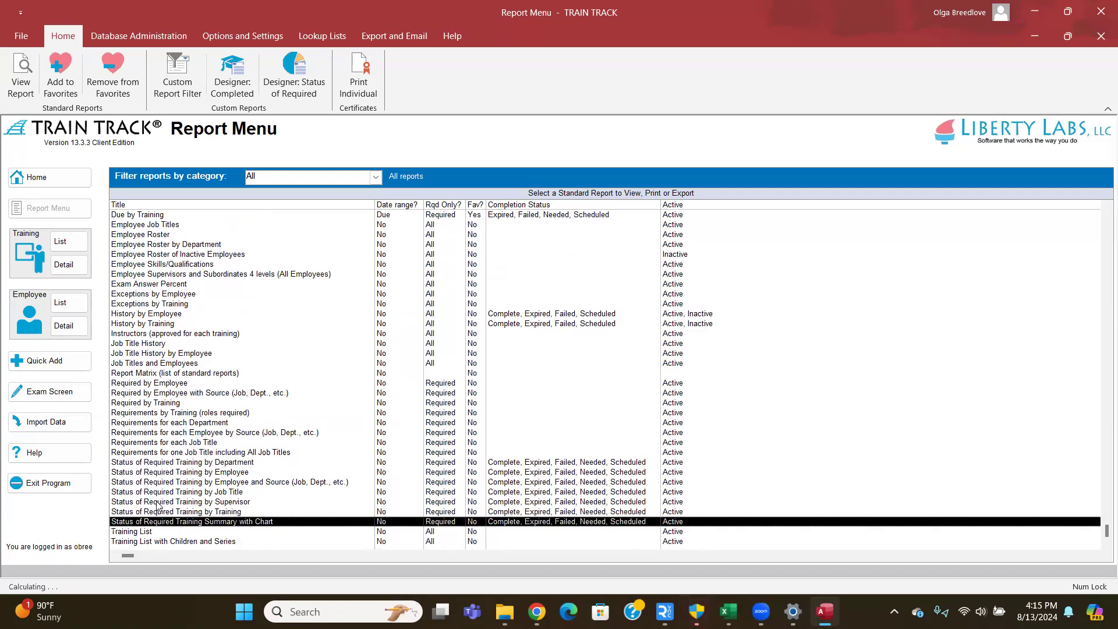
left_click(181, 464)
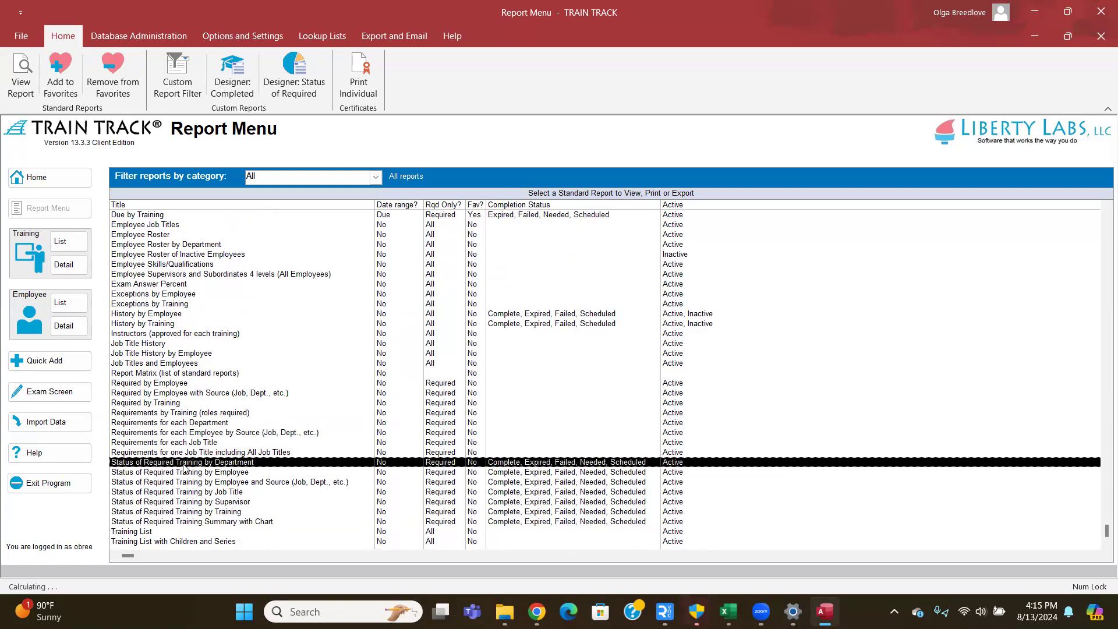
- Compare Status of Required Training by Employee, Job Title and Training, then open the by Employee report
left_click(241, 472)
left_click(247, 493)
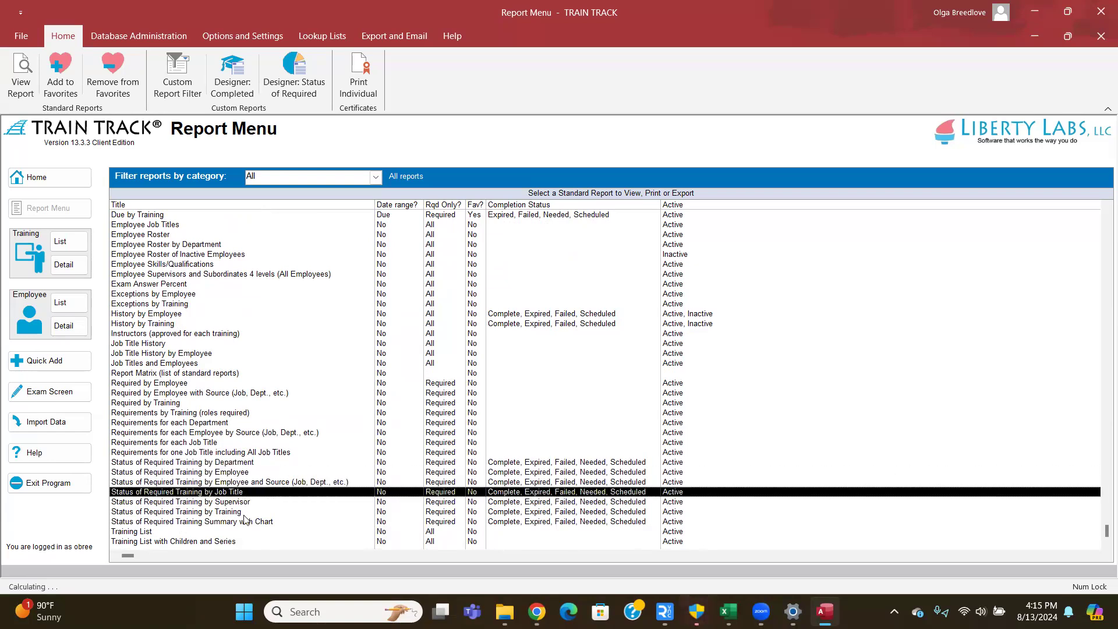
left_click(247, 512)
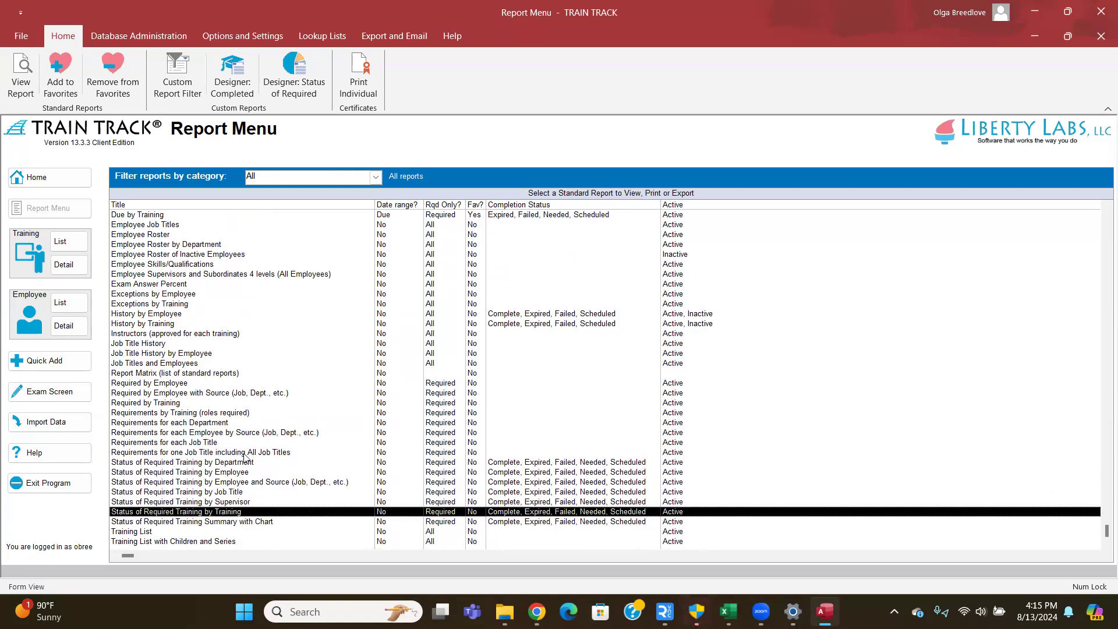
left_click(247, 472)
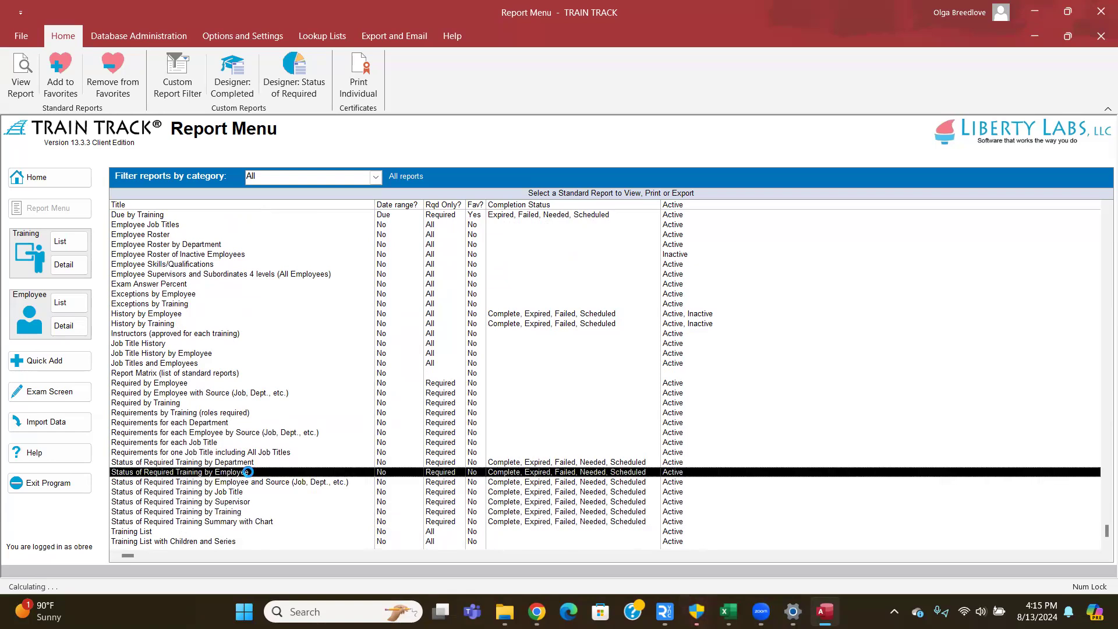
double_click(248, 471)
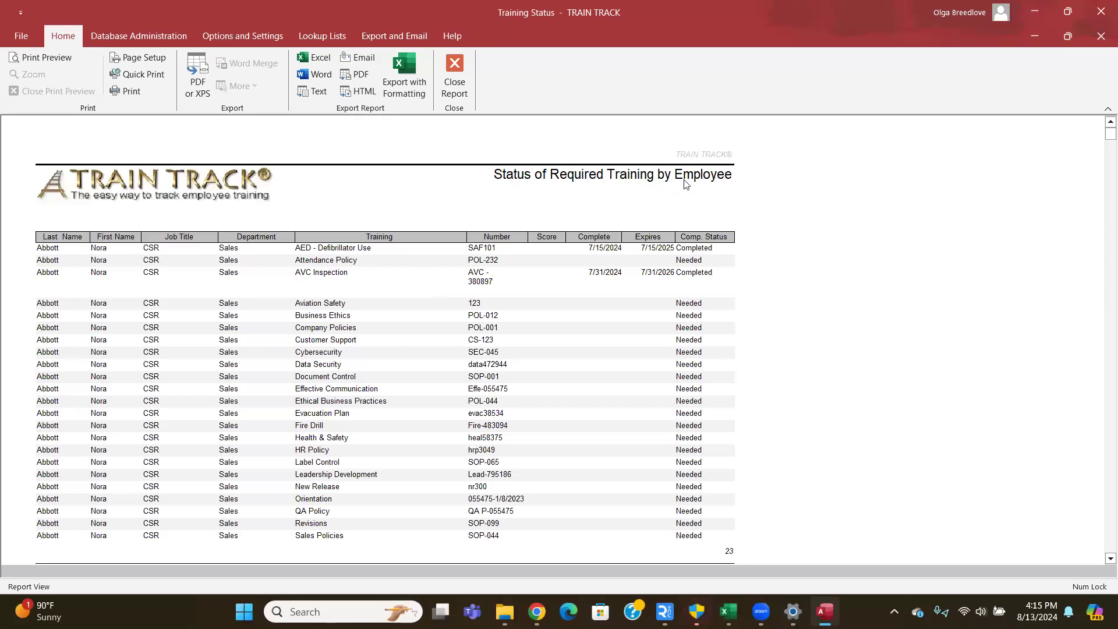
scroll(73, 308, "down", 2)
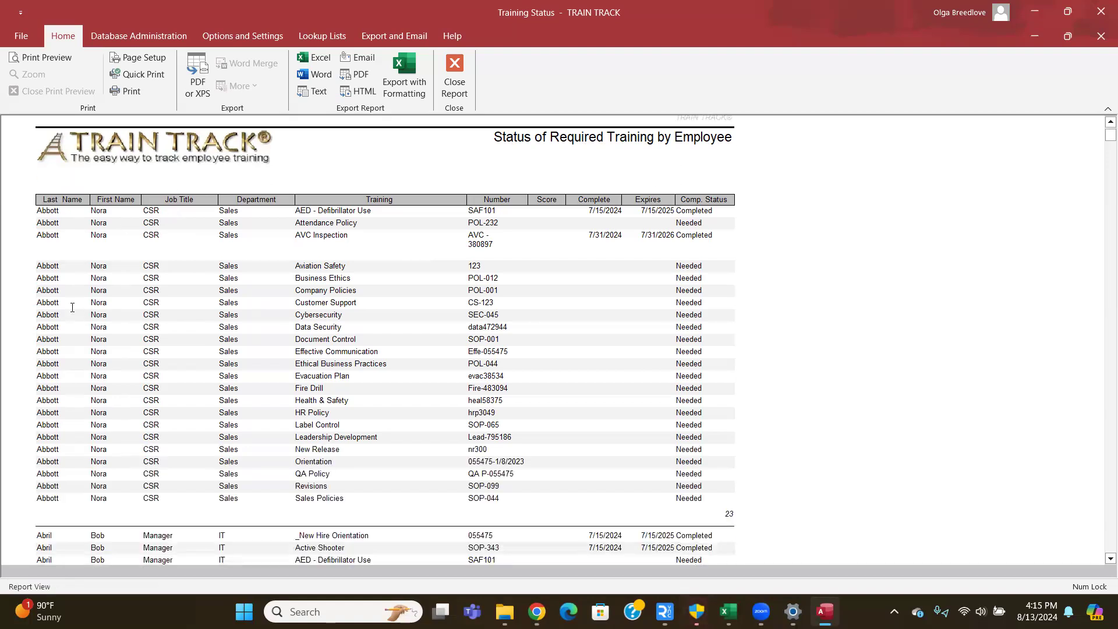
scroll(69, 227, "down", 3)
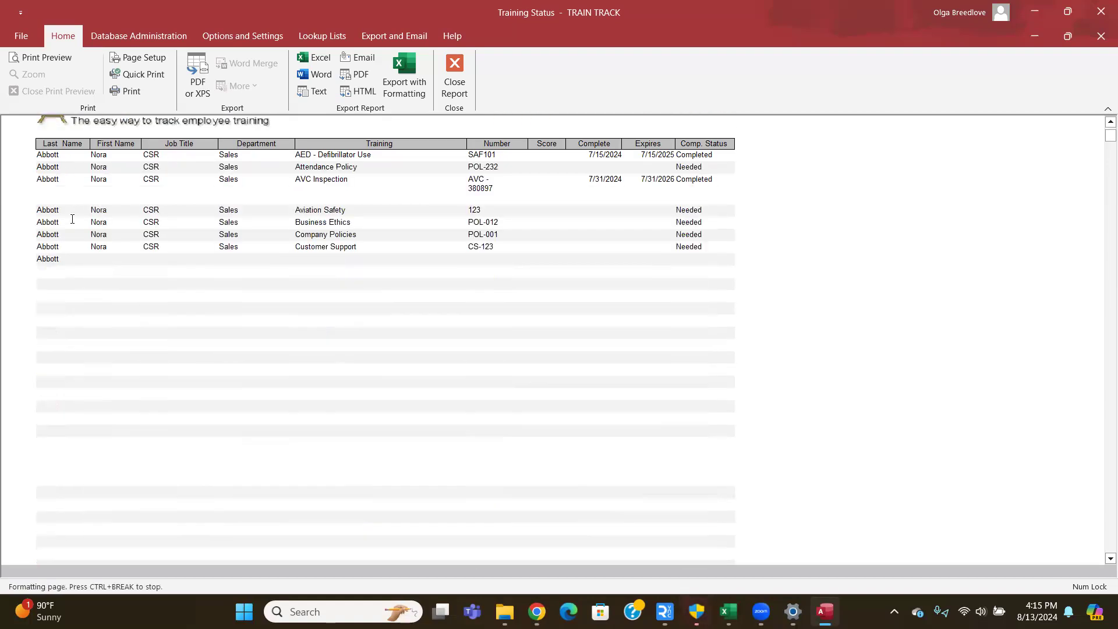
scroll(73, 219, "down", 2)
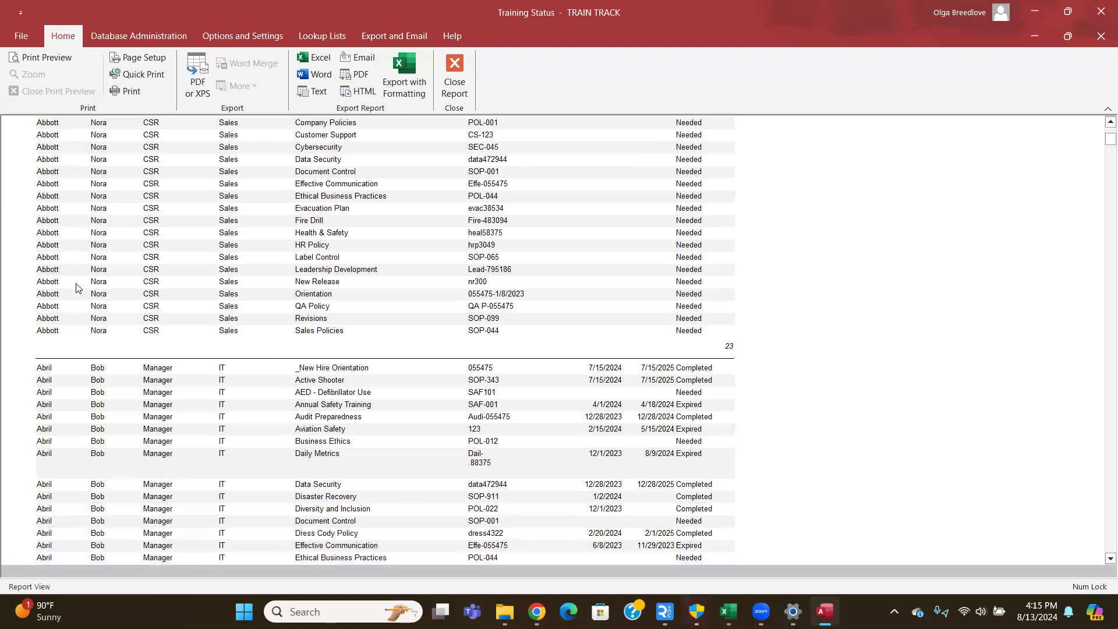
scroll(78, 282, "down", 2)
scroll(78, 283, "down", 2)
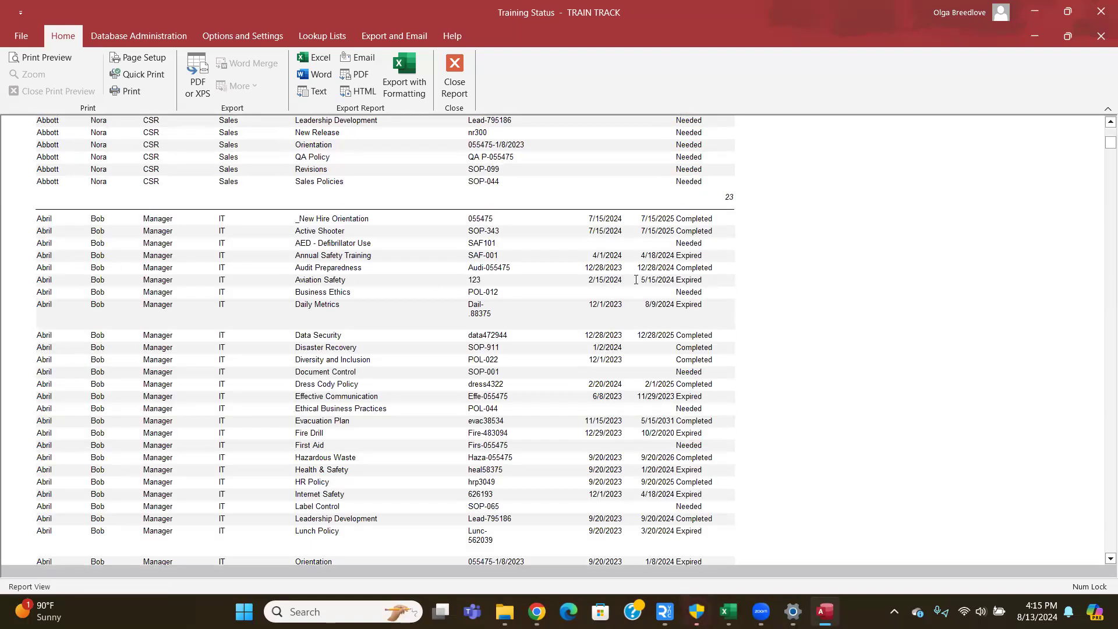
scroll(604, 283, "down", 1)
scroll(606, 276, "down", 1)
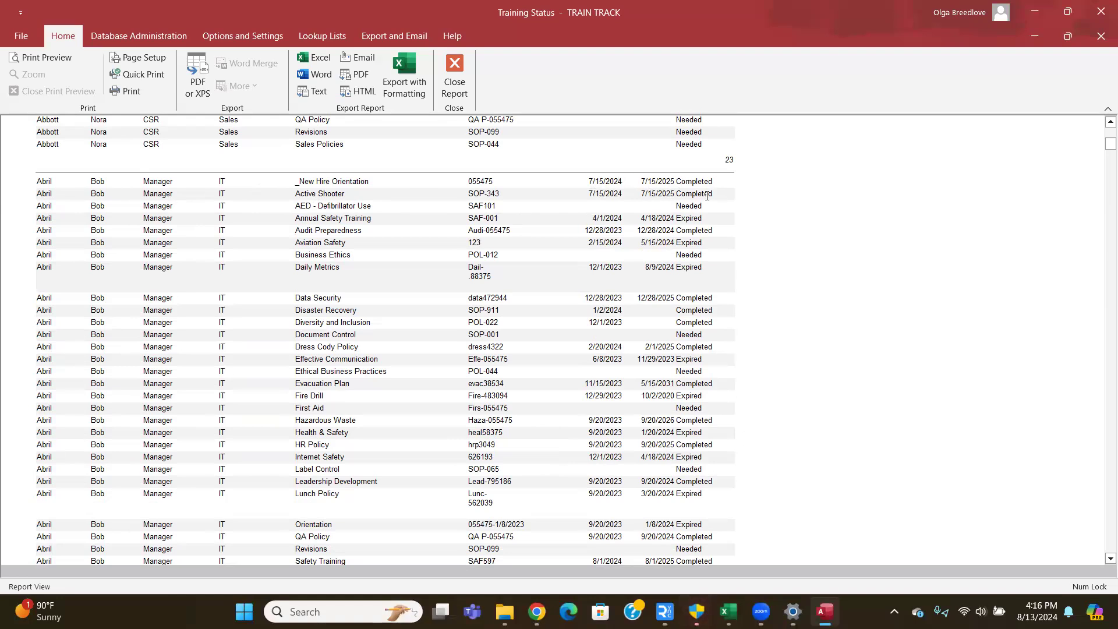
scroll(707, 197, "down", 10)
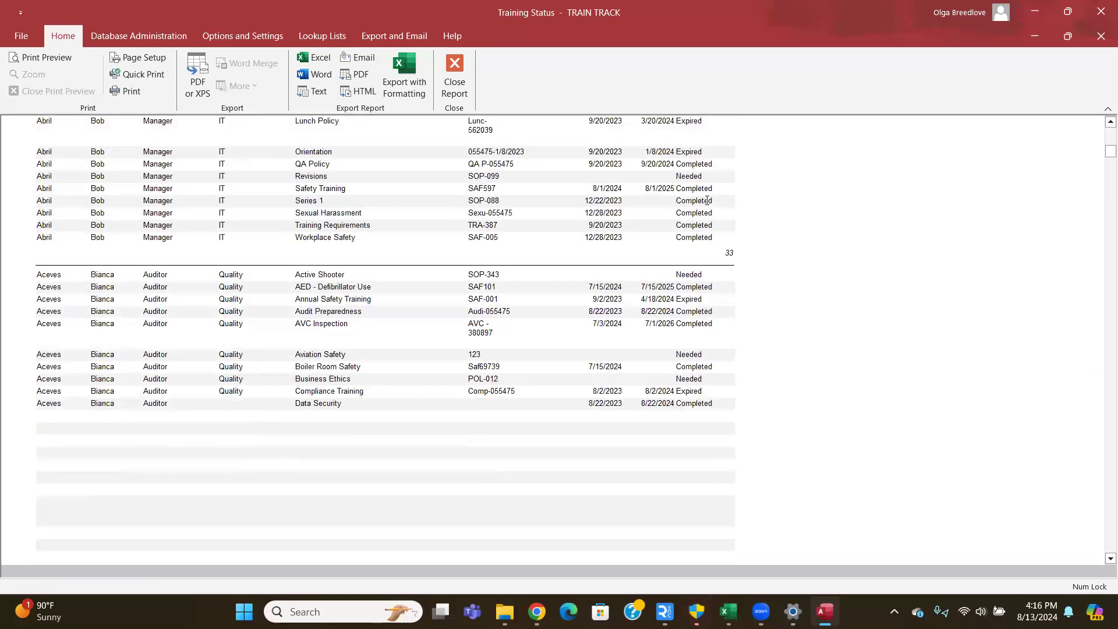
scroll(707, 201, "up", 10)
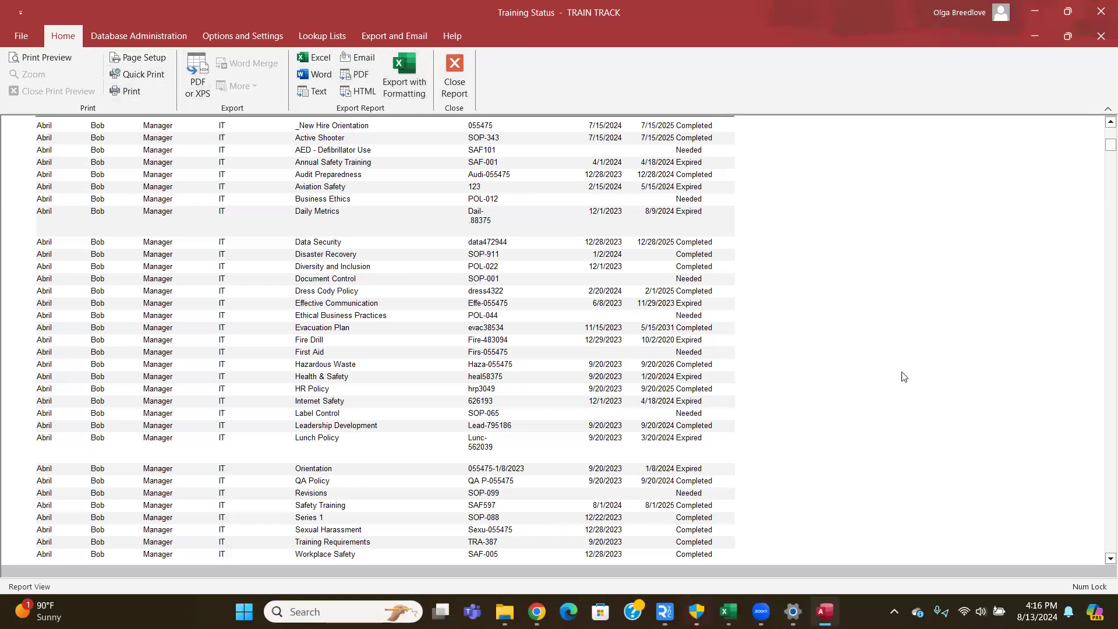
scroll(429, 269, "up", 10)
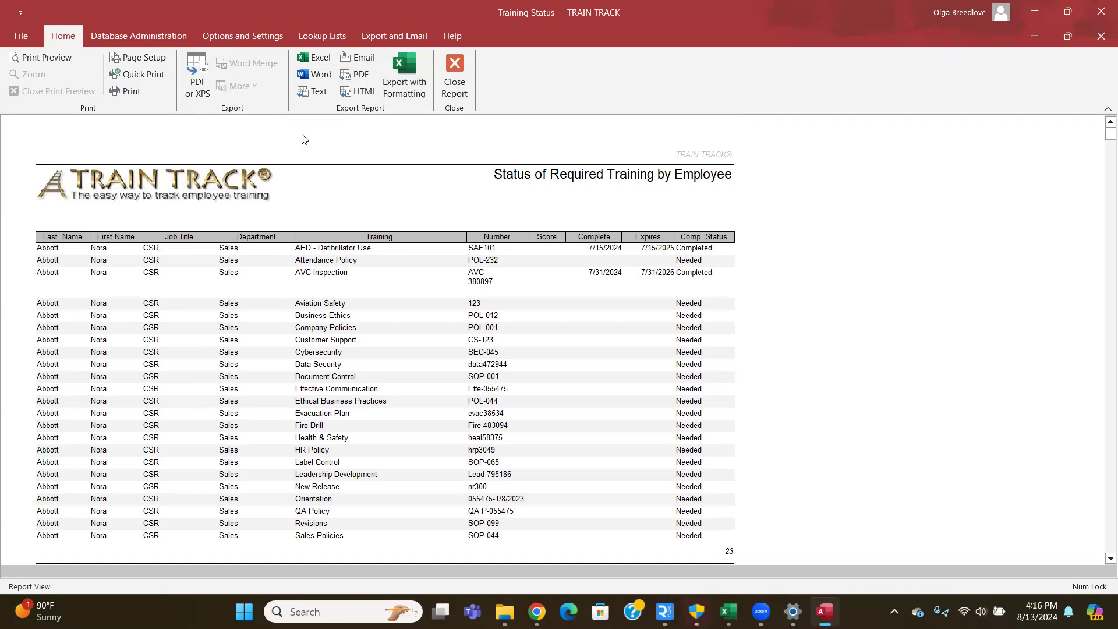
left_click(247, 39)
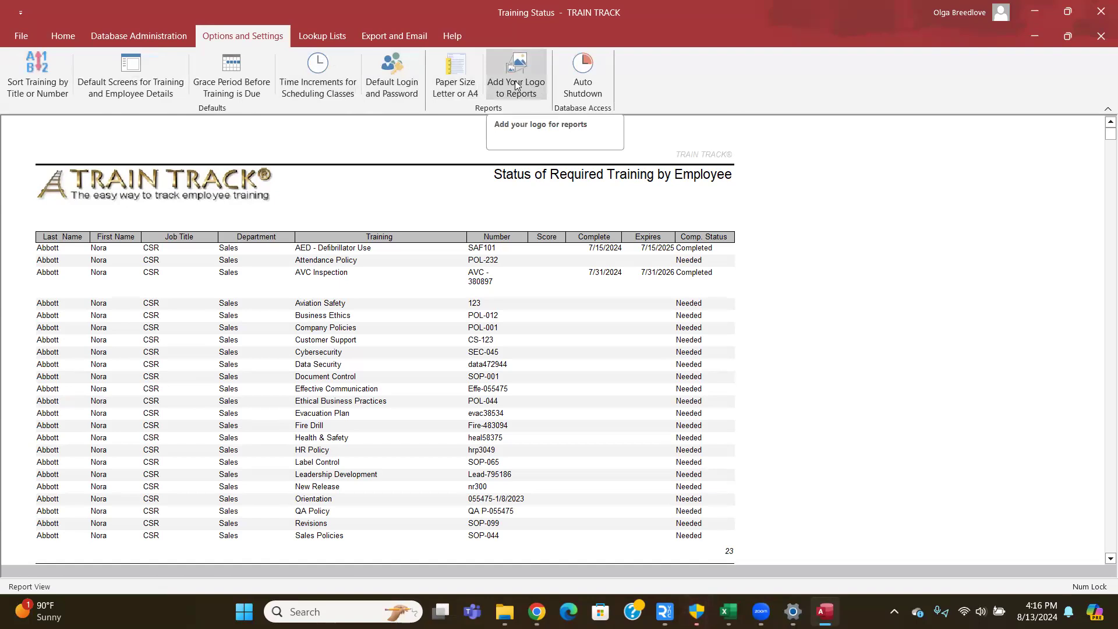
left_click(63, 38)
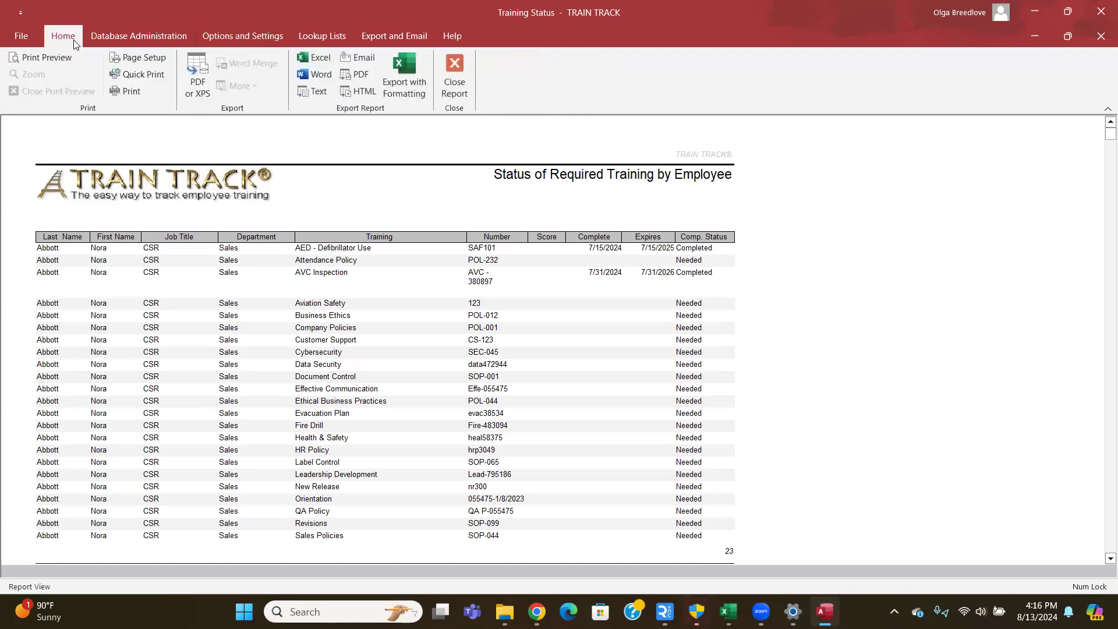
- Close the report and add Due by Supervisor and Exceptions by Employee to favorites
left_click(454, 87)
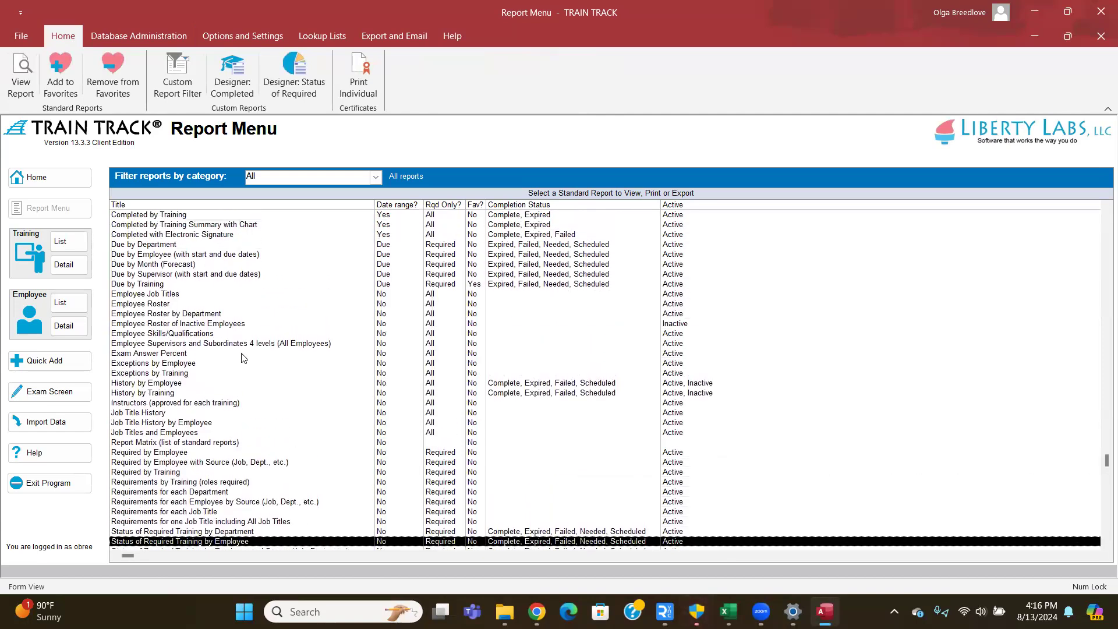
left_click(169, 273)
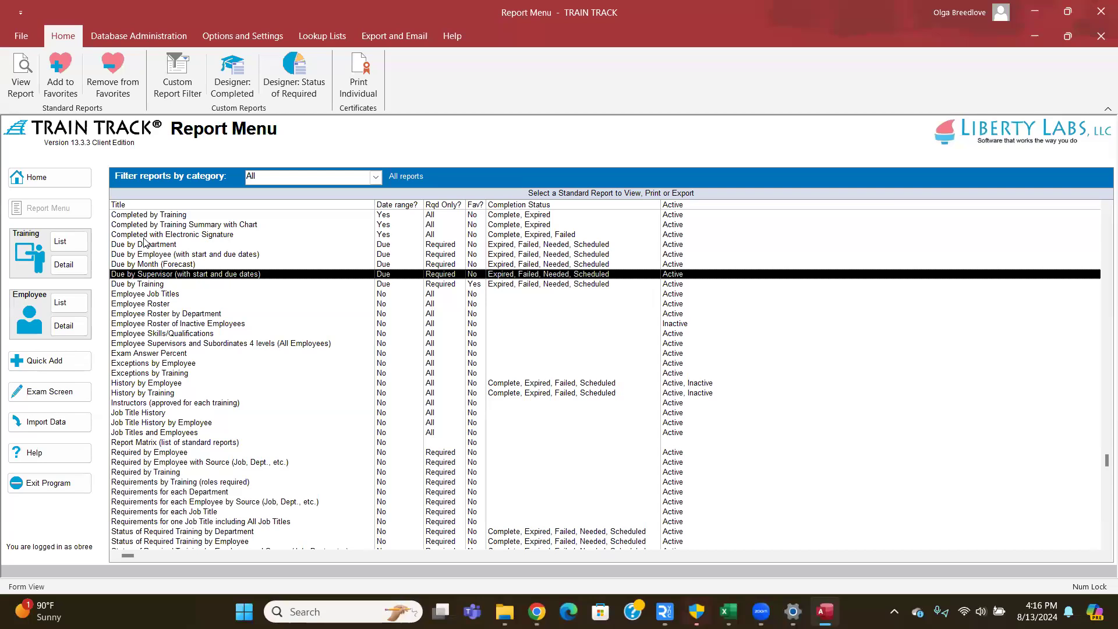
left_click(65, 73)
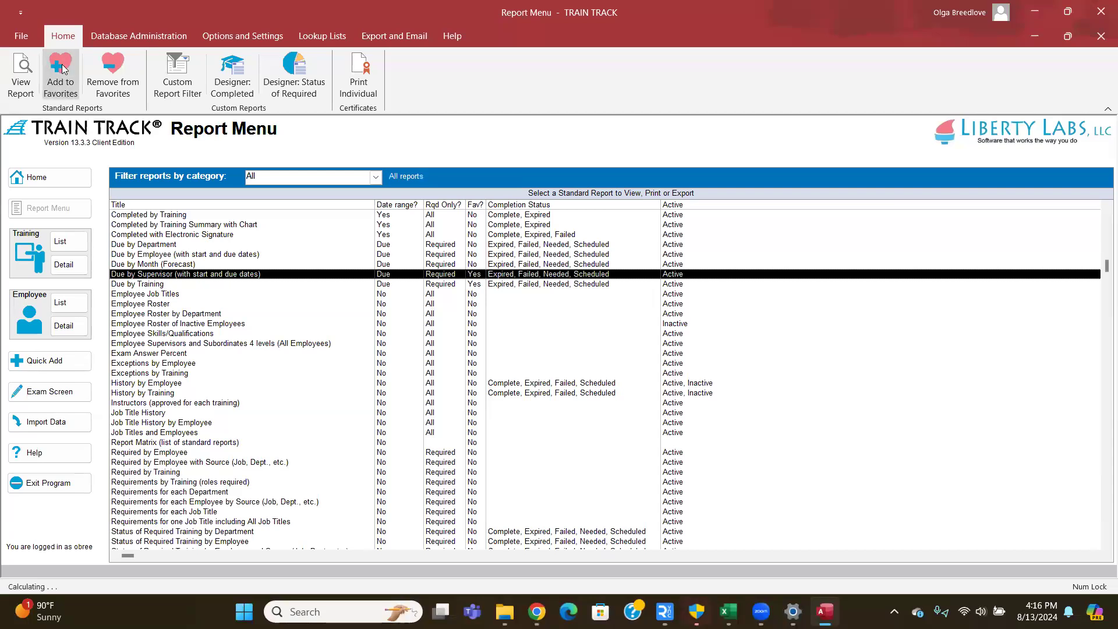
left_click(77, 89)
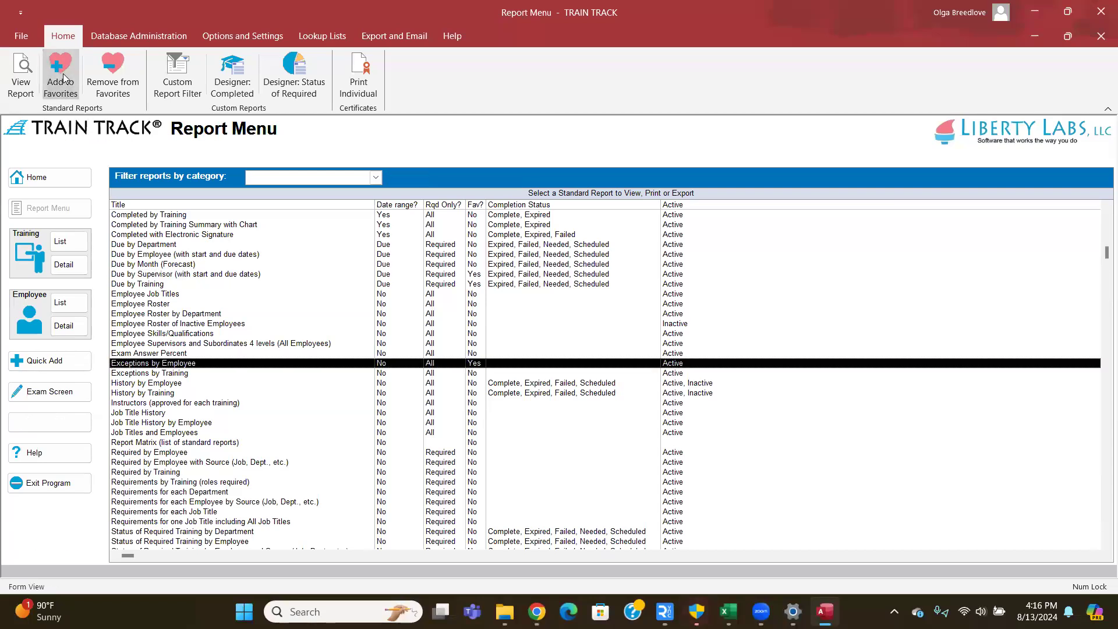
- Filter the reports to Favorites and remove Exceptions by Employee from them
left_click(376, 179)
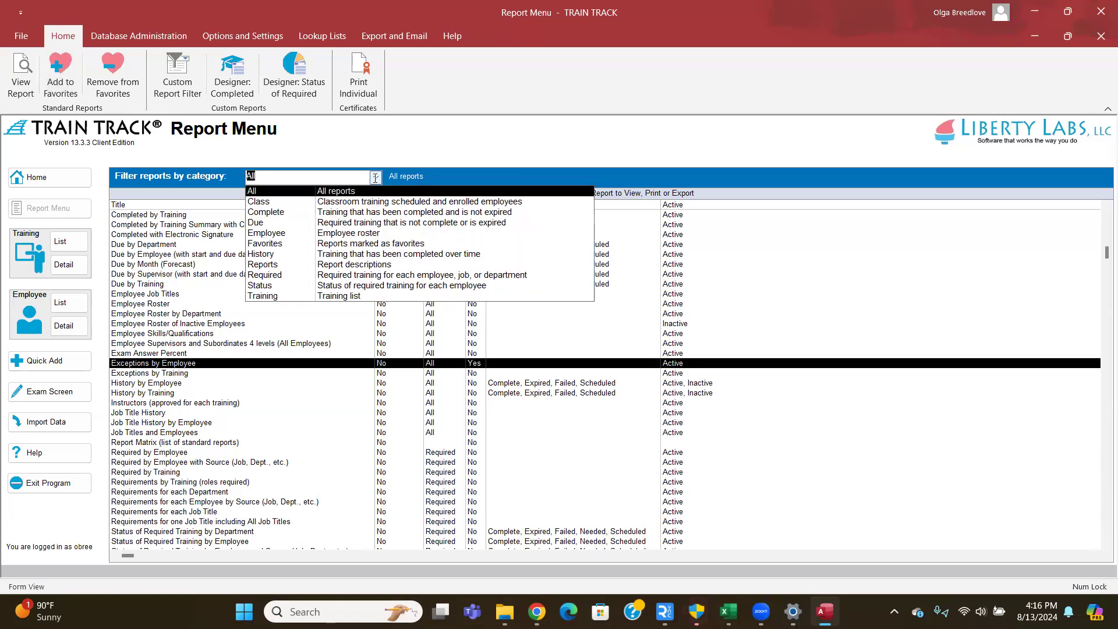
left_click(291, 249)
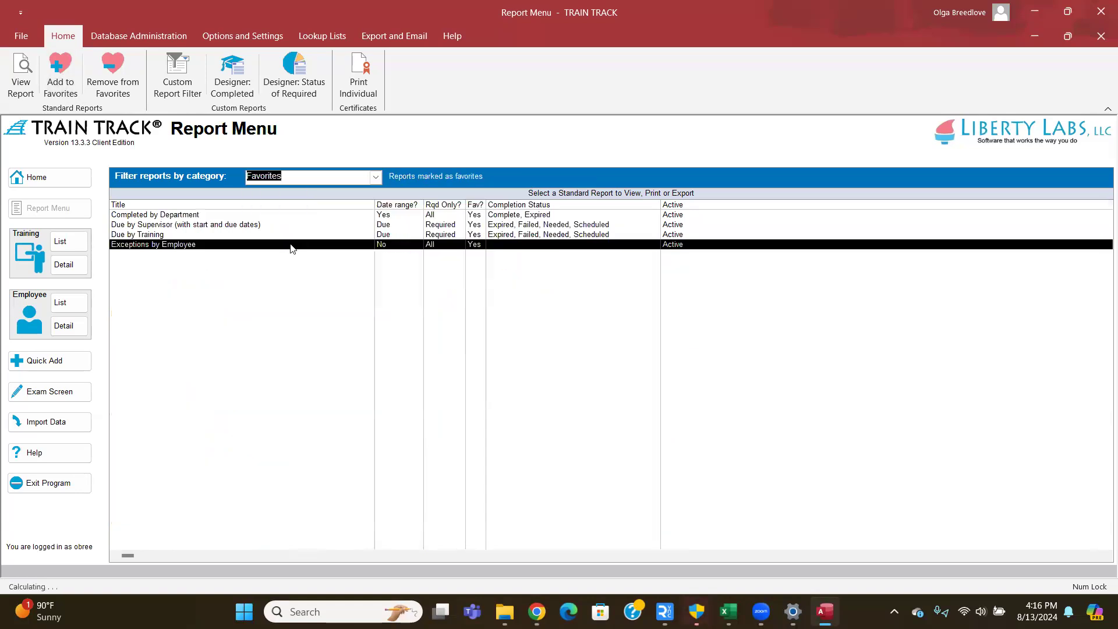
left_click(215, 227)
left_click(181, 234)
left_click(162, 216)
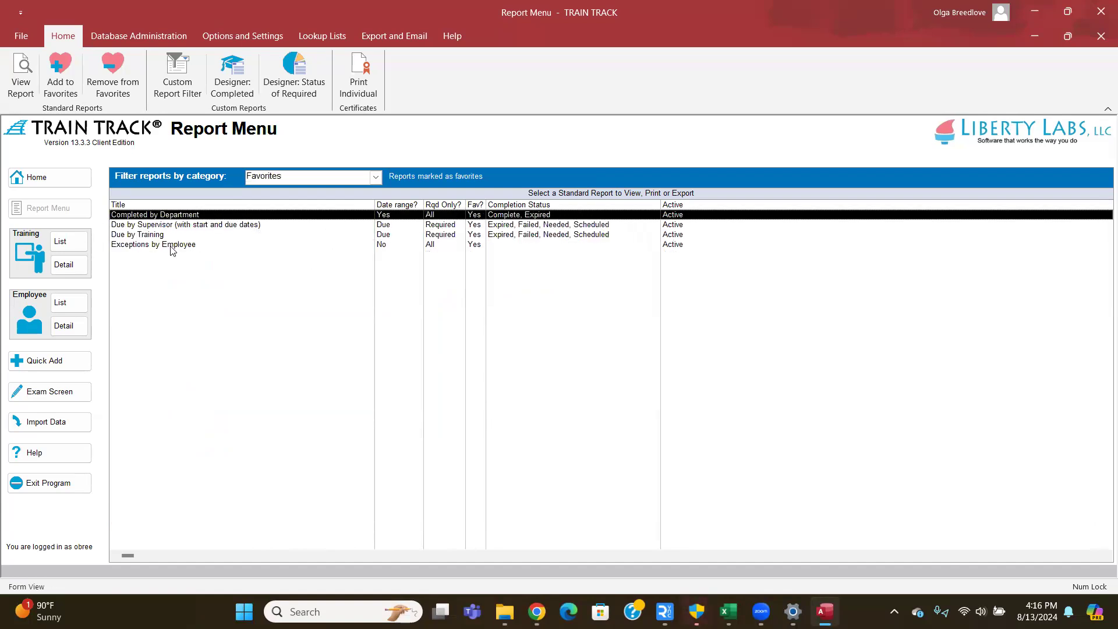
left_click(171, 247)
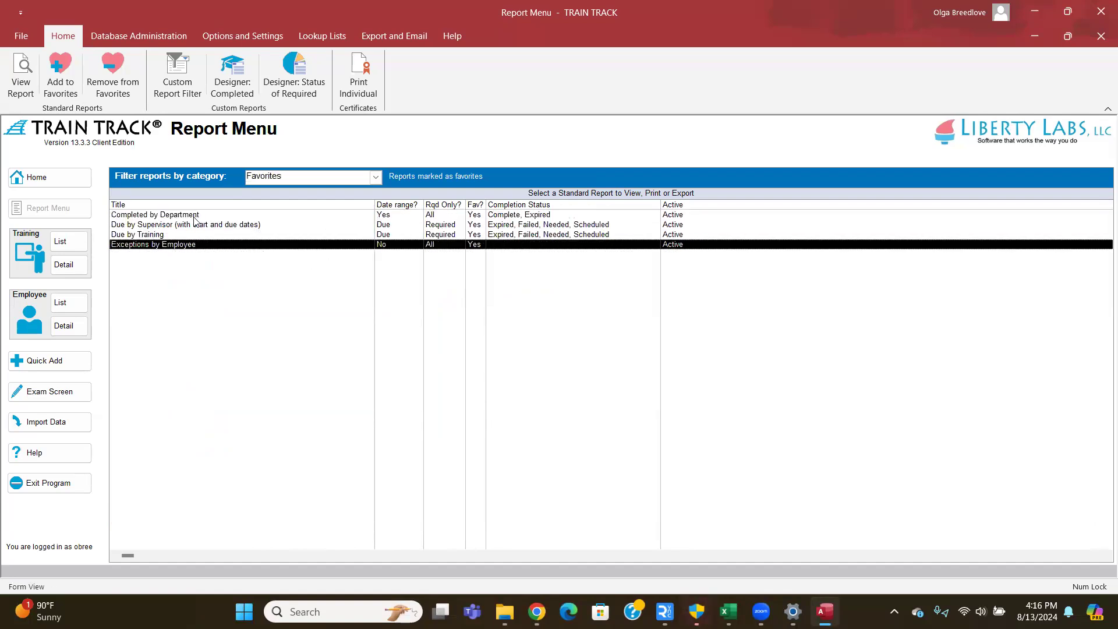
left_click(118, 64)
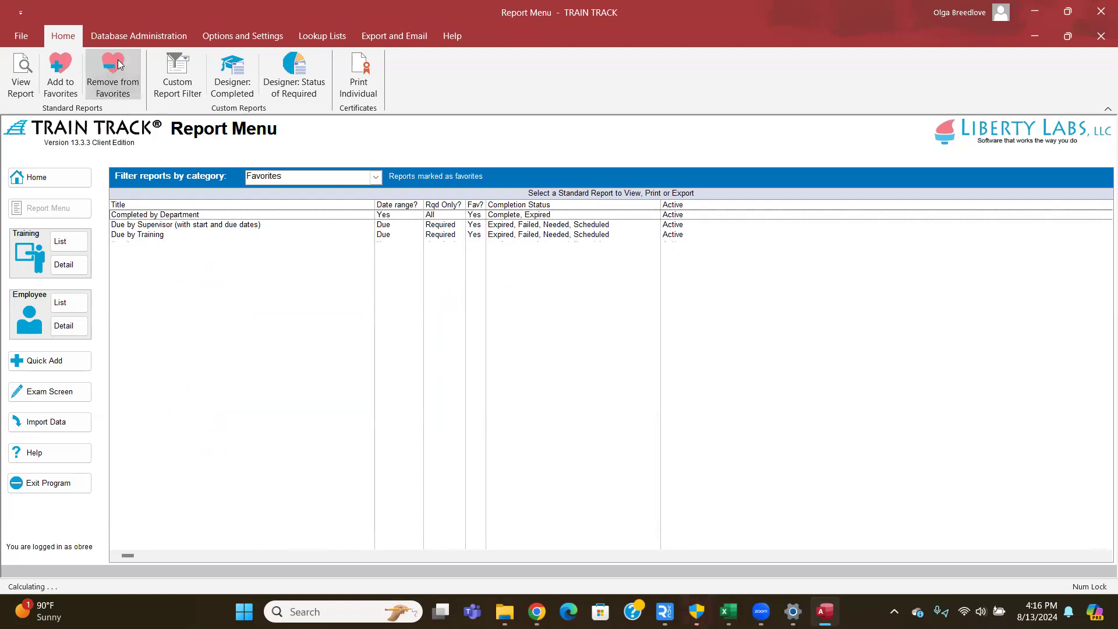
- Filter reports to the Due category and browse Due by Department, Employee and Month (Forecast)
left_click(375, 177)
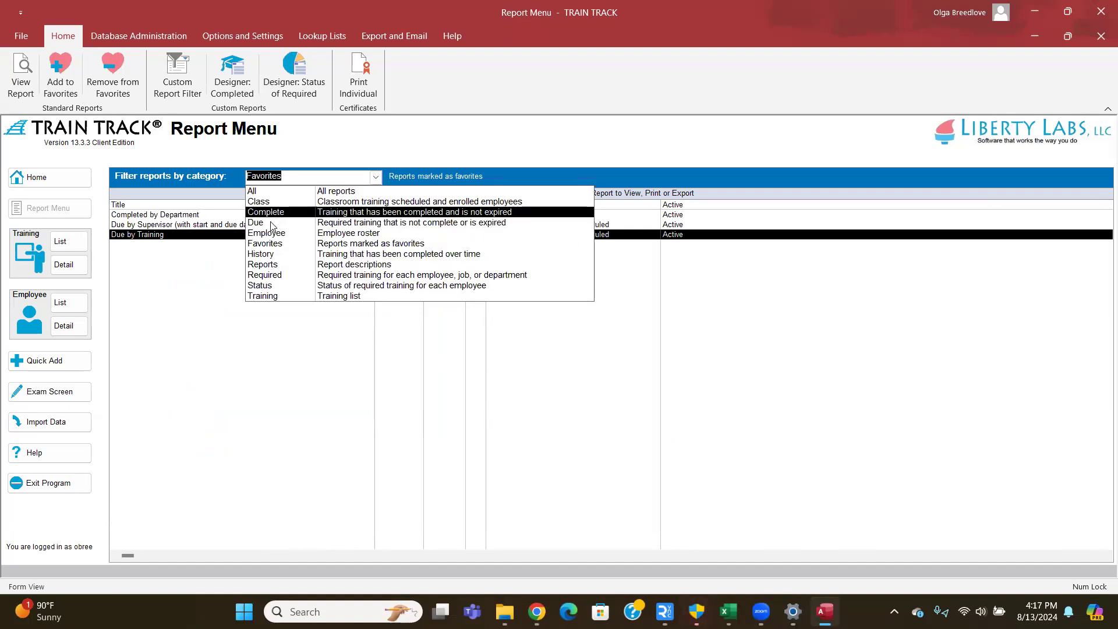
left_click(271, 226)
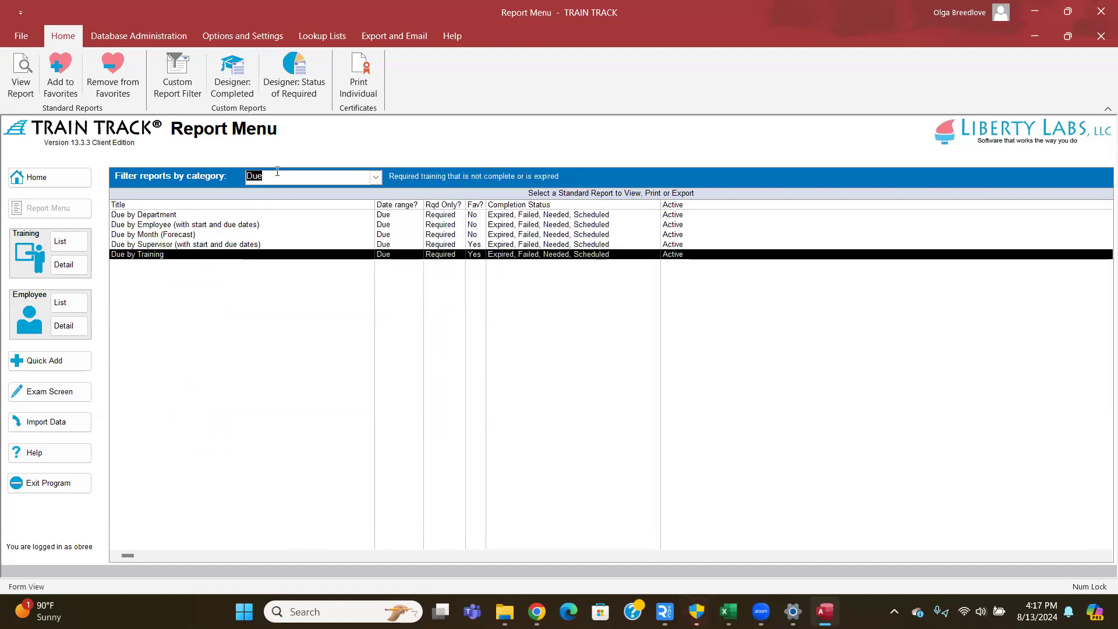
left_click(359, 180)
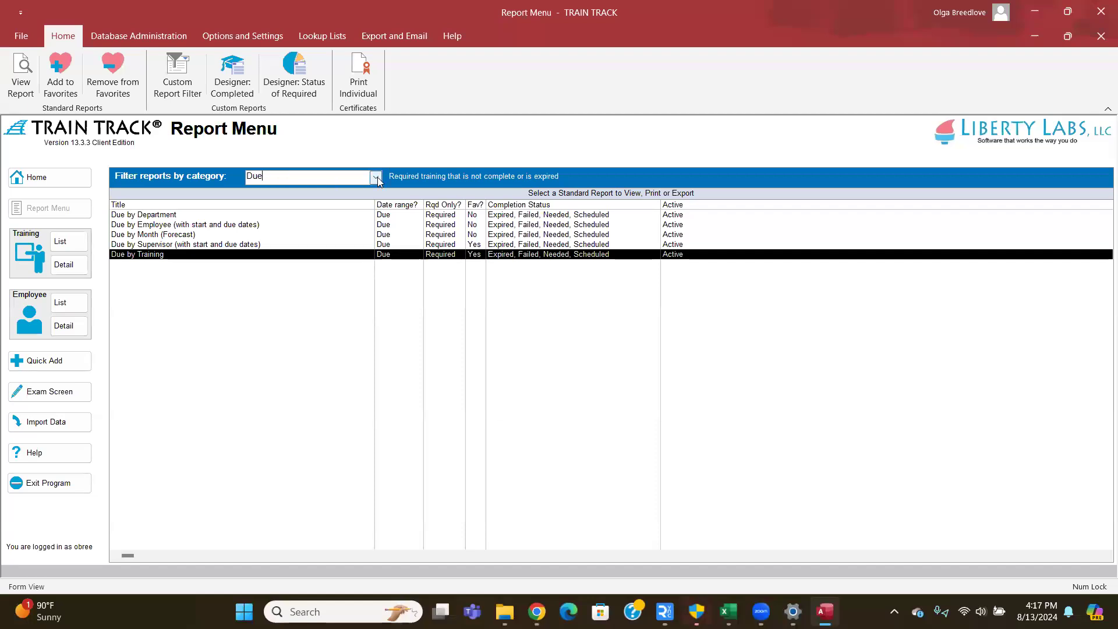
left_click(376, 178)
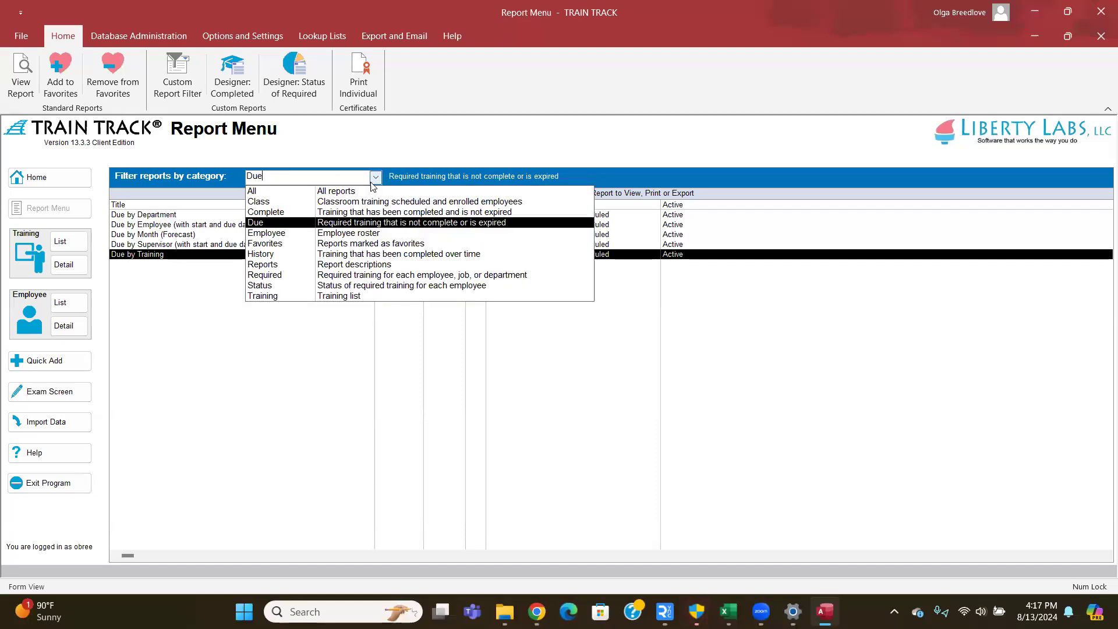
left_click(212, 237)
left_click(191, 233)
left_click(171, 217)
left_click(174, 226)
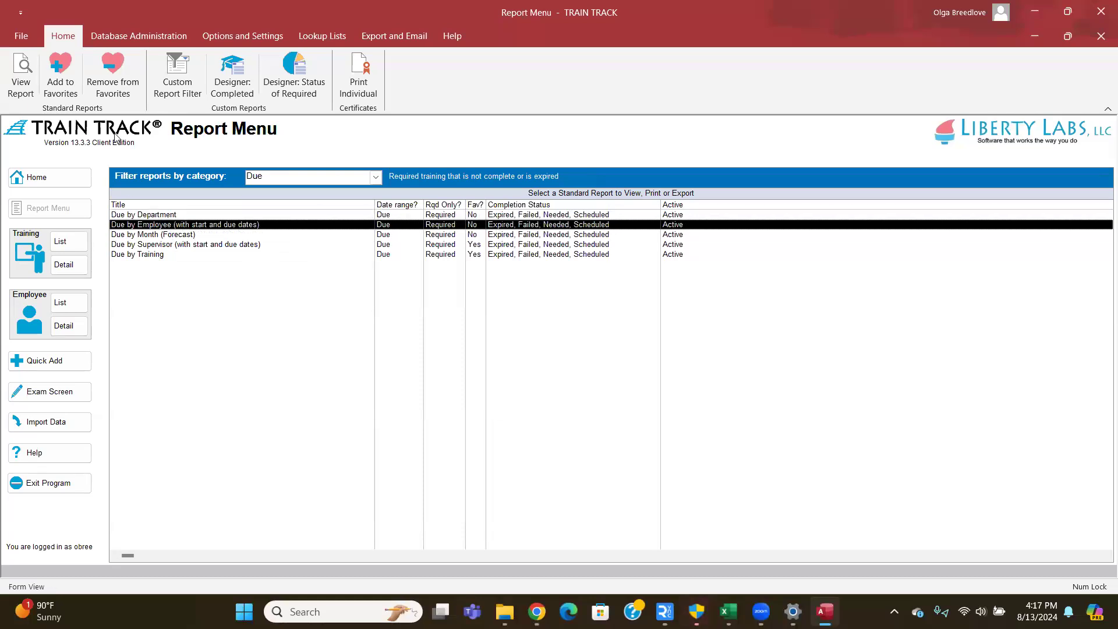
key("Down")
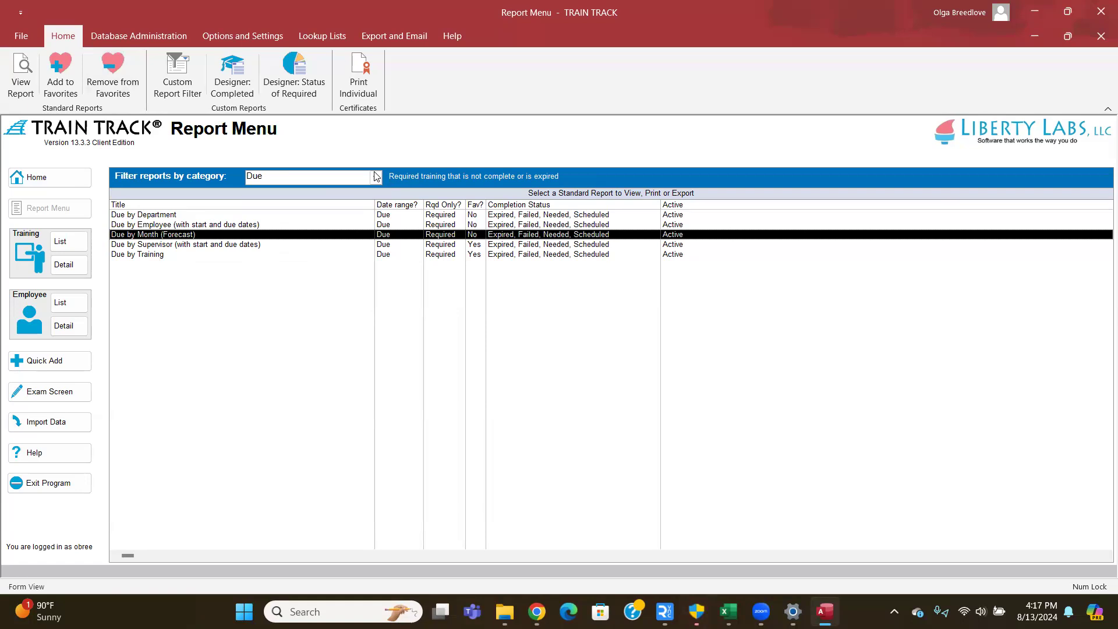
- Set the category filter back to All and select the Report Matrix
left_click(376, 176)
left_click(256, 191)
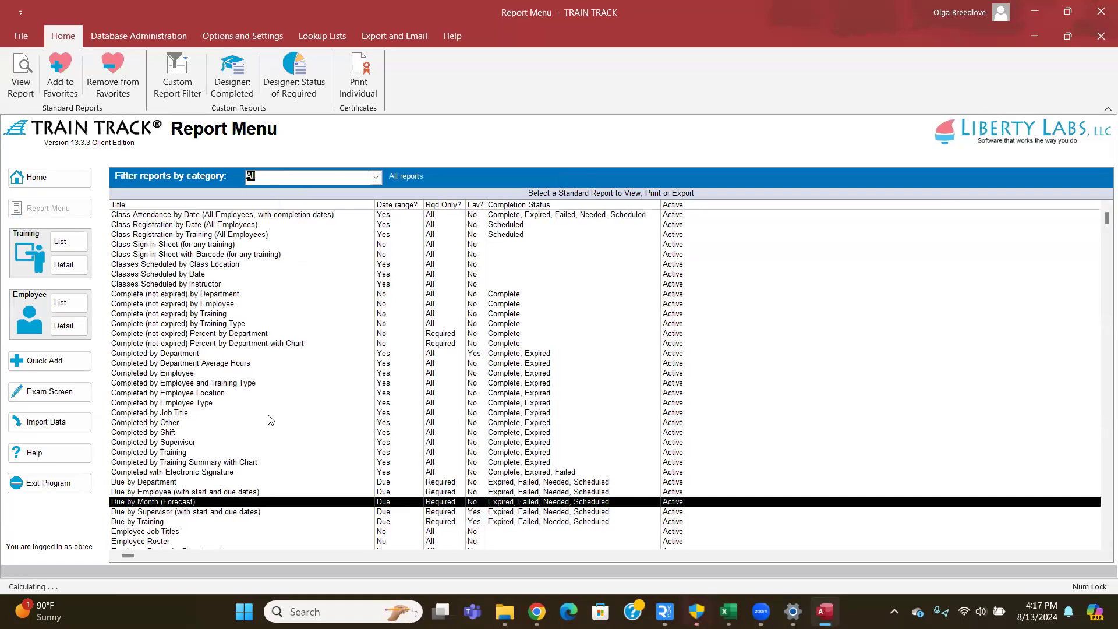
scroll(251, 385, "down", 8)
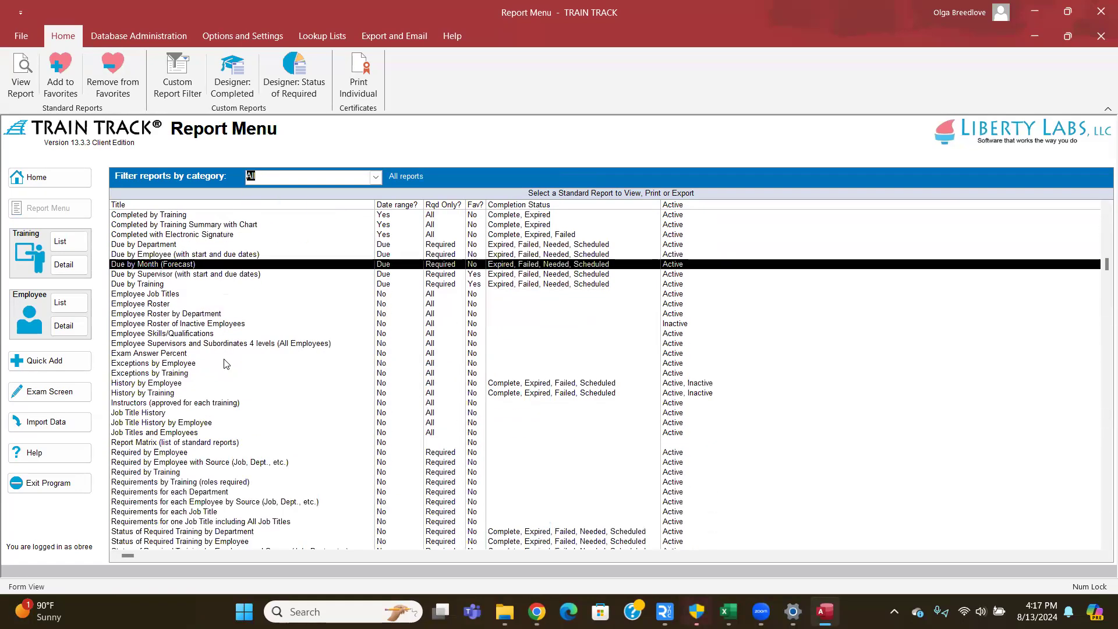
scroll(226, 364, "down", 3)
left_click(150, 372)
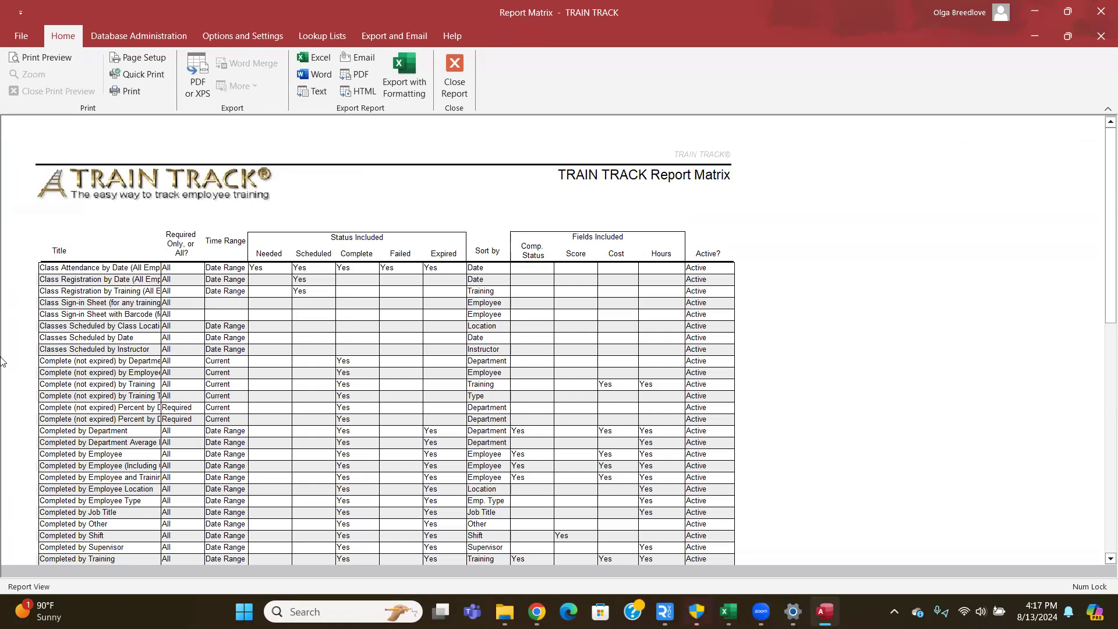
scroll(441, 293, "down", 2)
scroll(442, 294, "down", 1)
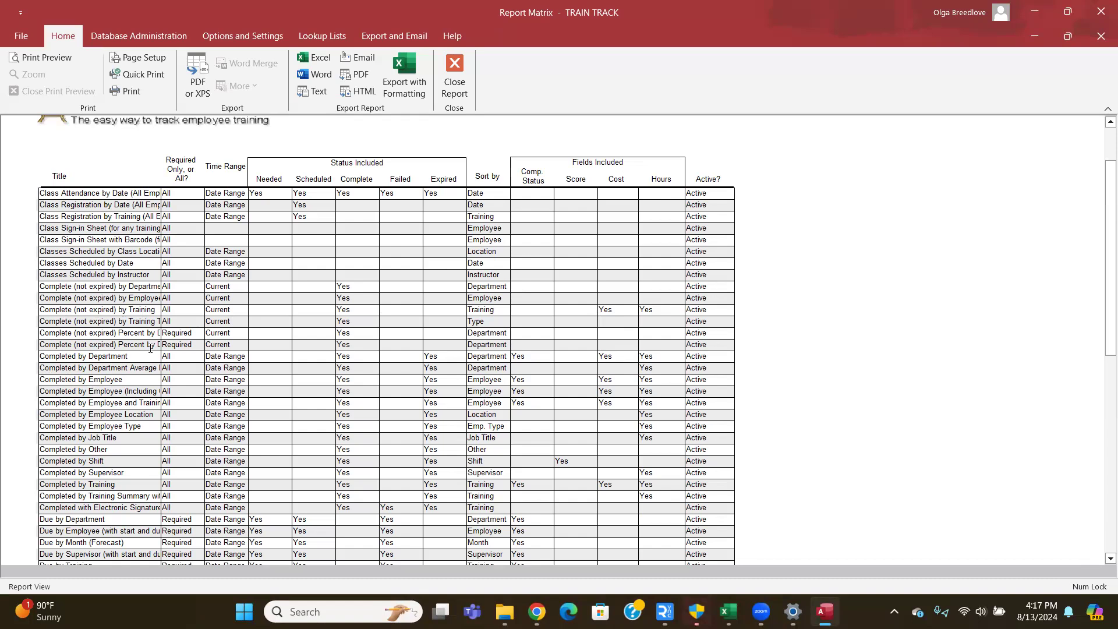
left_click(463, 76)
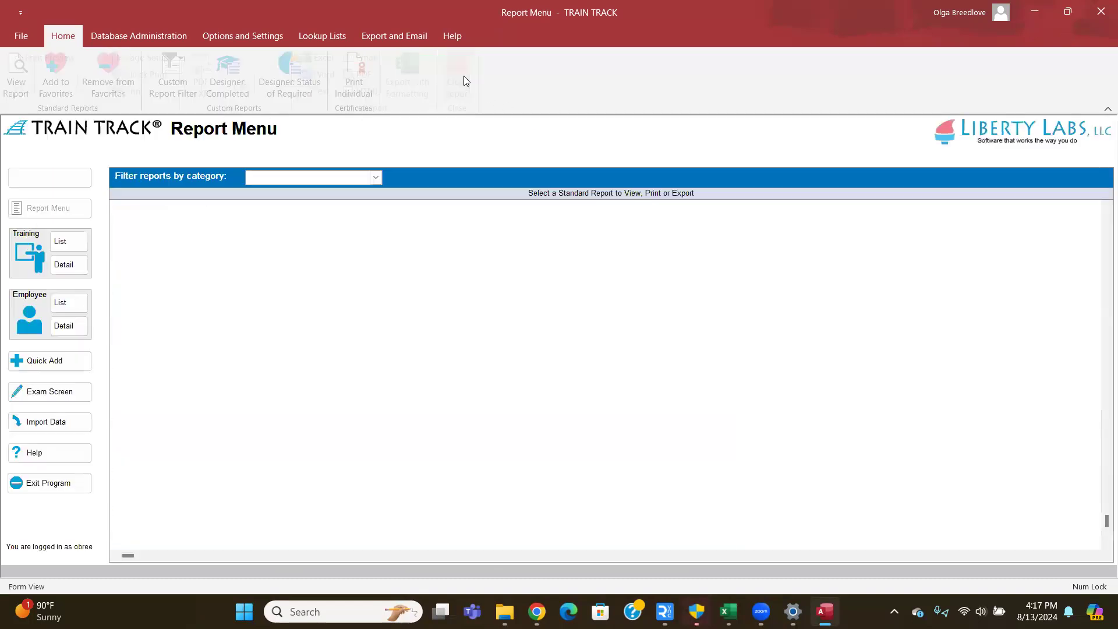